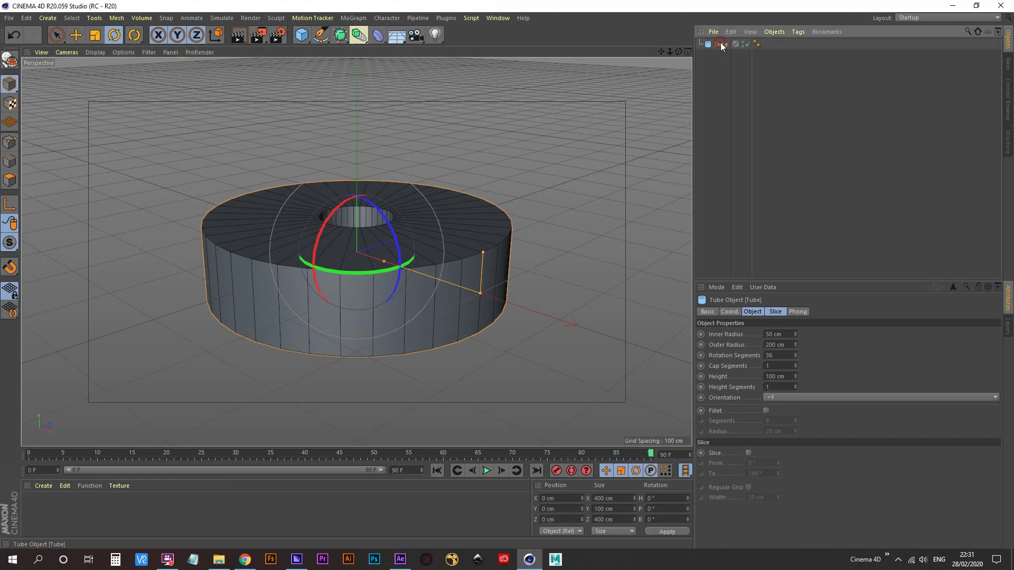
- Orient the tube along +Z and set its inner radius to 195 cm
click(755, 312)
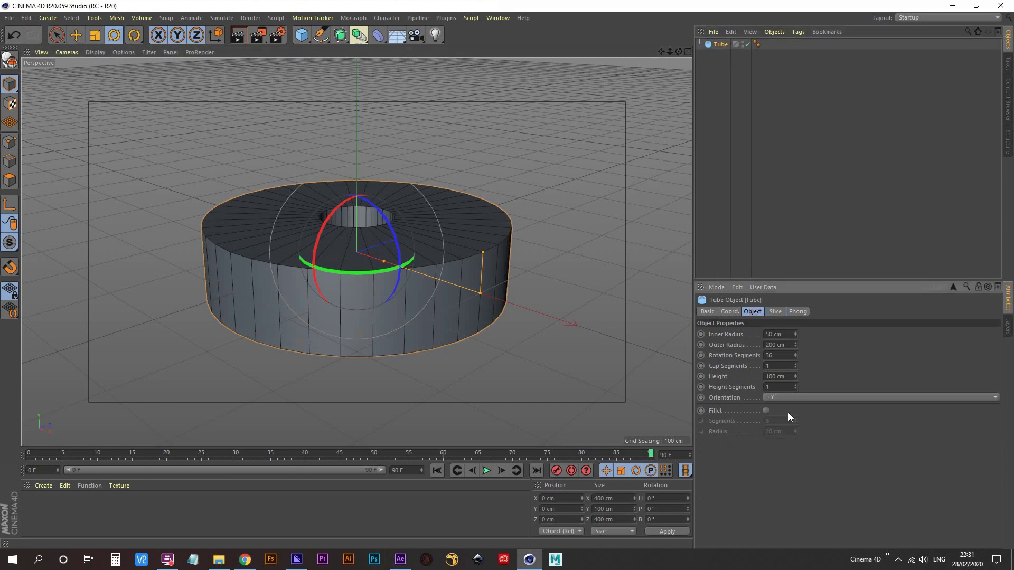
click(788, 397)
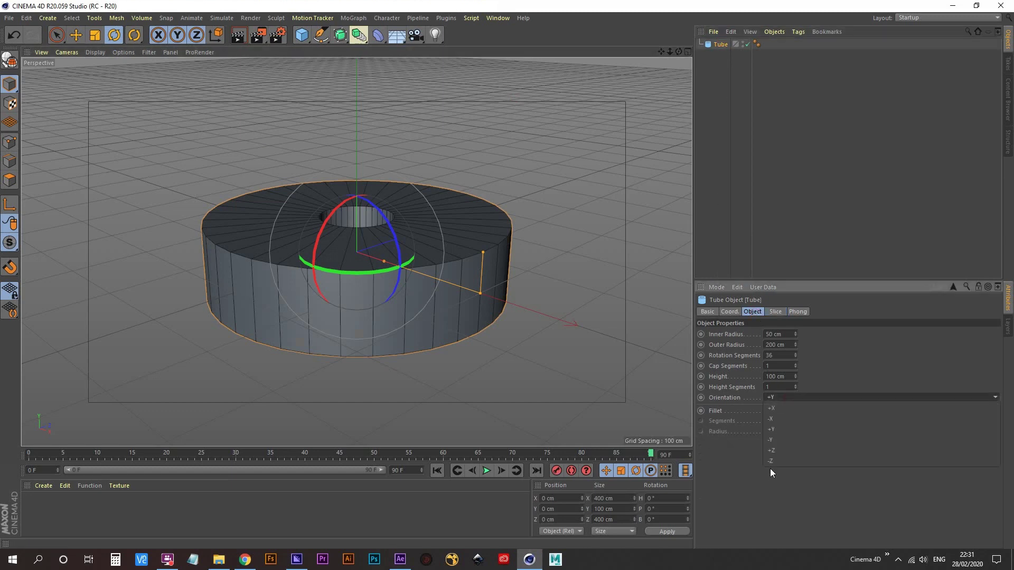
click(777, 454)
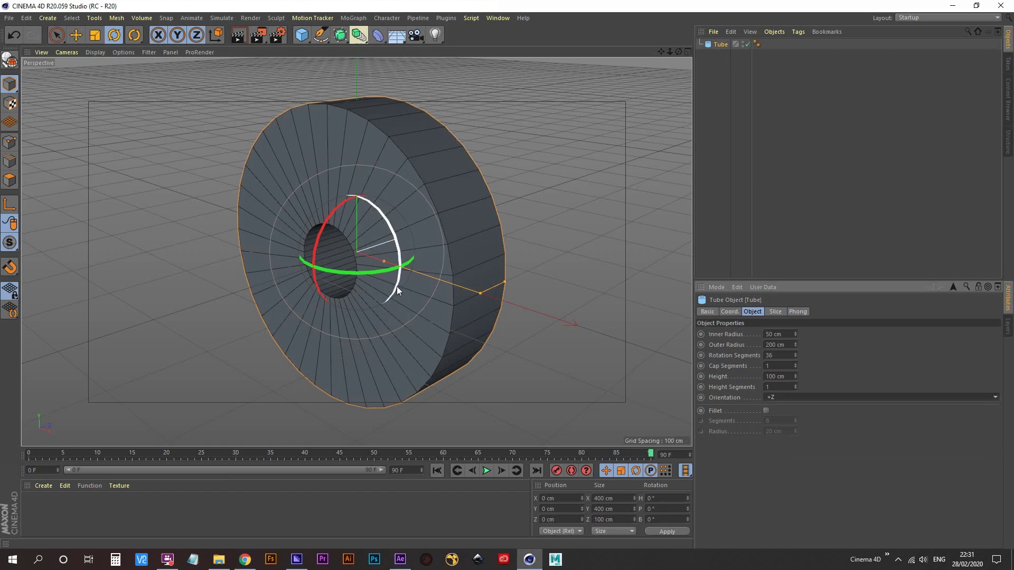
click(774, 335)
text(15)
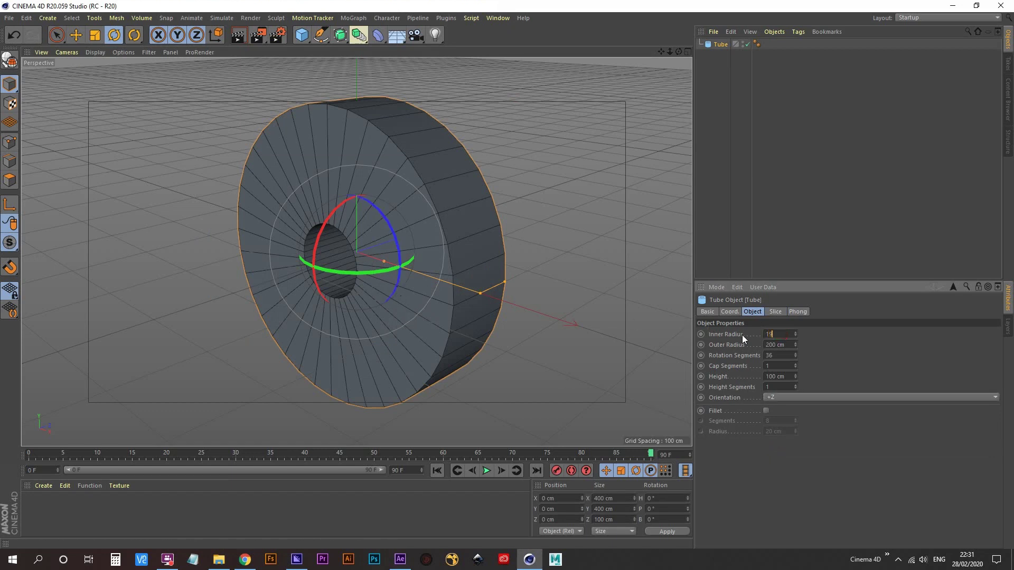
key(Return)
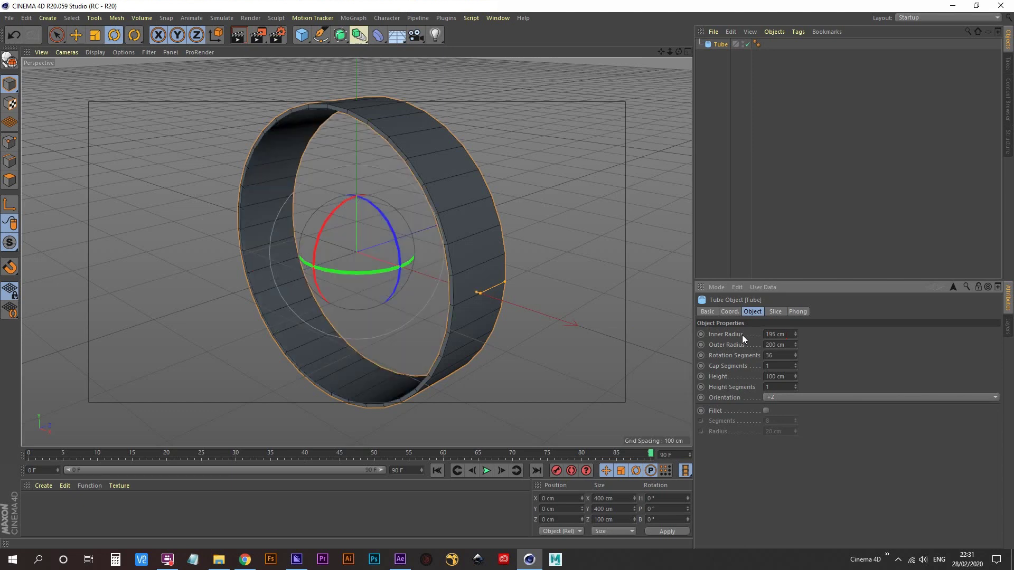
- Set the tube's height to 1 cm and its rotation segments to 50
click(780, 376)
text(1)
key(Return)
click(769, 357)
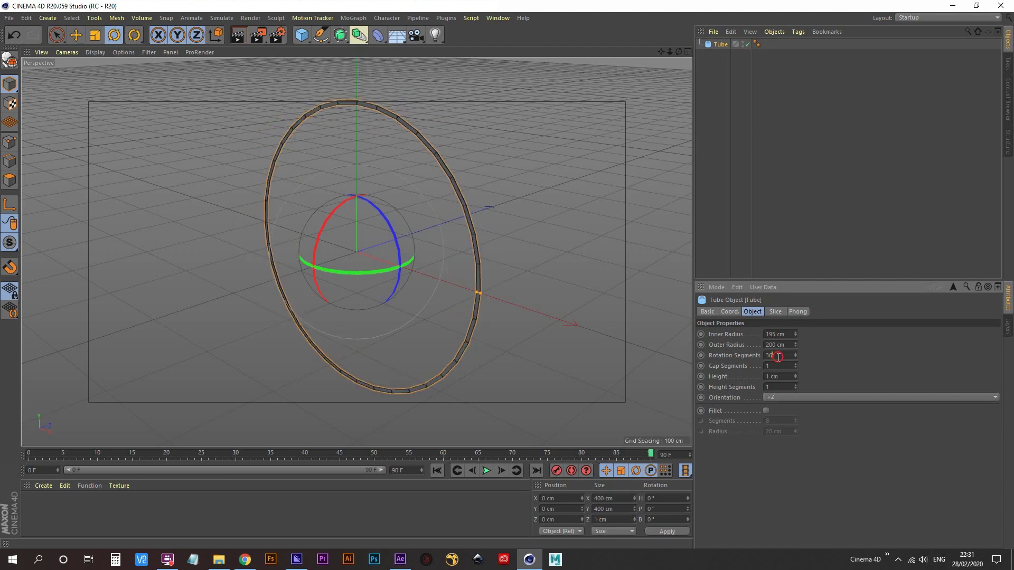
text(50)
key(Return)
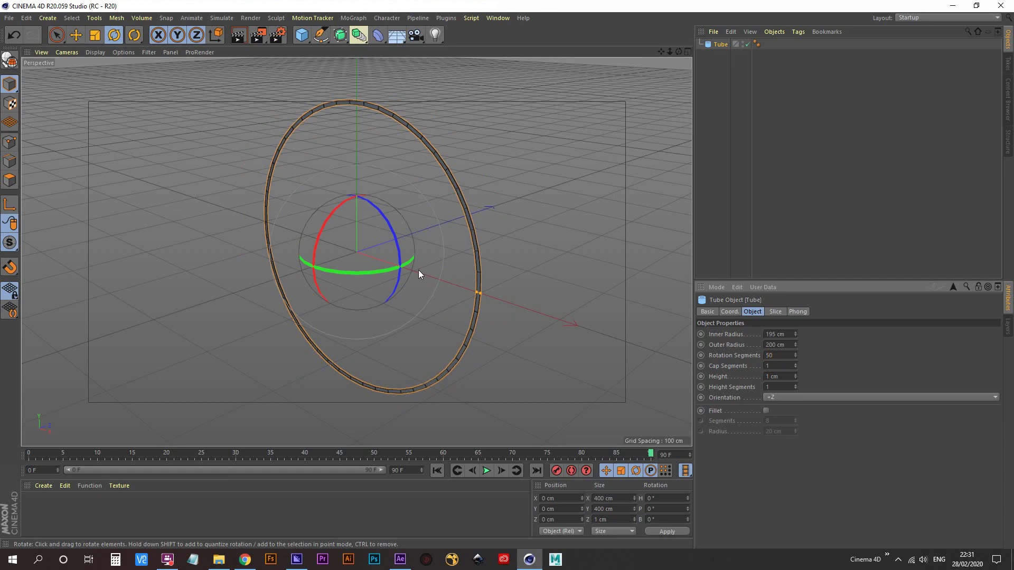
- Compare the tube's shaded display without and with its segment lines, ending with lines shown
key(n)
key(a)
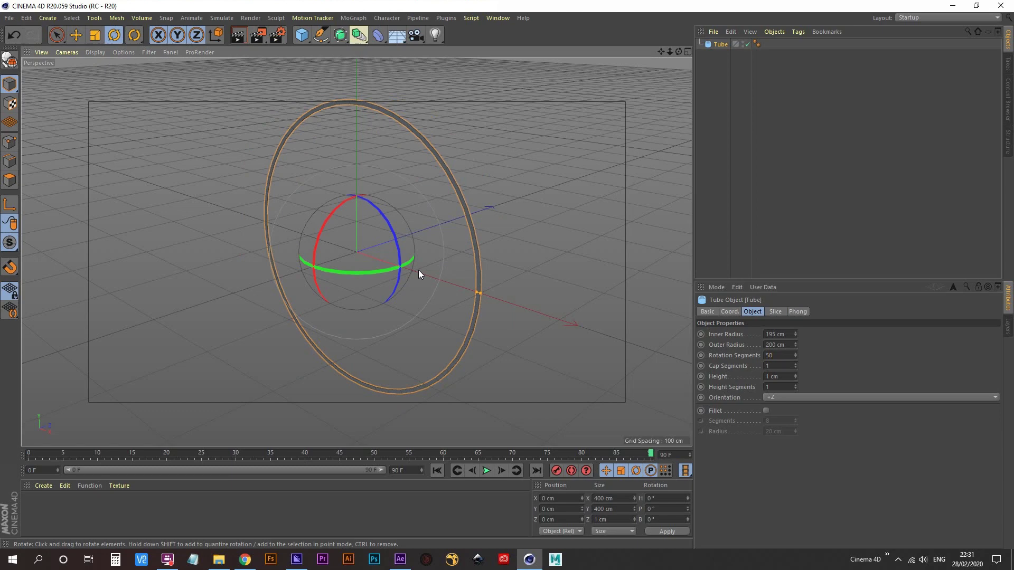
key(n)
key(b)
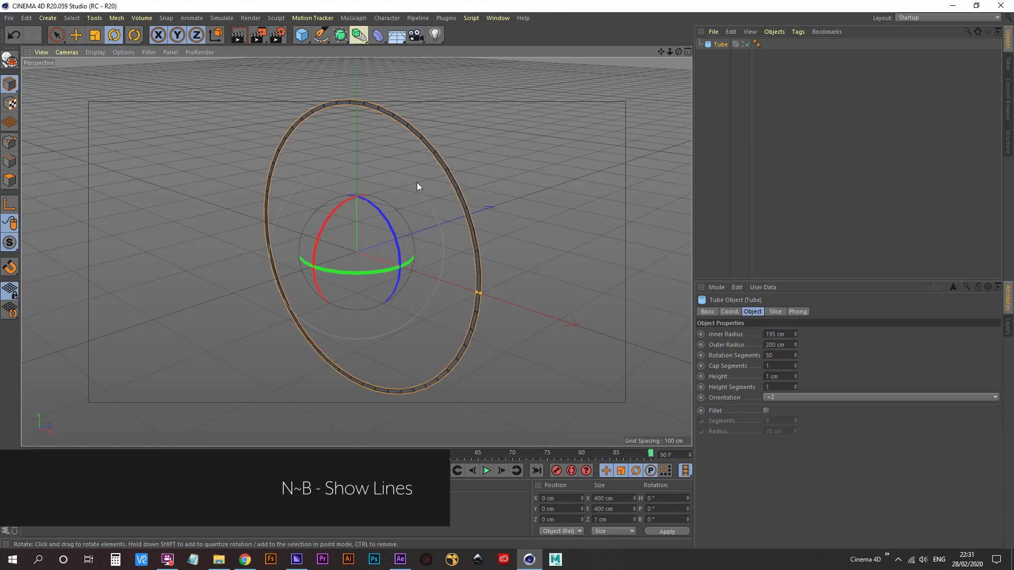
- Enable slicing on the tube and start the slice from 90°, leaving a quarter arc
alt+drag(416, 182, 446, 166)
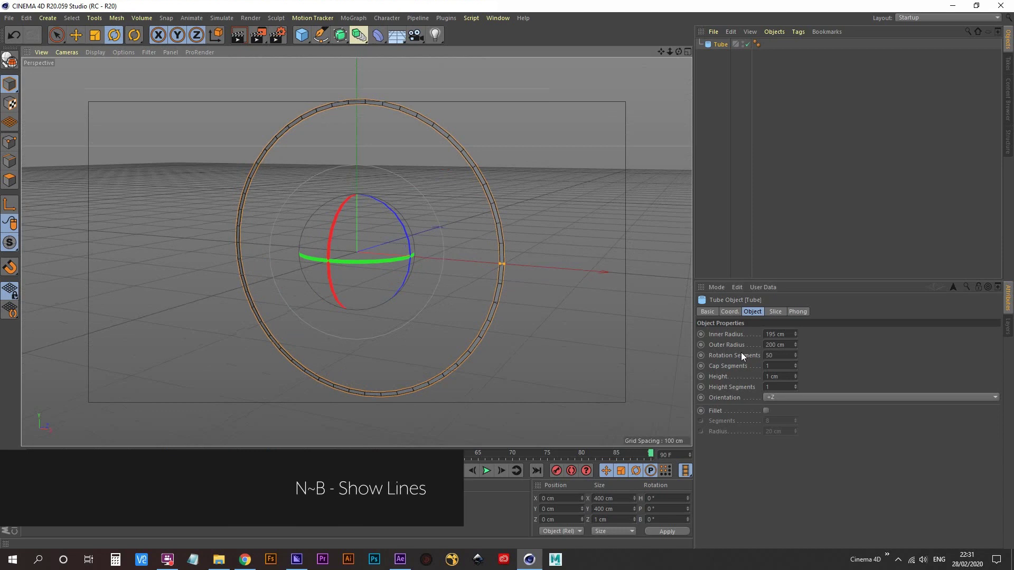
click(775, 312)
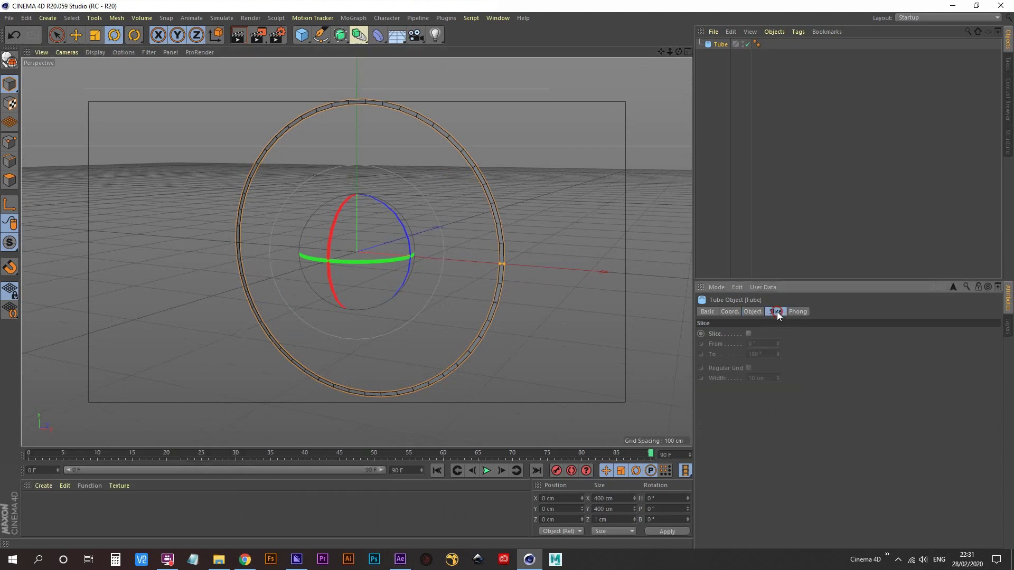
click(749, 333)
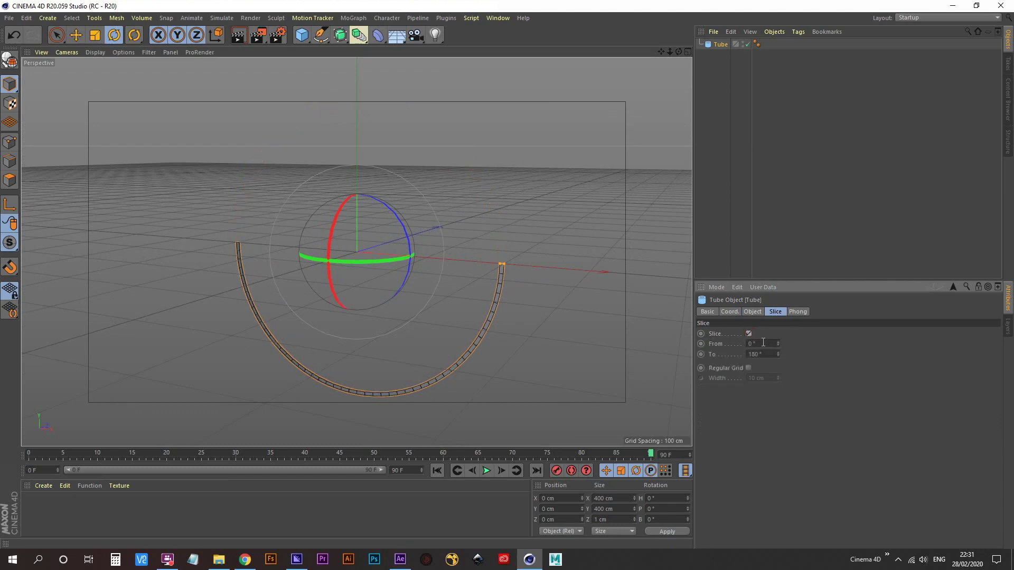
drag(757, 345, 739, 347)
key(Return)
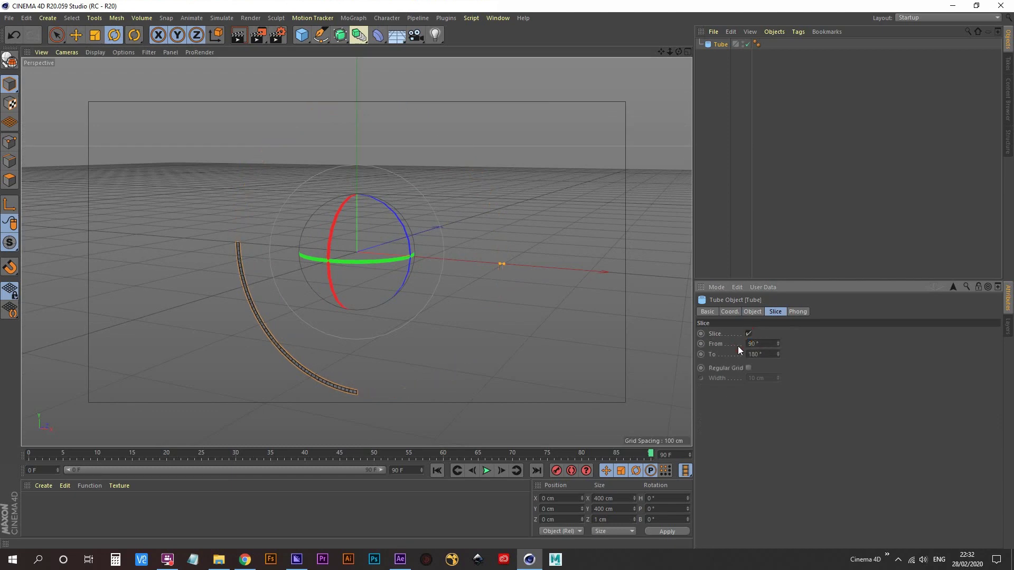
- Add a MoGraph Cloner and make the tube its child
alt+drag(313, 258, 337, 254)
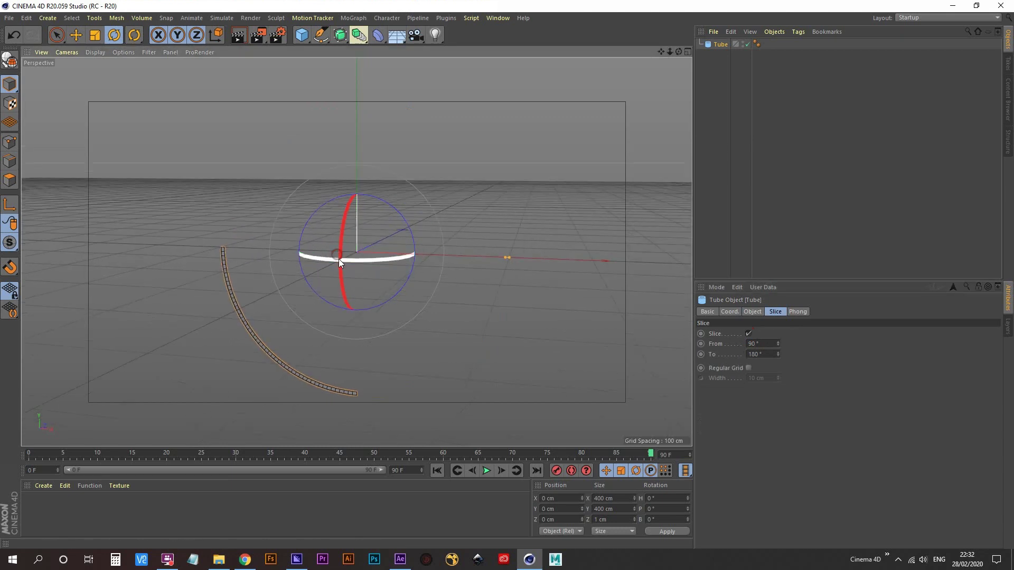
click(356, 20)
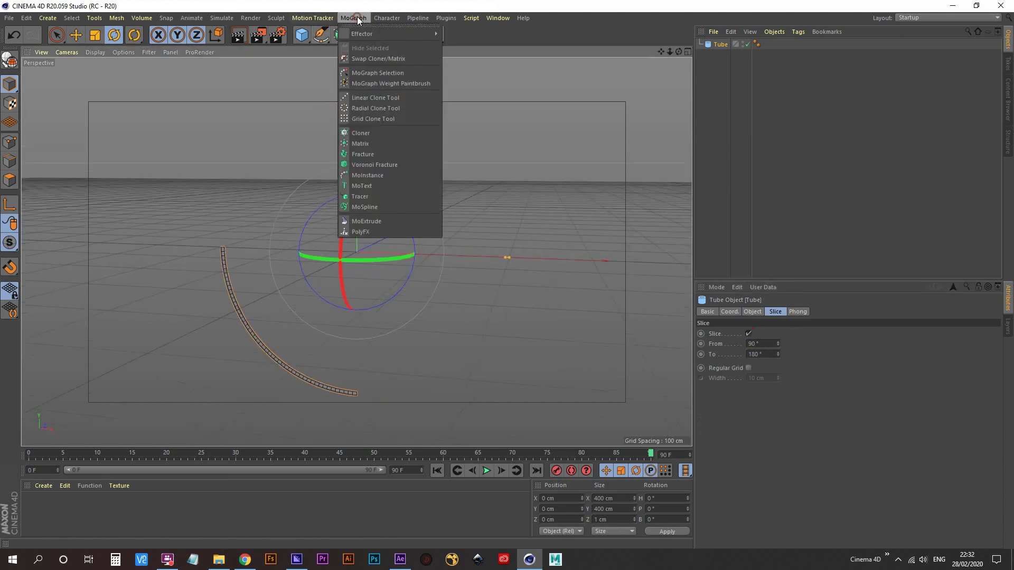
click(380, 132)
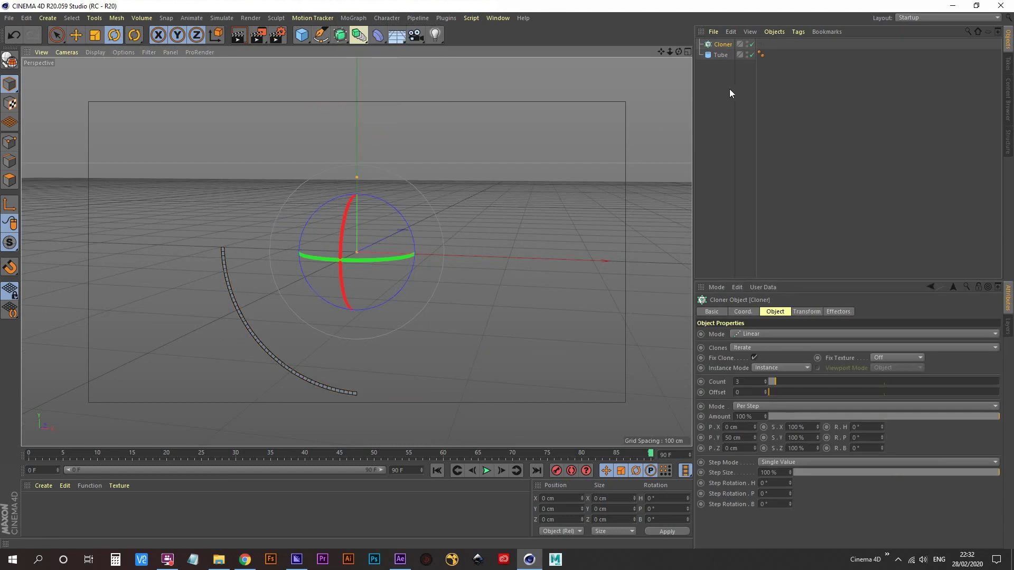
drag(721, 55, 724, 44)
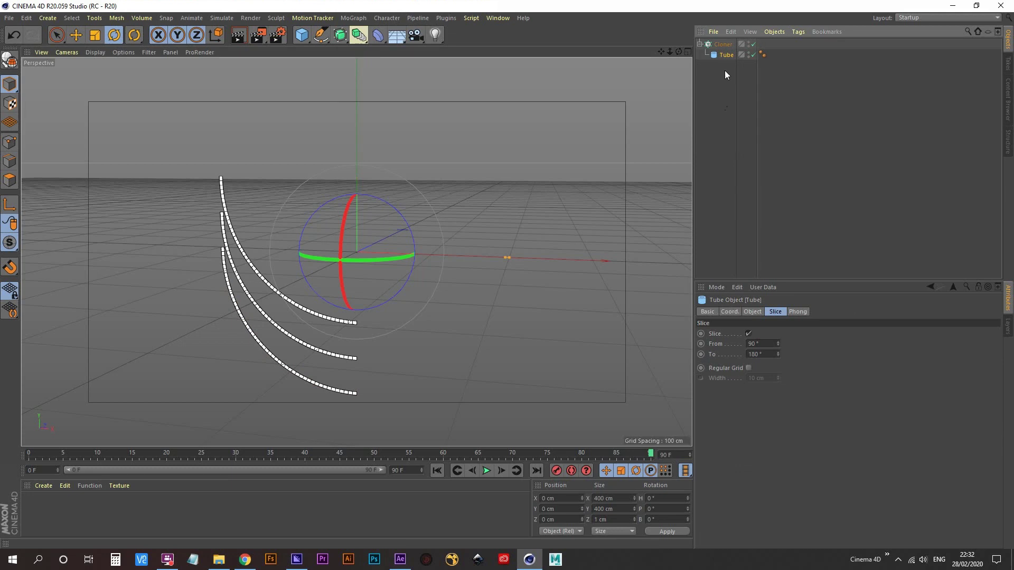
- Set the Cloner's count to 10 and its P.Y step offset to 0 cm
click(724, 43)
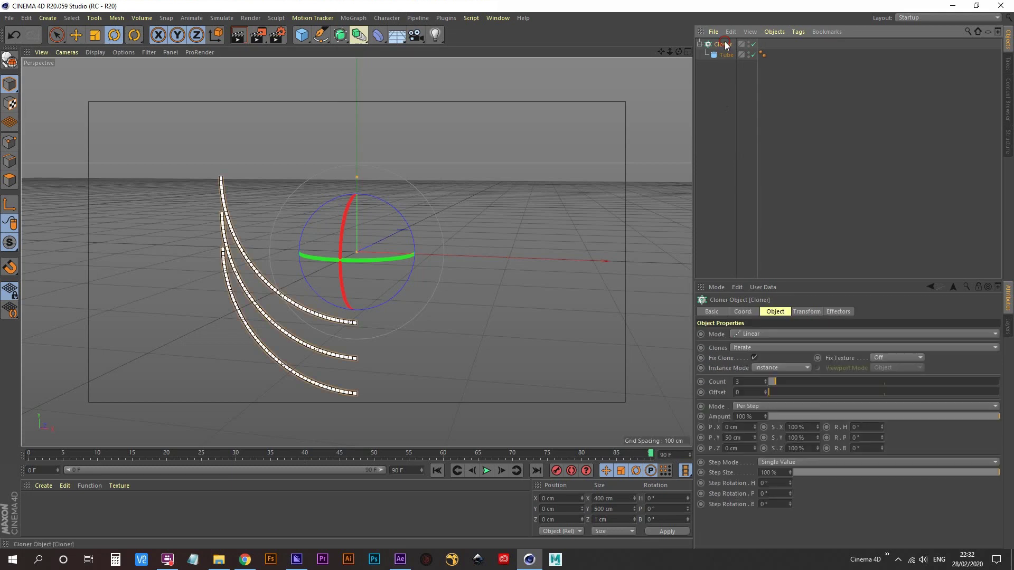
double_click(748, 381)
text(10)
key(Return)
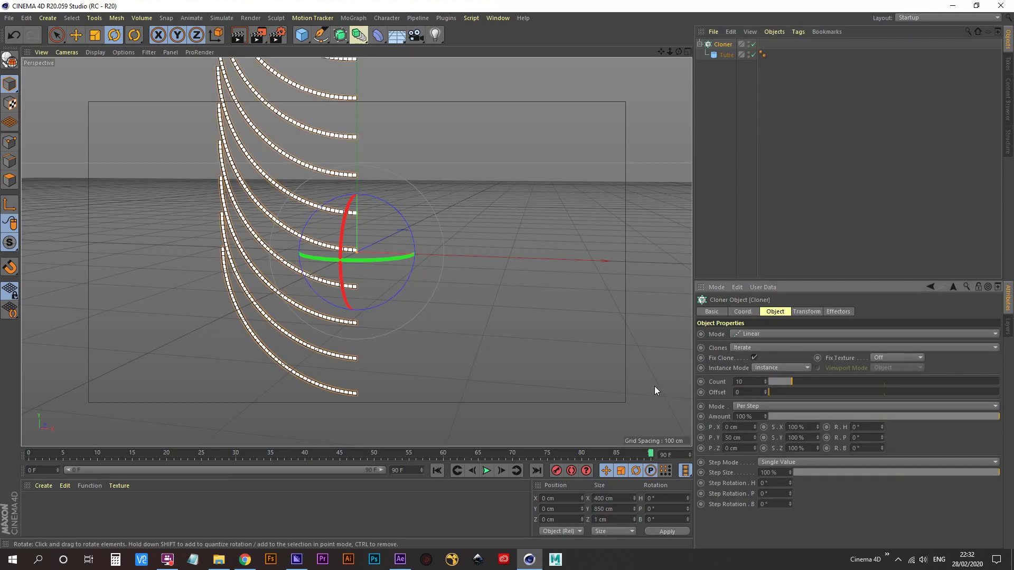
double_click(742, 438)
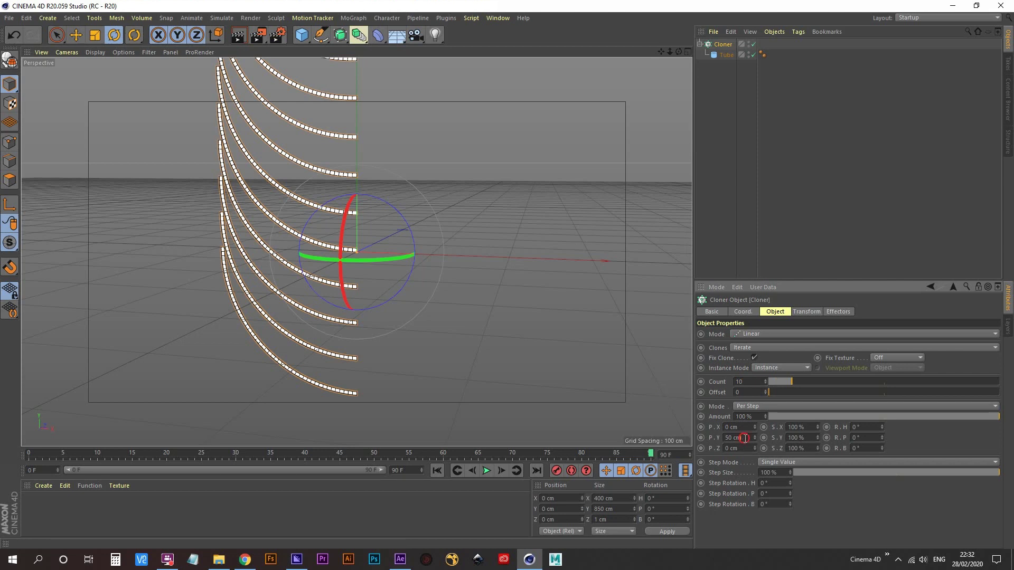
text(0)
key(Return)
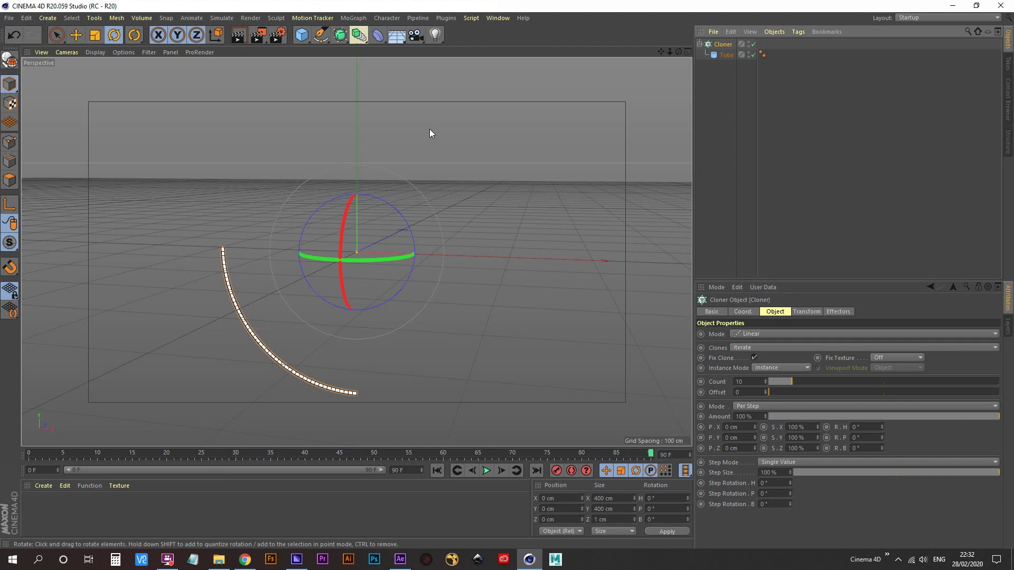
- Apply a Step effector to the Cloner so the arcs are scaled progressively
click(354, 18)
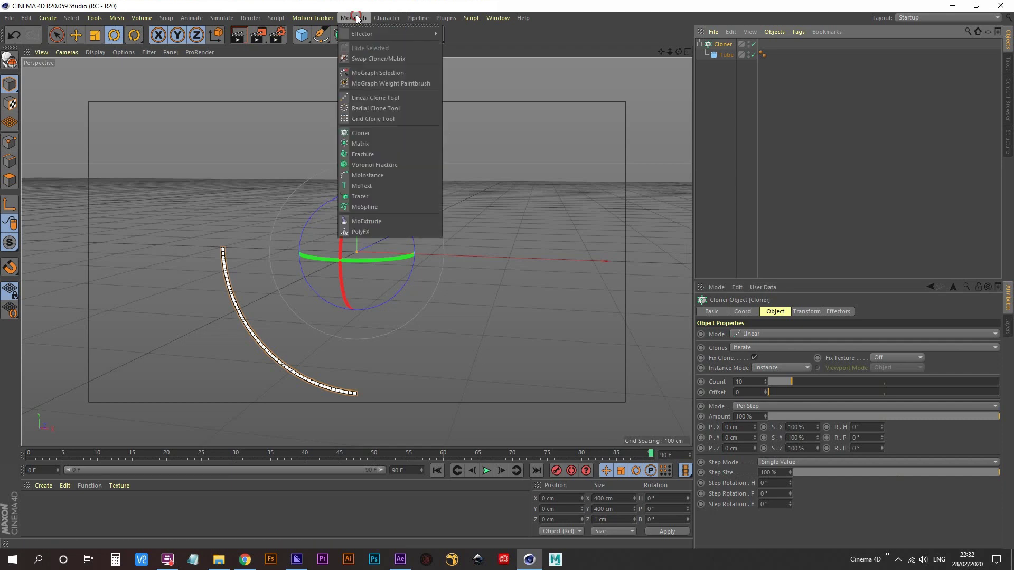
mouse_move(365, 36)
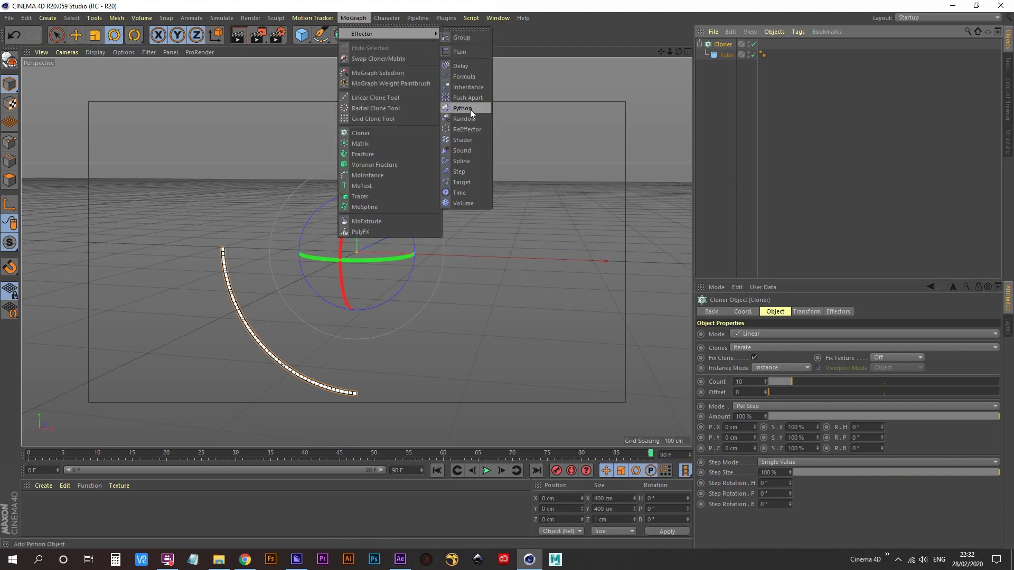
click(464, 171)
alt+middle_drag(267, 358, 363, 256)
alt+drag(362, 285, 373, 282)
alt+right_drag(362, 291, 367, 270)
alt+drag(362, 288, 370, 230)
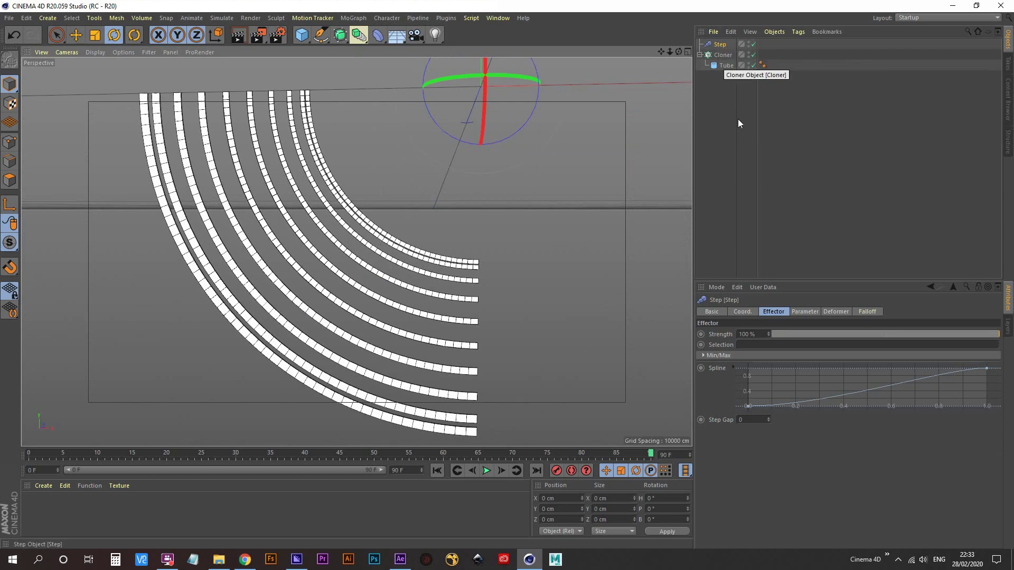
- Set both end points of the Step effector's spline to linear interpolation for evenly spaced arcs
click(748, 407)
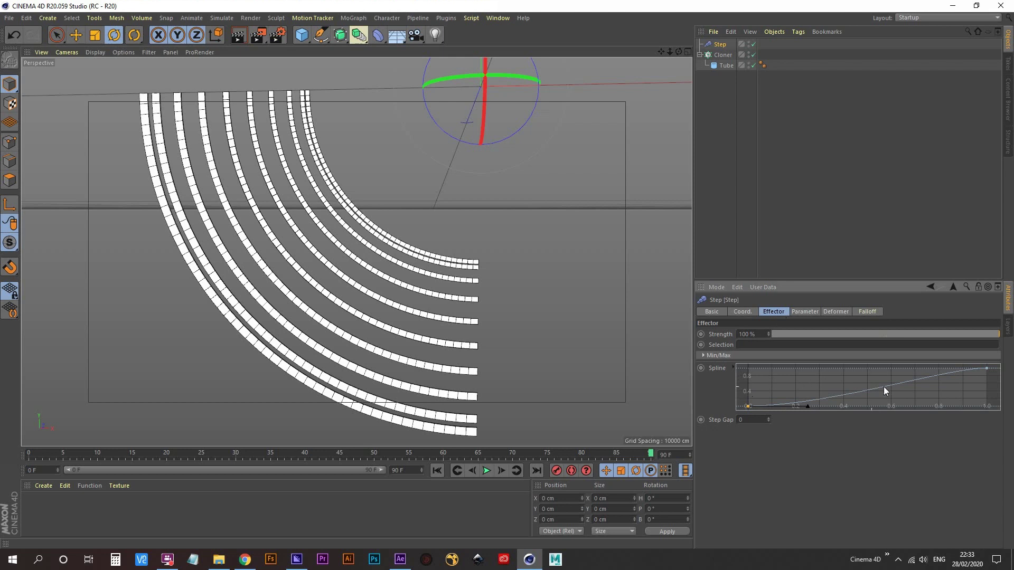
click(986, 369)
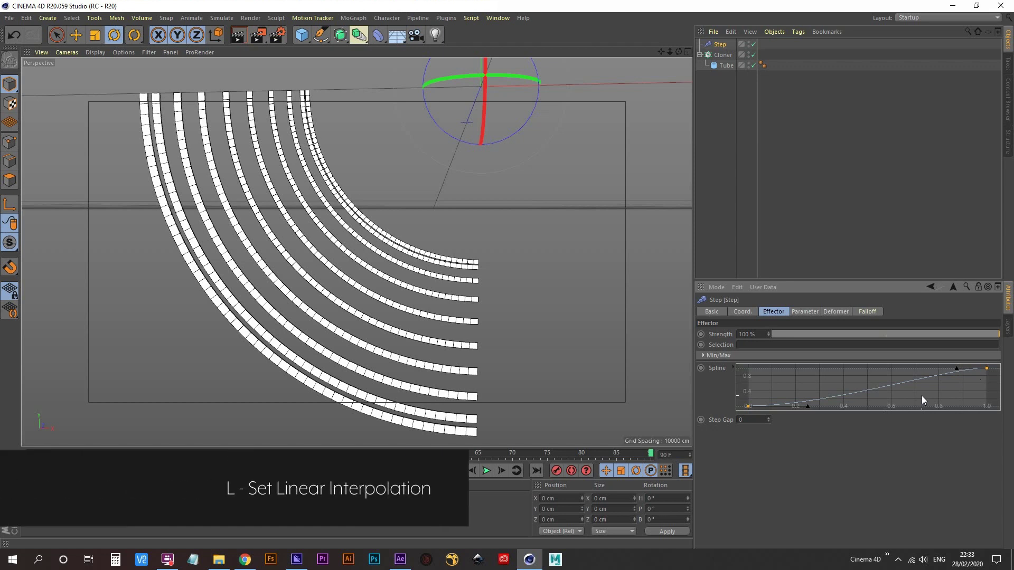
key(l)
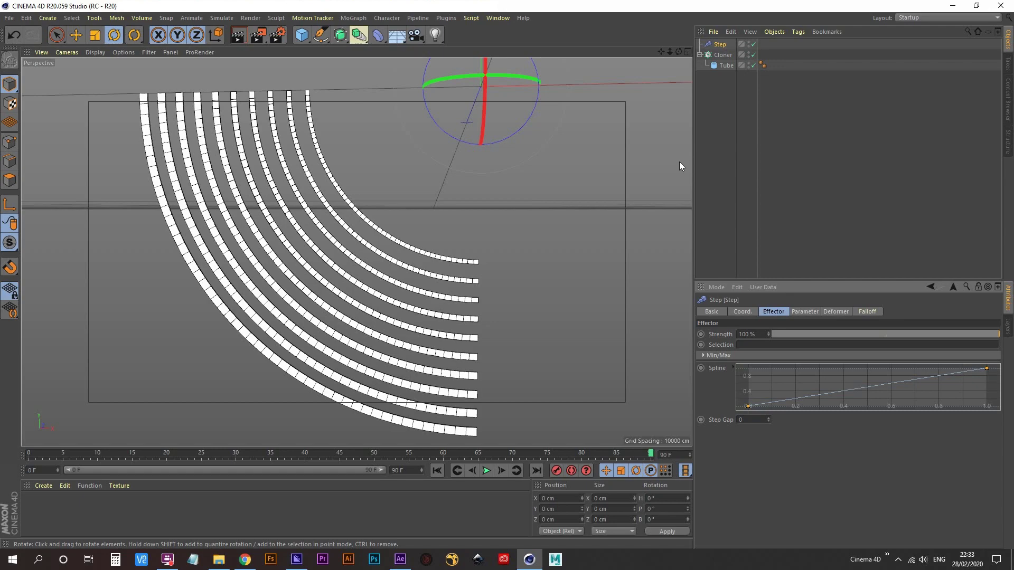
- Enable rotation in the Step effector's parameters and increase R.B to fan the arcs around the centre
scroll(442, 211, down, 5)
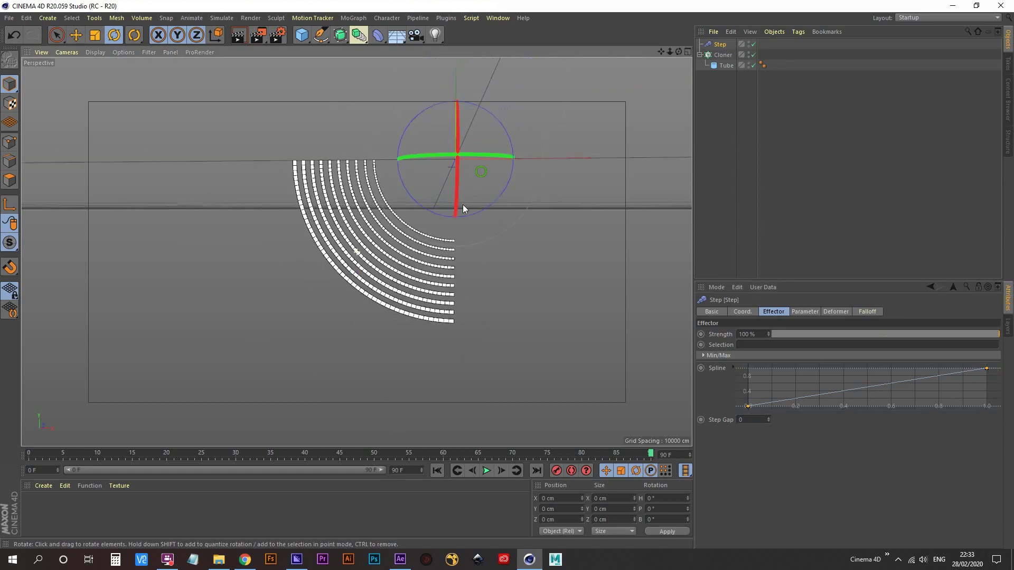
mouse_move(462, 205)
alt+mouse_down()
mouse_move(441, 226)
mouse_move(519, 182)
mouse_move(482, 176)
mouse_move(466, 218)
alt+mouse_up()
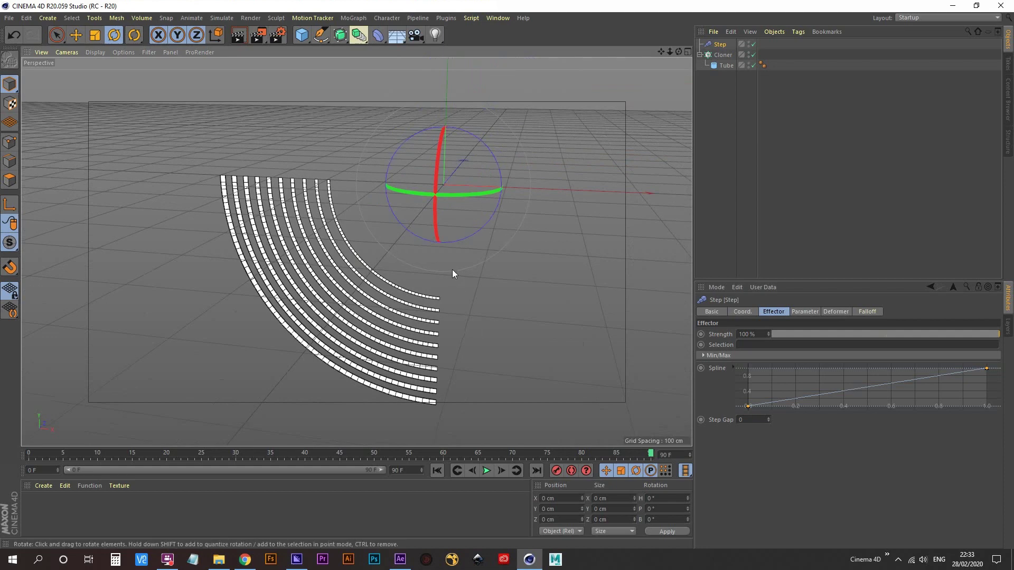
click(721, 44)
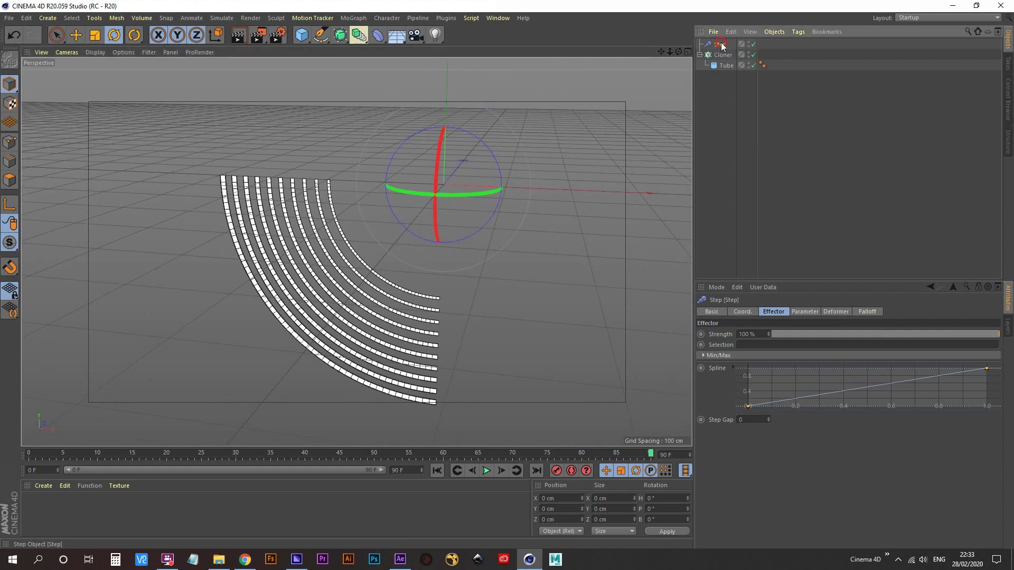
click(805, 312)
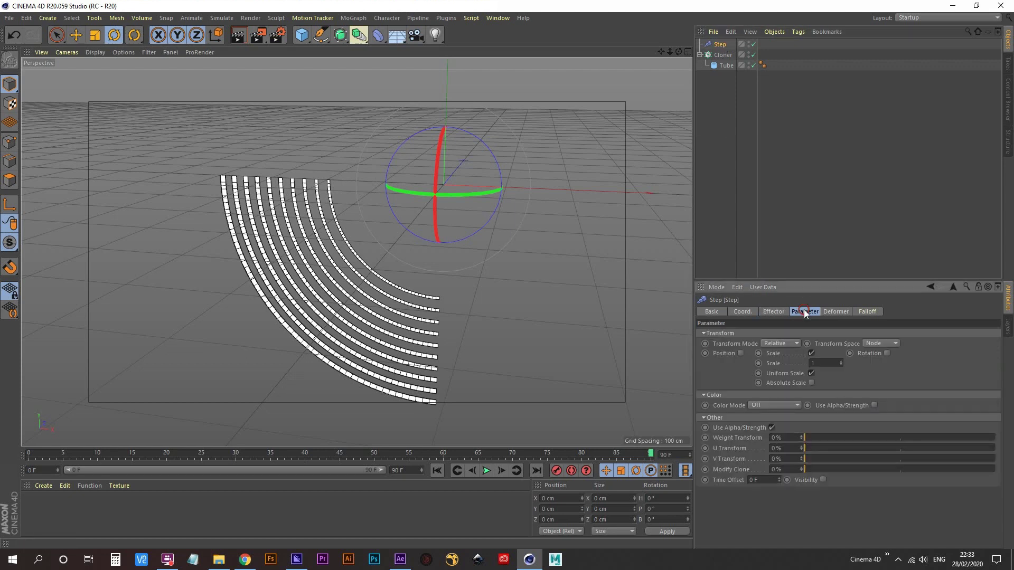
click(887, 354)
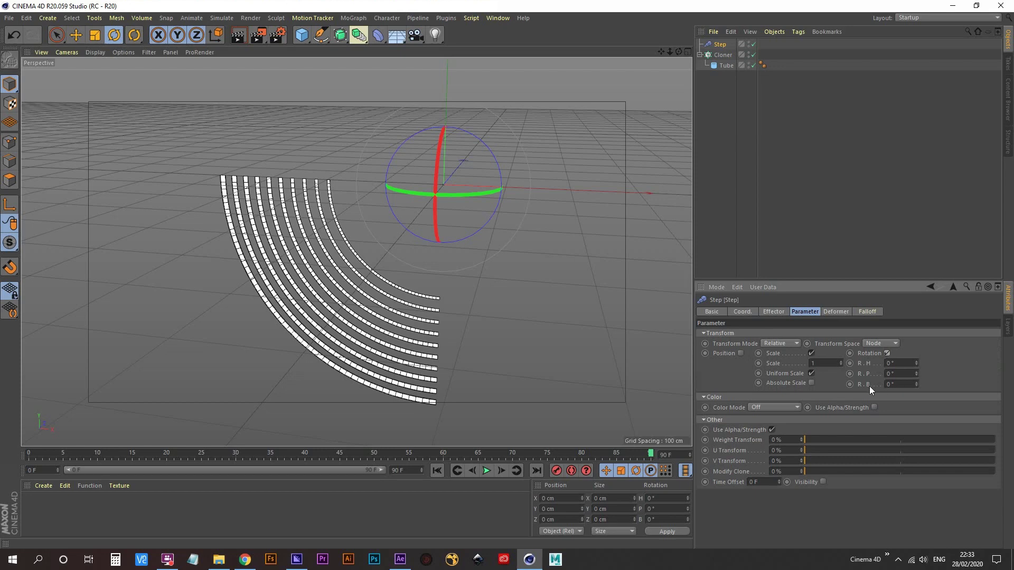
mouse_move(916, 385)
mouse_down()
mouse_move(916, 417)
mouse_move(917, 380)
mouse_move(917, 389)
mouse_up()
scroll(441, 249, down, 3)
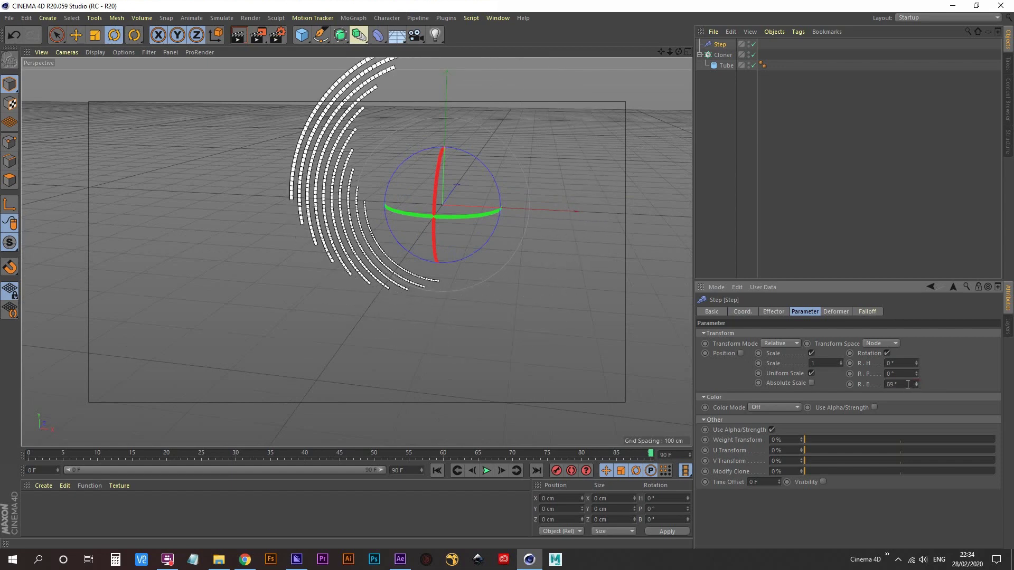
- Set the Step effector's R.B rotation to 800°
click(907, 384)
text(800)
key(Return)
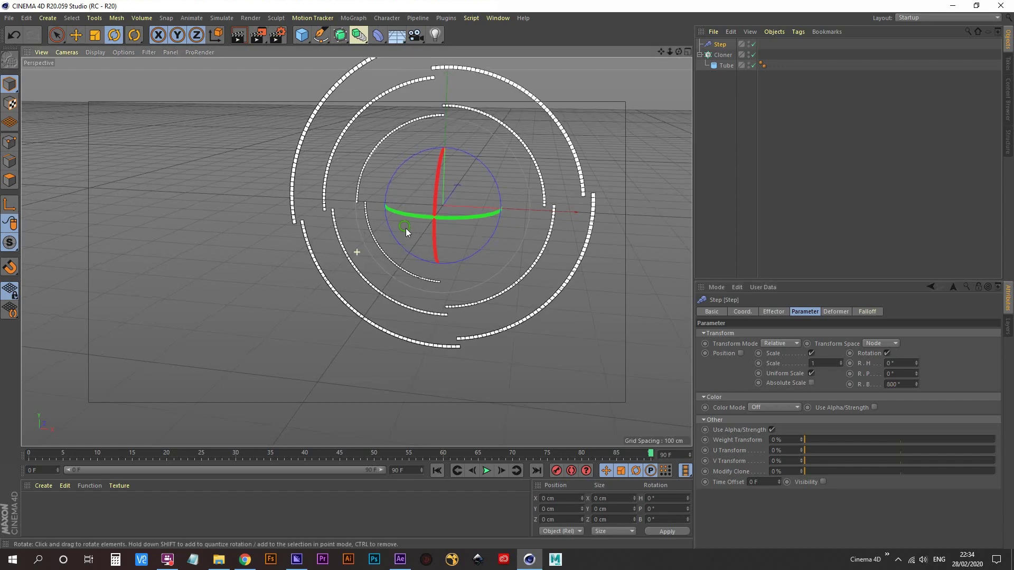
alt+middle_drag(406, 228, 252, 292)
alt+drag(338, 257, 362, 245)
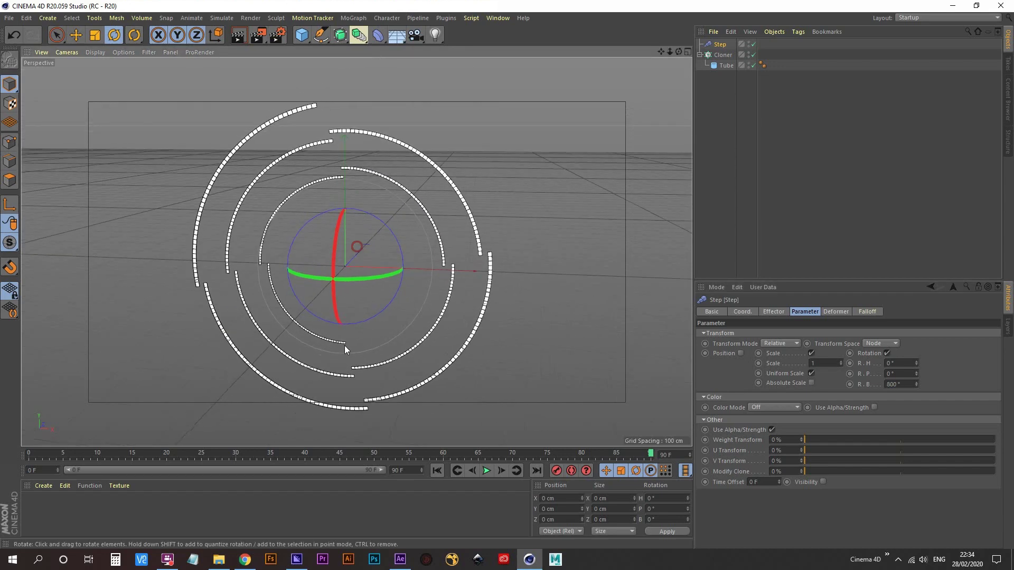
- Keyframe the Step effector's R.B rotation of 800° at frame 0 and extend the timeline and its visible range to 360 frames
click(438, 471)
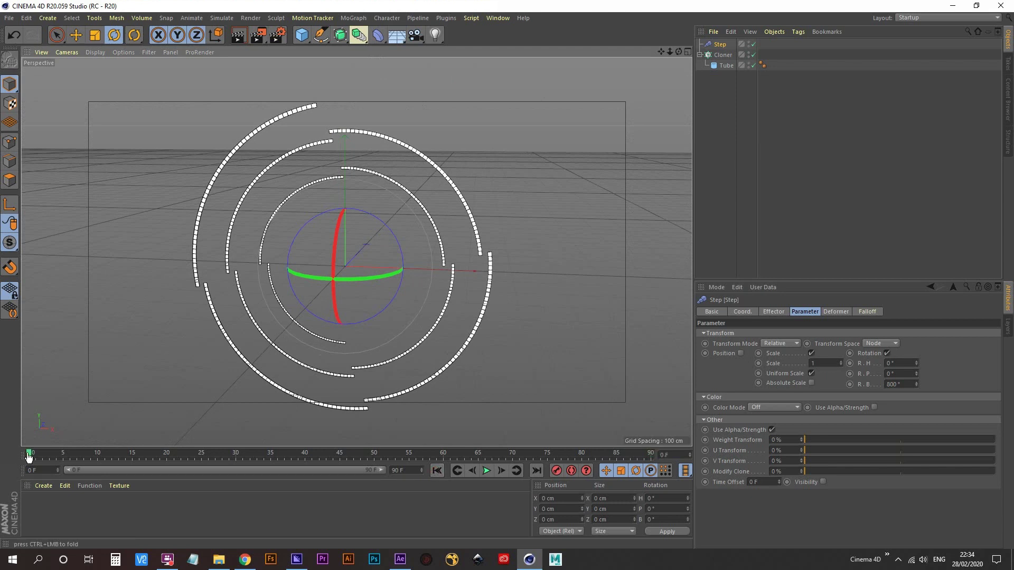
ctrl+click(849, 385)
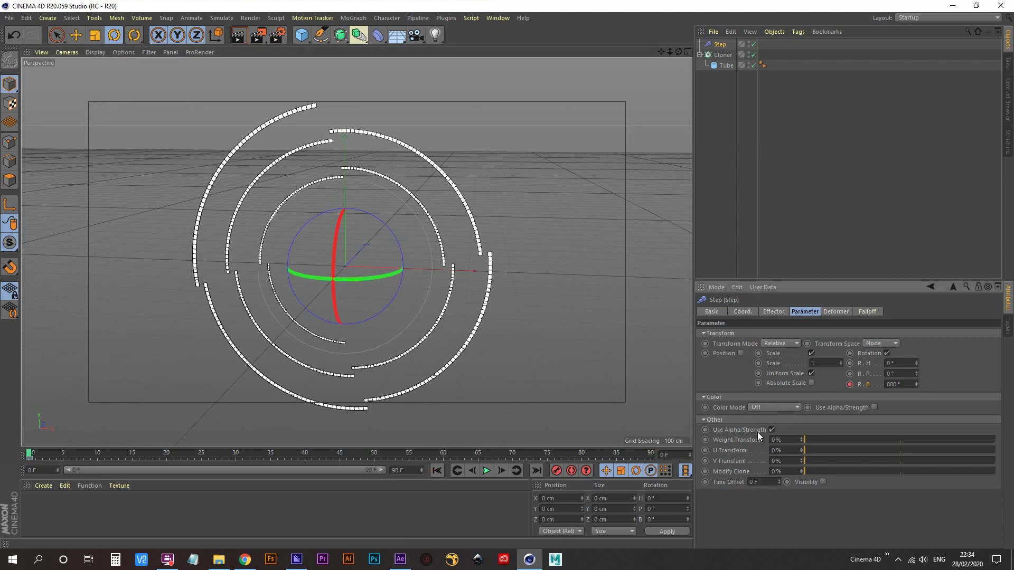
double_click(405, 471)
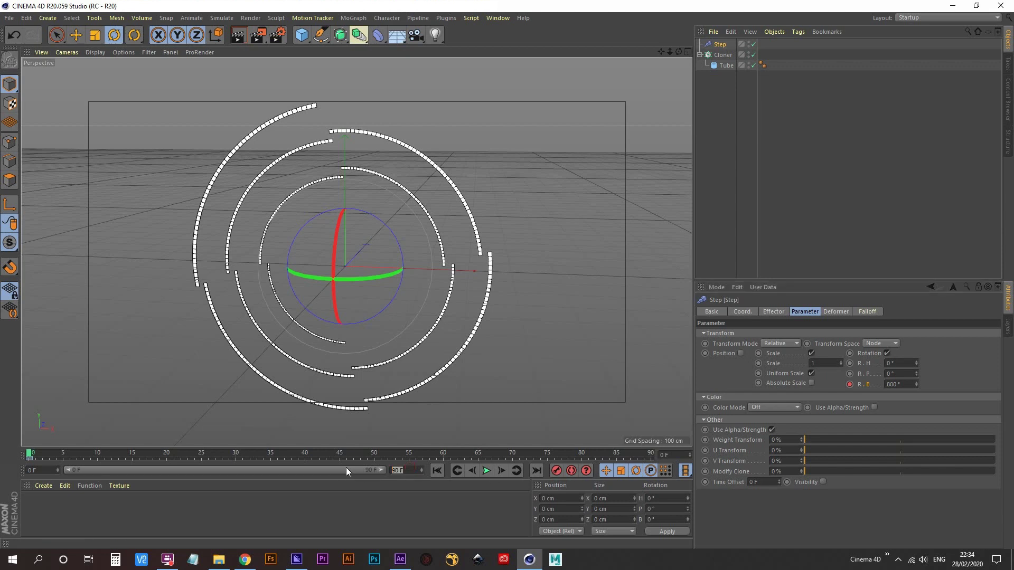
text(360)
key(Return)
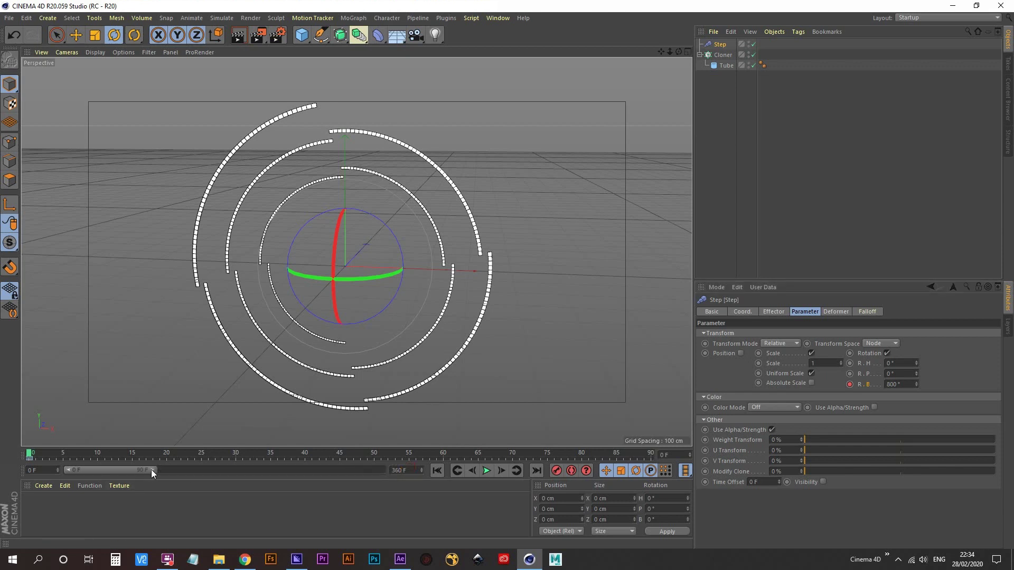
drag(151, 470, 401, 477)
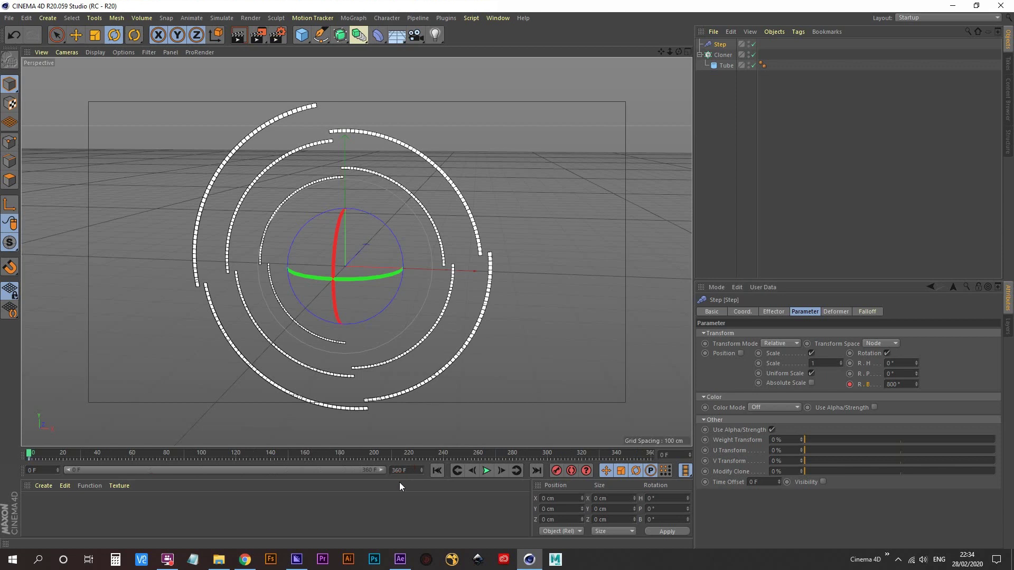
- Keyframe the Step effector's R.B rotation at 0° on frame 180
double_click(678, 454)
text(180)
key(Return)
click(902, 384)
text(0)
key(Return)
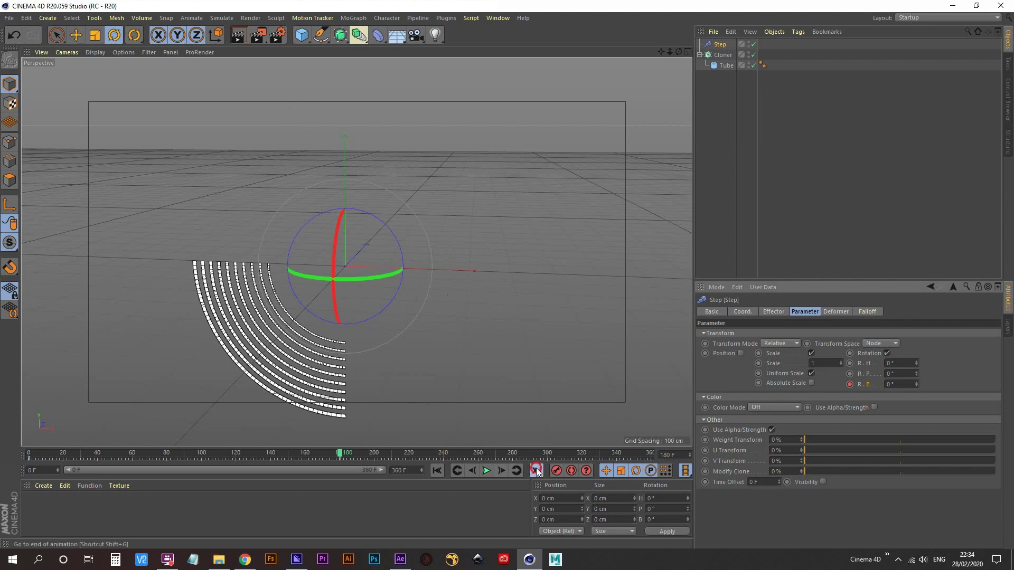
- Keyframe the Step effector's R.B rotation at 800° on the last frame, 360, and play the animation to check it
click(536, 470)
double_click(900, 384)
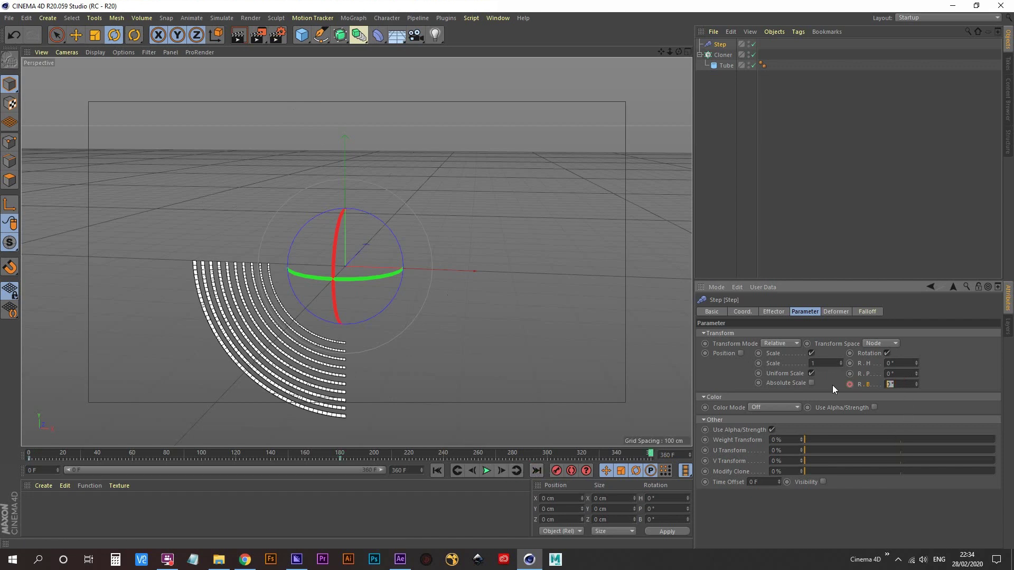
text(800)
key(Return)
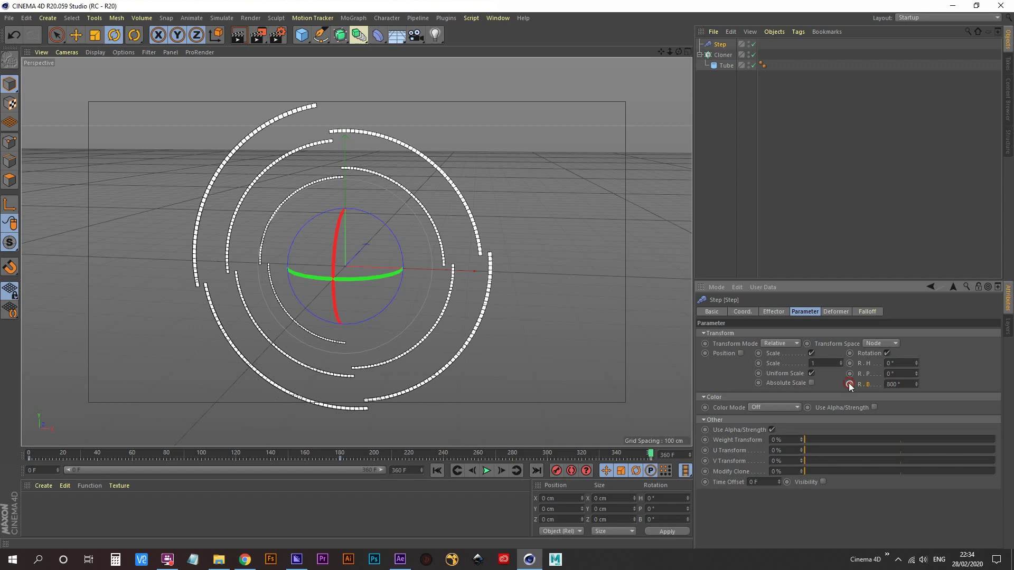
click(486, 471)
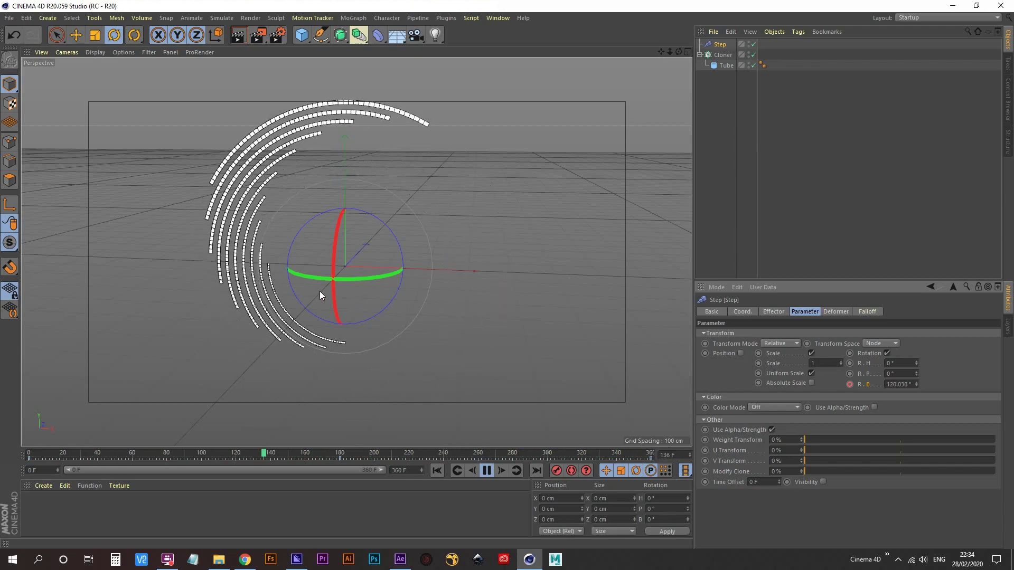
click(487, 471)
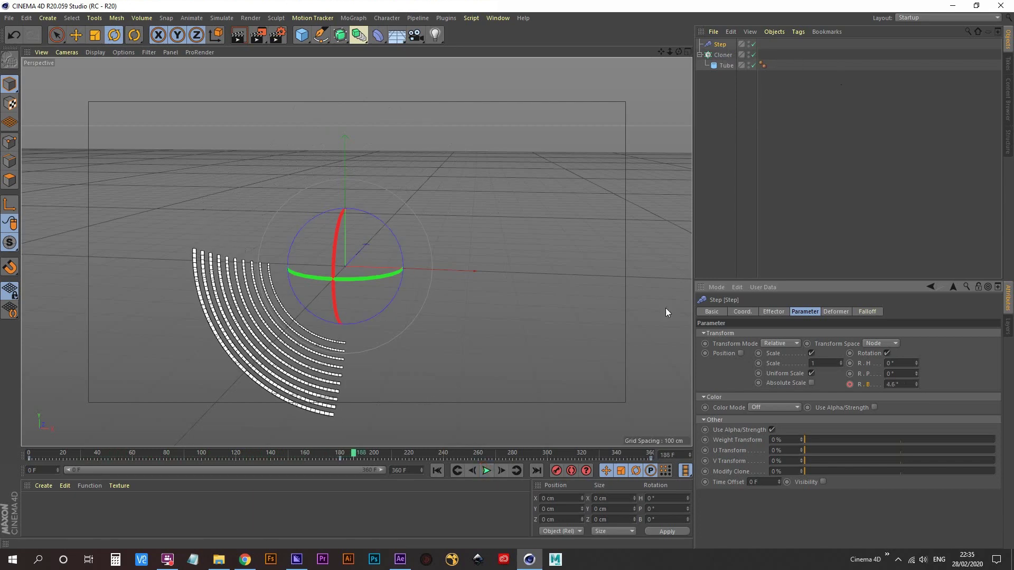
- Disable the Step effector, move the Tube out of the Cloner and show the Tube's coordinates
click(754, 46)
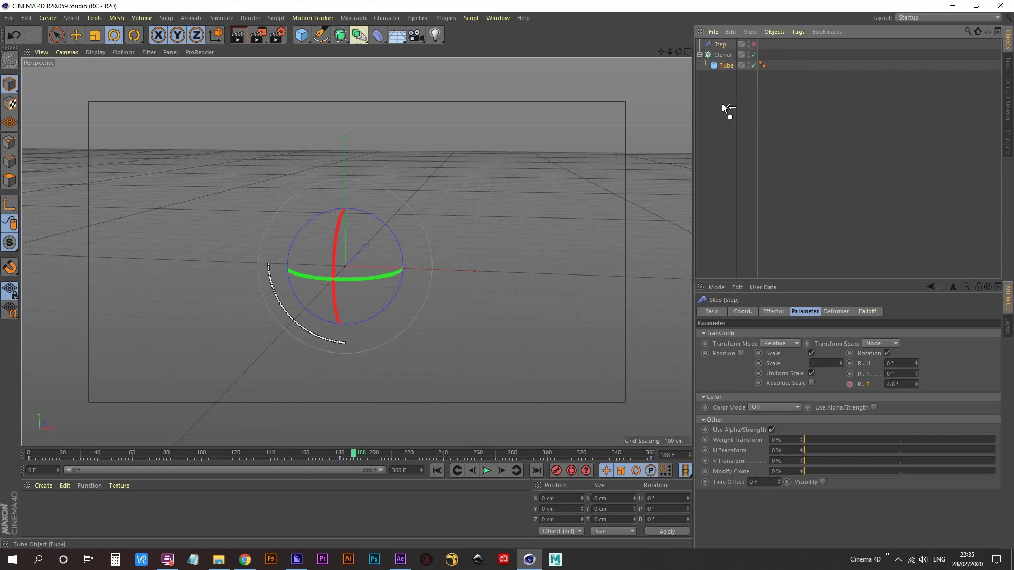
drag(723, 108, 723, 108)
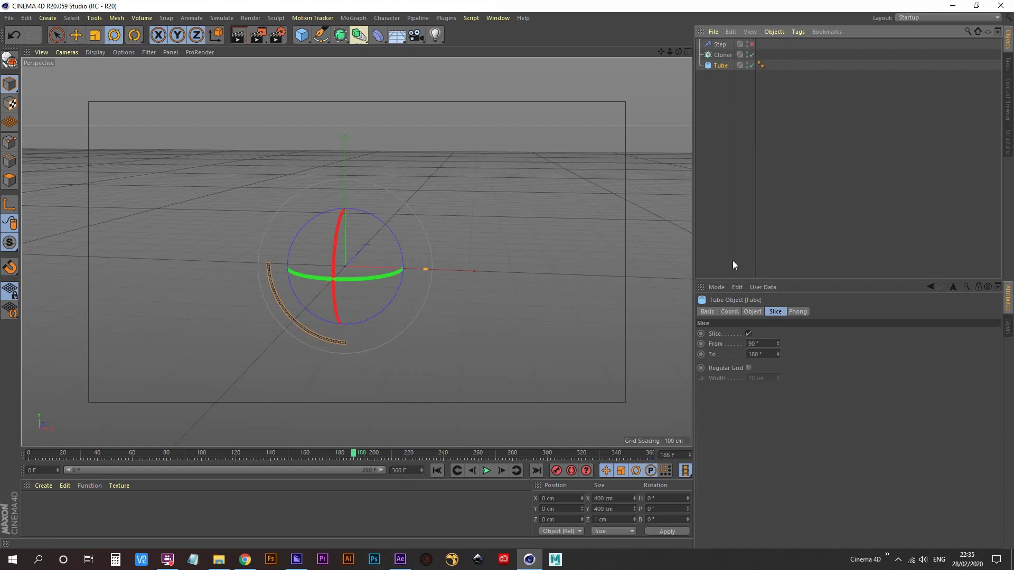
click(730, 312)
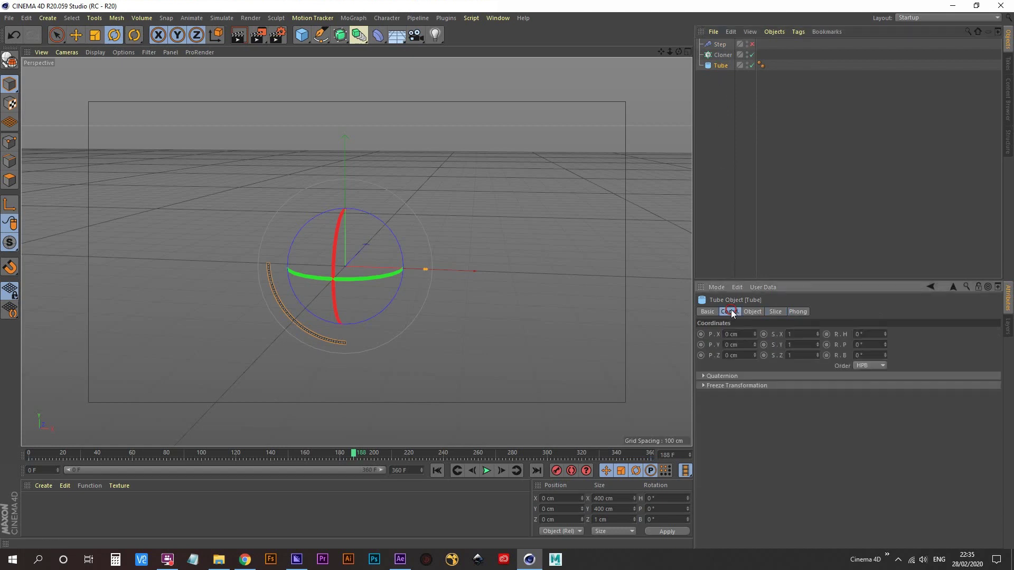
- Try out the Tube's R.B rotation and reset it to 0°
mouse_move(885, 357)
mouse_down()
mouse_move(894, 317)
mouse_move(883, 370)
mouse_up()
click(875, 355)
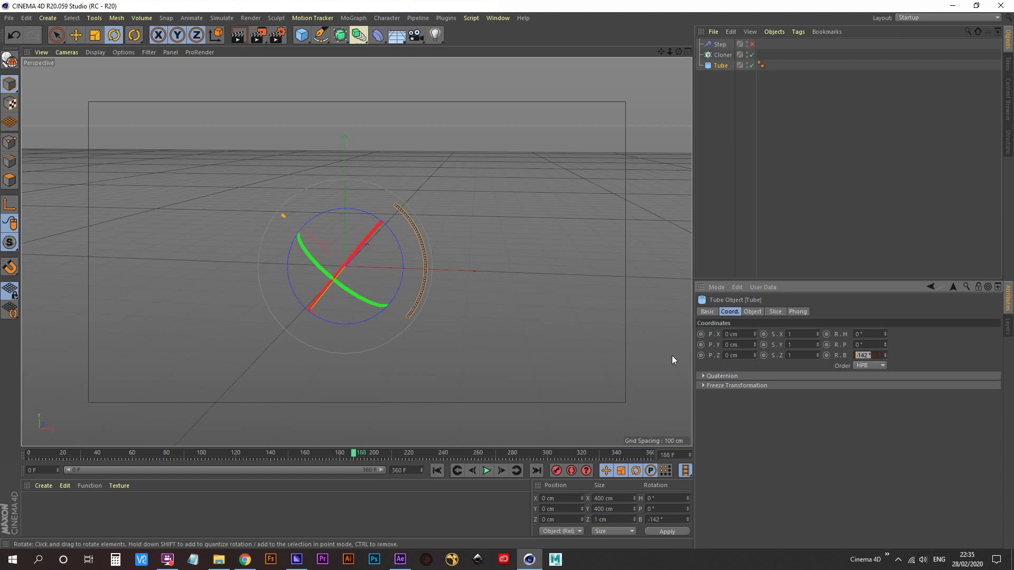
text(0)
key(Return)
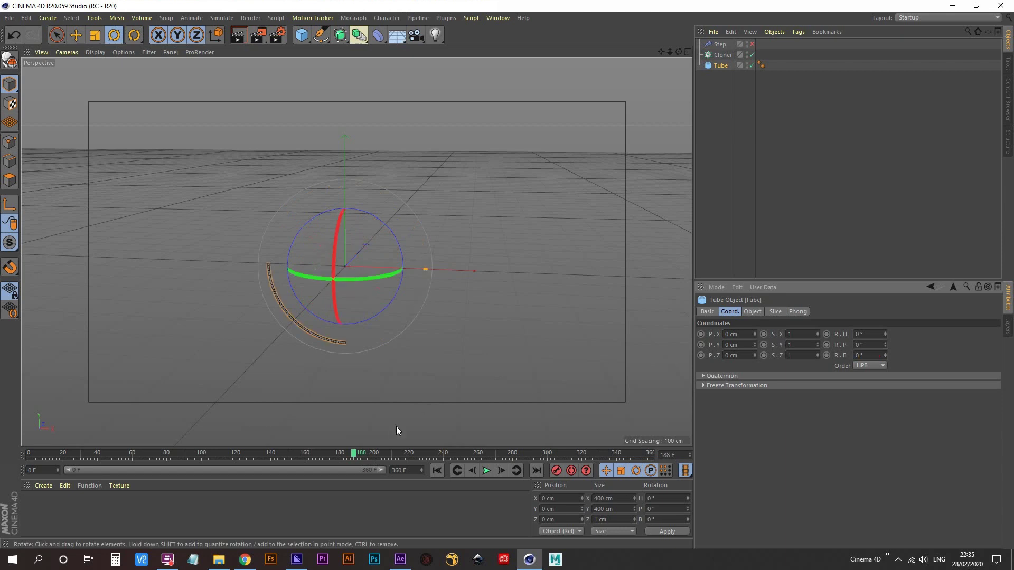
- Keyframe the Tube's R.B rotation at 0° on frame 0 and at 2500° on frame 180
click(437, 472)
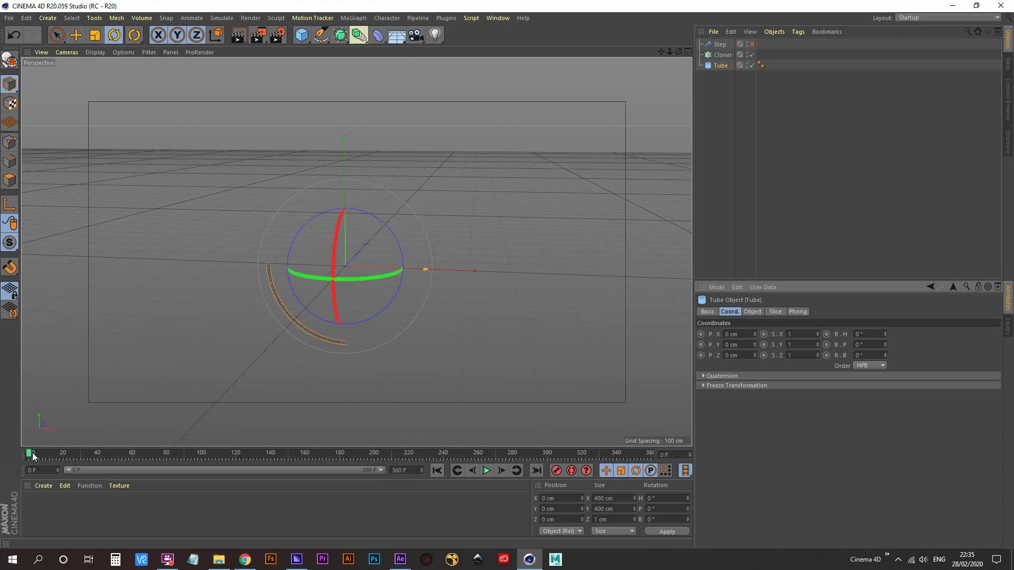
click(826, 356)
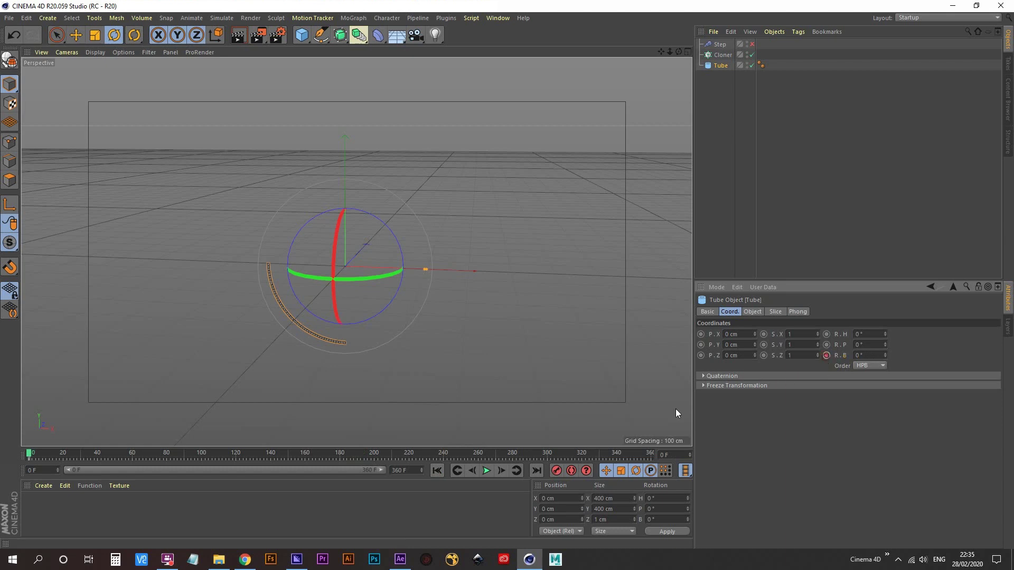
click(668, 455)
text(180)
key(Return)
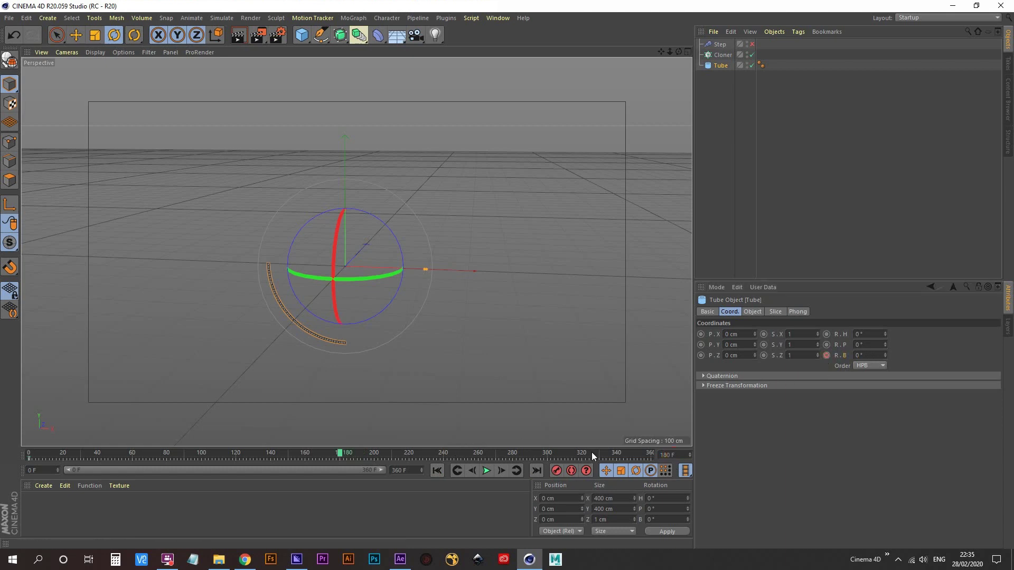
double_click(869, 355)
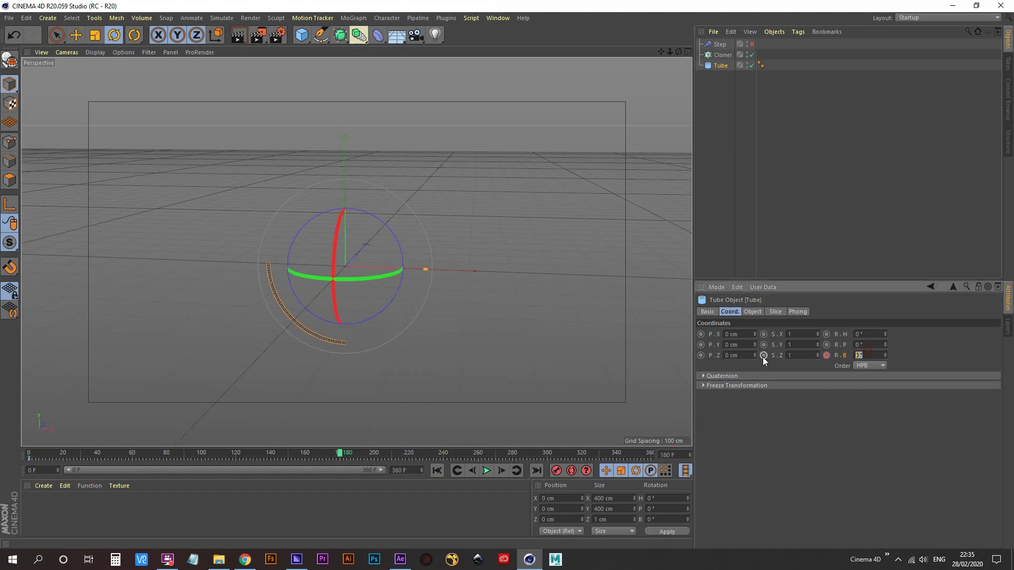
text(2500)
key(Return)
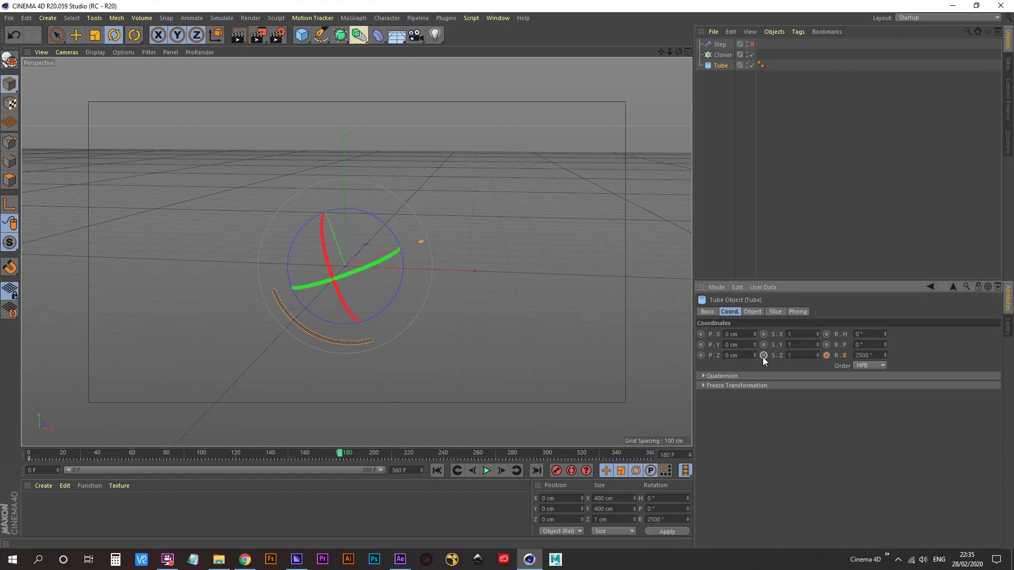
click(826, 355)
- Keyframe the Tube's R.B rotation at 0° on frame 360 and play the animation from the start
text(0)
key(Return)
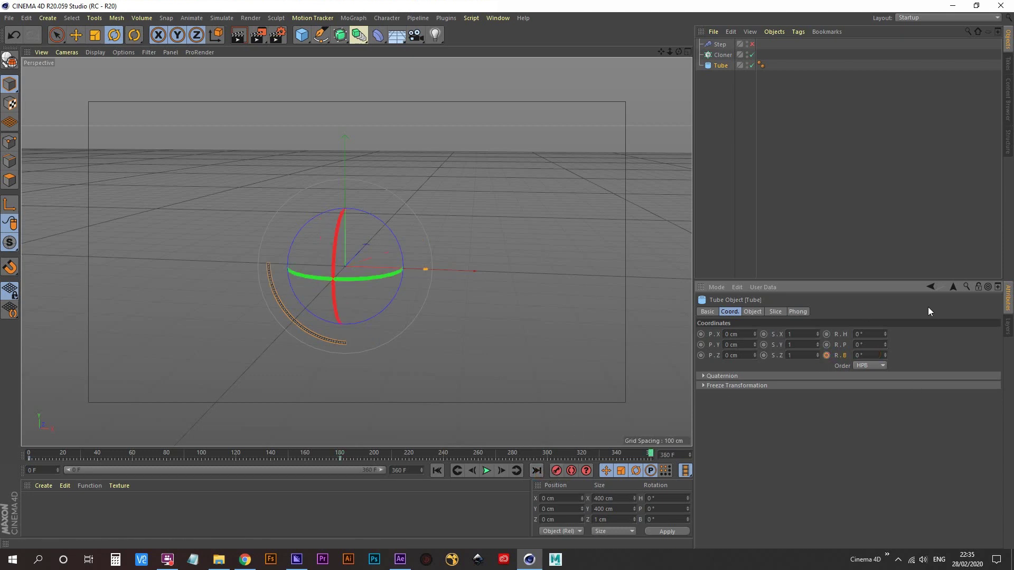
click(827, 355)
click(438, 470)
click(486, 470)
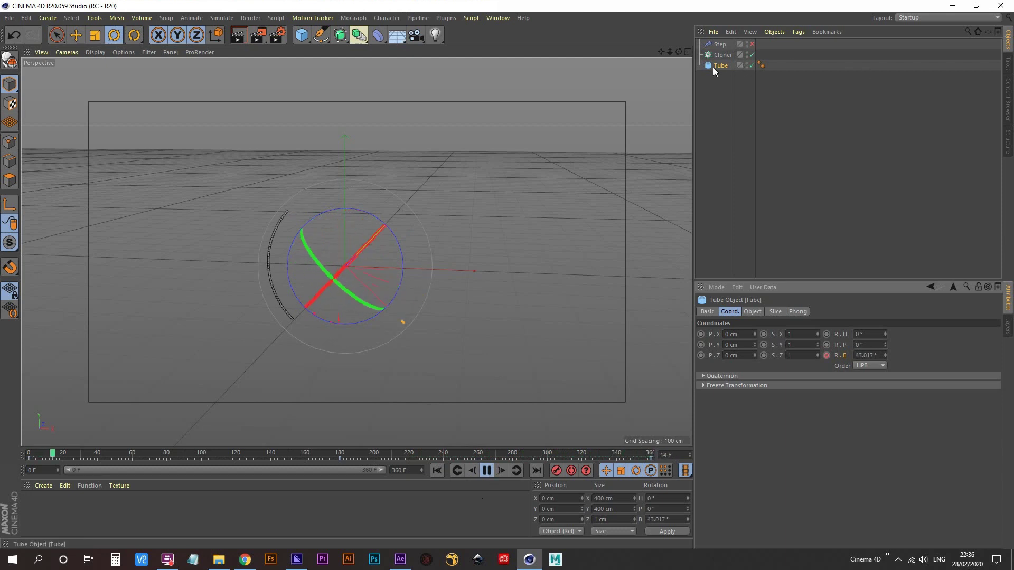
- Make the Tube a child of the Cloner again and leave it selected
drag(719, 64, 725, 55)
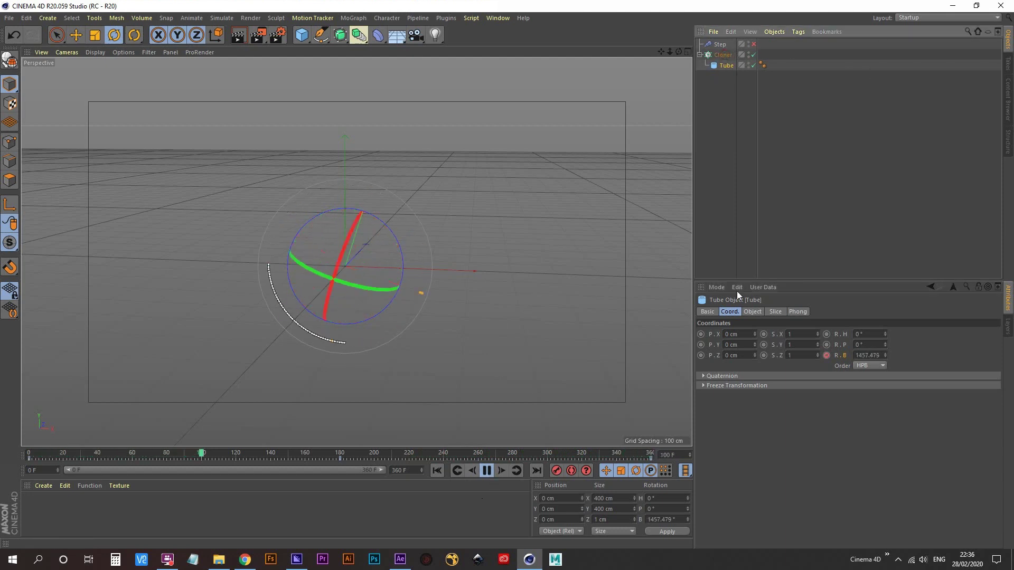
click(738, 176)
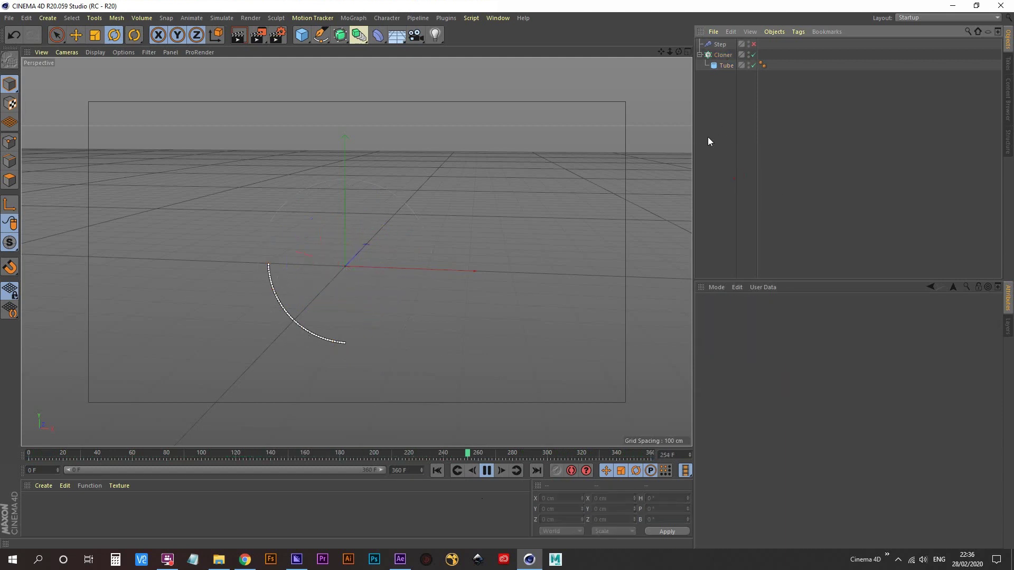
click(725, 66)
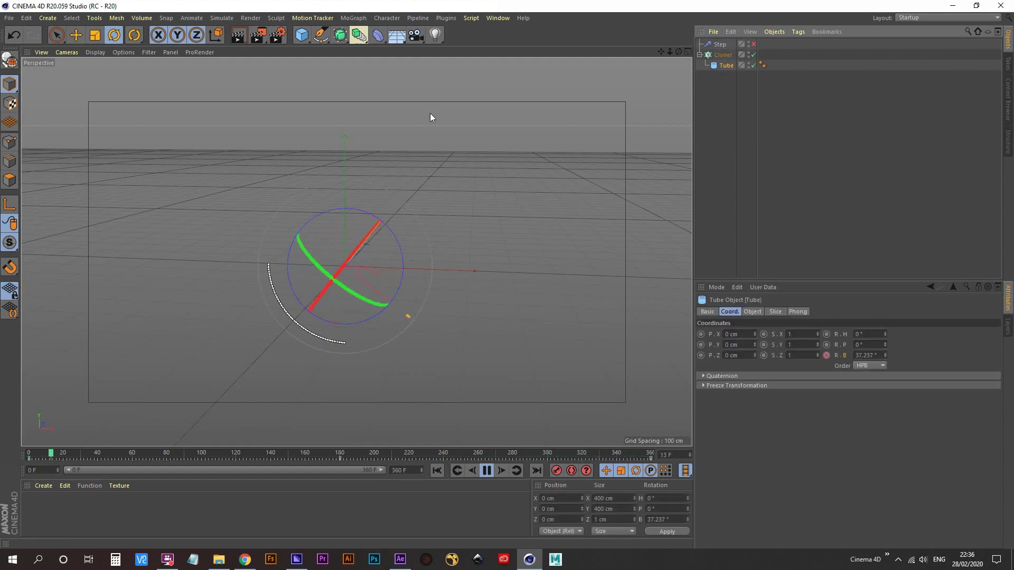
click(358, 37)
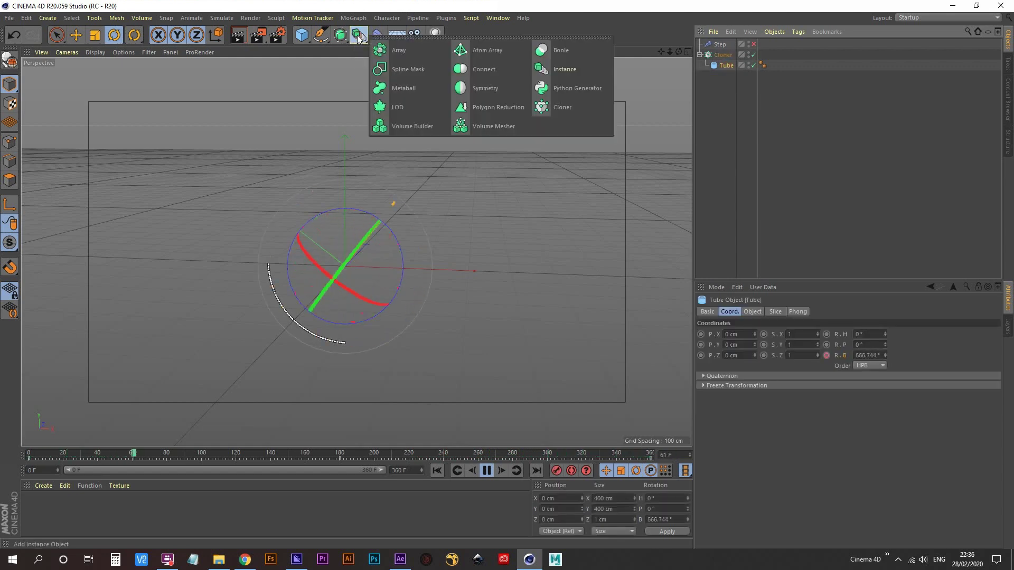
click(493, 64)
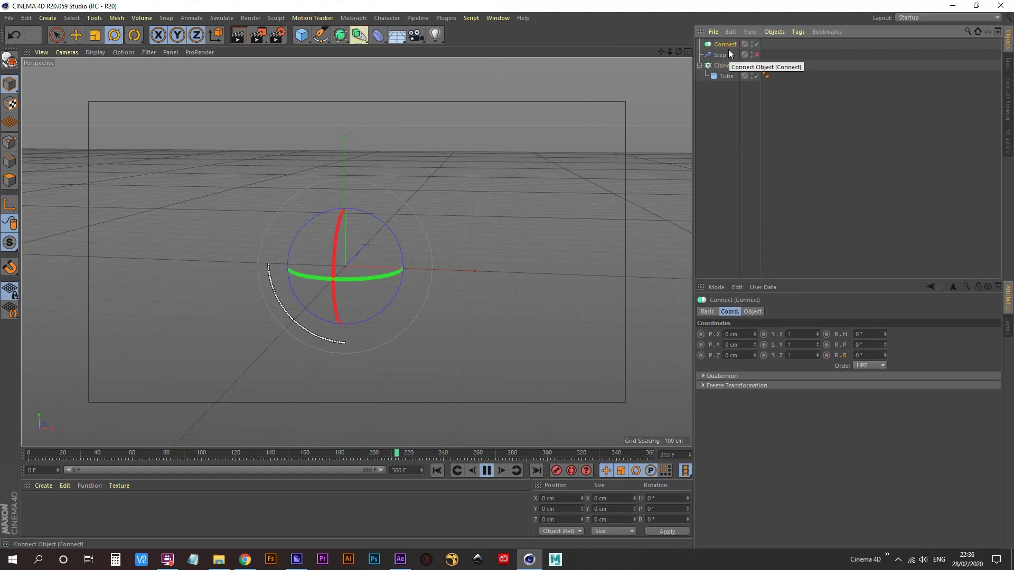
key(ctrl+z)
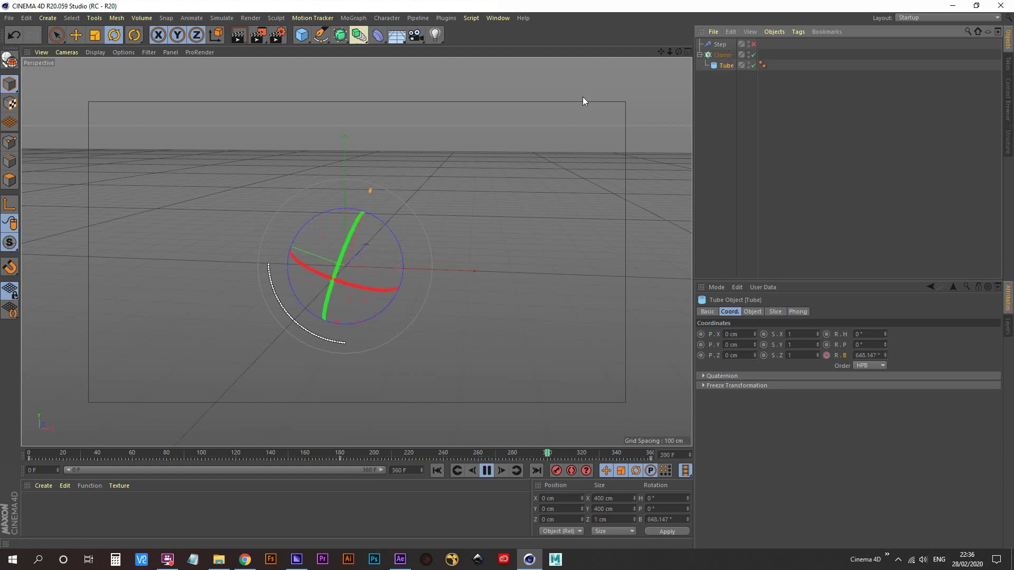
- Stop playback, return to frame 0 and add a Connect object as the Tube's parent inside the Cloner
click(486, 471)
click(438, 470)
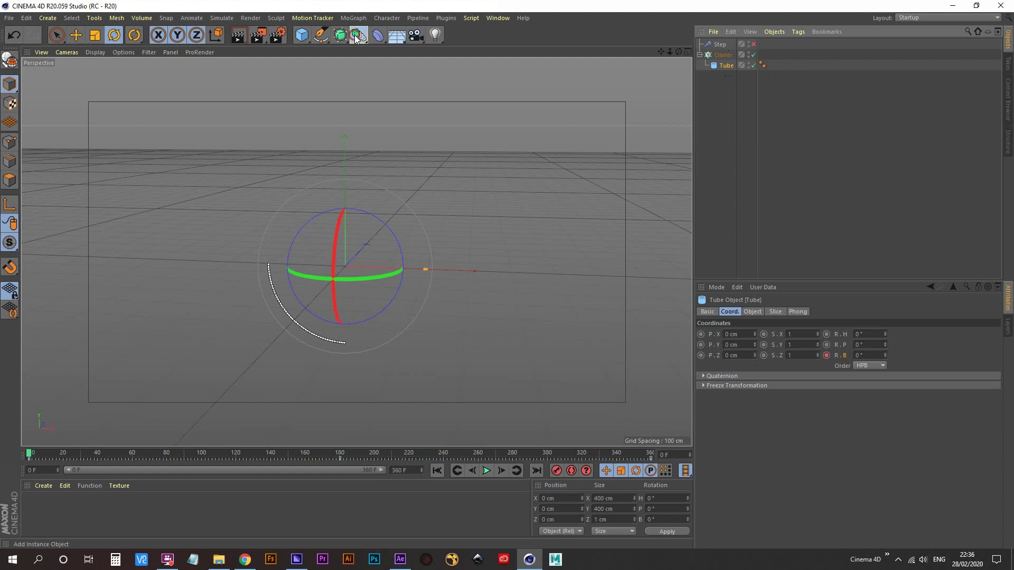
drag(356, 38, 488, 71)
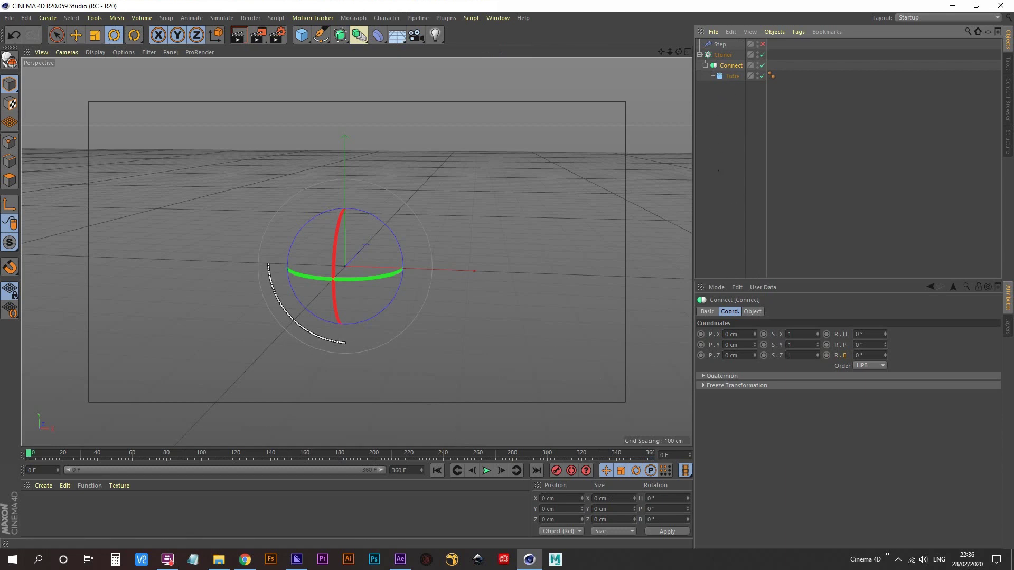
- Play the animation and re-enable the Step effector to check the combined rotation of the arcs
click(486, 471)
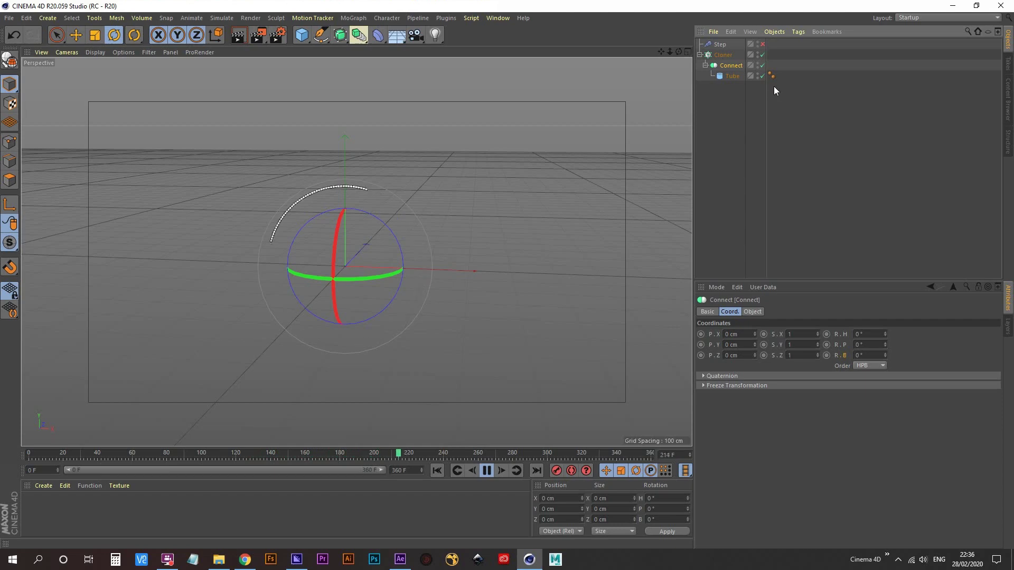
click(763, 44)
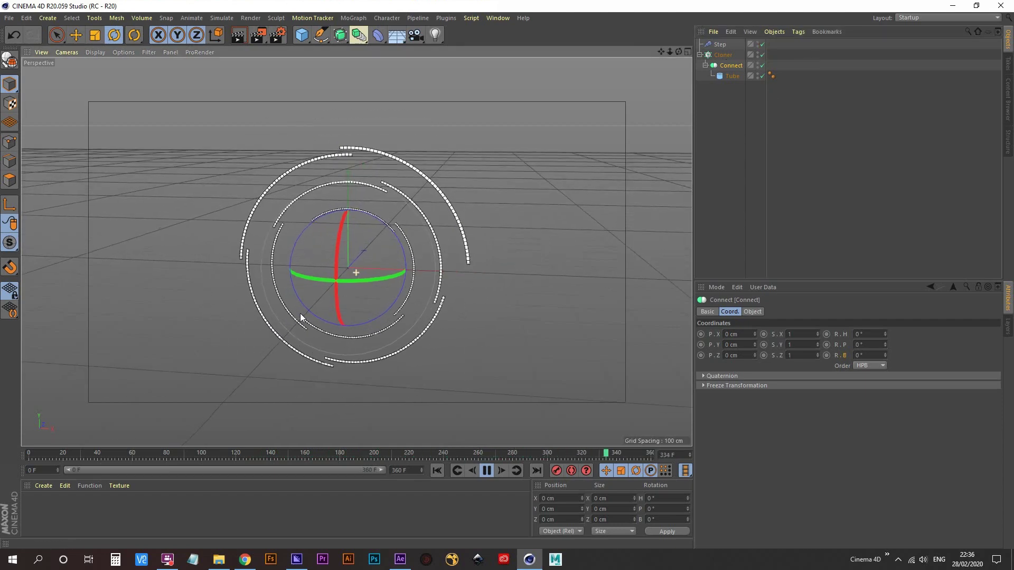
alt+middle_drag(344, 284, 354, 254)
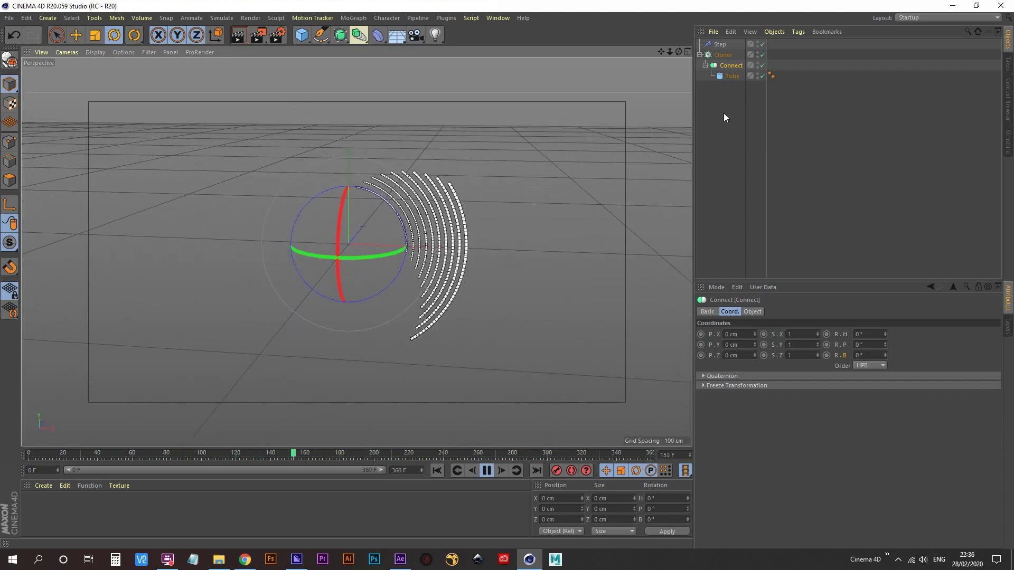
- Duplicate the Step effector together with the Cloner and its nested Connect and Tube
click(716, 95)
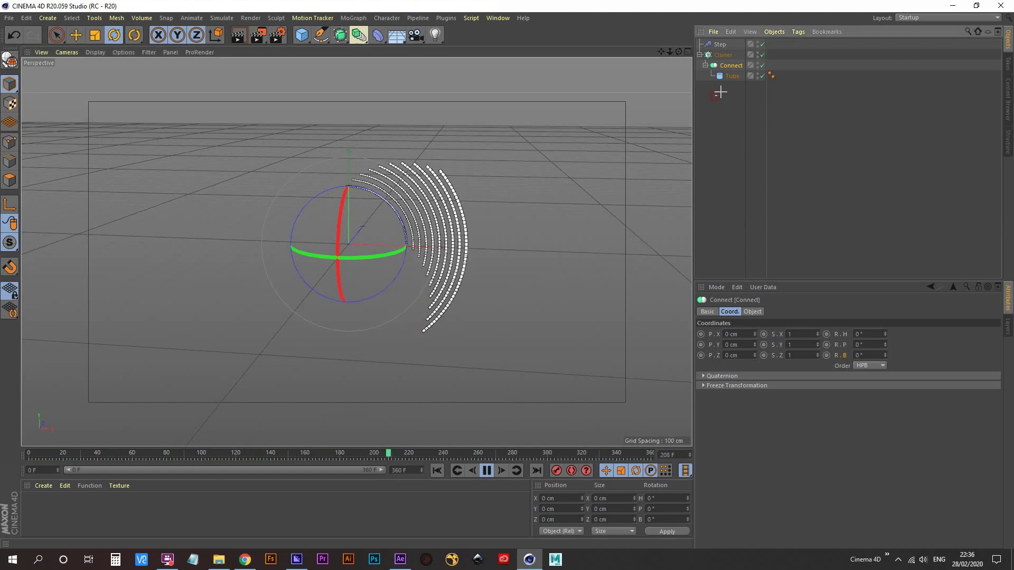
drag(715, 96, 725, 46)
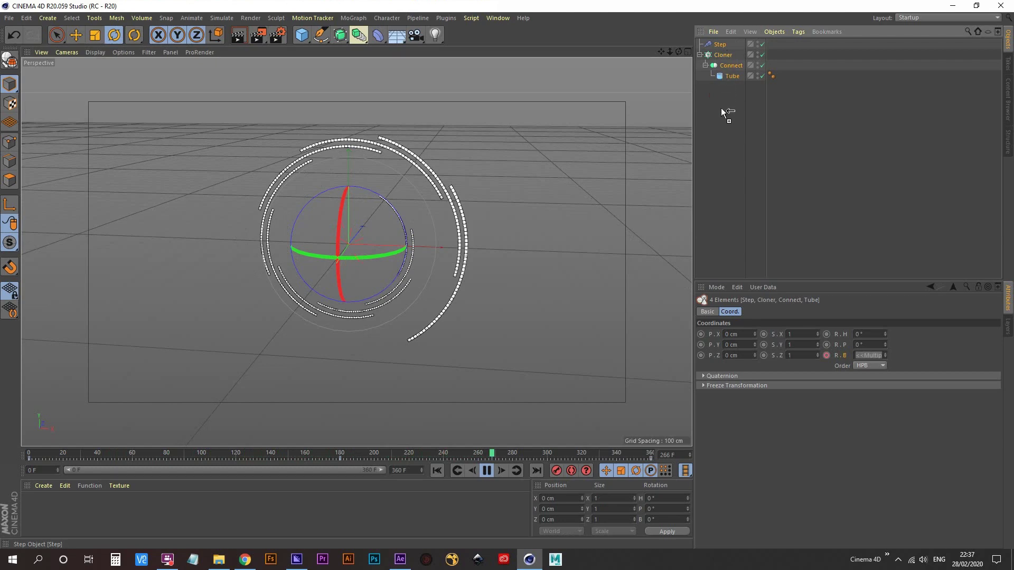
ctrl+drag(721, 121, 721, 122)
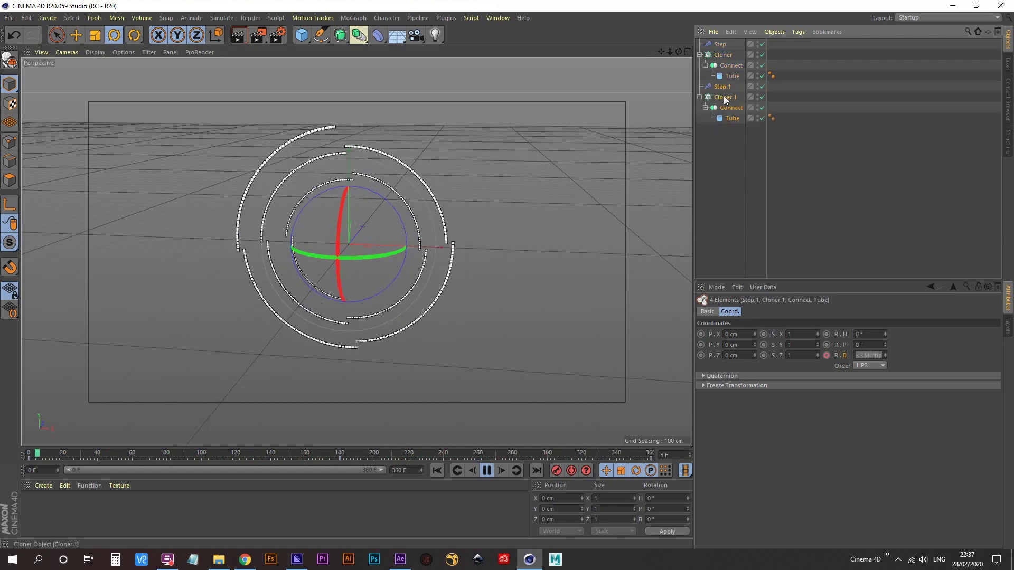
- Assign the Step.1 effector to Cloner.1 and remove the original Step effector from that cloner's effectors
click(724, 98)
click(723, 55)
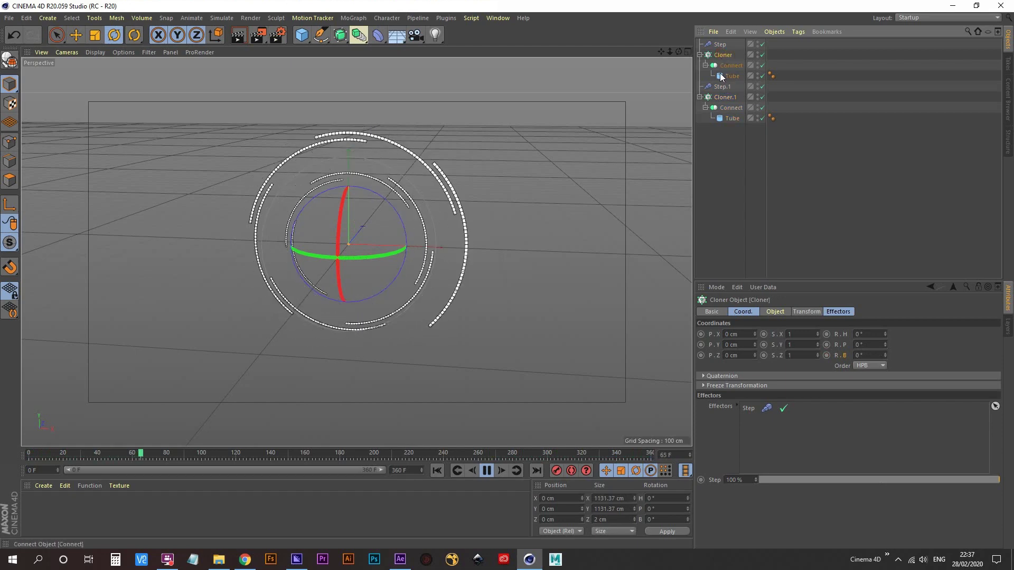
click(718, 44)
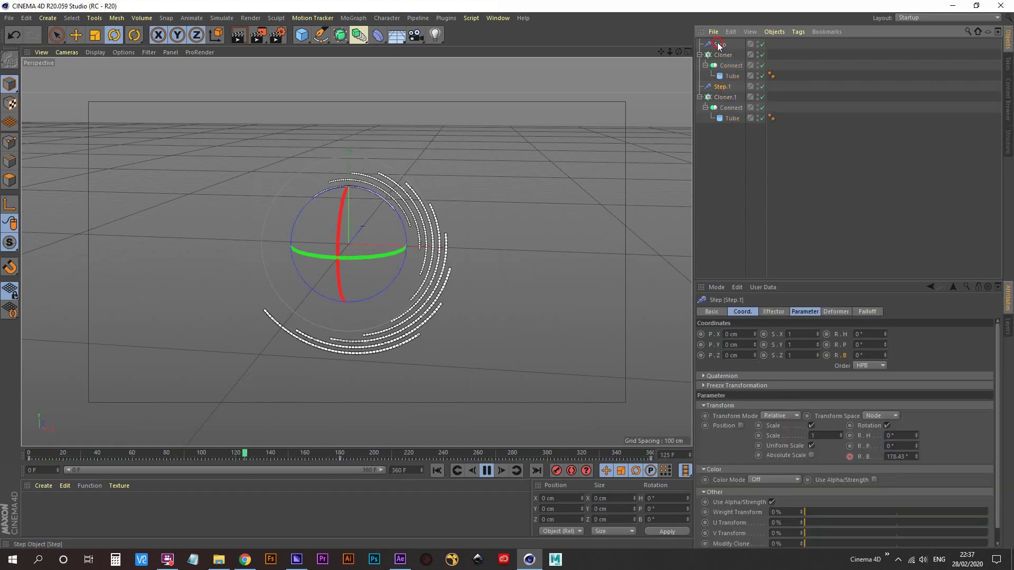
click(724, 98)
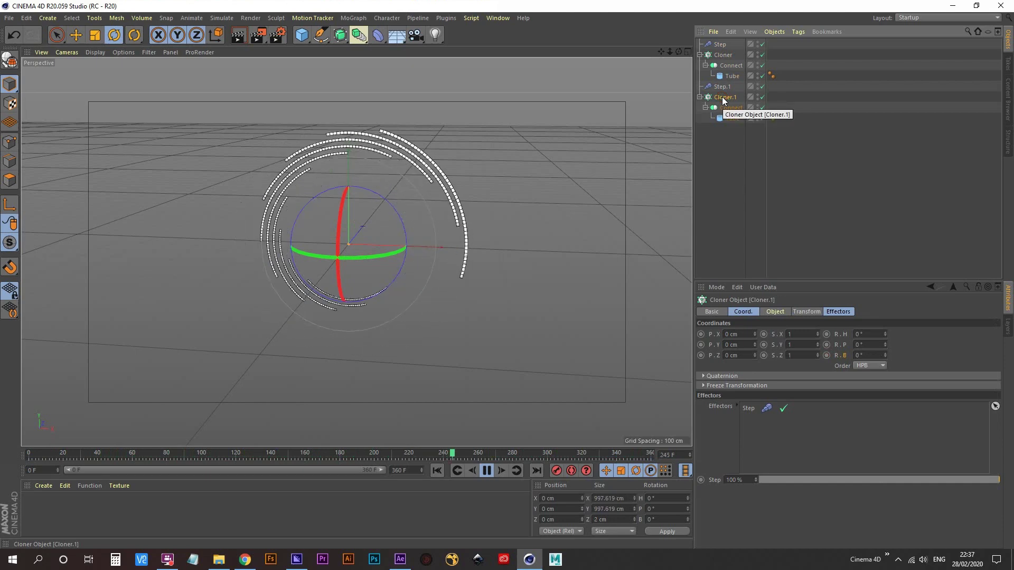
click(842, 313)
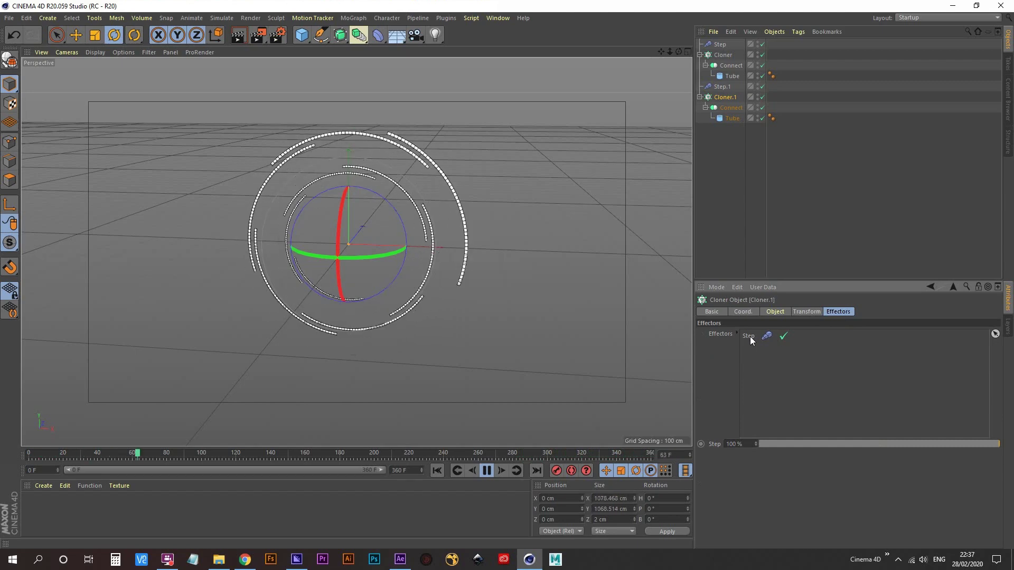
click(720, 45)
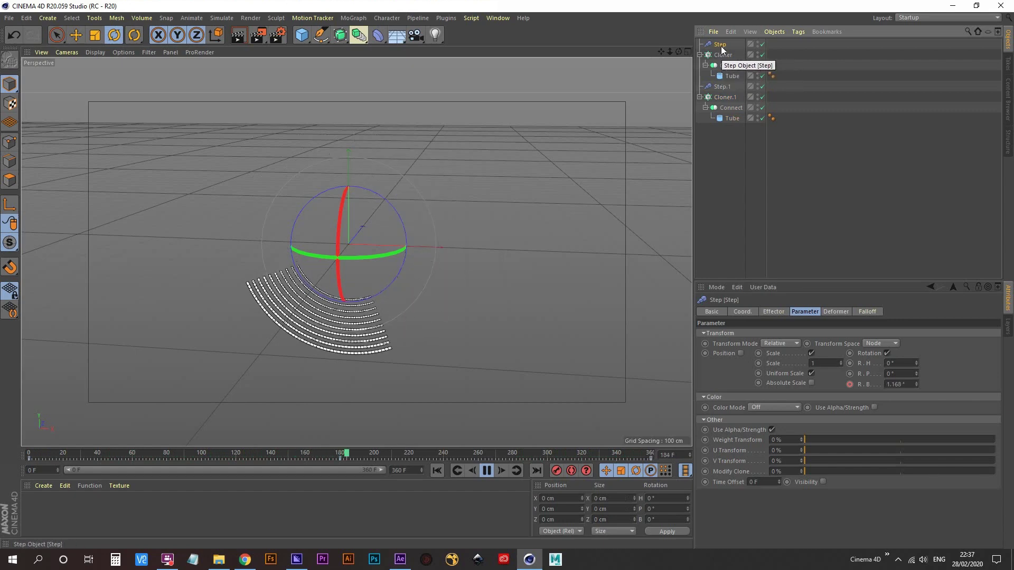
click(723, 99)
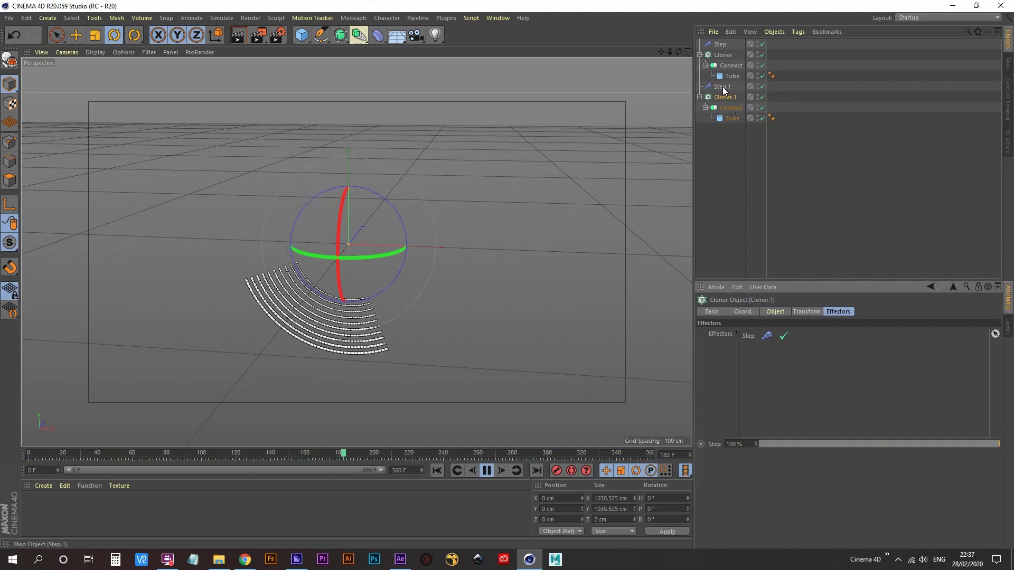
drag(723, 90, 722, 95)
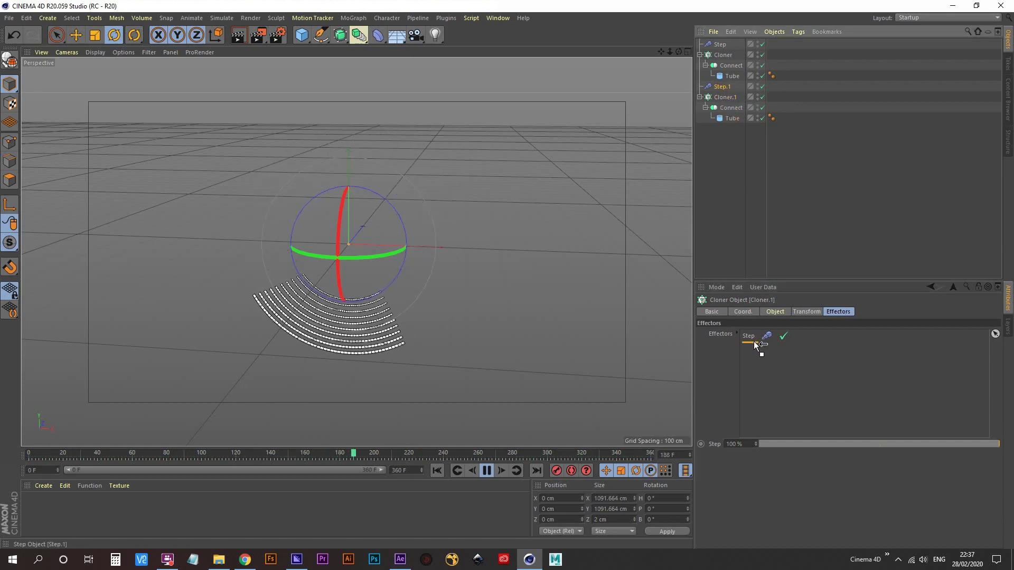
drag(756, 345, 755, 344)
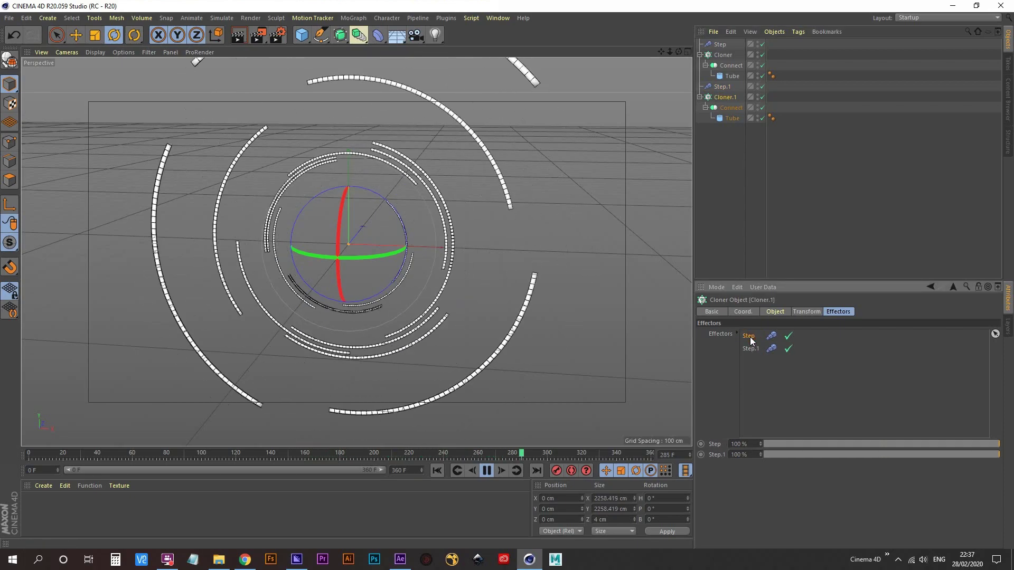
key(Delete)
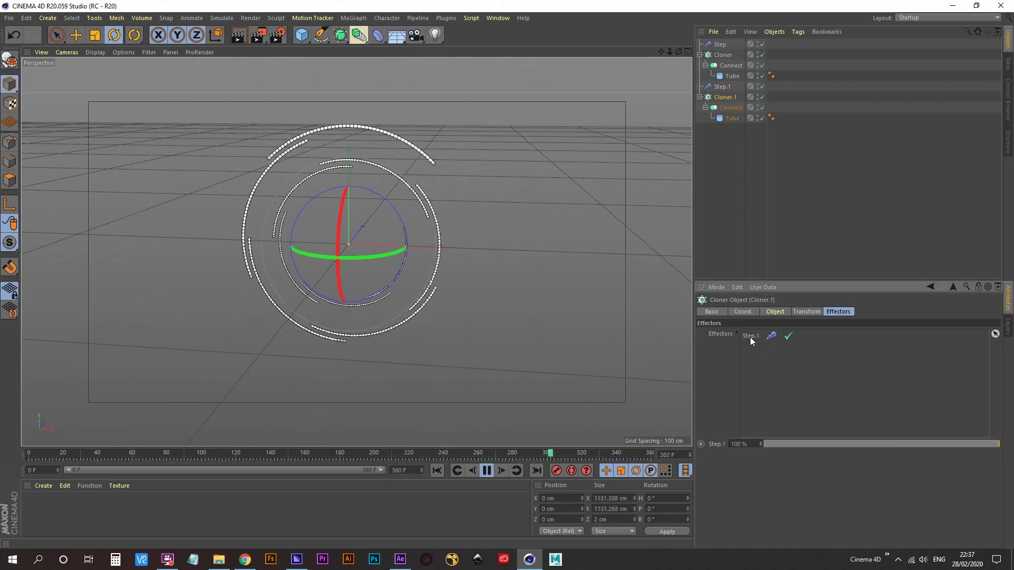
- Check that each of the two Cloners is linked to its own Step effector
click(721, 80)
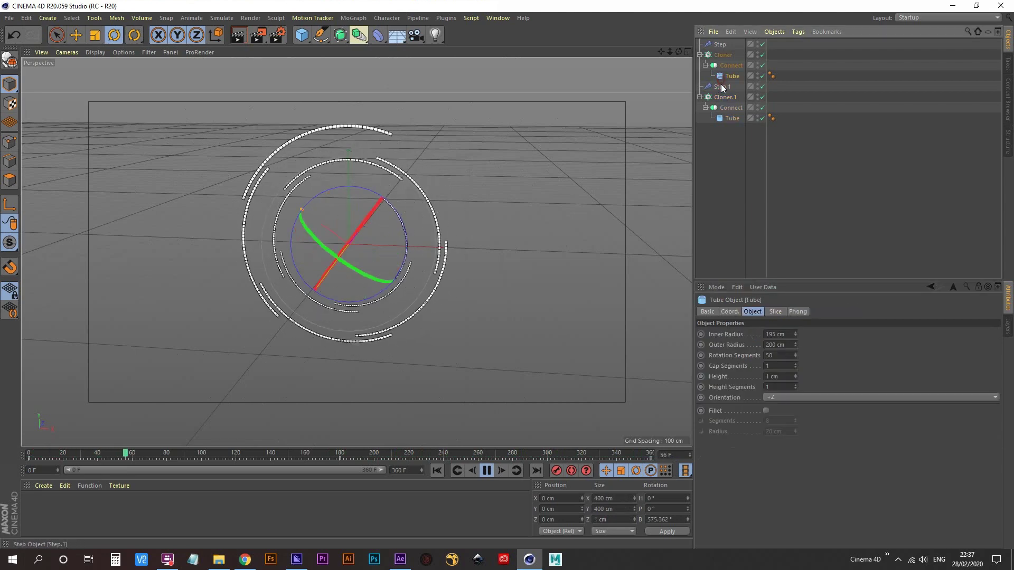
click(721, 85)
click(720, 45)
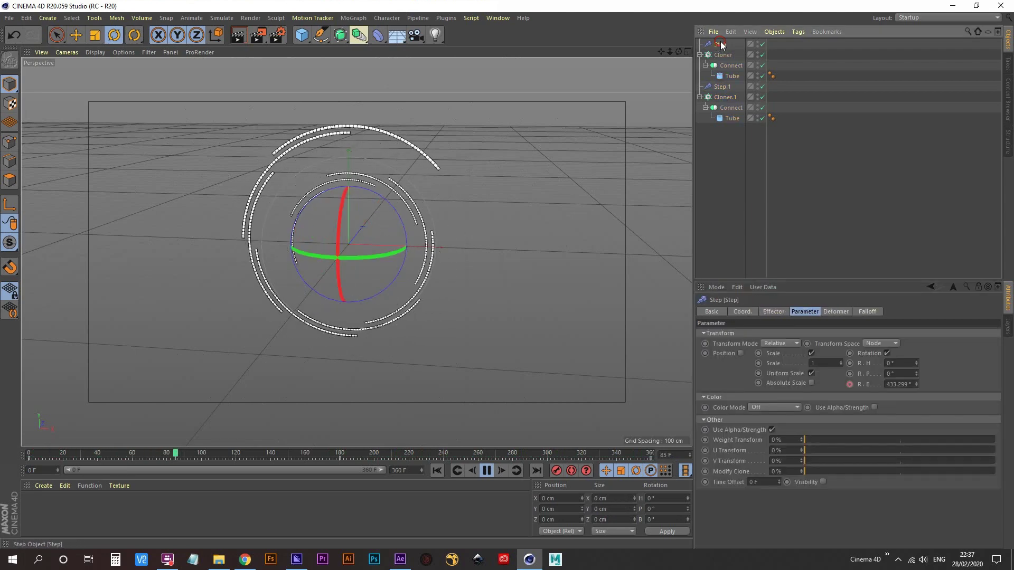
click(725, 97)
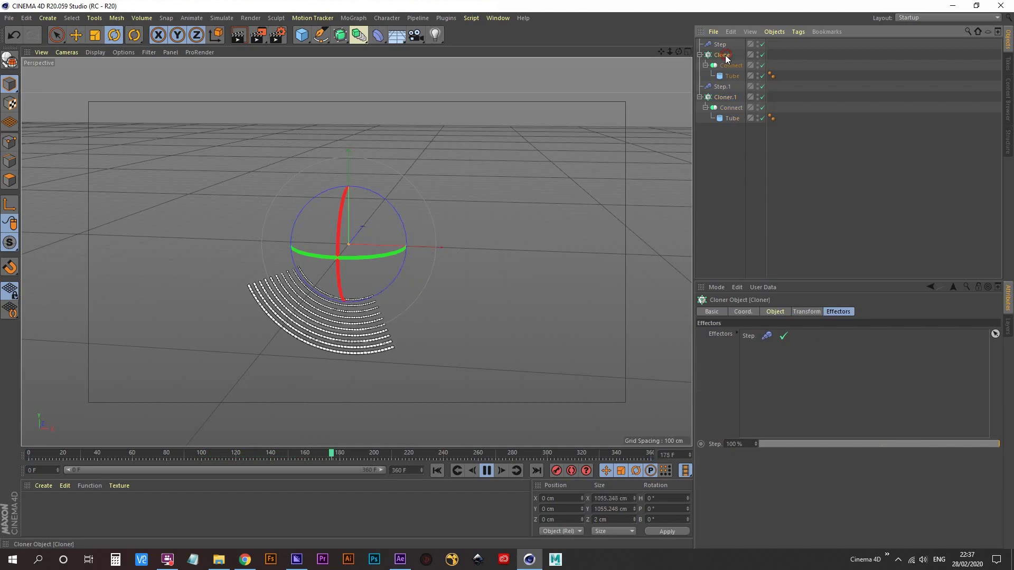
click(722, 87)
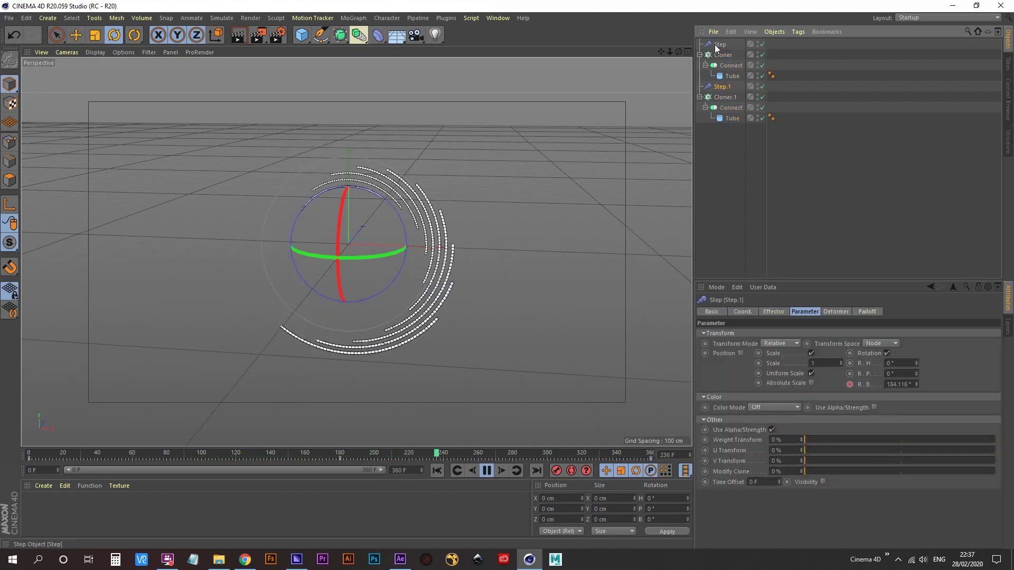
click(720, 45)
click(728, 99)
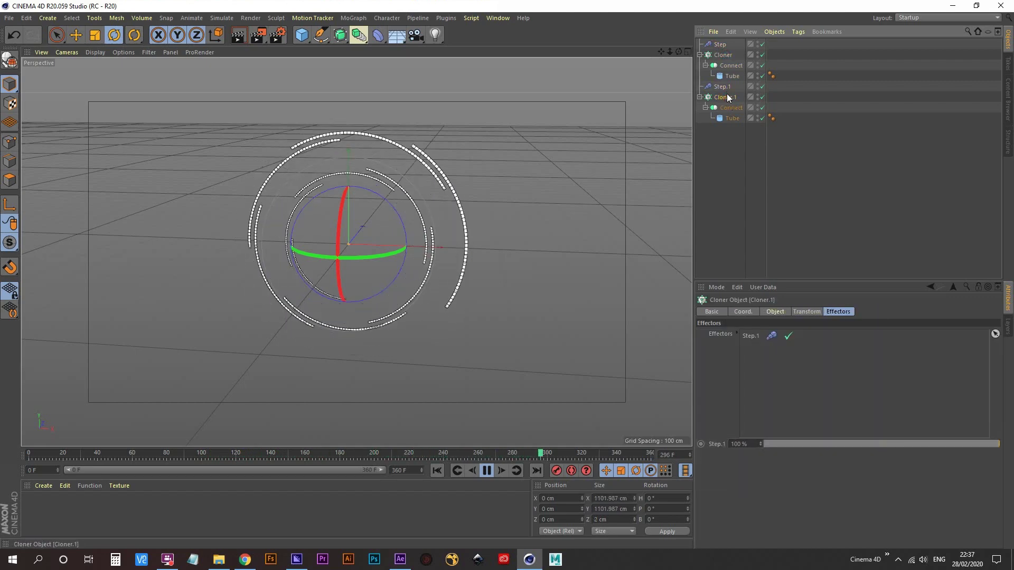
- Set the Step.1 effector's uniform scale to 2 and view the enlarged rings from the front
click(722, 88)
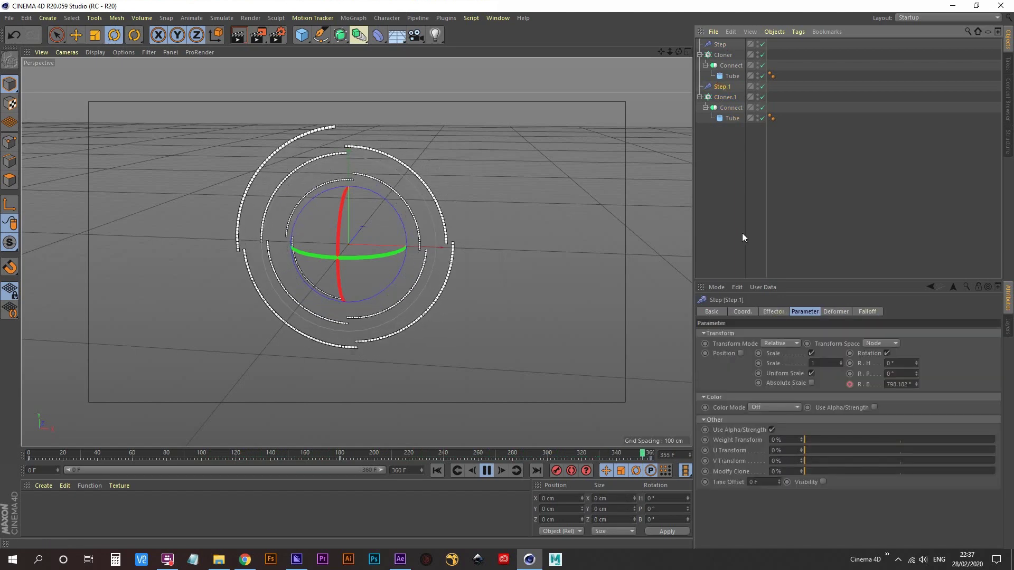
click(824, 363)
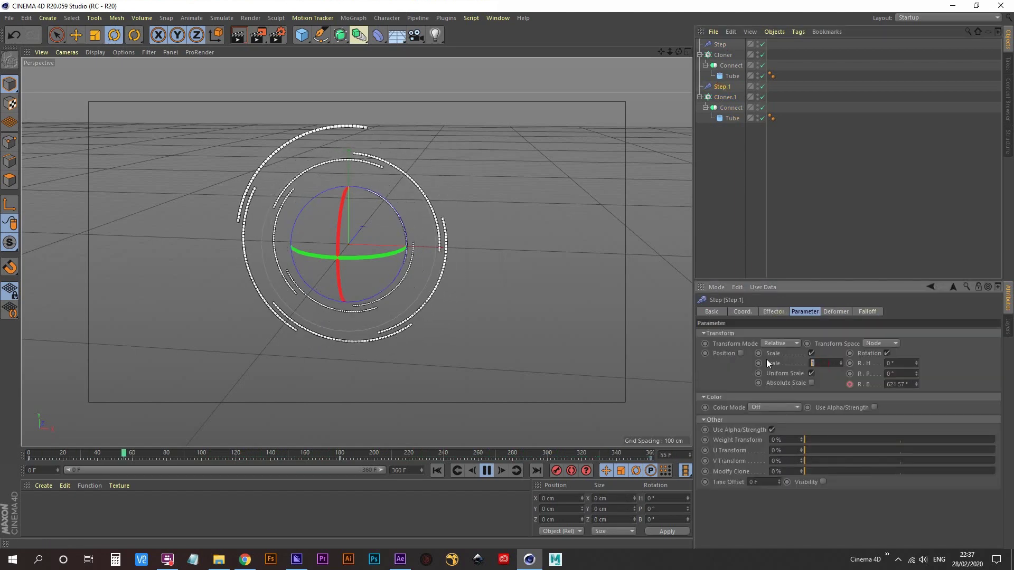
text(2)
key(Return)
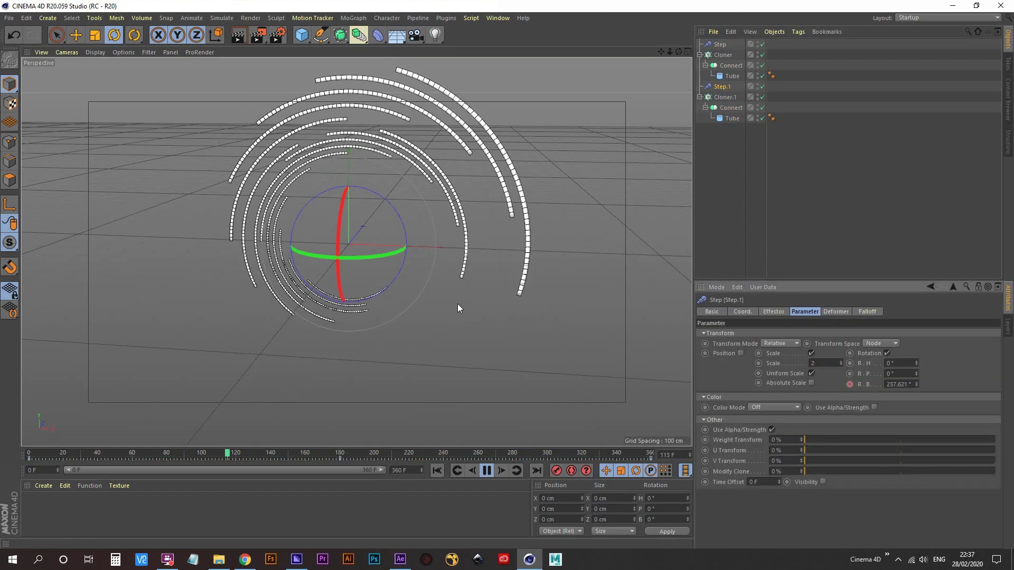
alt+right_drag(370, 284, 340, 309)
alt+drag(280, 342, 374, 315)
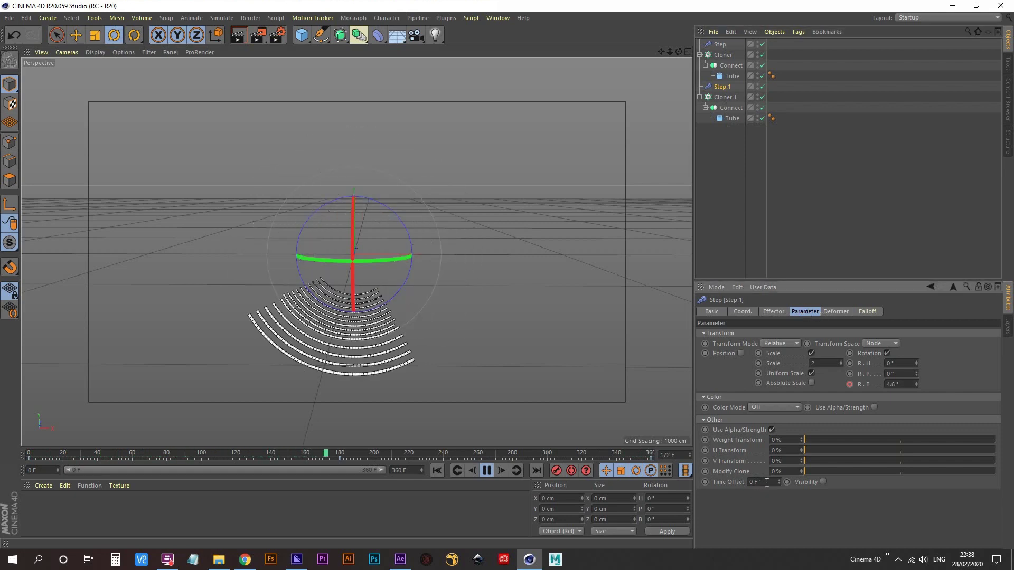
- Set the Step.1 effector's time offset to 30 F
drag(768, 483, 664, 471)
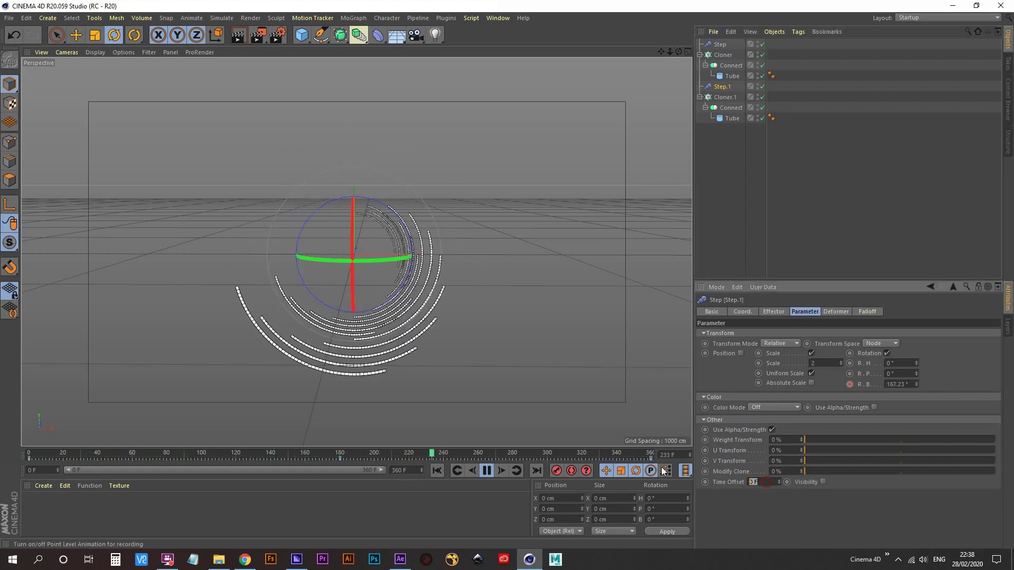
text(30)
key(Return)
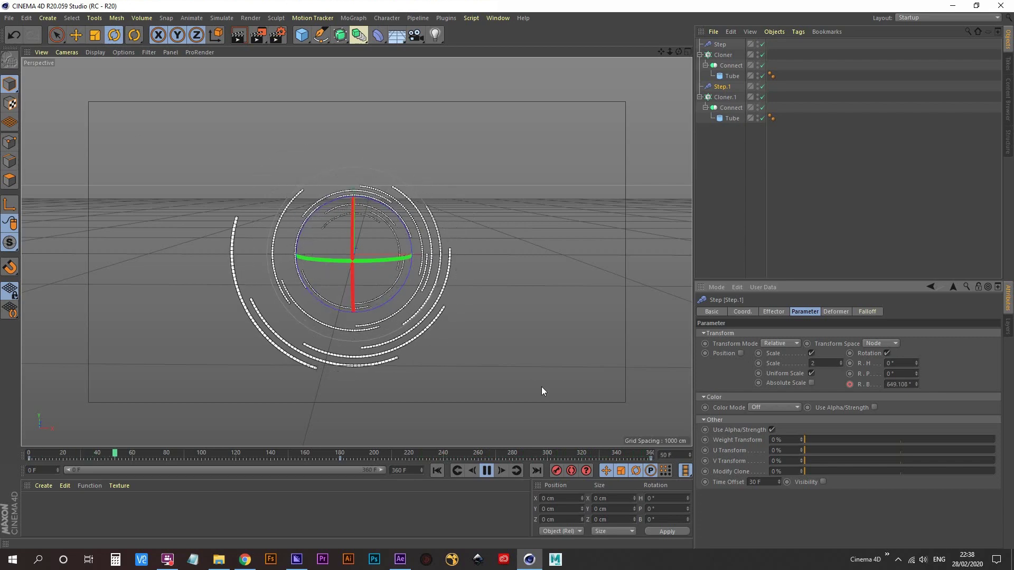
- Extend the animation and its preview range by 30 frames to 390 F and play it back briefly
click(487, 471)
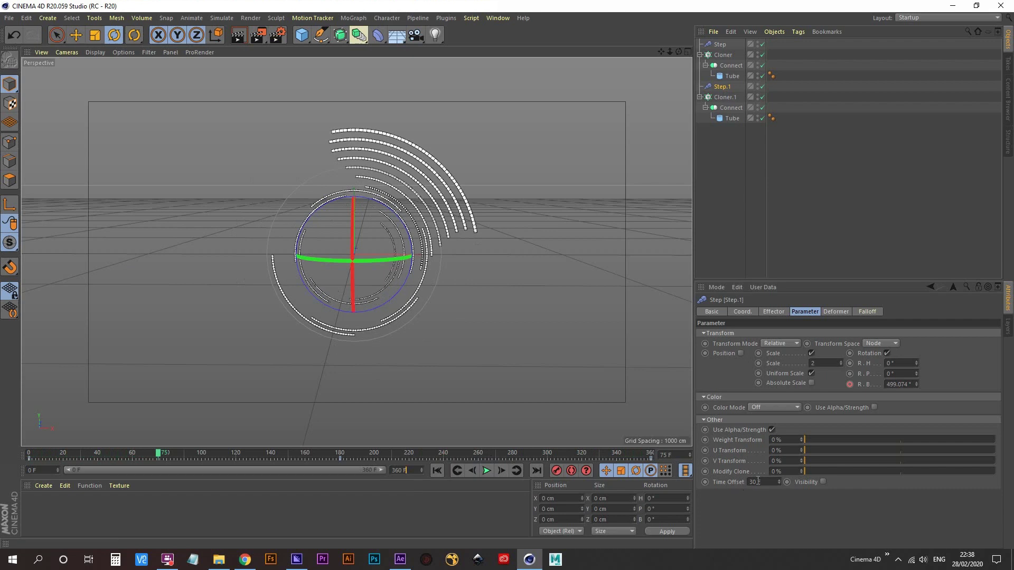
drag(763, 482, 722, 484)
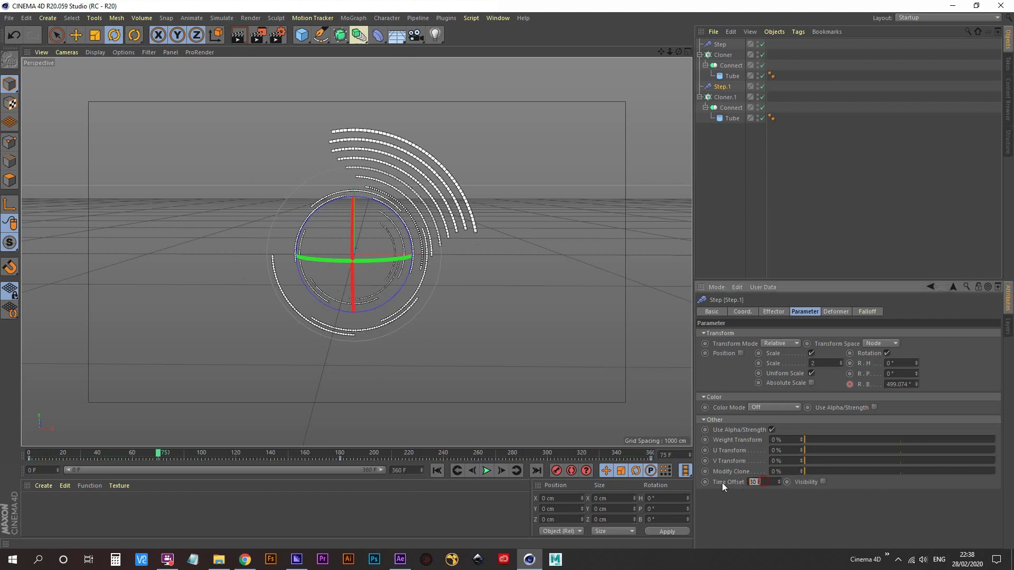
click(412, 470)
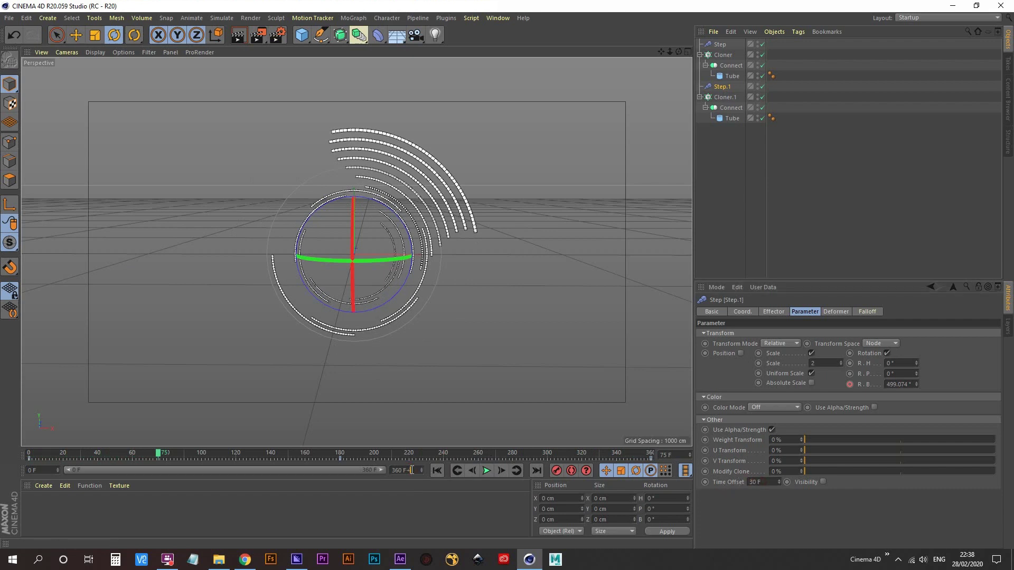
text(+30)
key(Return)
double_click(353, 468)
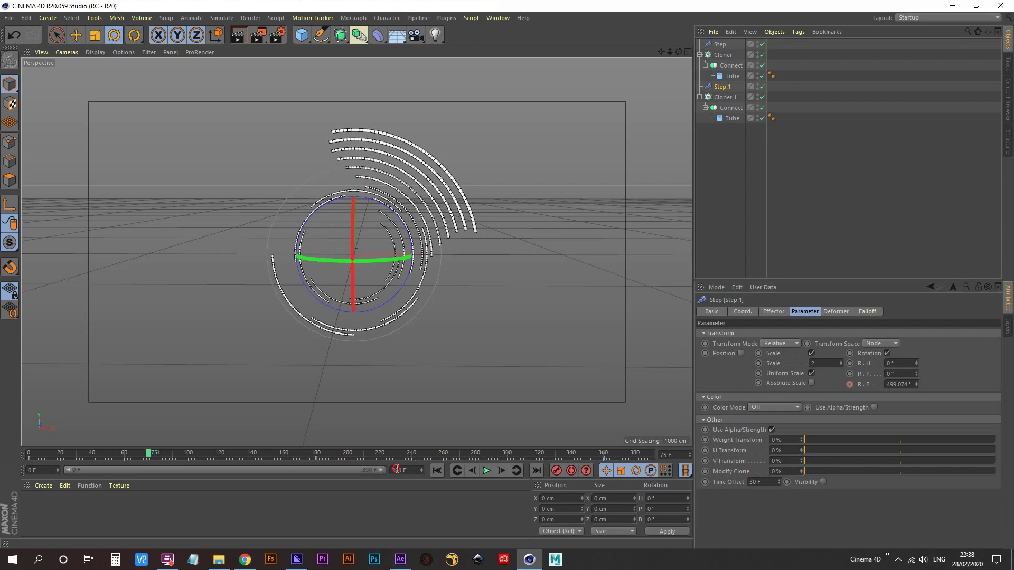
click(489, 472)
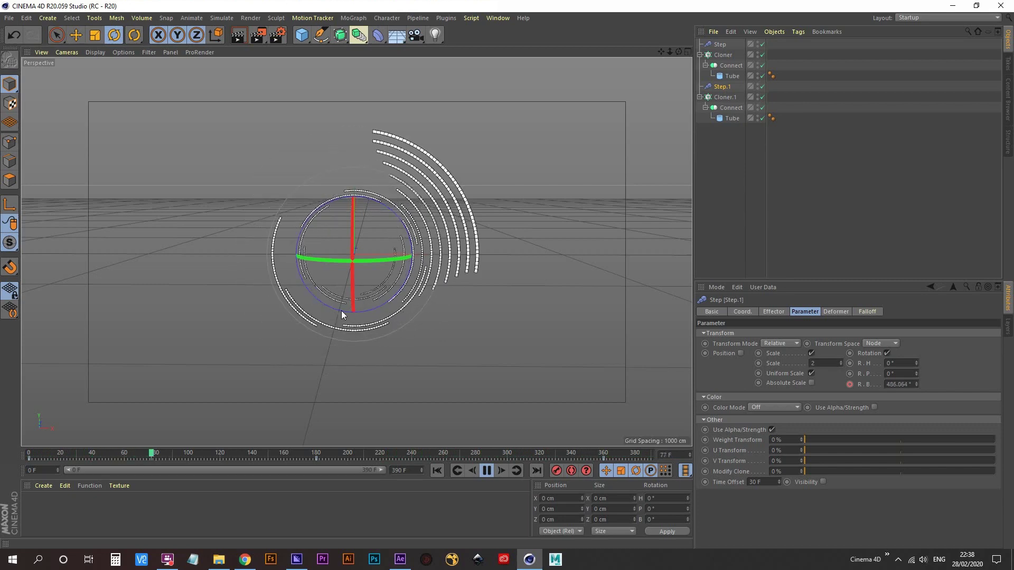
click(487, 471)
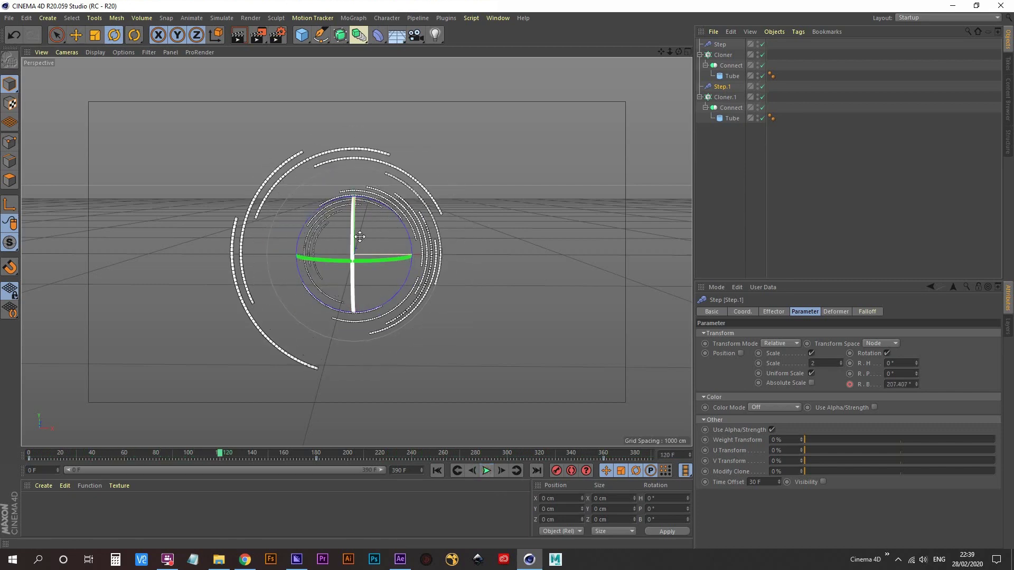
- Add a Sphere at the centre of the rings and scale it up to a radius of about 135 cm
alt+drag(365, 264, 369, 163)
click(301, 37)
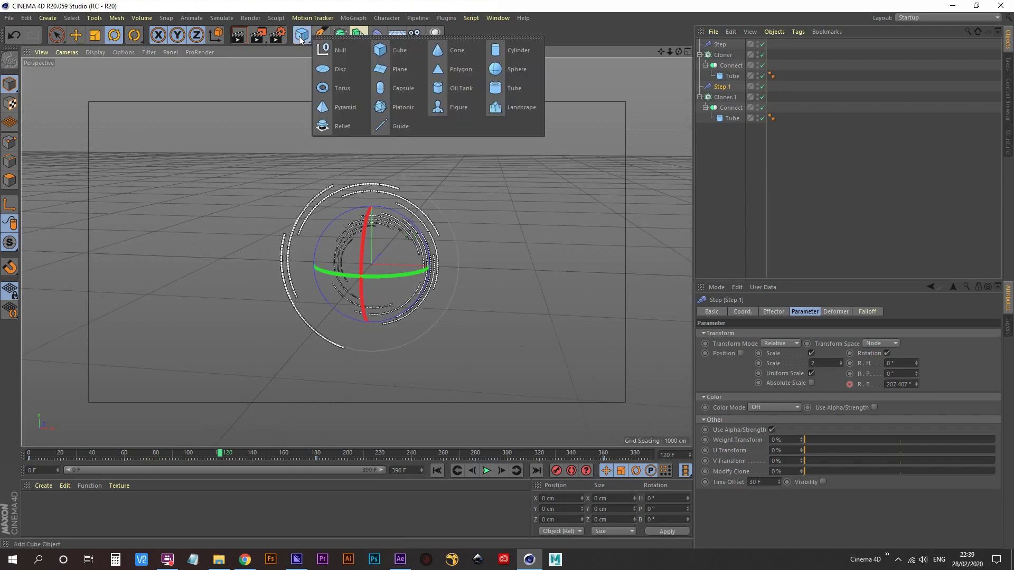
click(495, 70)
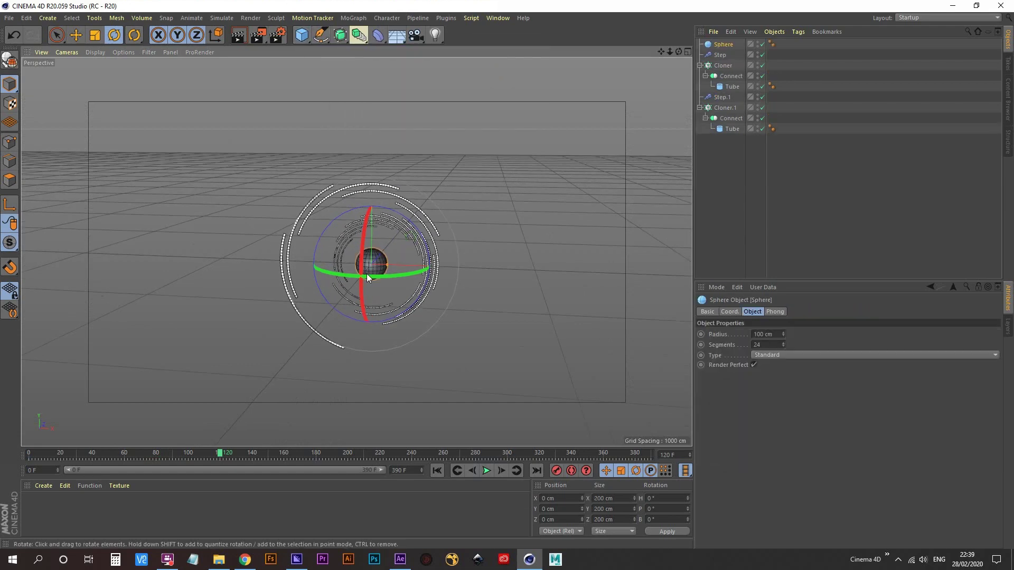
alt+right_drag(366, 273, 426, 198)
alt+drag(401, 260, 417, 249)
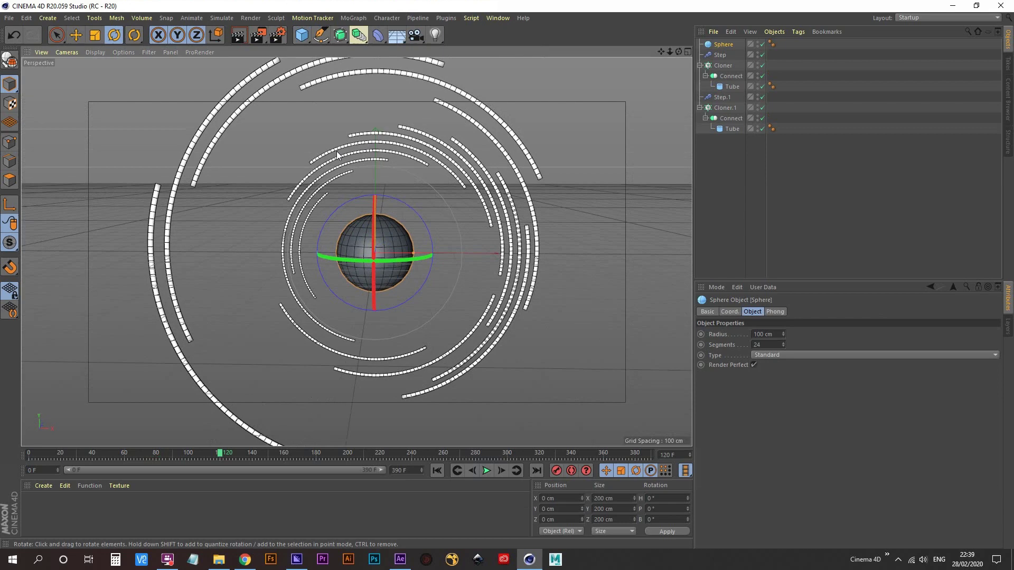
click(97, 35)
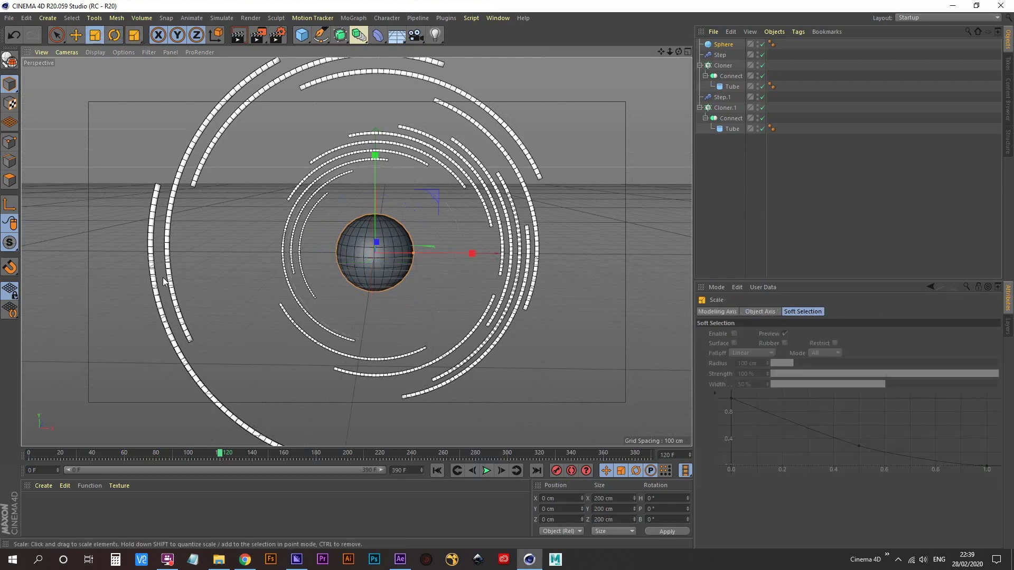
drag(163, 277, 211, 196)
- Set the central sphere's radius to exactly 135 cm
click(726, 43)
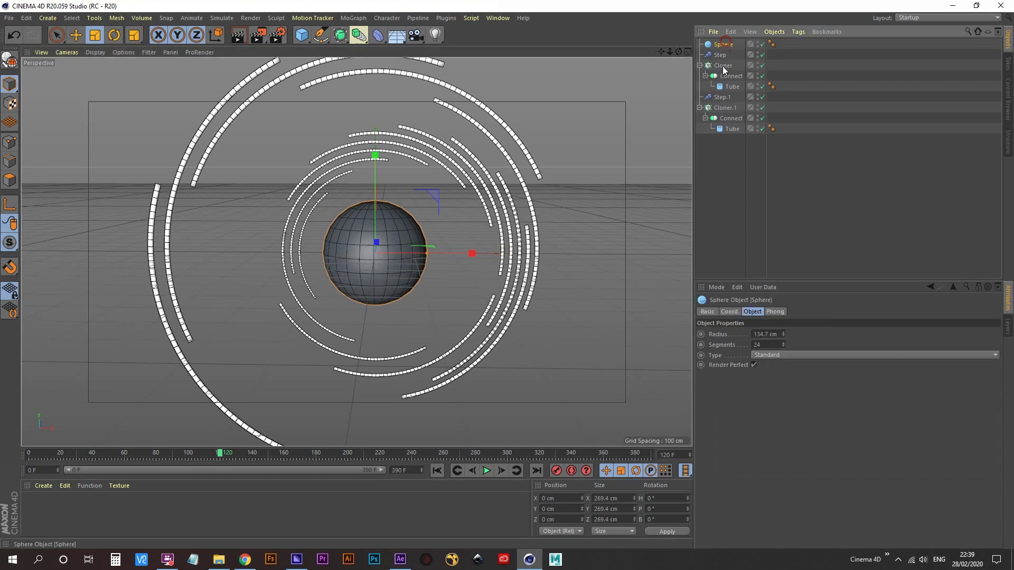
click(776, 334)
text(1)
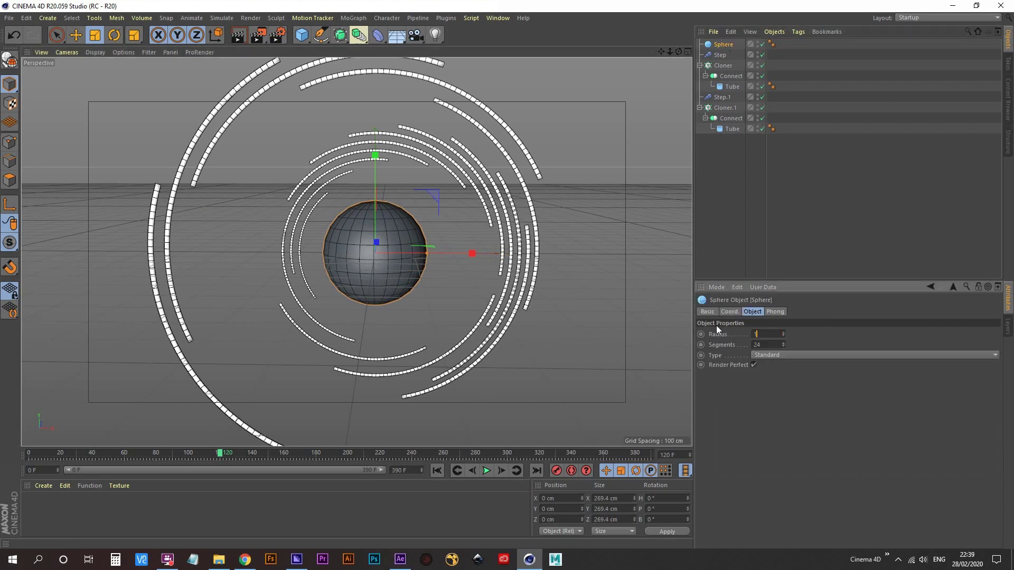
text(35)
key(Return)
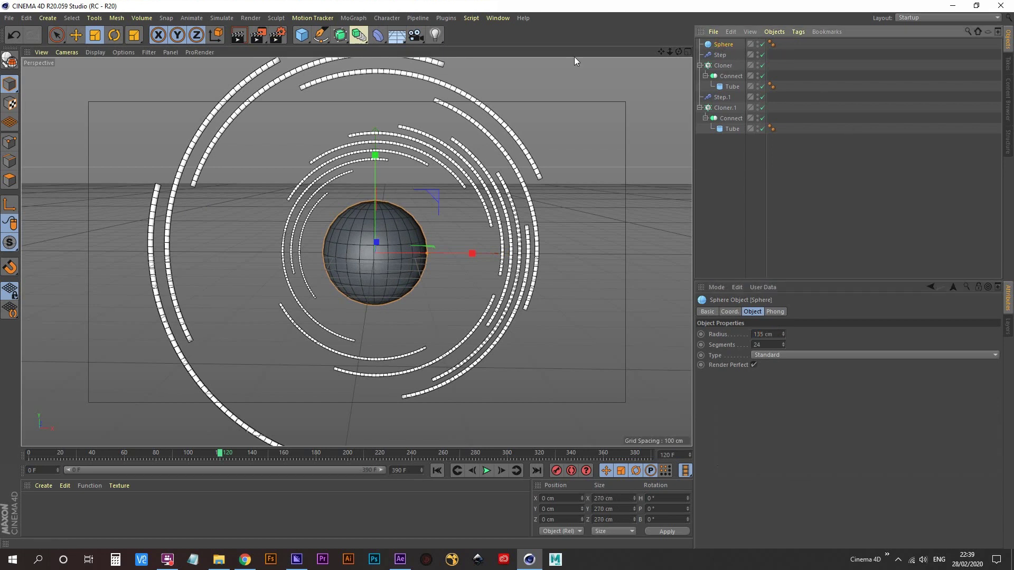
- Wrap the central sphere in an Atom Array and render a preview in the viewport
click(357, 35)
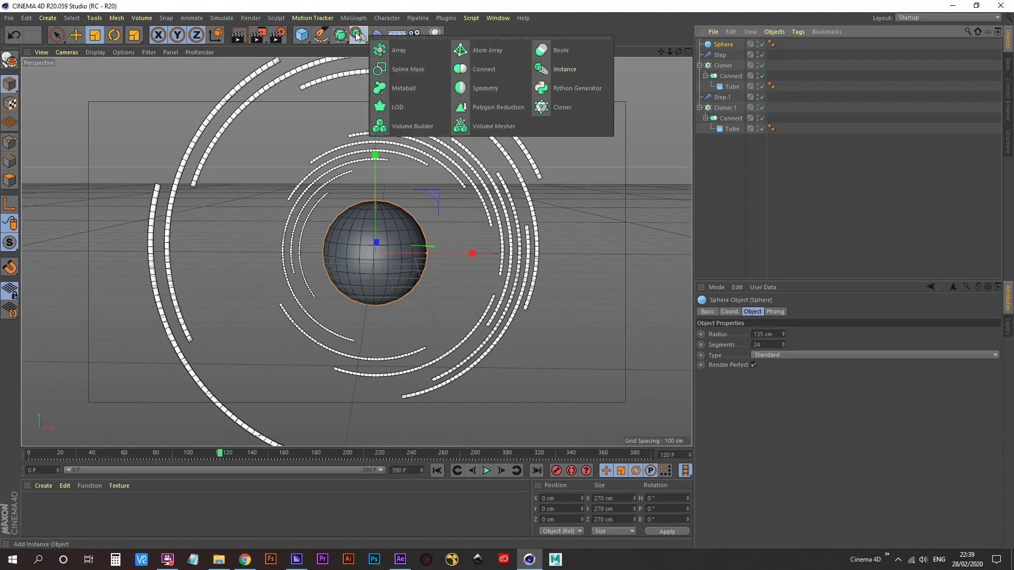
click(493, 49)
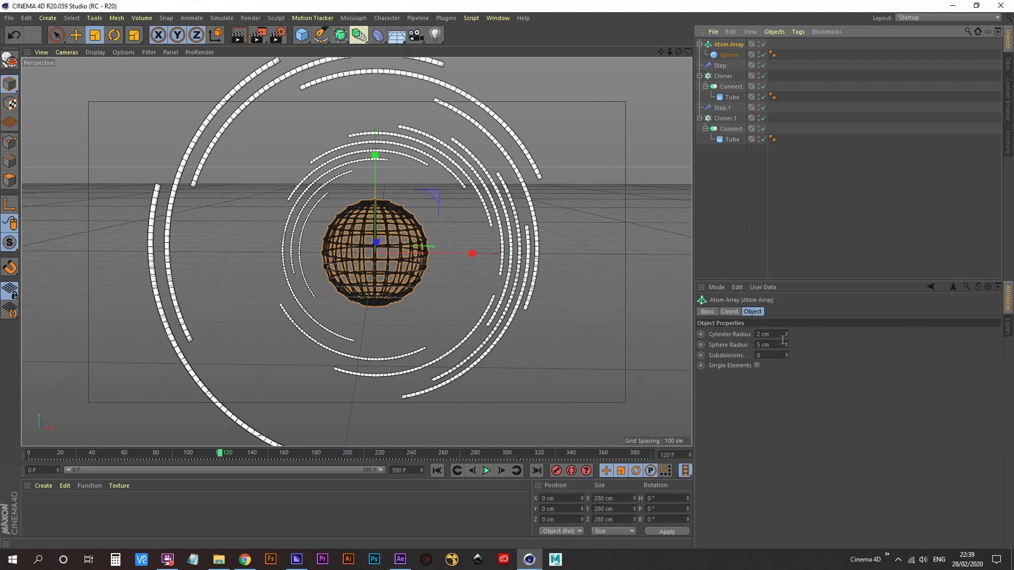
click(260, 38)
click(331, 260)
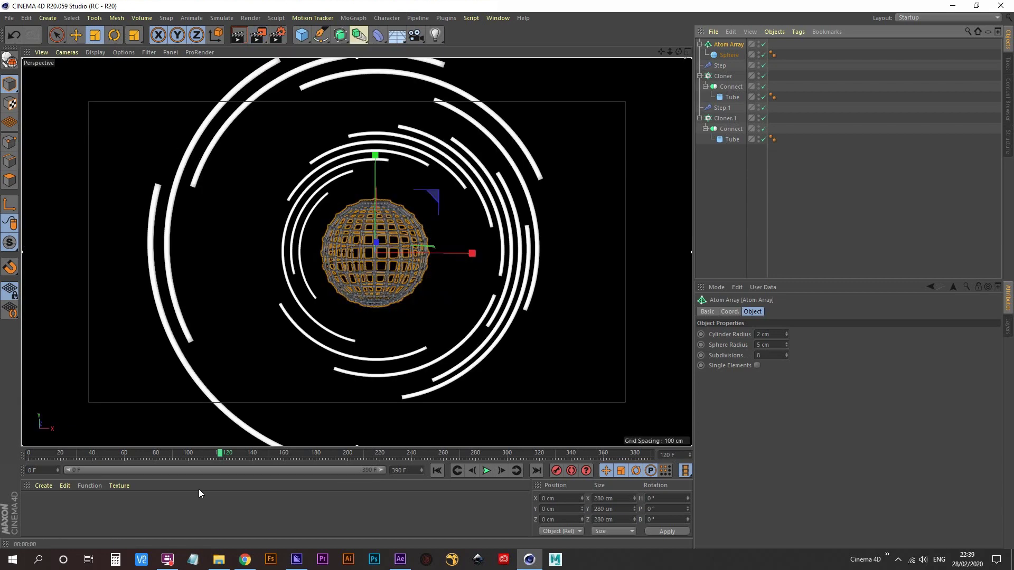
- Create a new material with Color and Reflectance disabled and Luminance enabled
double_click(41, 518)
double_click(42, 518)
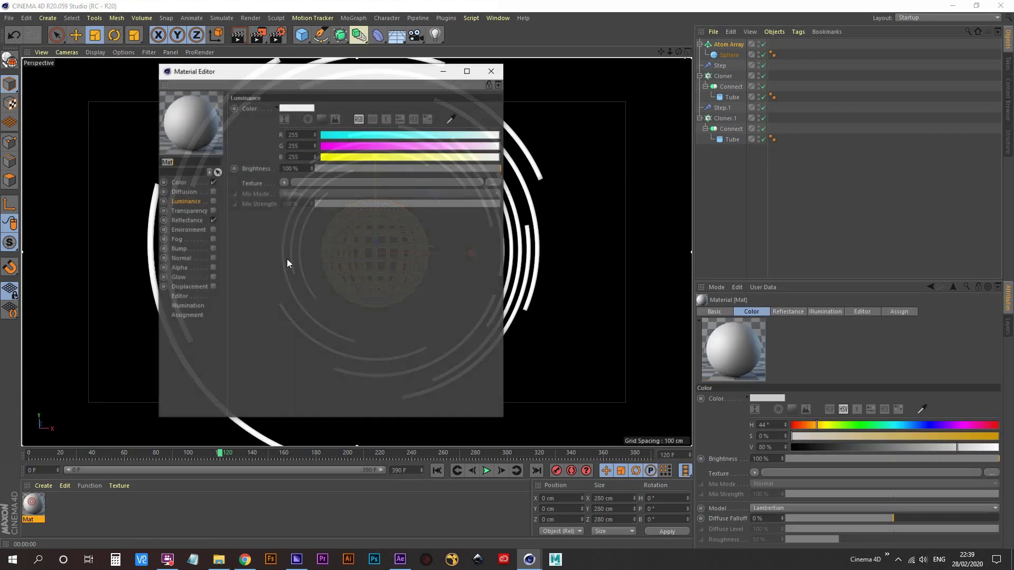
click(214, 181)
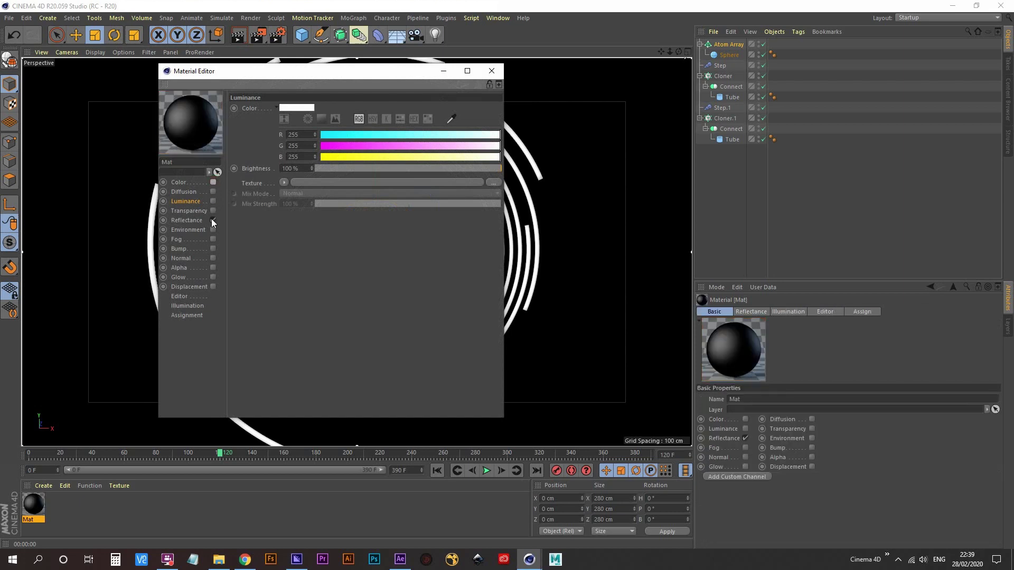
click(213, 220)
click(213, 201)
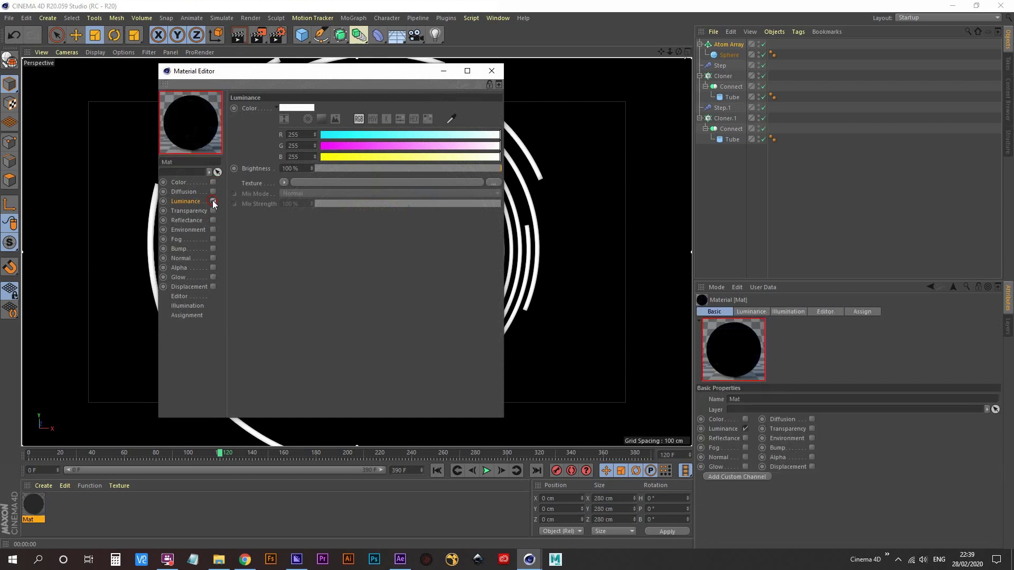
- Set the material's luminance colour to orange with hue 41°, saturation 95% and value 100%, and apply it to the Atom Array
click(372, 119)
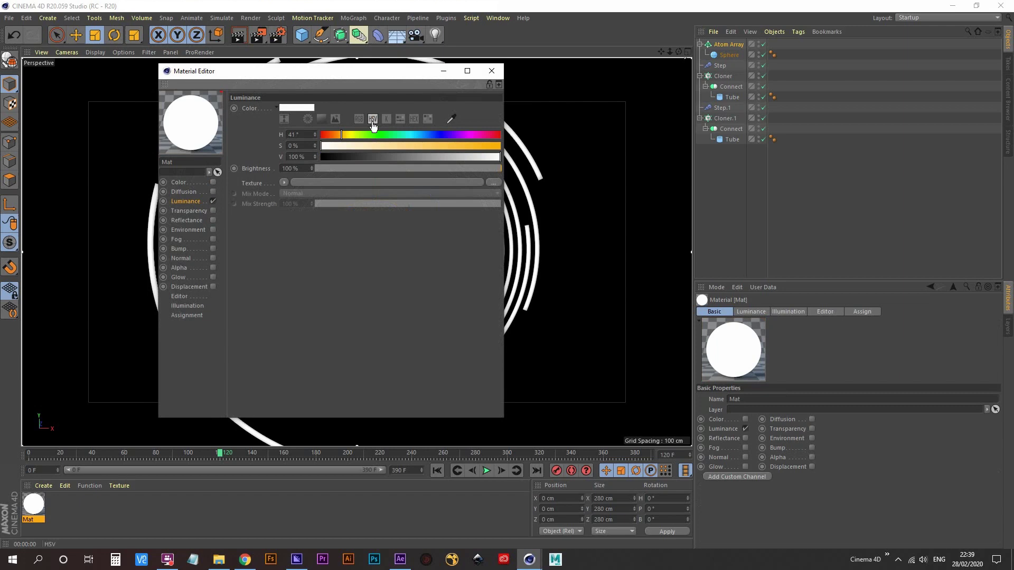
drag(462, 146, 501, 145)
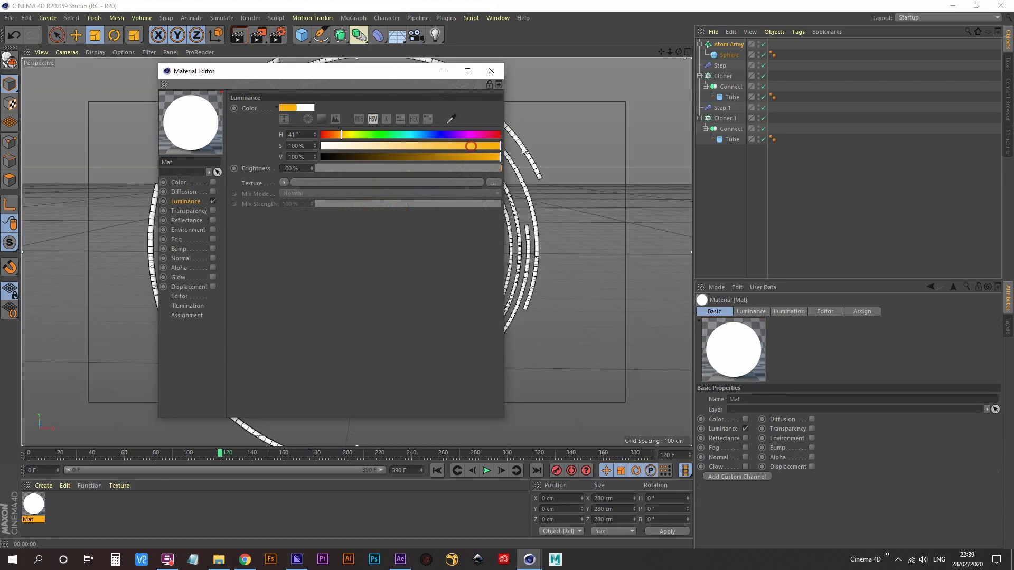
click(492, 146)
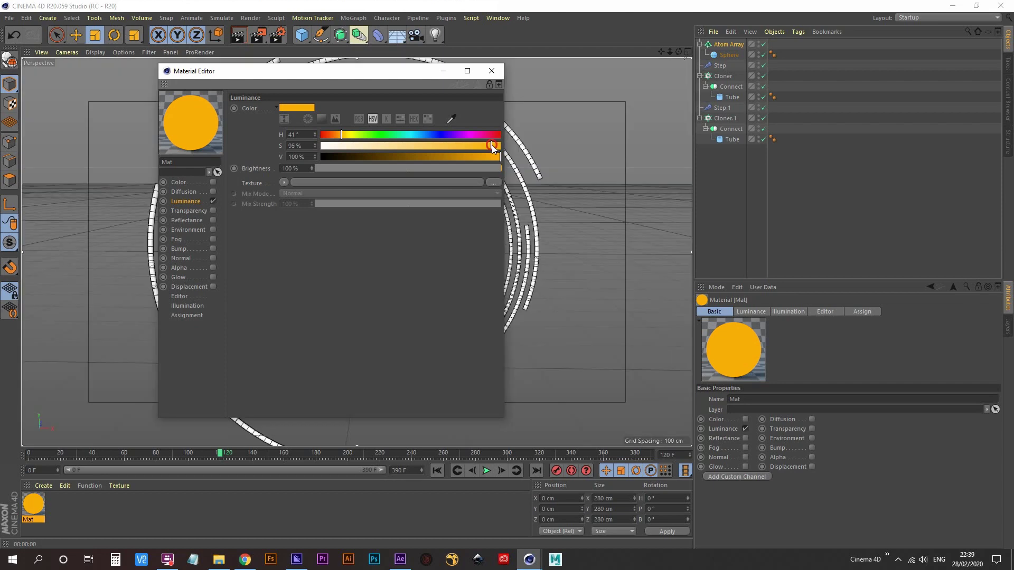
click(491, 72)
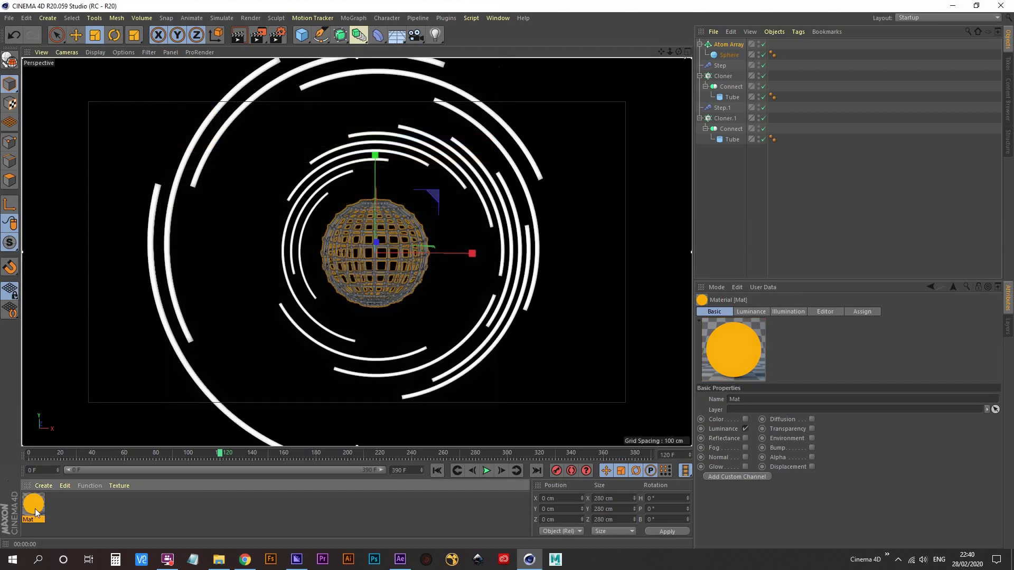
drag(106, 474, 729, 47)
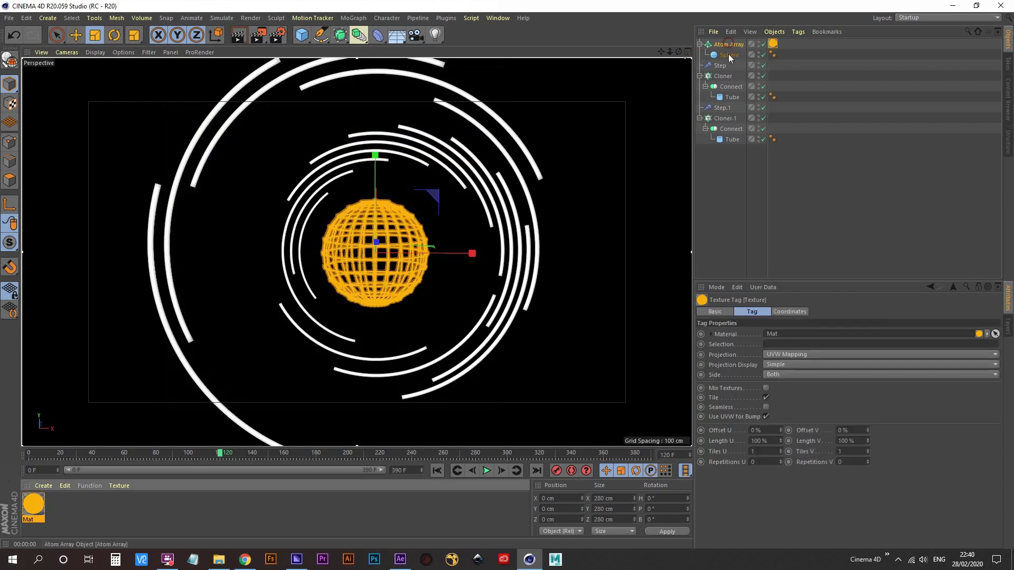
click(708, 210)
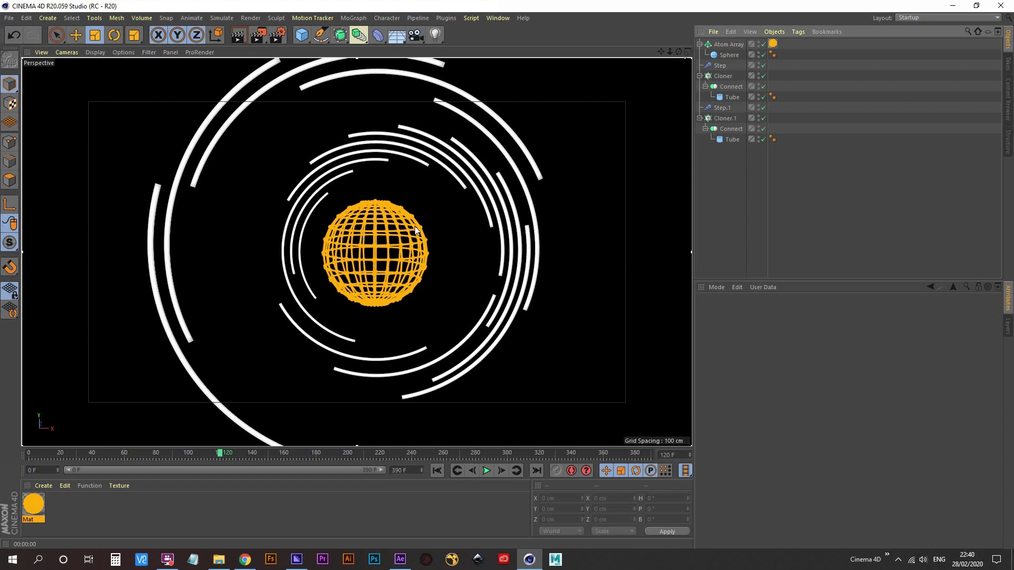
- Set the Atom Array's cylinder radius to 0.5 cm and its sphere radius to 3 cm
click(729, 44)
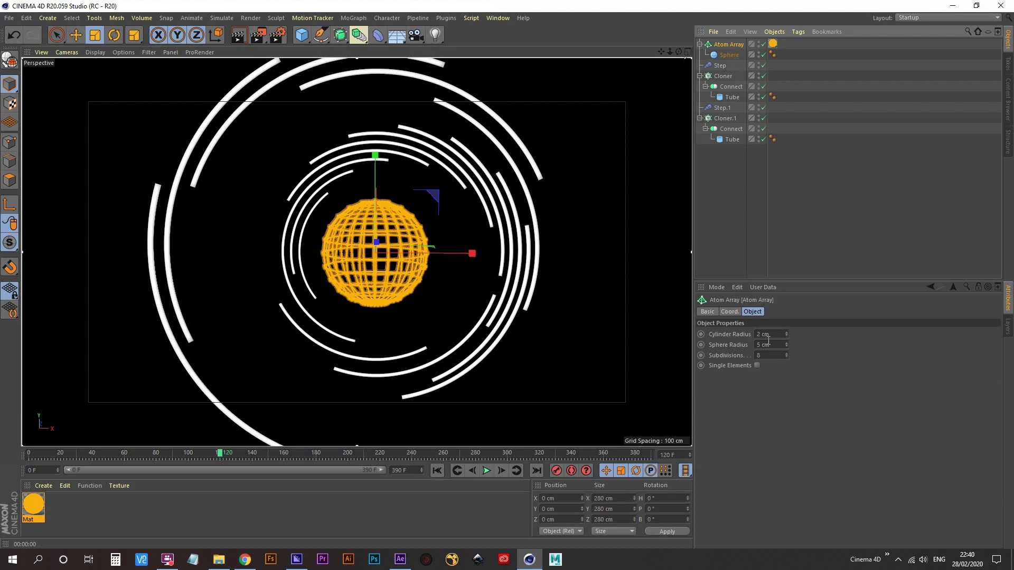
drag(774, 334, 700, 333)
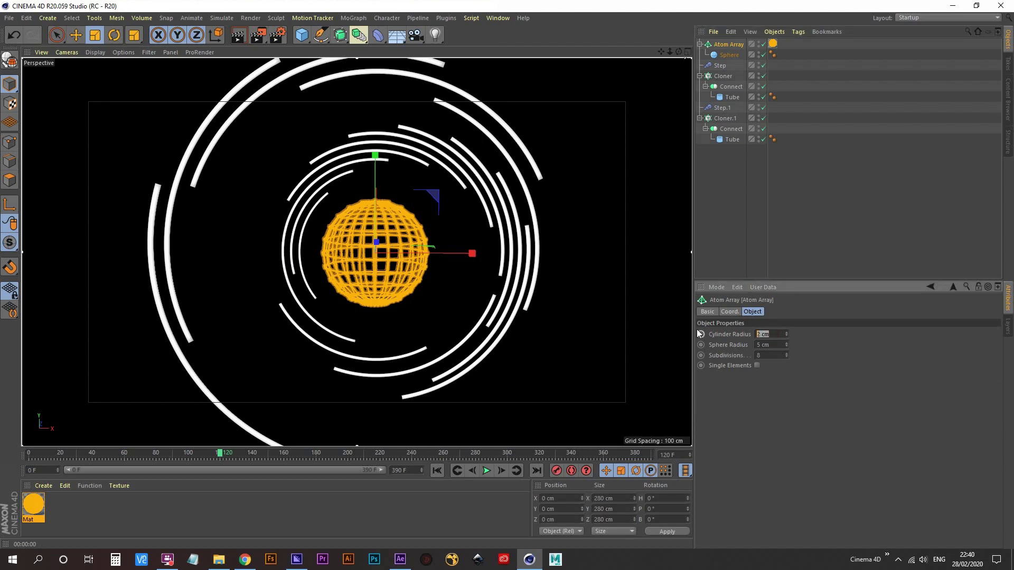
text(0.5)
key(Return)
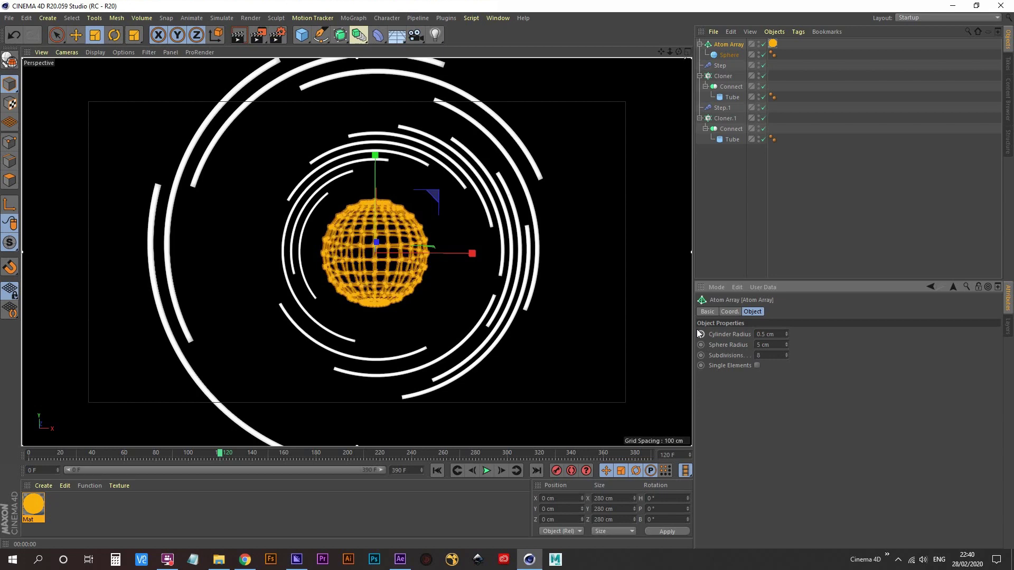
click(779, 346)
text(2)
key(Return)
click(731, 203)
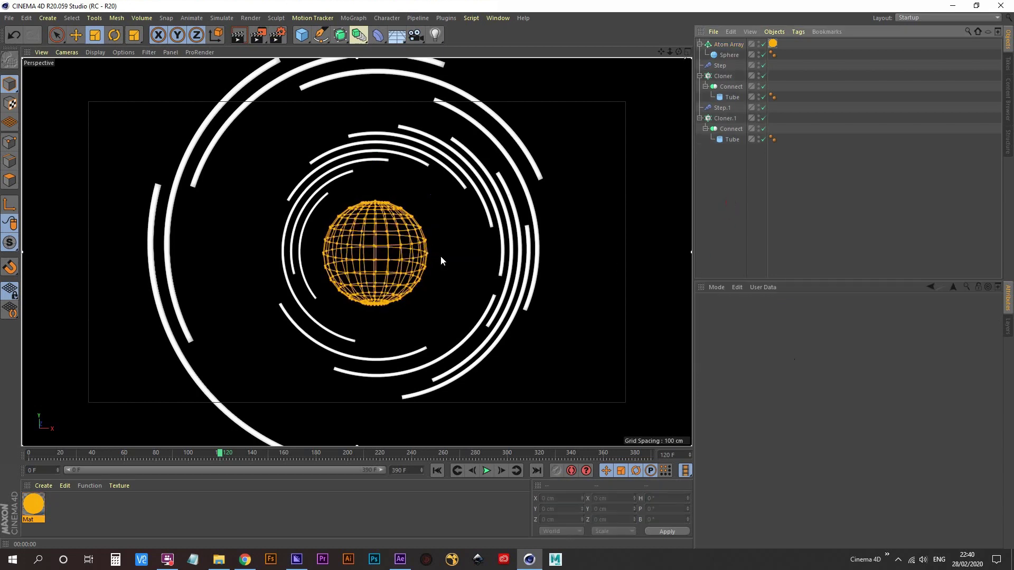
- Change the sphere's type to Hexahedron and check the wireframe from a greater distance
click(728, 56)
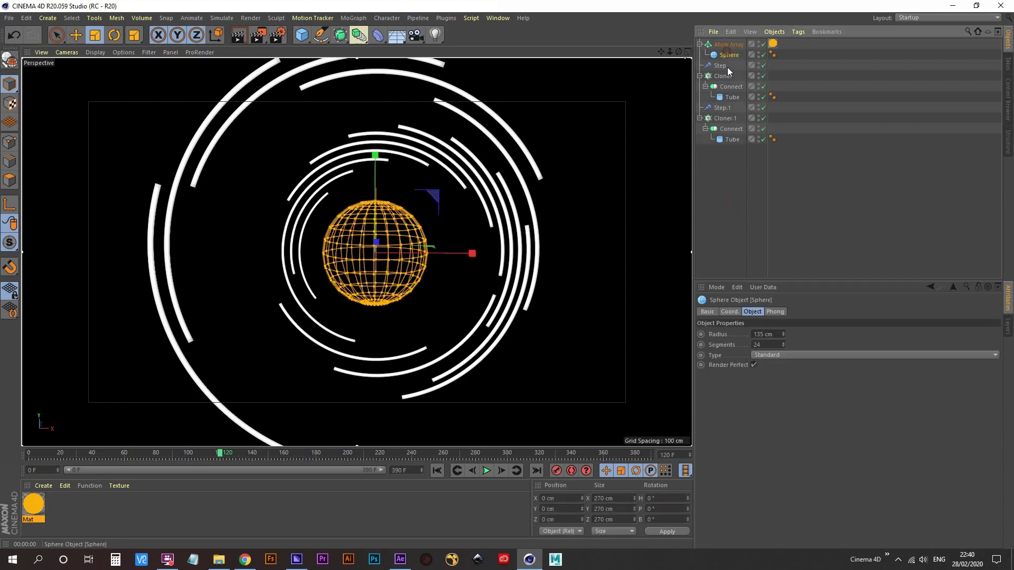
click(786, 355)
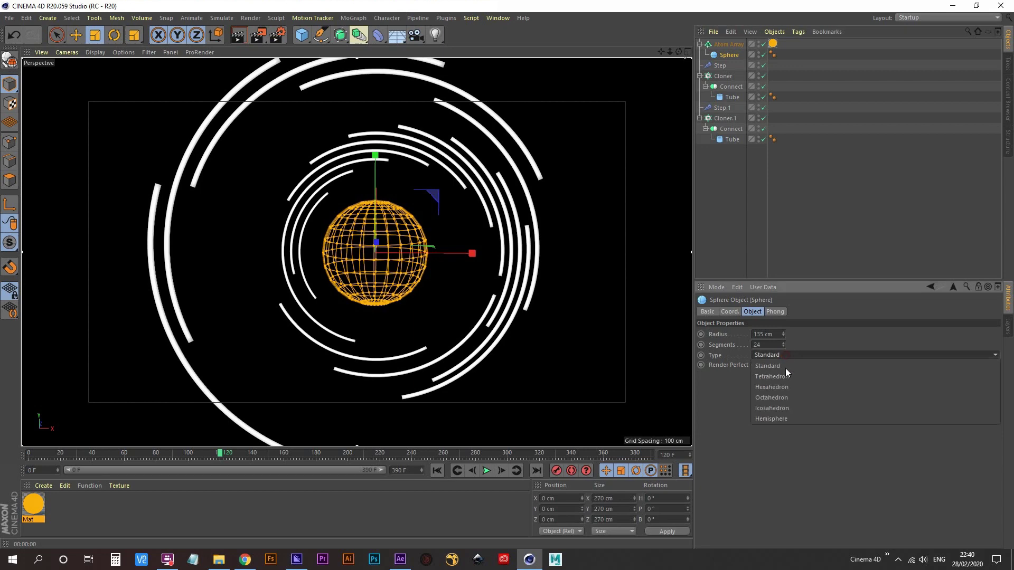
click(791, 386)
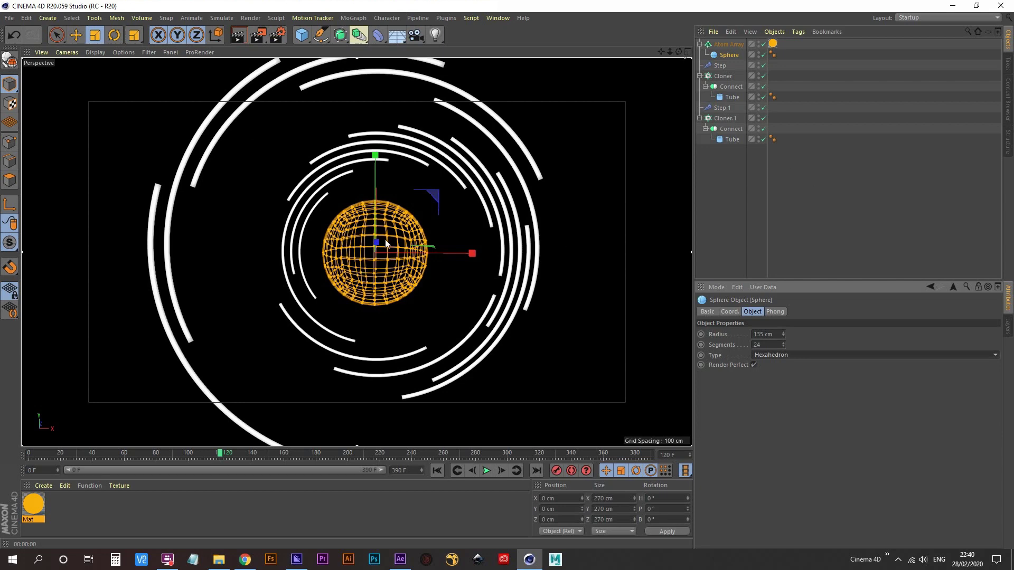
scroll(417, 249, down, 8)
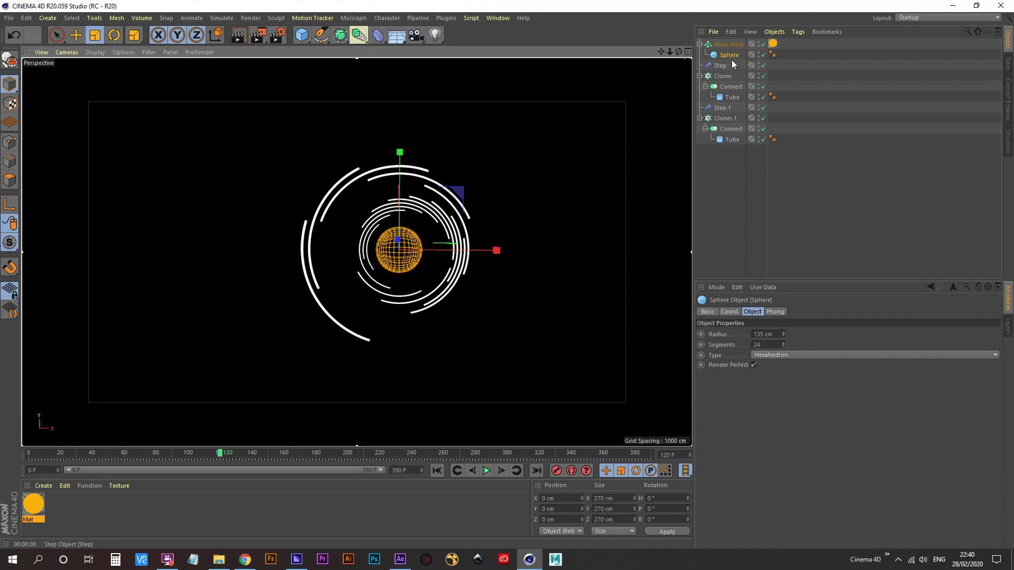
- Set the Atom Array's sphere radius to 5 cm and its cylinder radius to 1 cm
click(730, 45)
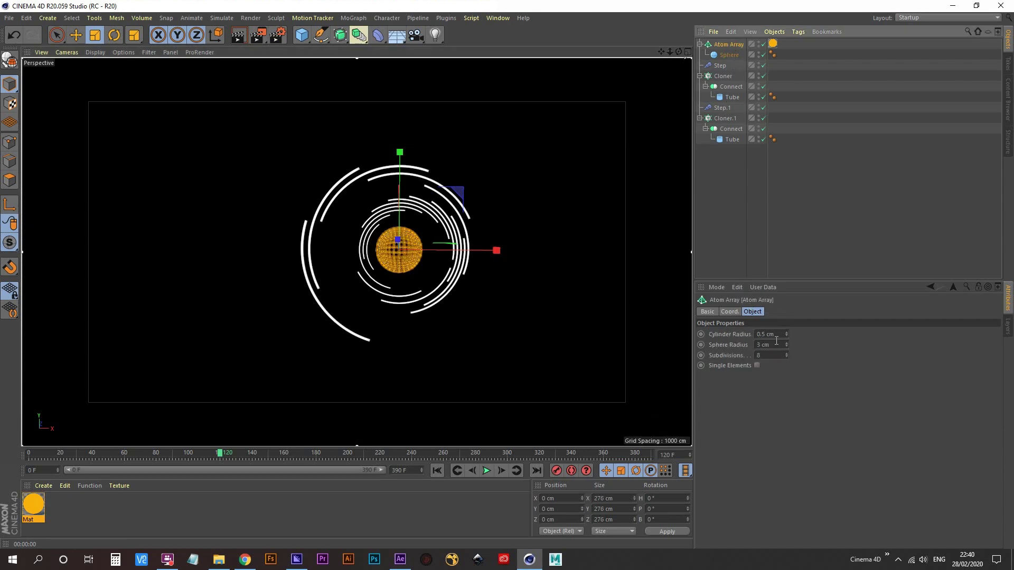
drag(776, 345, 676, 347)
text(5)
key(Return)
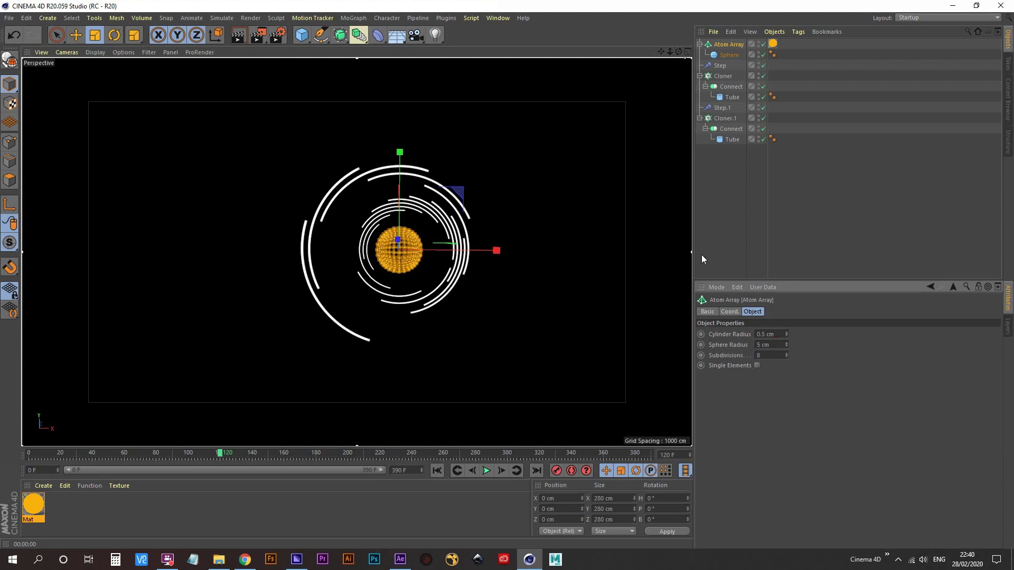
click(715, 208)
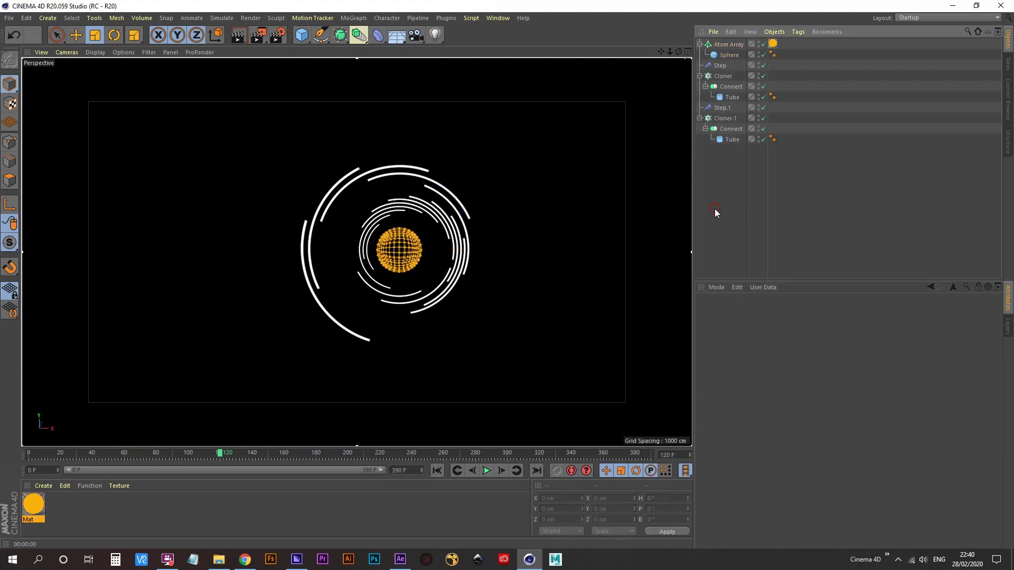
click(730, 44)
drag(779, 333, 667, 332)
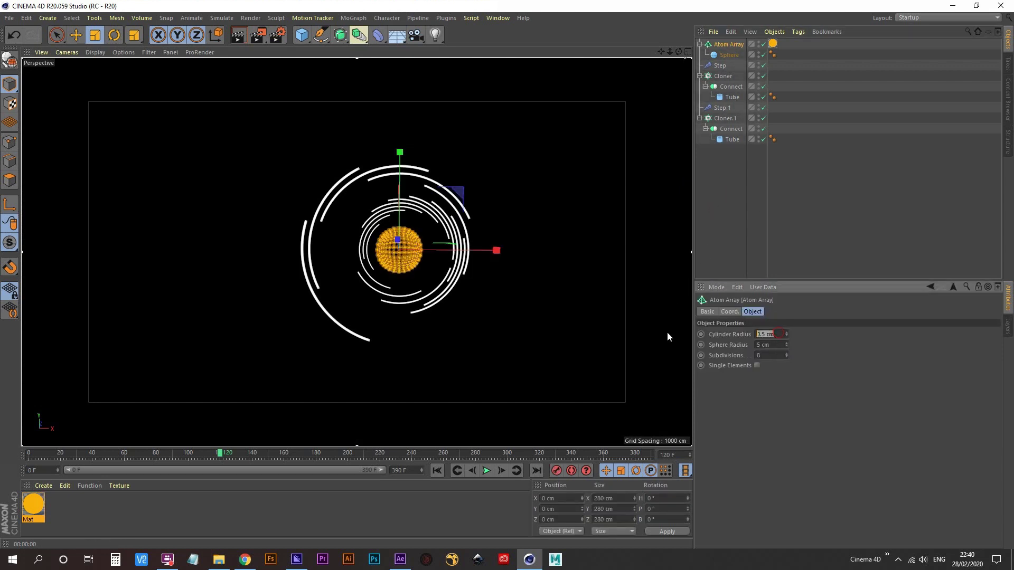
text(1)
key(Return)
click(717, 227)
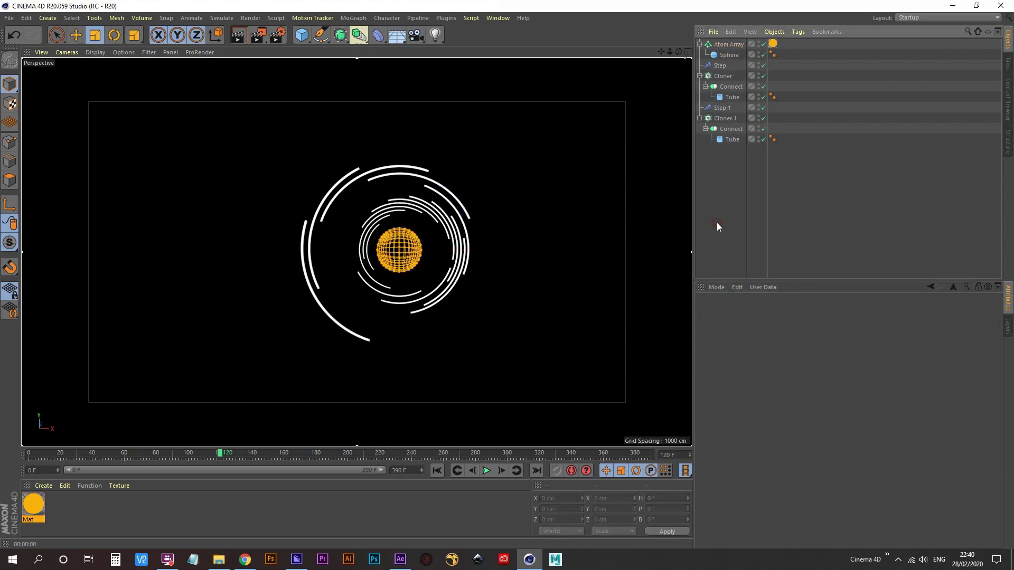
- Play back the ring animation around the wireframe sphere, stop it, and render a preview of the current frame
mouse_move(404, 245)
alt+mouse_down()
mouse_move(376, 255)
mouse_move(404, 239)
alt+mouse_up()
click(485, 471)
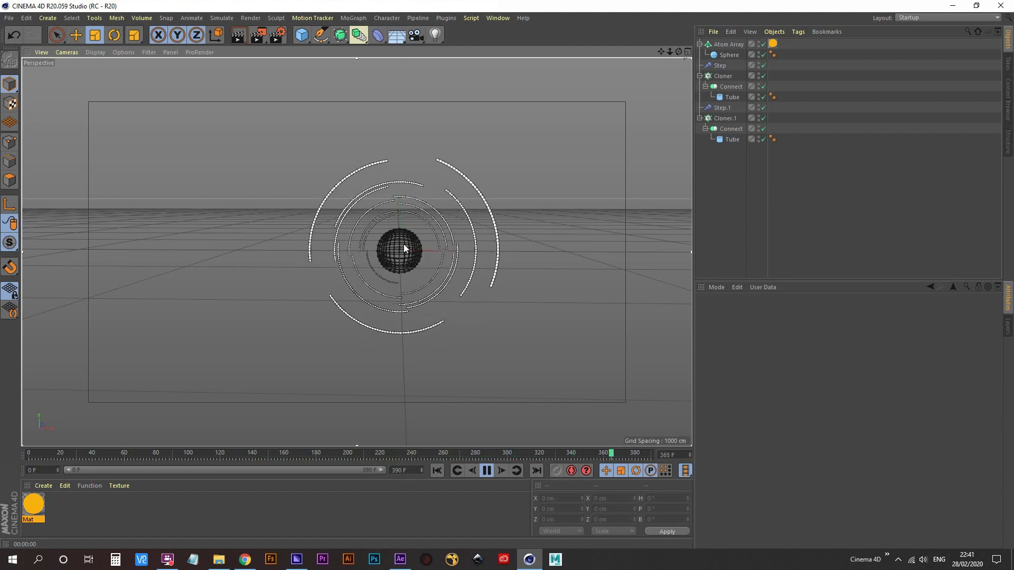
alt+middle_drag(404, 245, 378, 266)
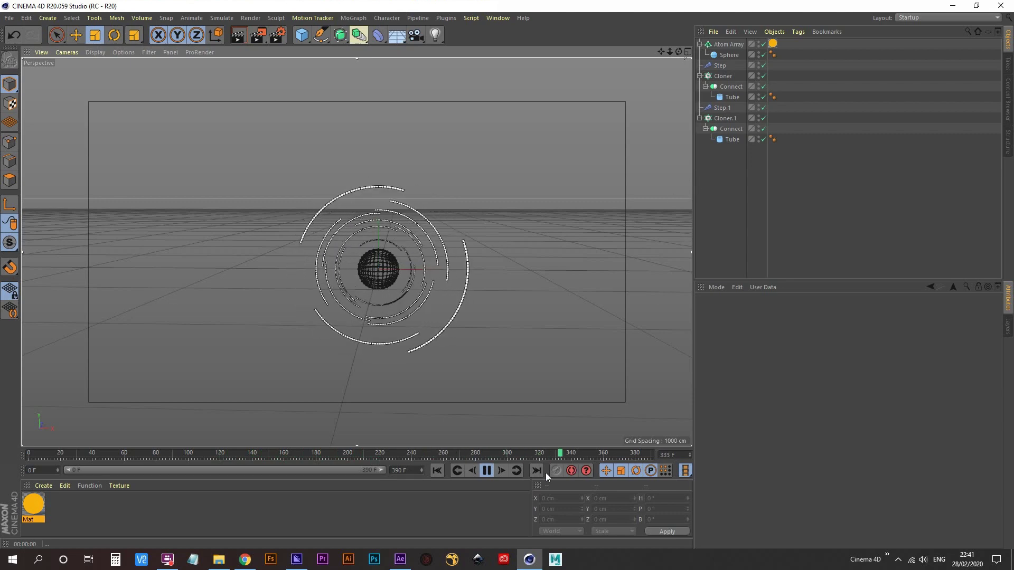
click(487, 471)
key(ctrl+r)
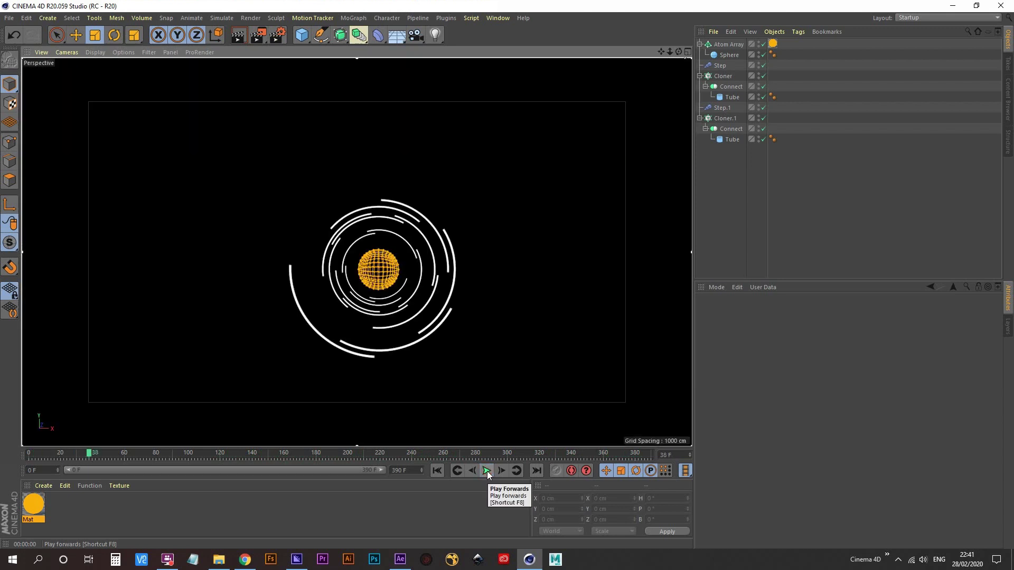
drag(255, 39, 335, 240)
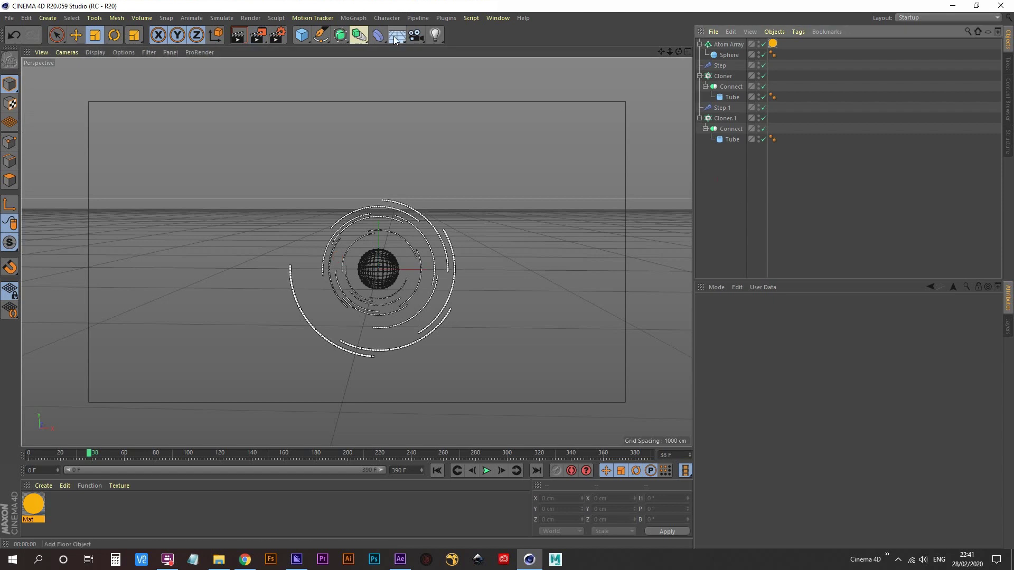
- Add a new Tube at the centre of the rings and set its orientation to +Z
drag(299, 39, 536, 91)
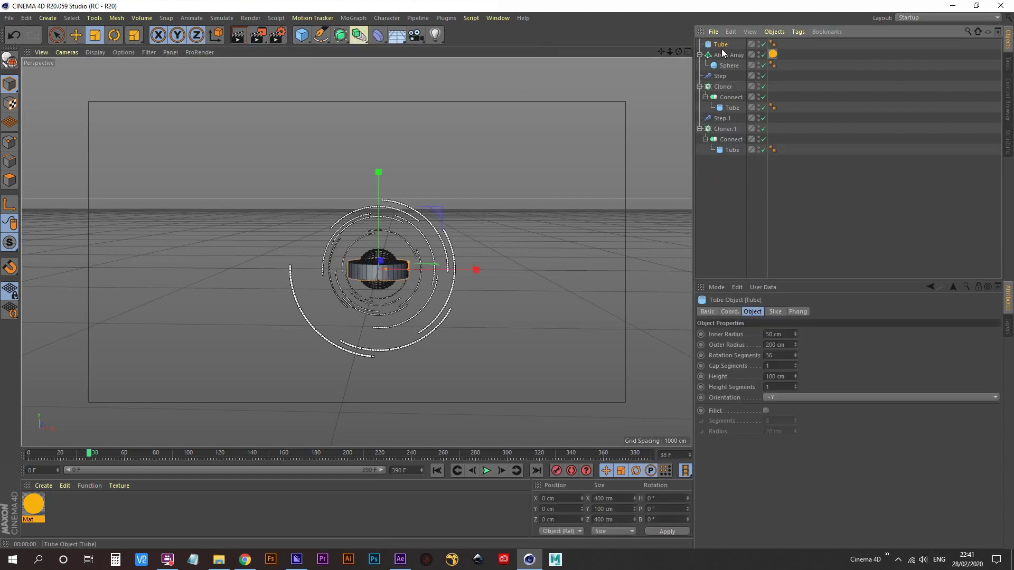
click(797, 399)
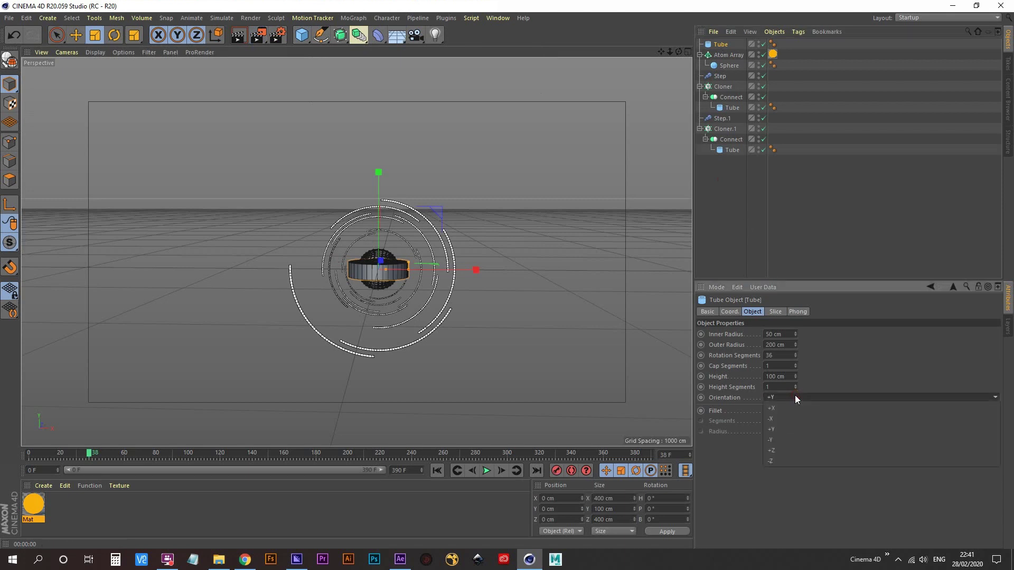
click(792, 449)
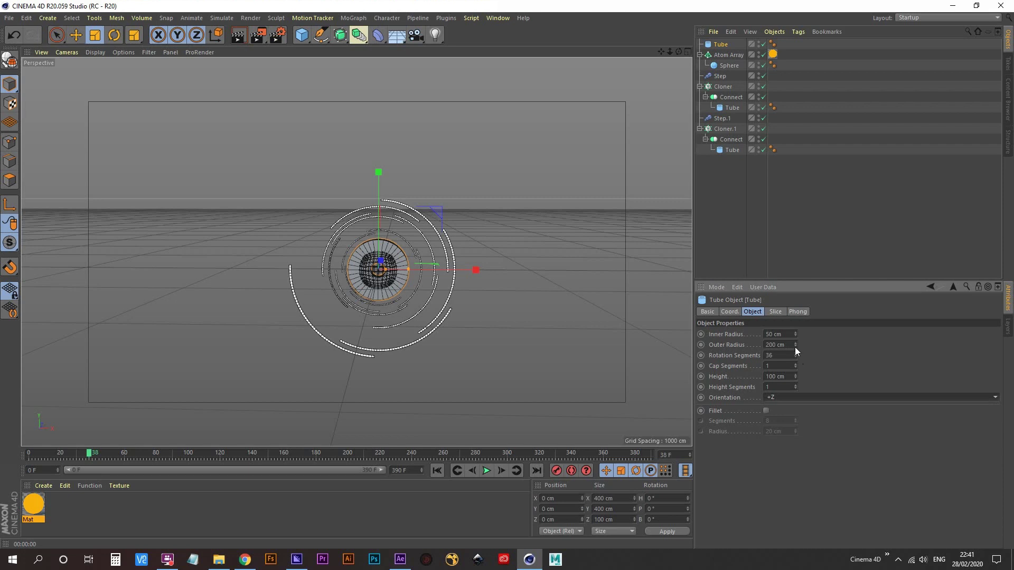
- Set the new tube's outer radius to 800 cm and its inner radius to 700 cm
drag(795, 345, 581, 326)
text(800)
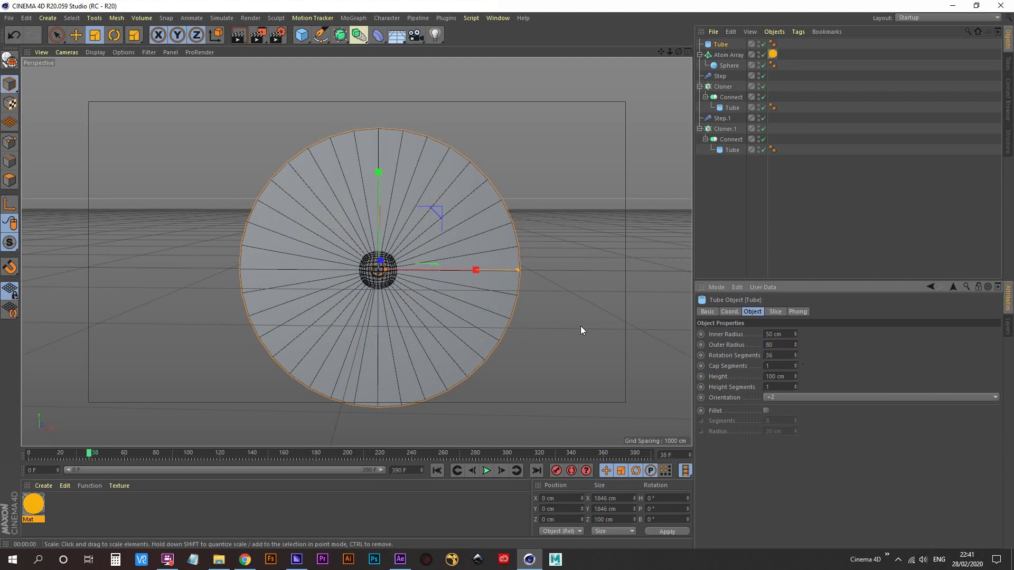
key(Return)
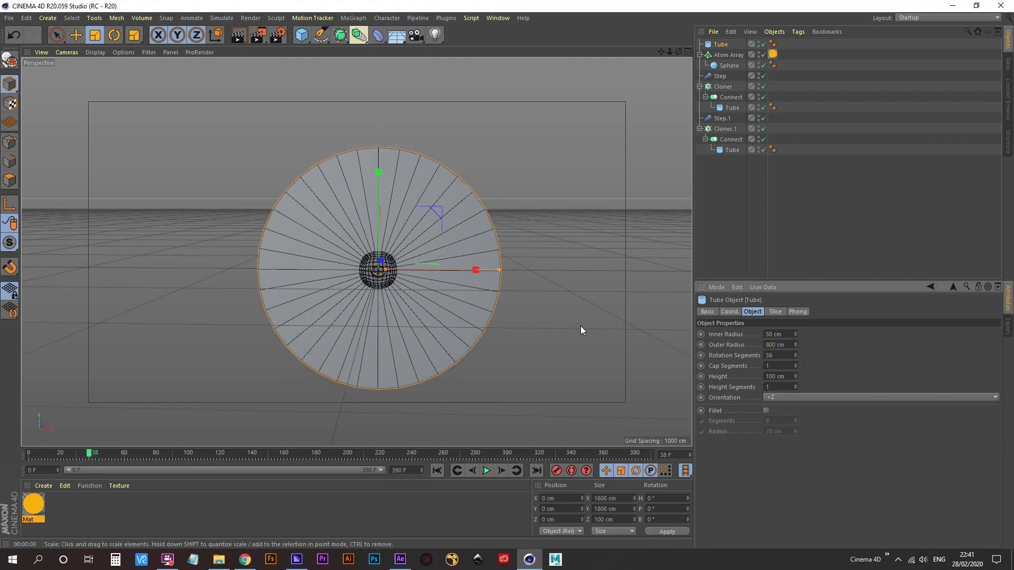
click(787, 334)
text(700)
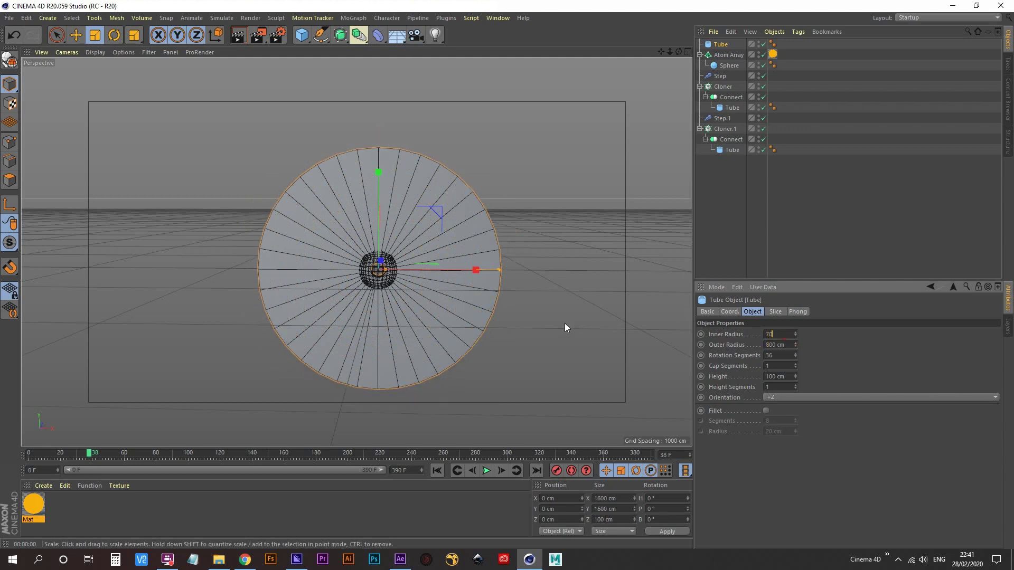
key(Return)
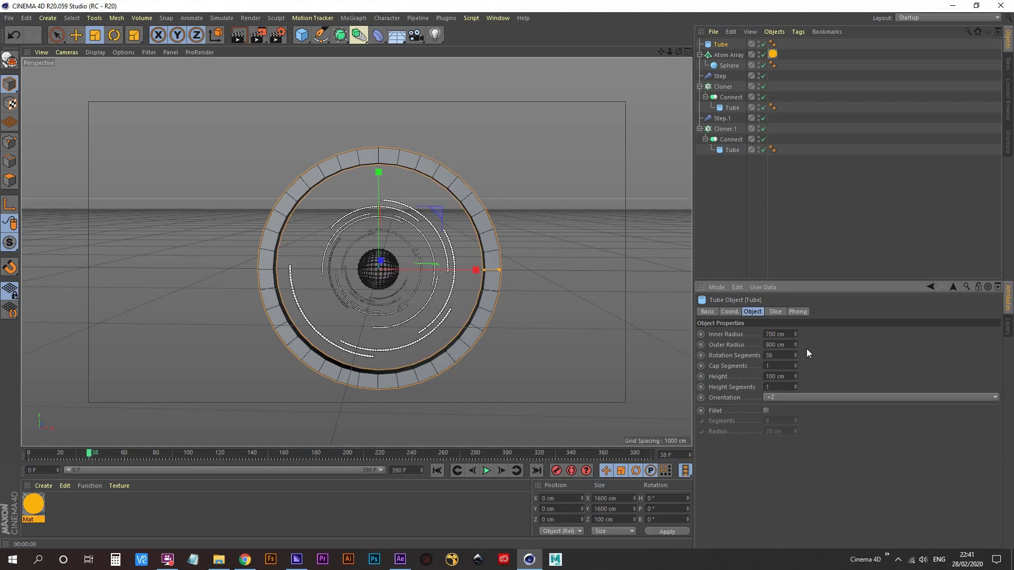
- Enlarge the new tube to an outer radius of 900 cm and an inner radius of 800 cm
click(784, 346)
text(900)
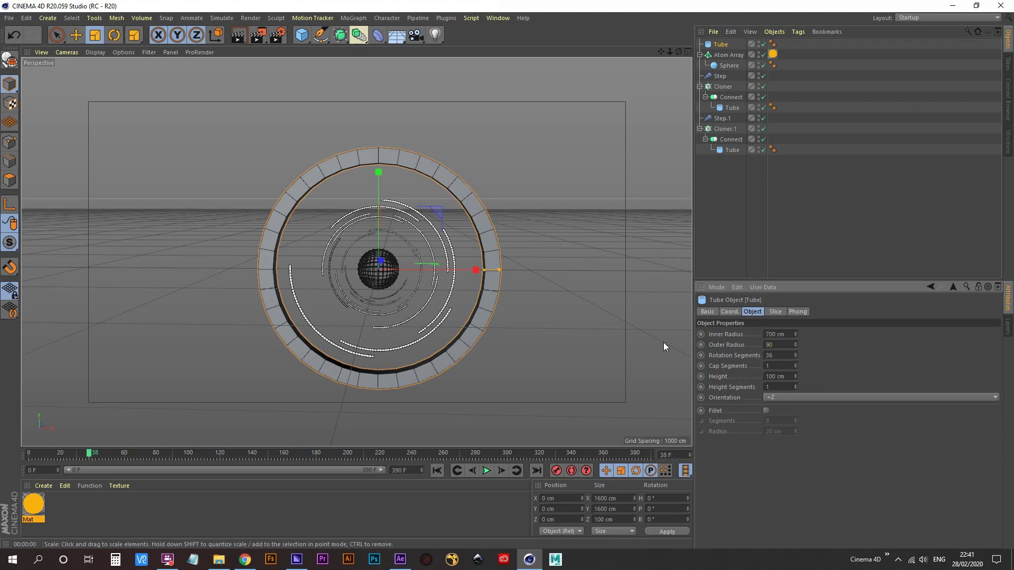
key(Return)
click(791, 334)
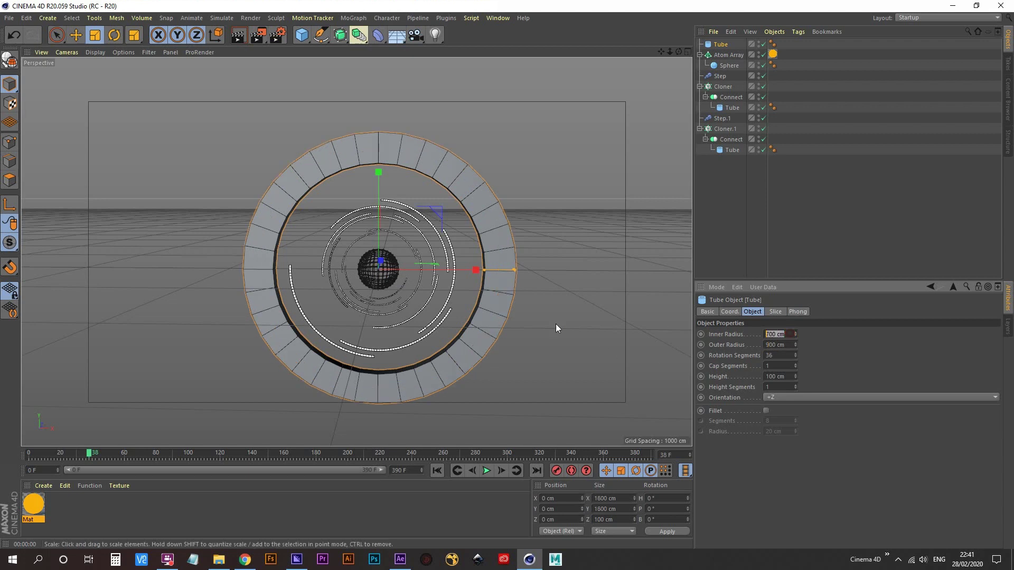
text(800)
key(Return)
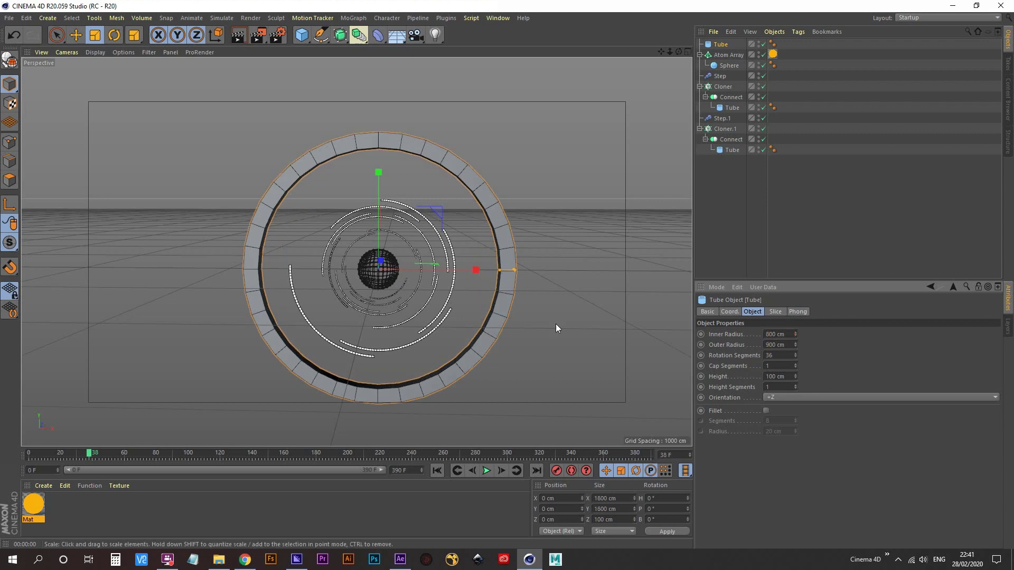
- Set the large tube's rotation segments to 80 and its cap segments to 3
click(780, 355)
text(50)
key(Return)
click(780, 354)
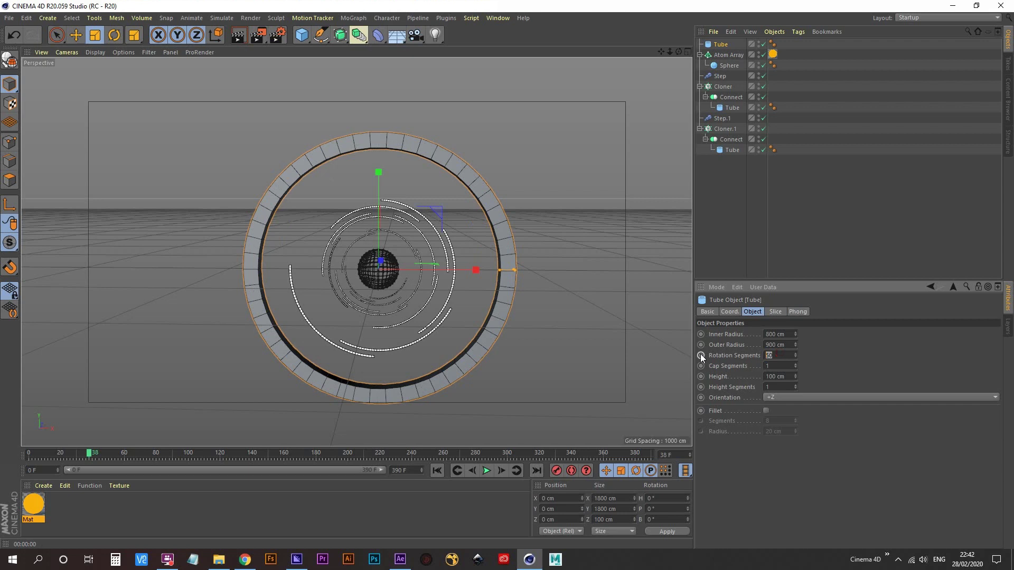
text(80)
key(Return)
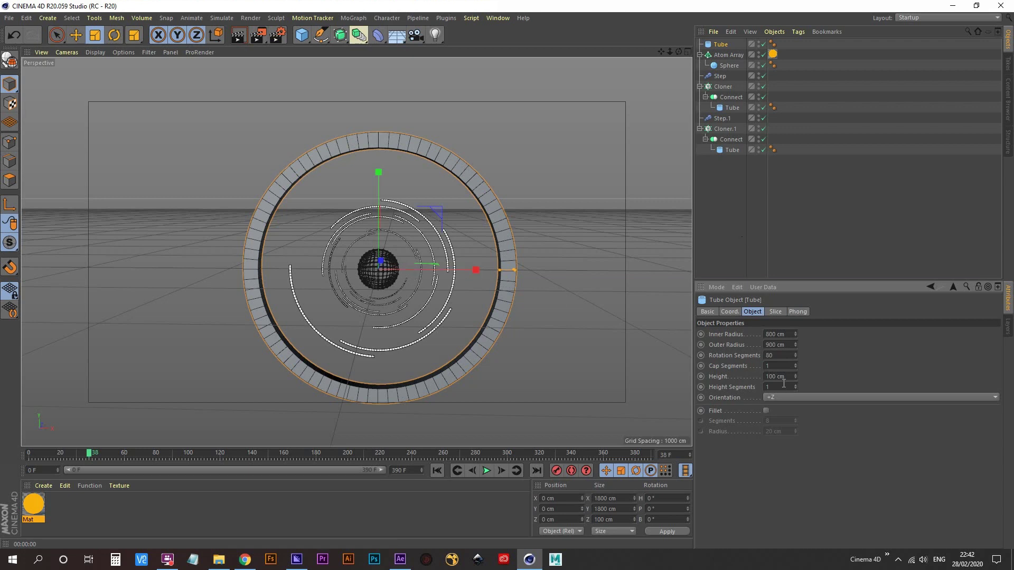
click(780, 366)
text(3)
key(Return)
- Add a new Atom Array as the parent of the large outer tube
click(722, 44)
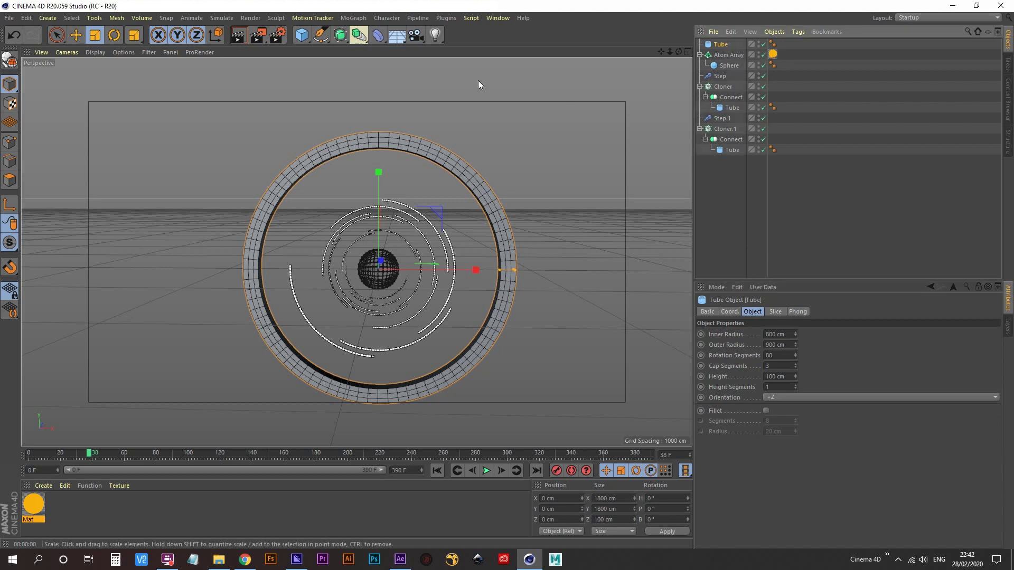
click(359, 34)
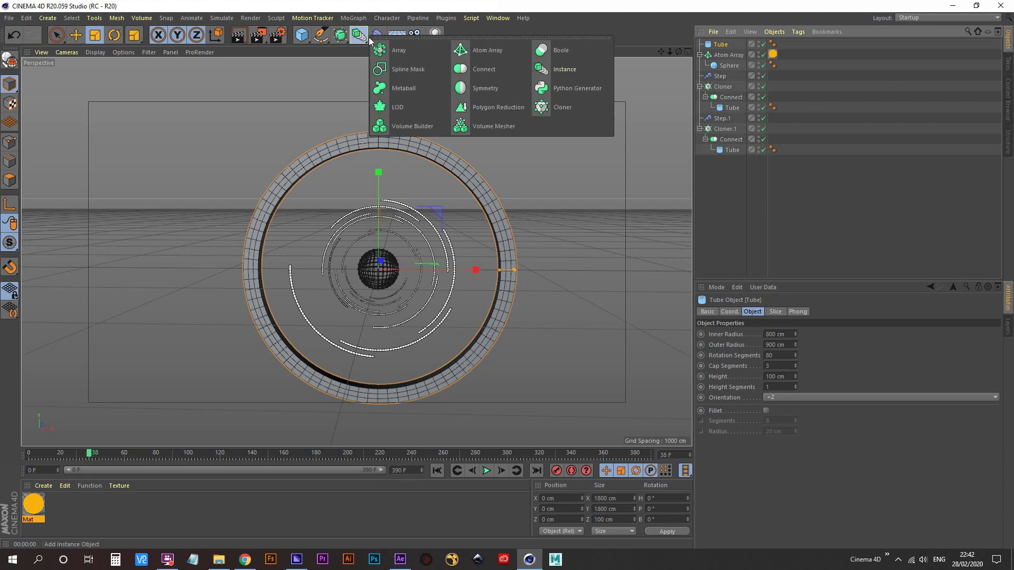
alt+click(493, 49)
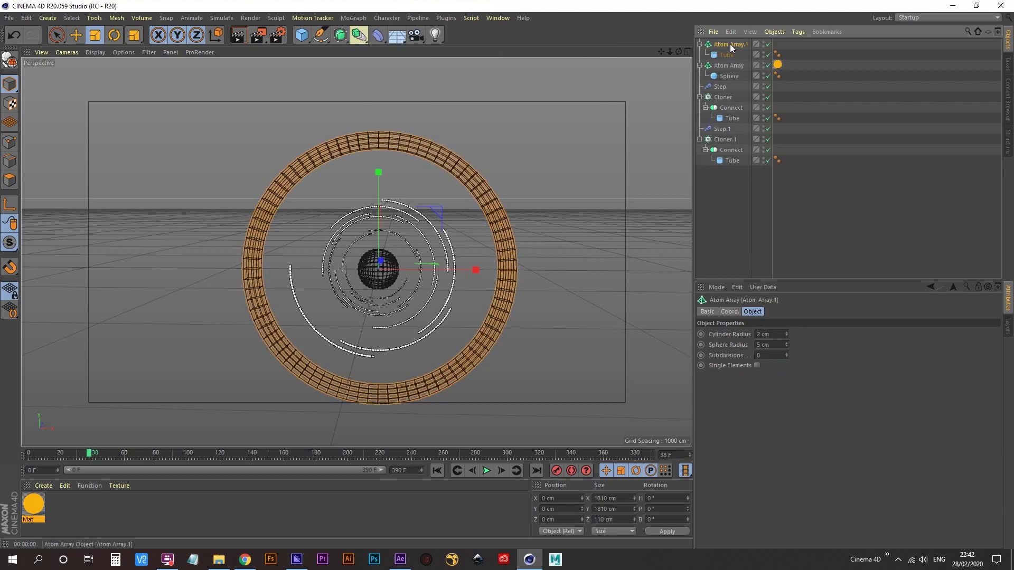
- Turn on the interactive render region and apply the orange material to the outer tube's Atom Array
alt+drag(480, 248, 499, 233)
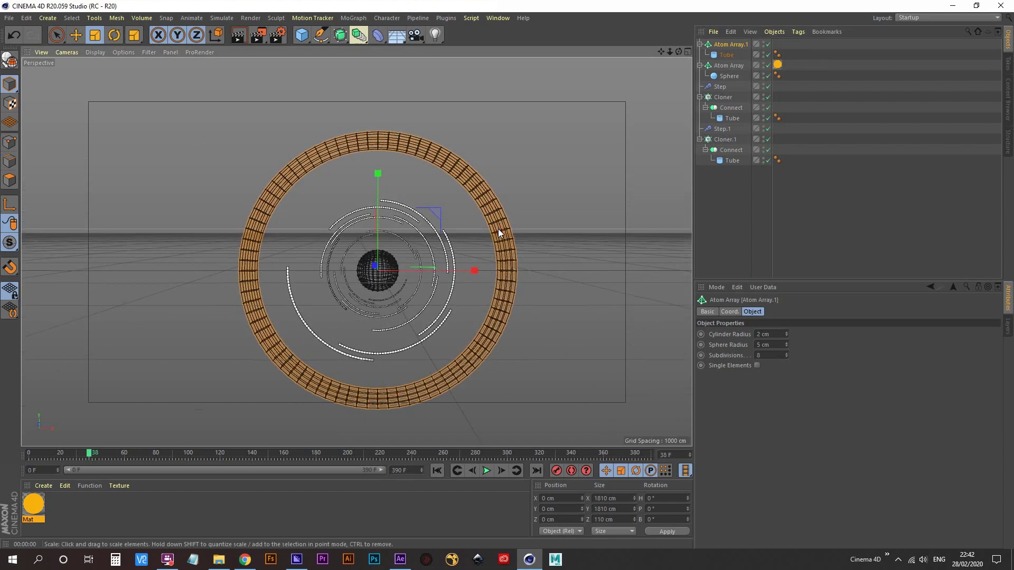
key(alt+r)
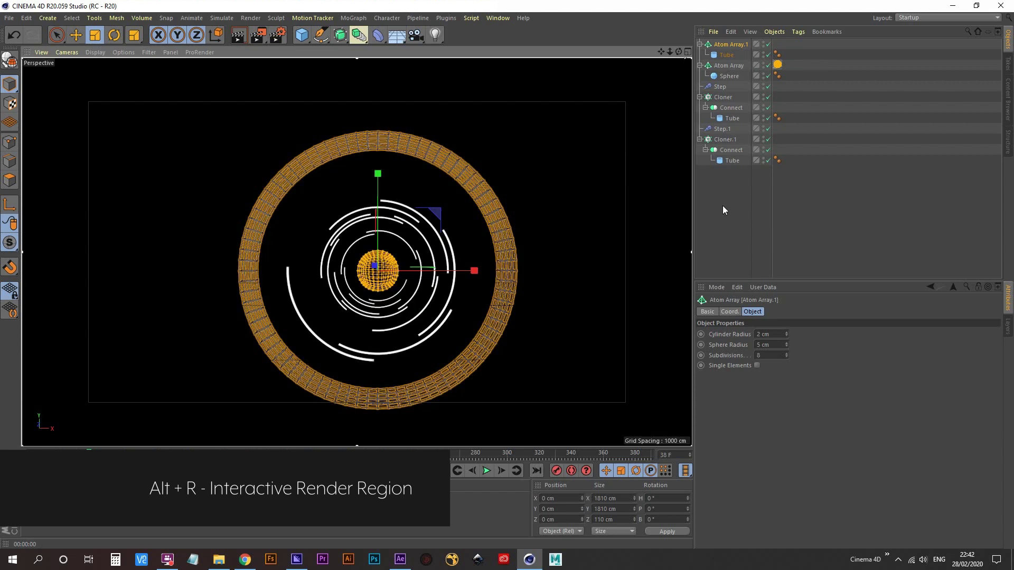
click(724, 210)
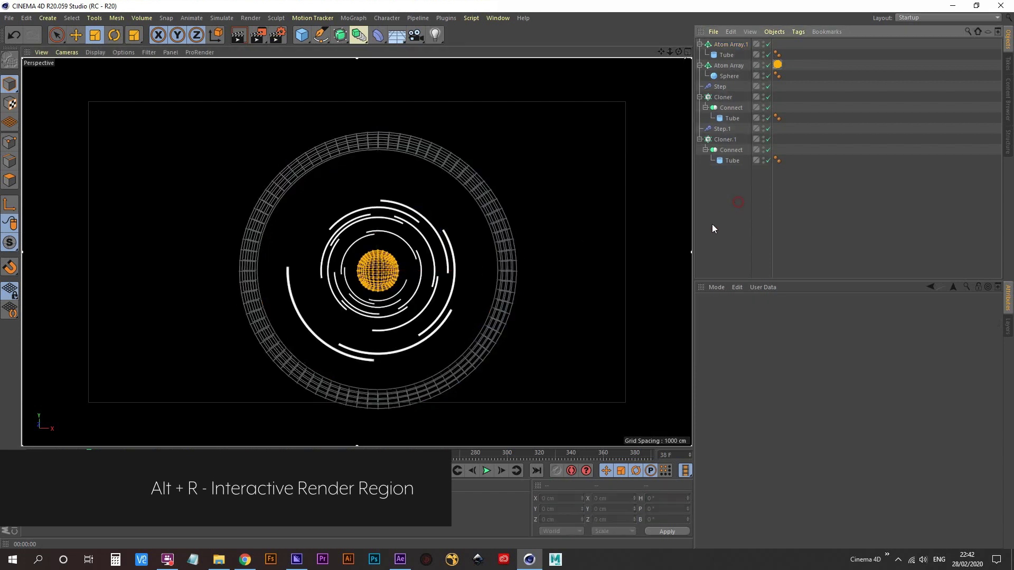
drag(39, 510, 724, 44)
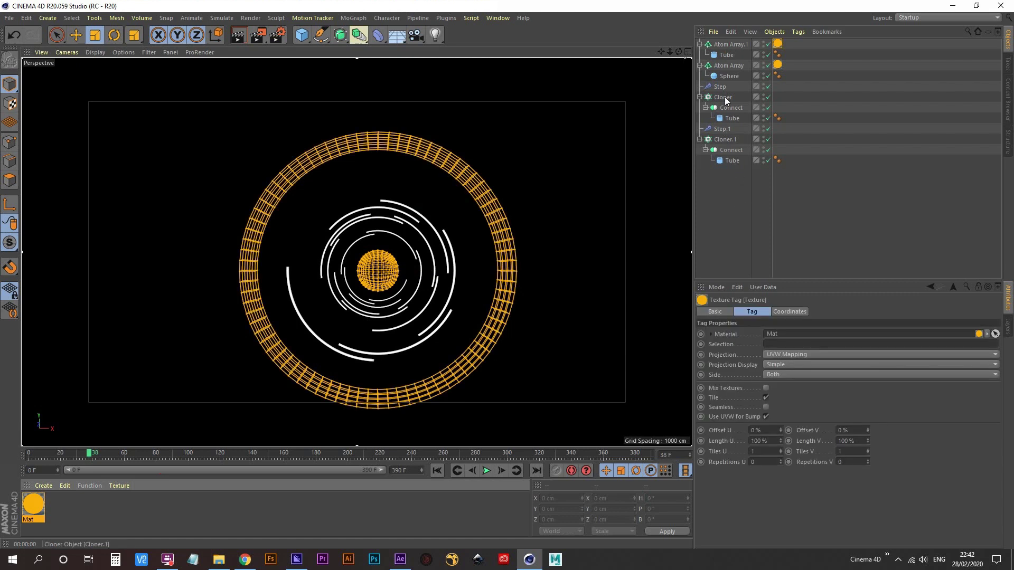
- Set the outer ring Atom Array's cylinder radius to 0.4 cm and check the ring unselected in the render preview
click(731, 44)
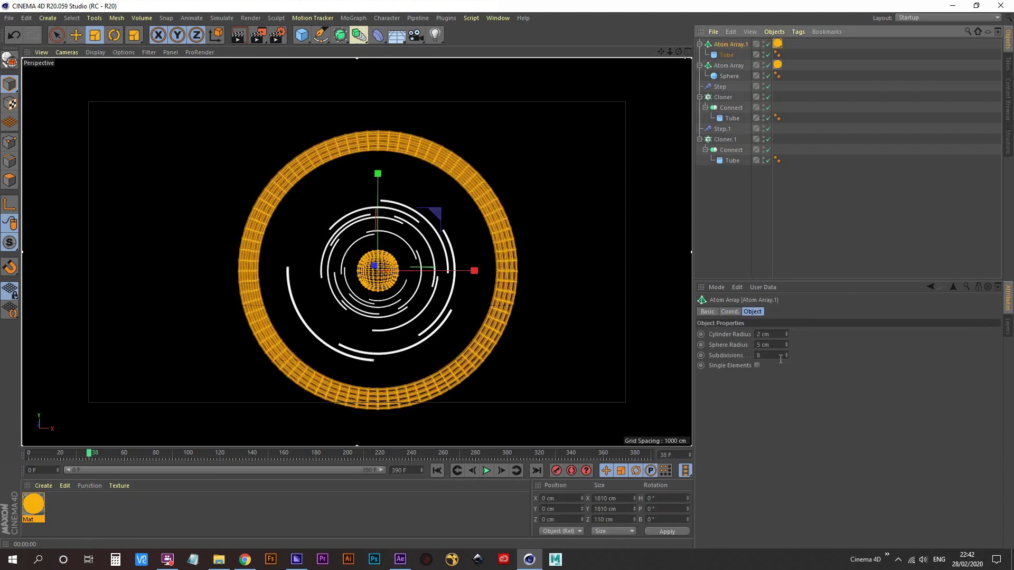
double_click(779, 345)
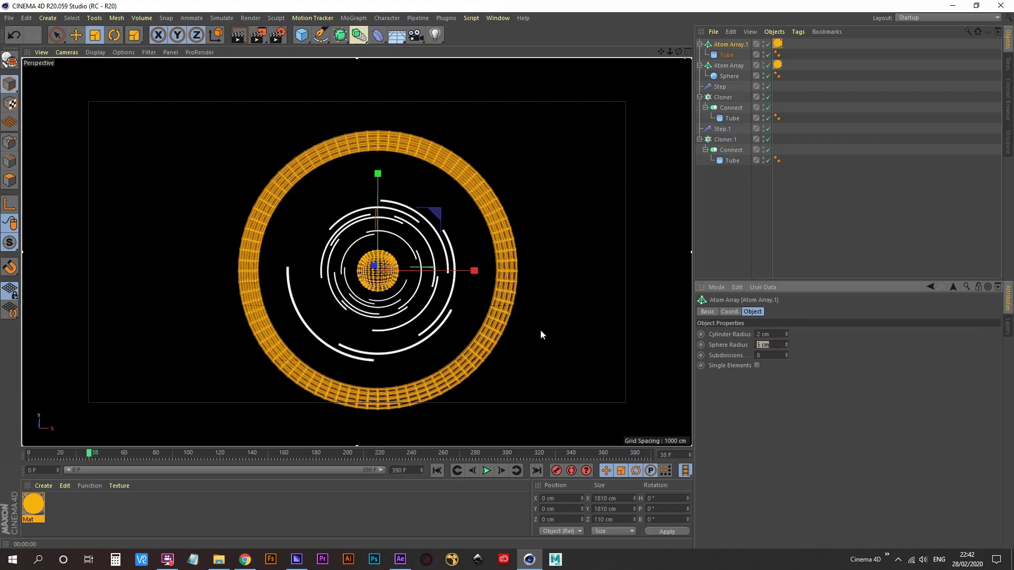
double_click(773, 334)
text(0.4)
key(Return)
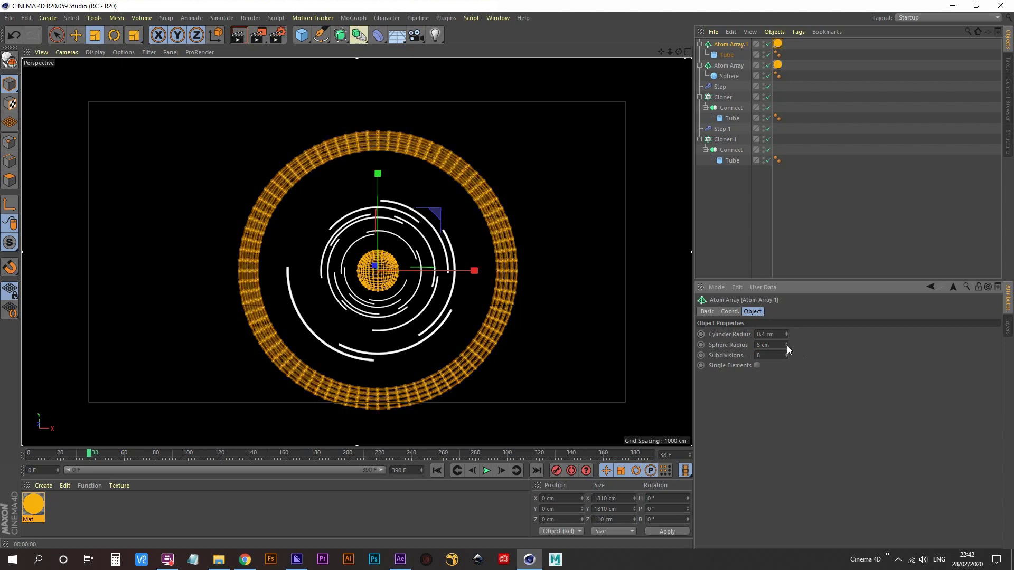
click(716, 206)
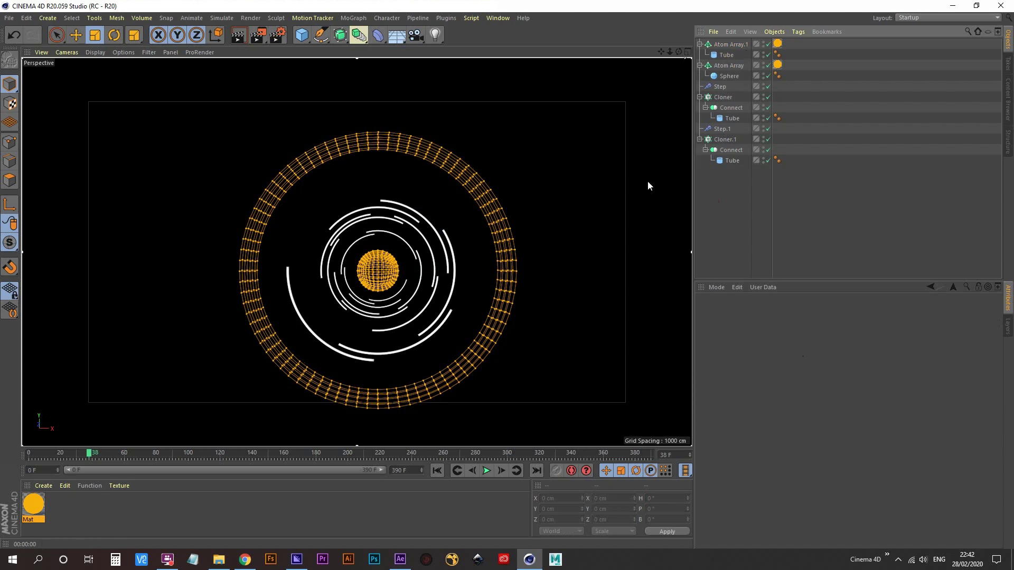
click(730, 45)
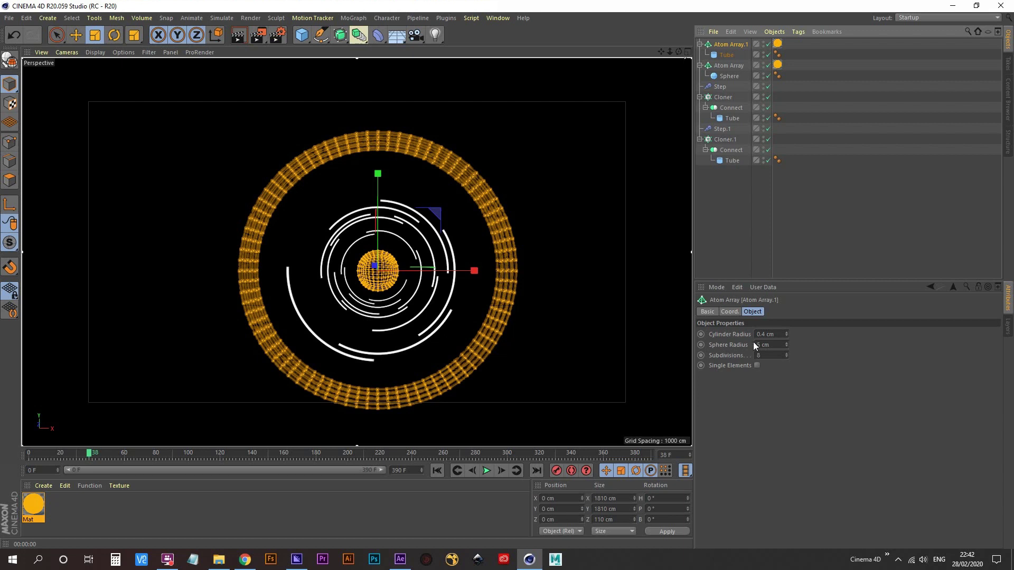
click(721, 213)
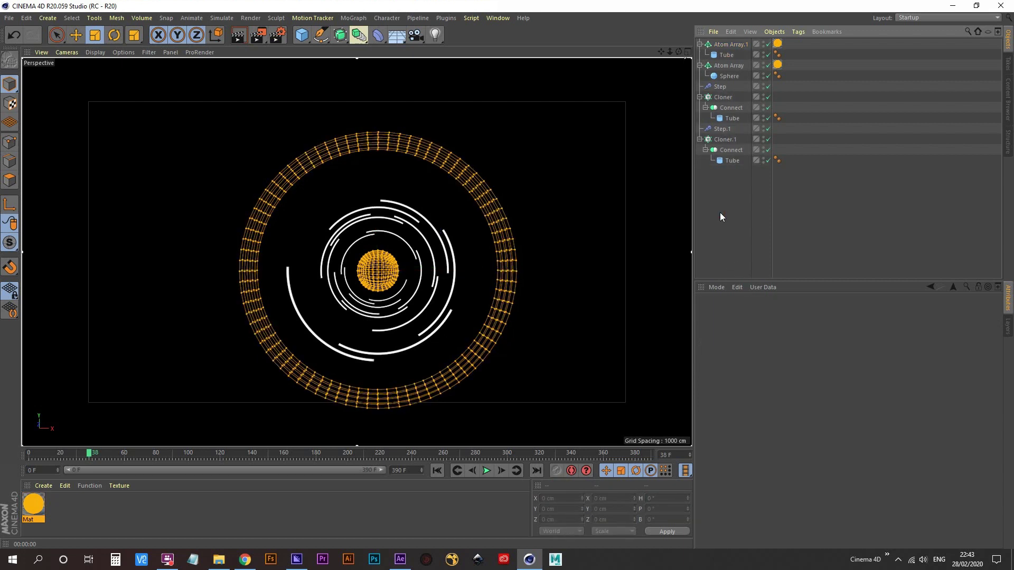
- Add a Displacer deformer for the outer ring's tube
click(727, 54)
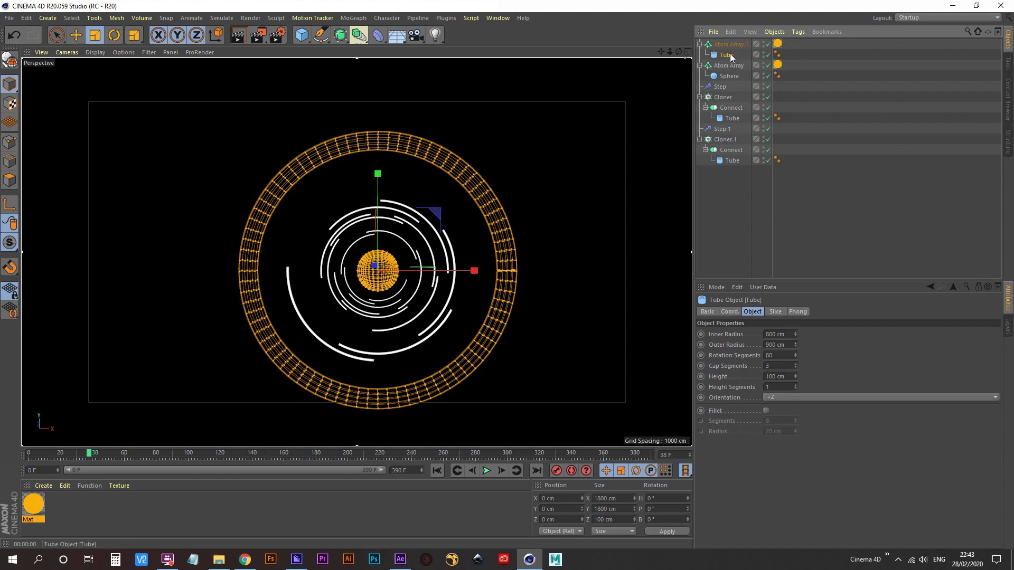
click(378, 36)
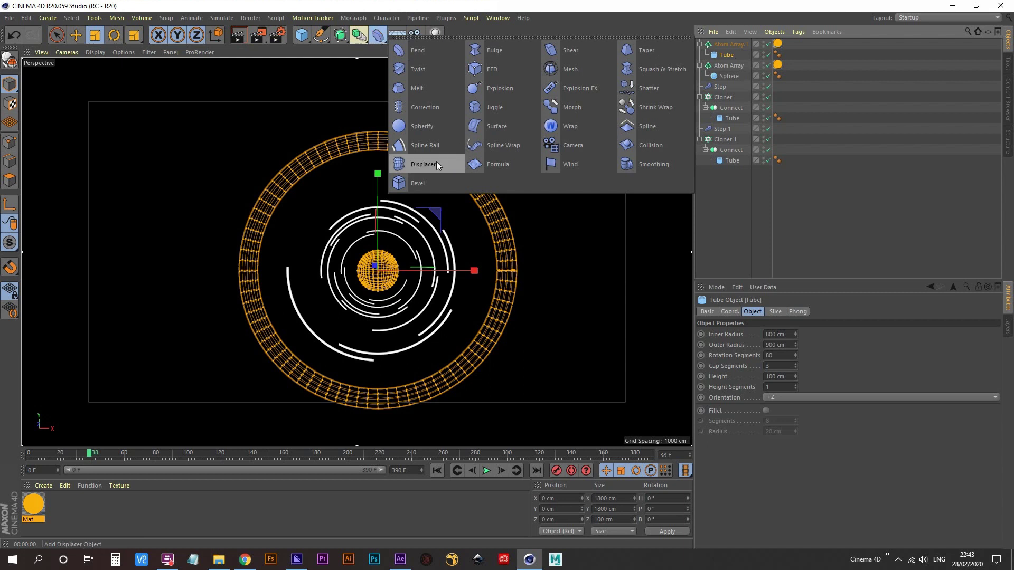
click(422, 164)
click(72, 18)
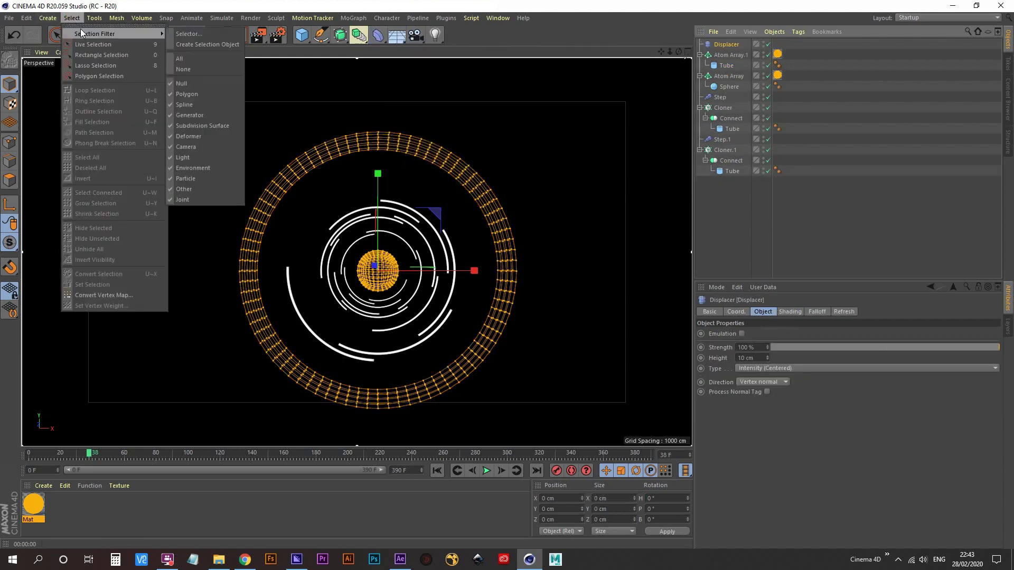
mouse_move(53, 20)
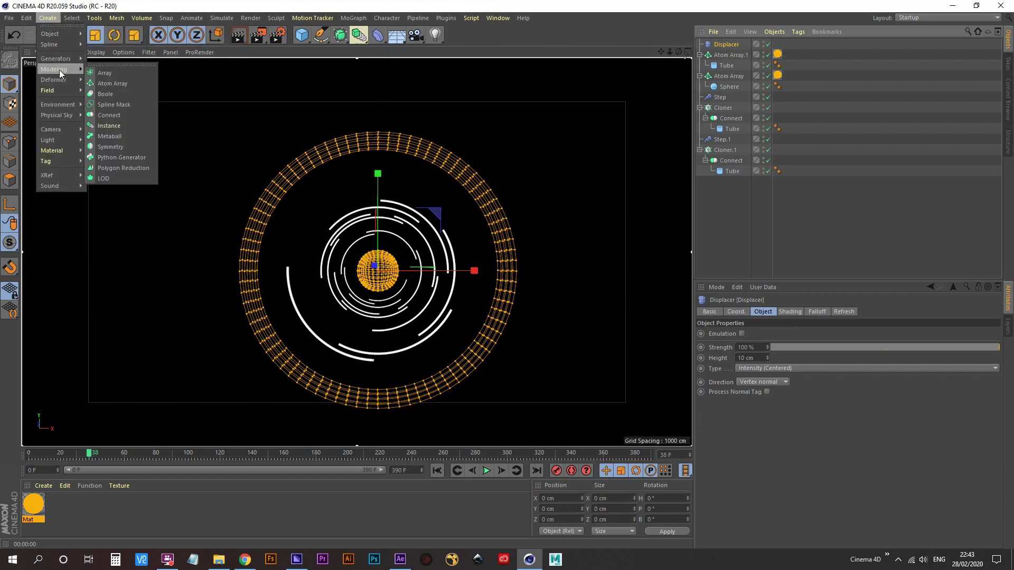
mouse_move(61, 78)
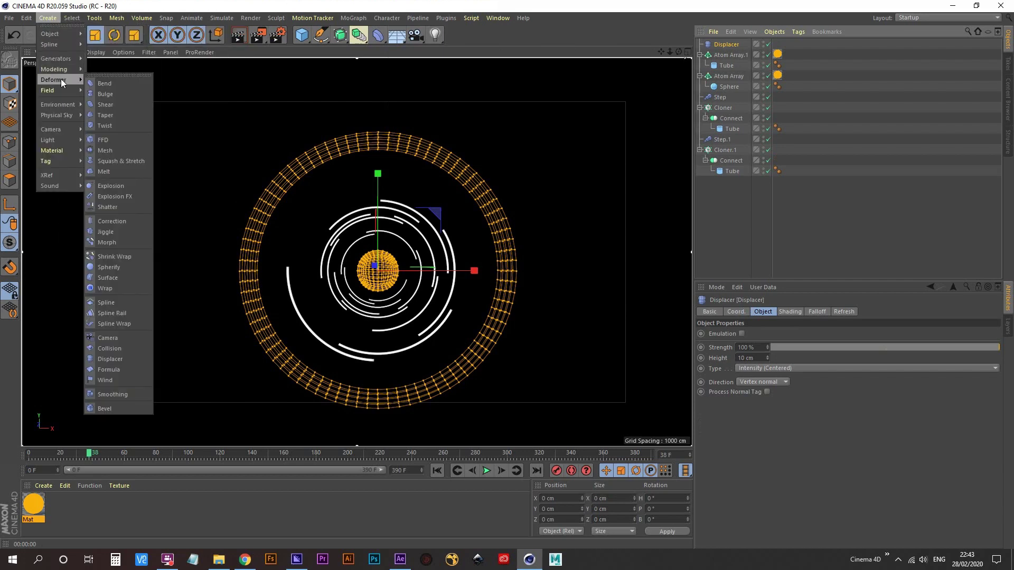
click(378, 32)
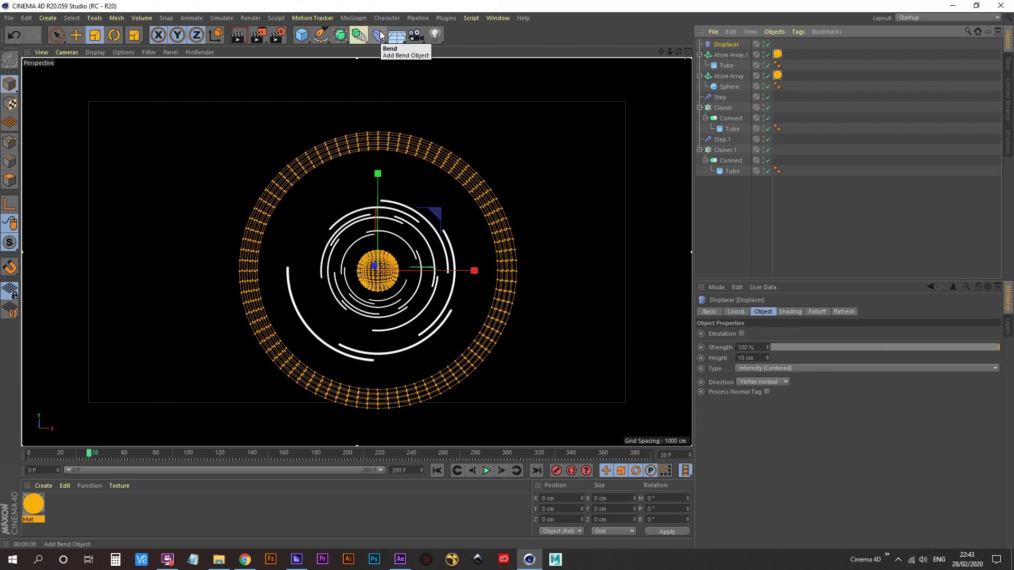
click(380, 34)
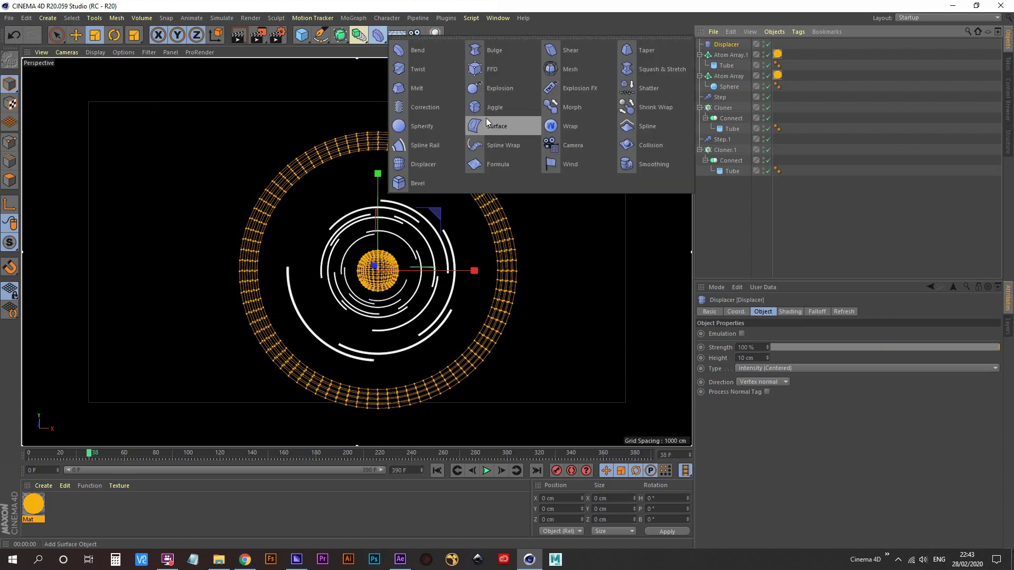
click(427, 162)
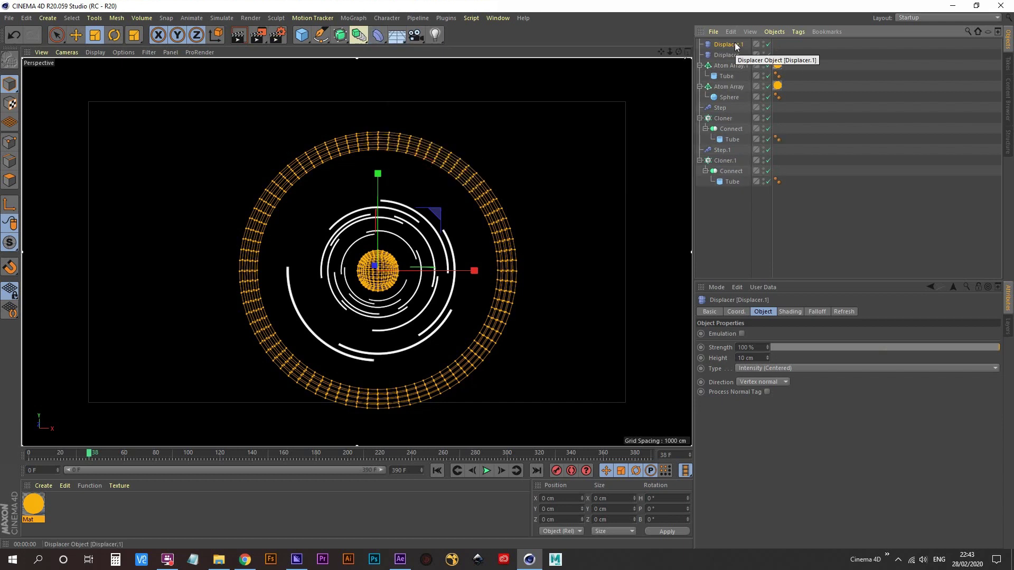
key(Delete)
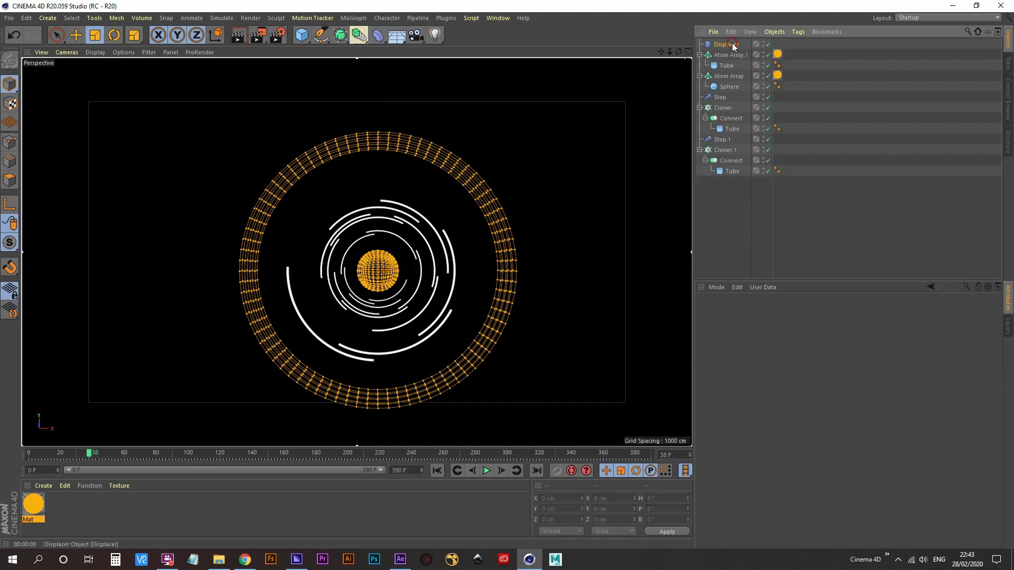
- Make the Displacer a child of the outer ring's tube and assign a Noise shader to its shading
mouse_move(731, 45)
mouse_down()
mouse_move(732, 74)
mouse_move(730, 64)
mouse_up()
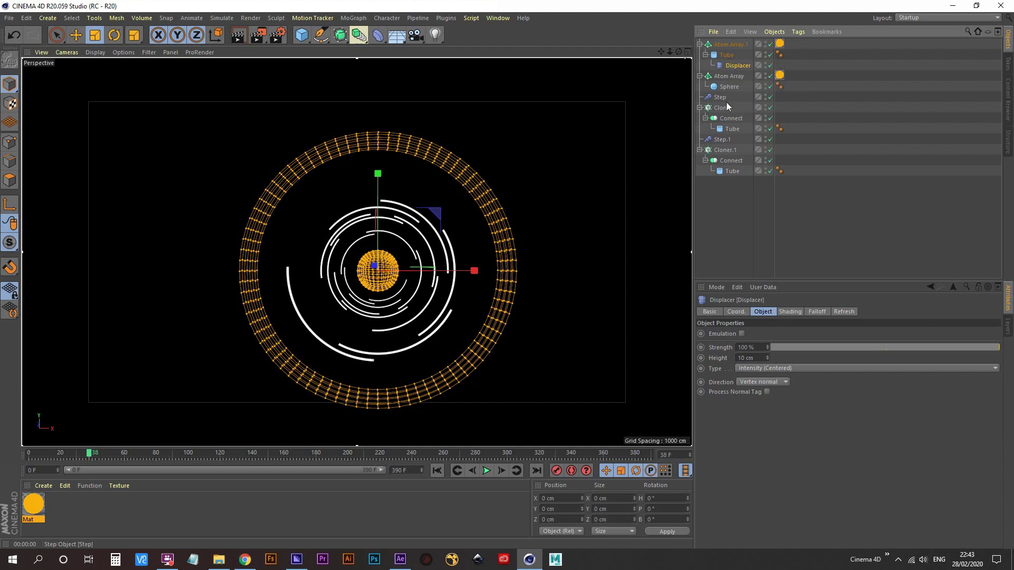
click(791, 311)
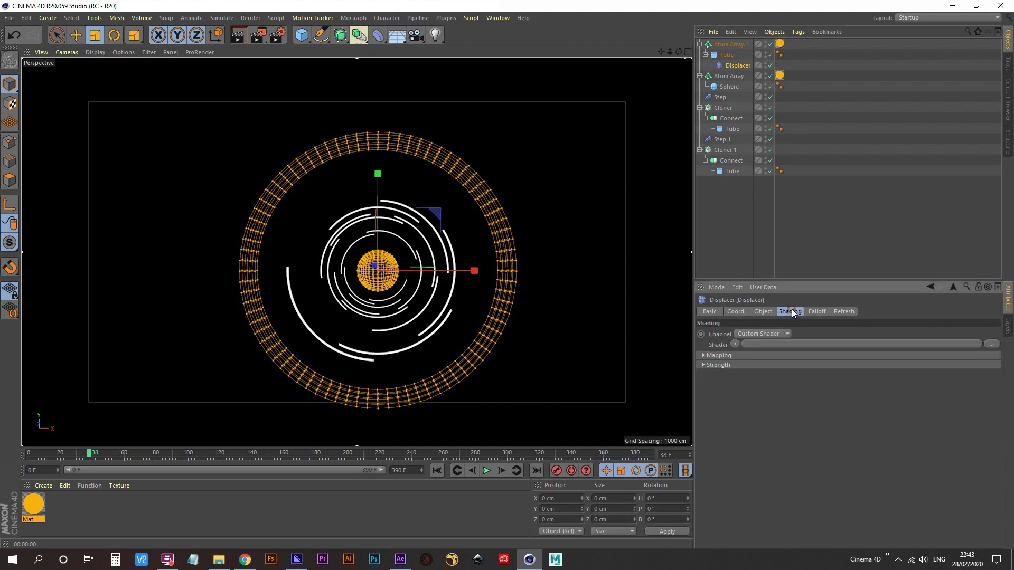
click(736, 346)
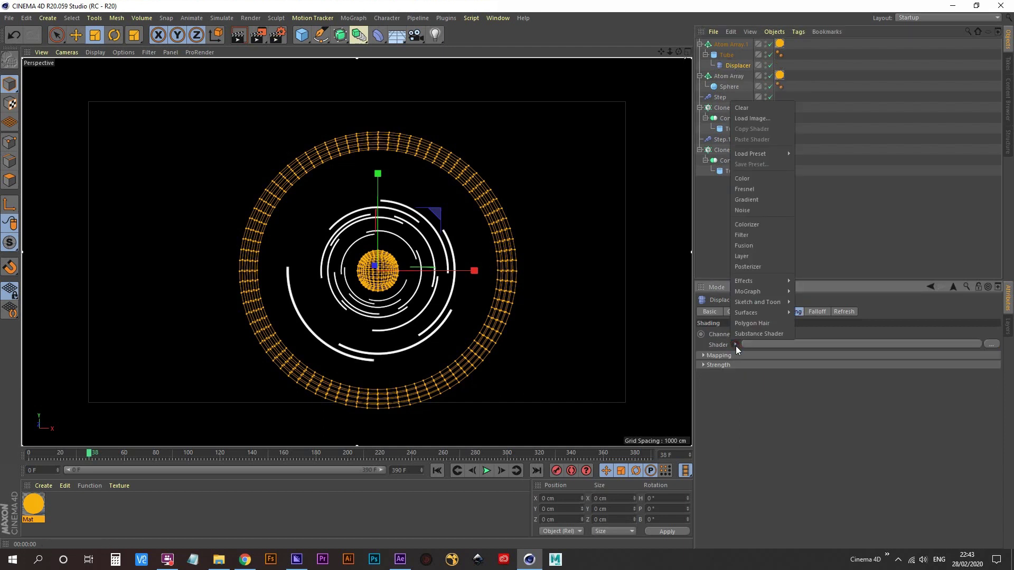
click(755, 210)
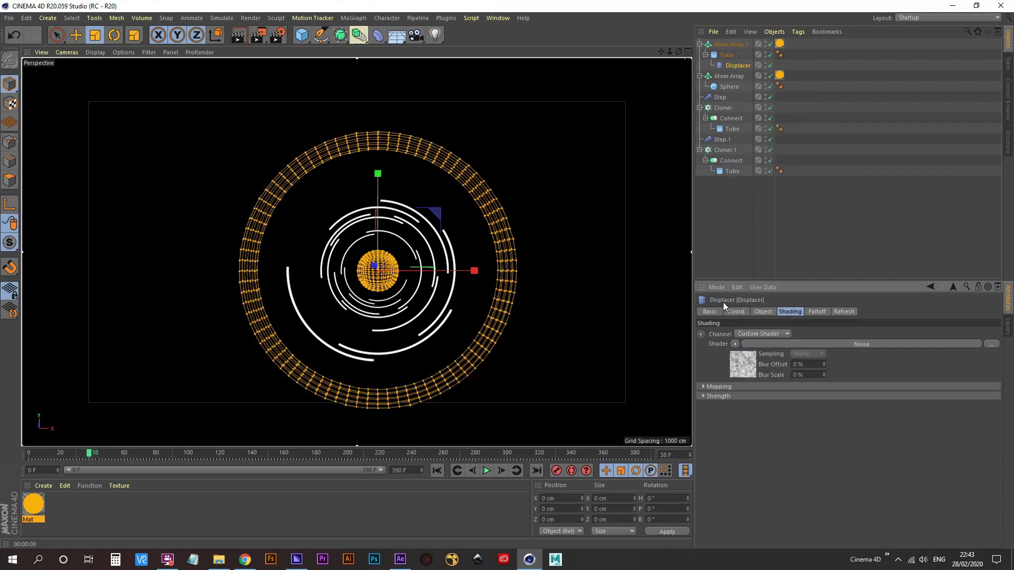
- Set the animation speed of the Displacer's Noise shader to 1
click(750, 371)
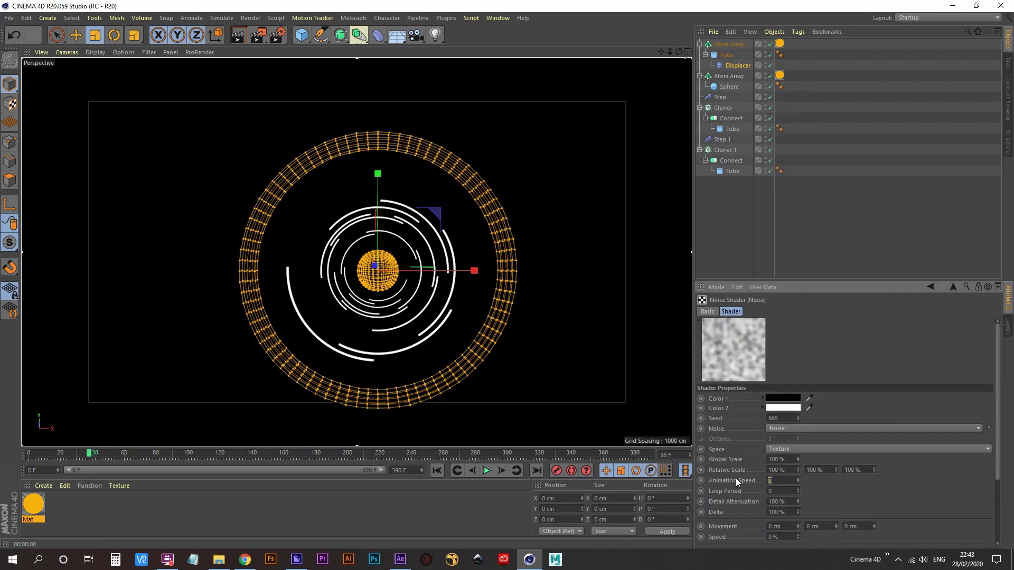
text(1)
key(Return)
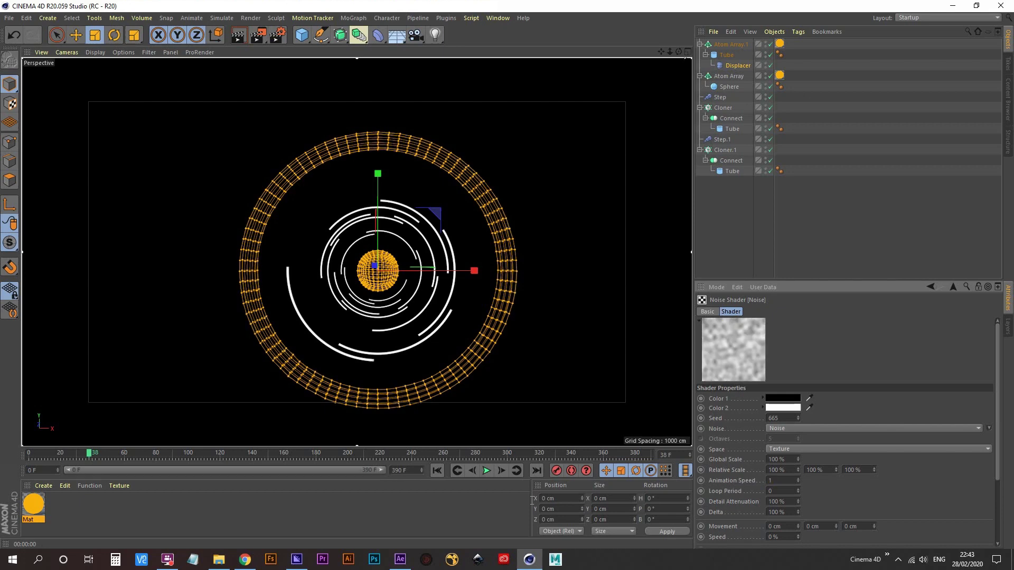
- Play the animation and examine the outer ring's displacement from several angles
click(486, 471)
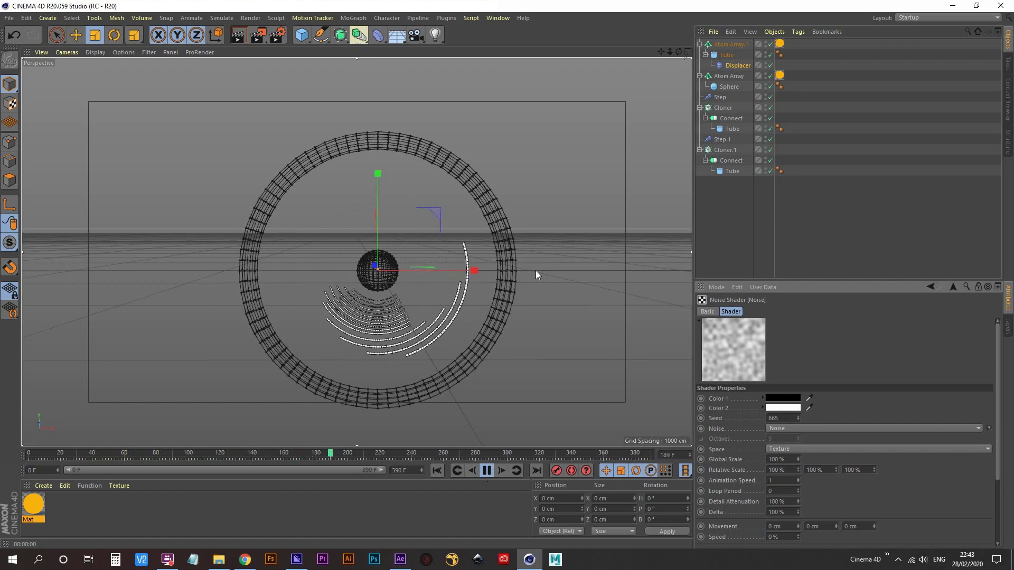
alt+drag(518, 237, 500, 291)
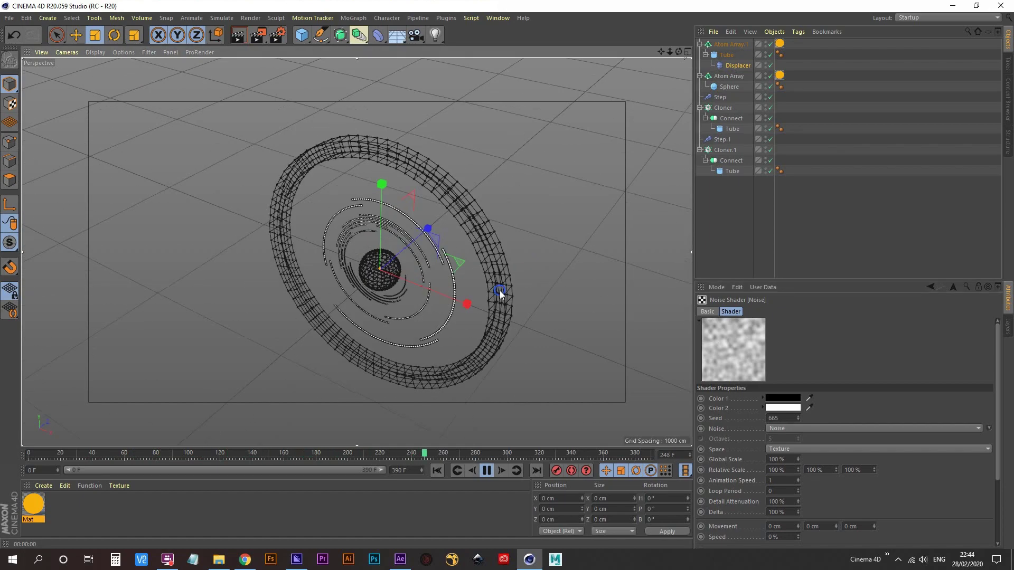
alt+right_drag(500, 290, 525, 260)
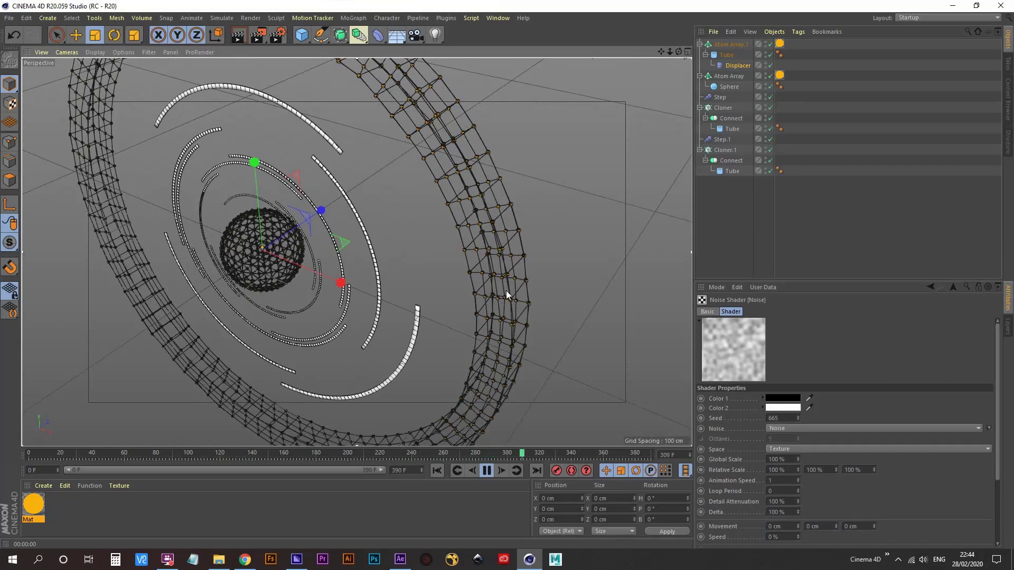
alt+right_drag(287, 259, 242, 280)
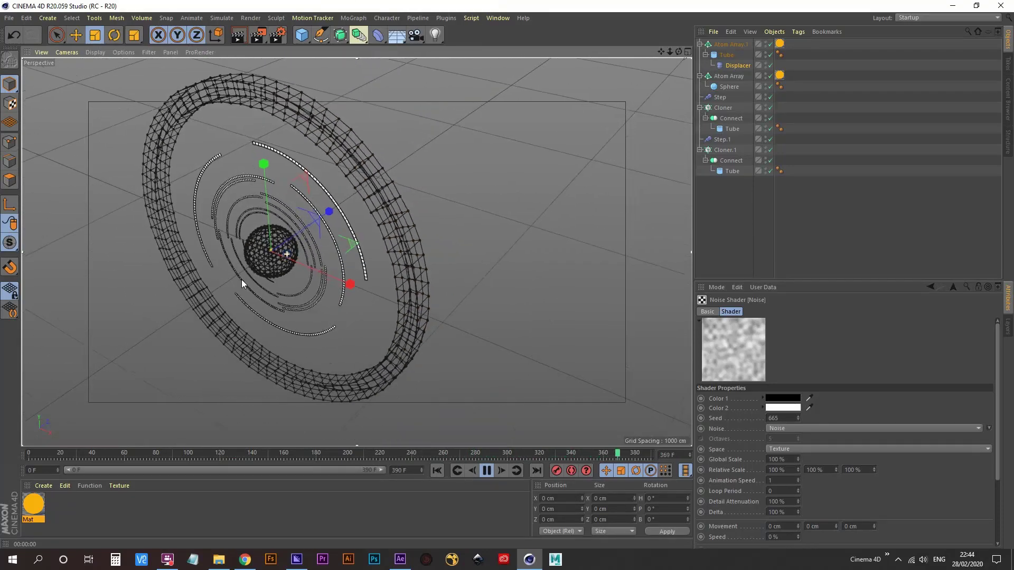
alt+drag(243, 277, 340, 231)
alt+middle_drag(294, 224, 304, 244)
alt+drag(288, 259, 299, 249)
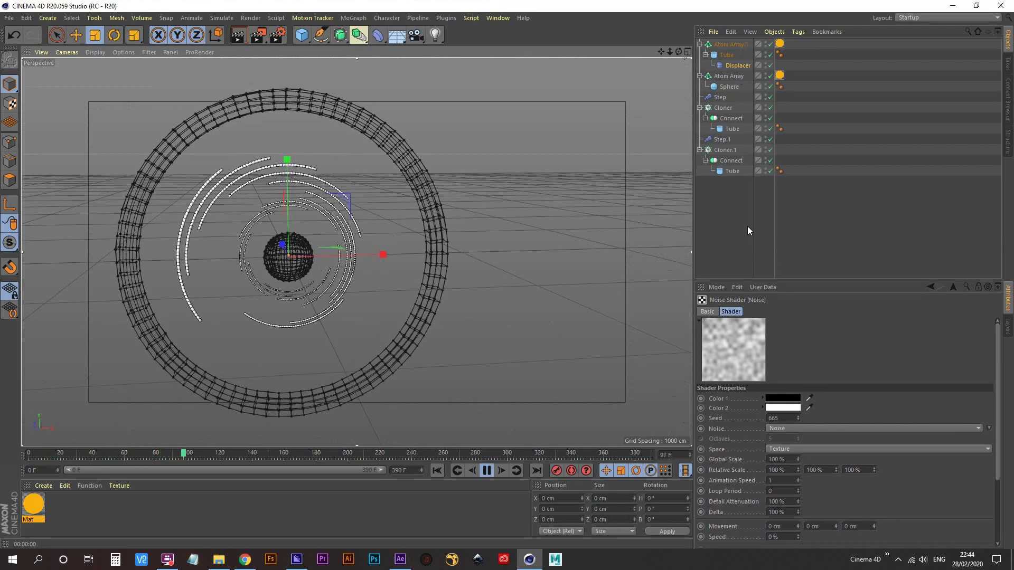
- Set the Displacer's height to 200 cm and check the deformed outer ring
click(738, 65)
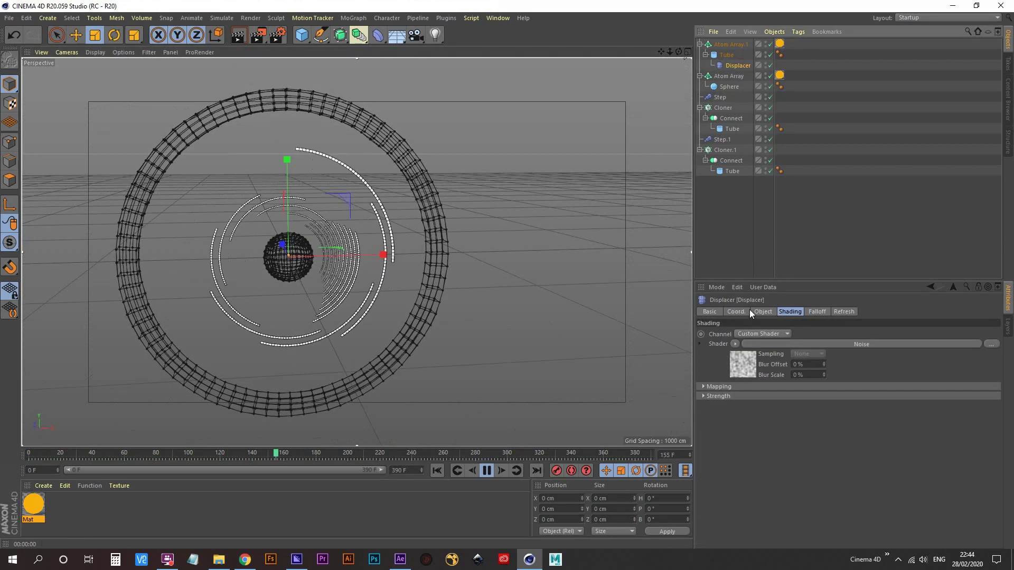
click(764, 311)
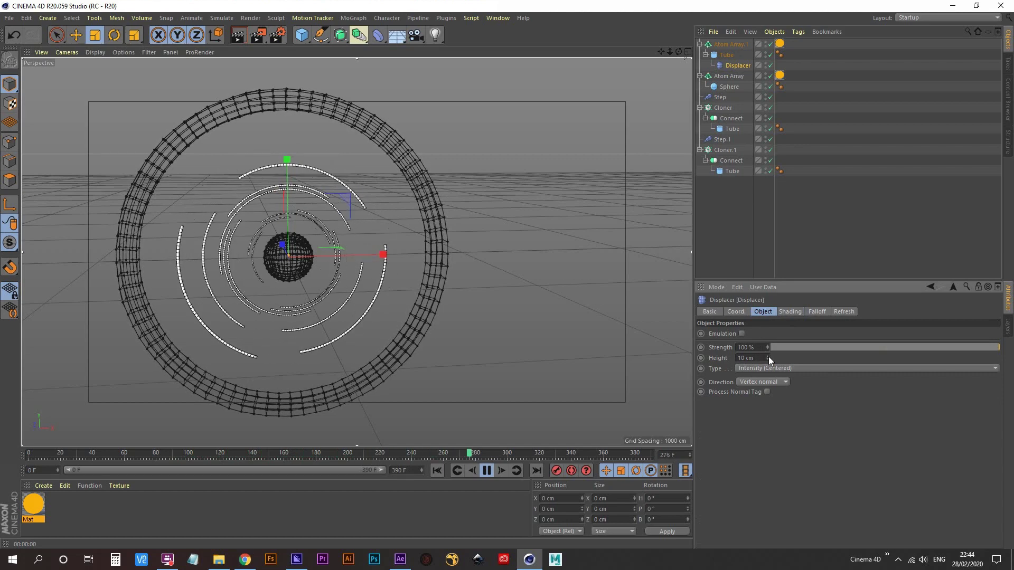
drag(768, 358, 643, 358)
text(200)
key(Return)
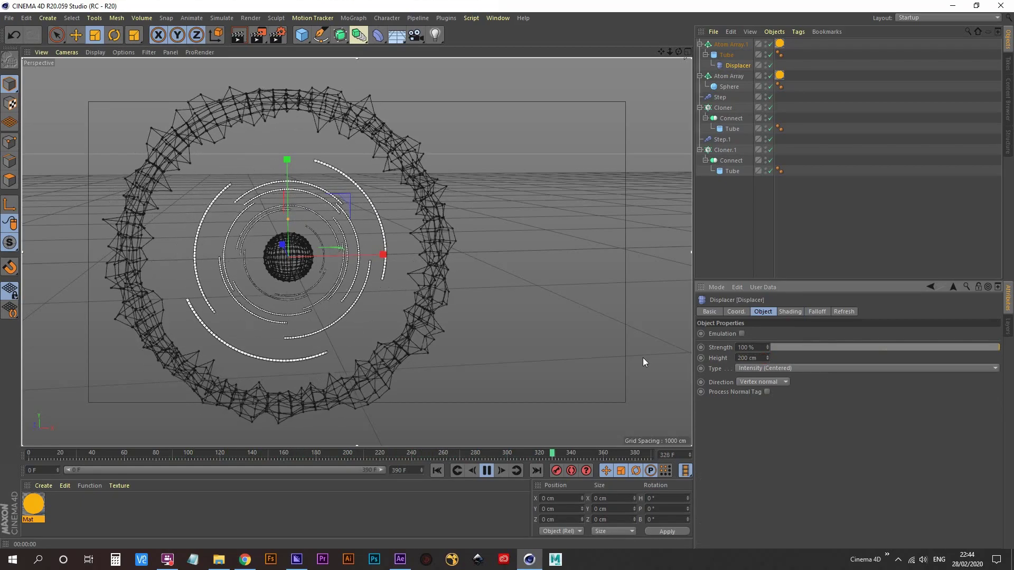
alt+drag(379, 280, 332, 259)
scroll(361, 270, down, 1)
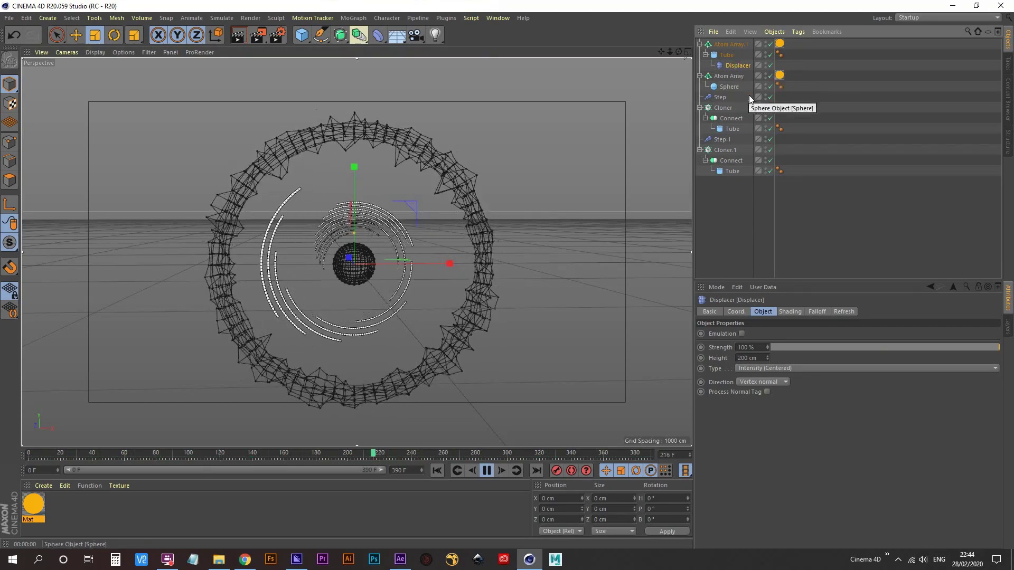
- Add a Spherical Field to the Displacer's falloff and move it along X to about 845 cm, onto the outer ring
click(818, 311)
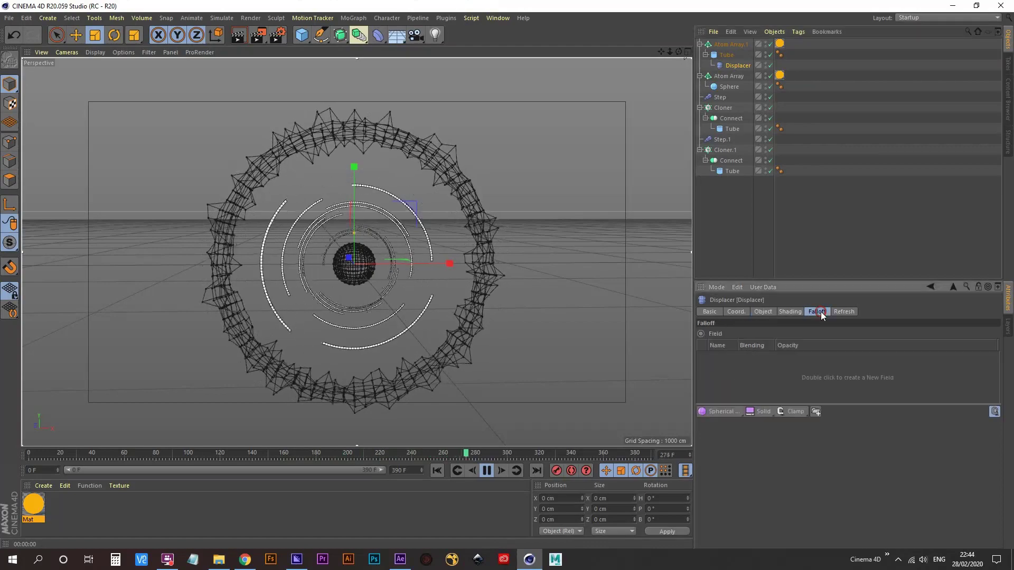
click(742, 416)
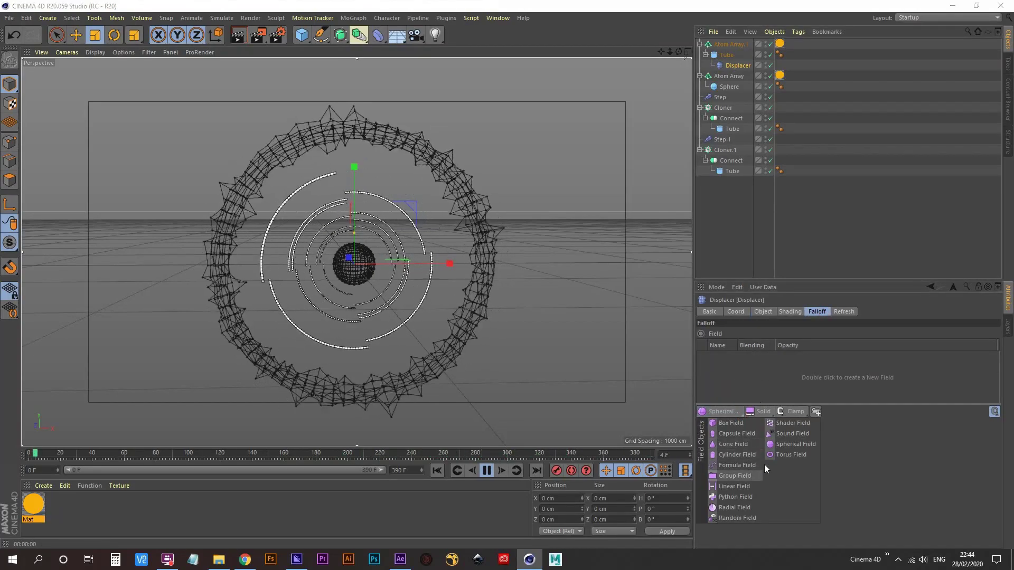
click(800, 444)
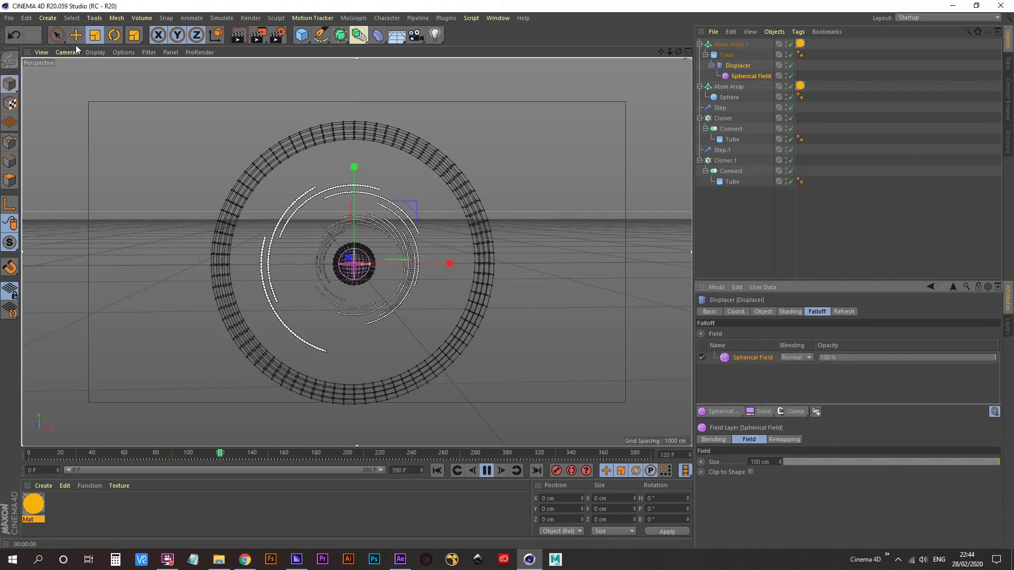
key(e)
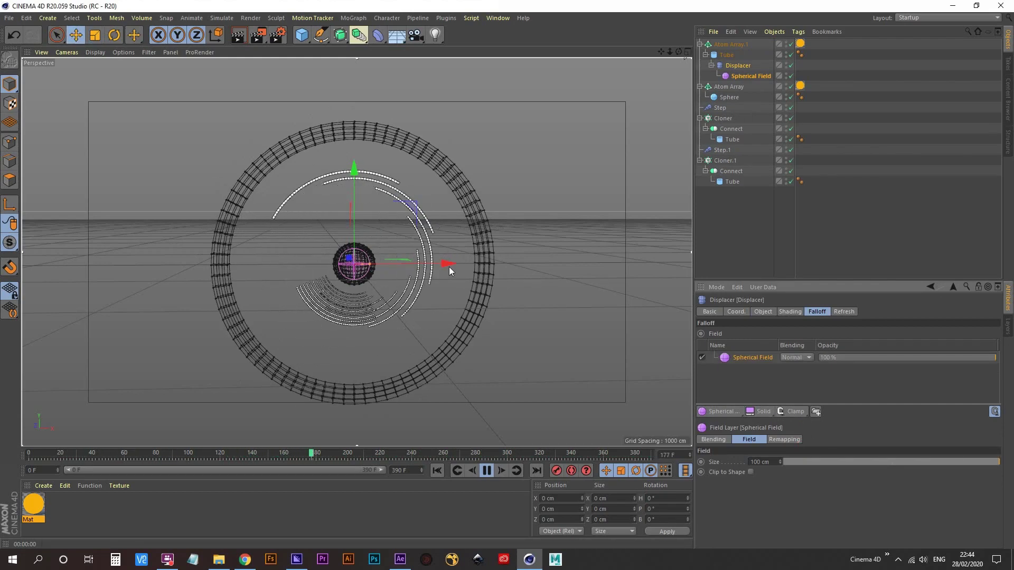
drag(448, 264, 575, 257)
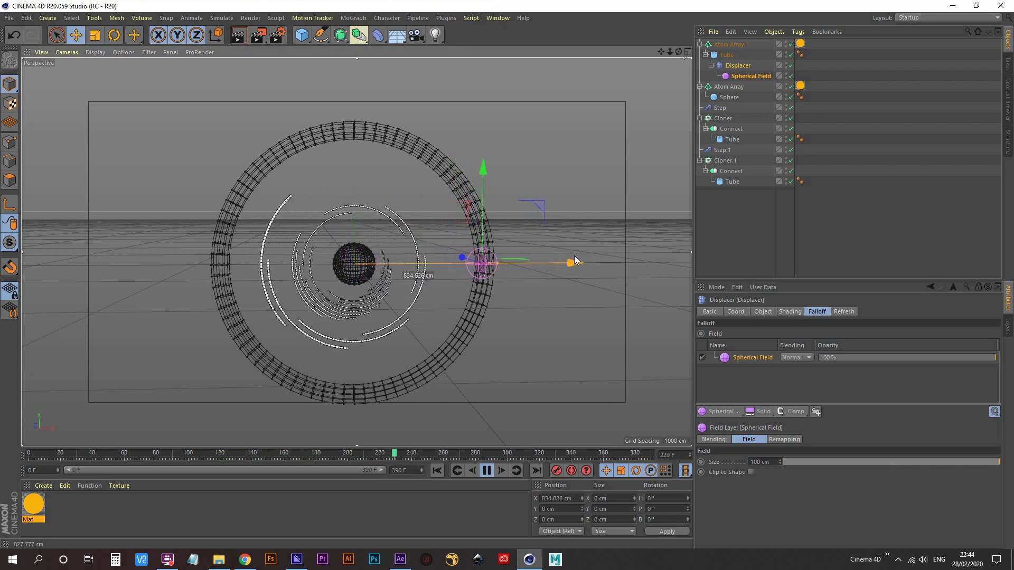
- Scale the Spherical Field up to a size of about 1502 cm so it covers one side of the ring
click(95, 36)
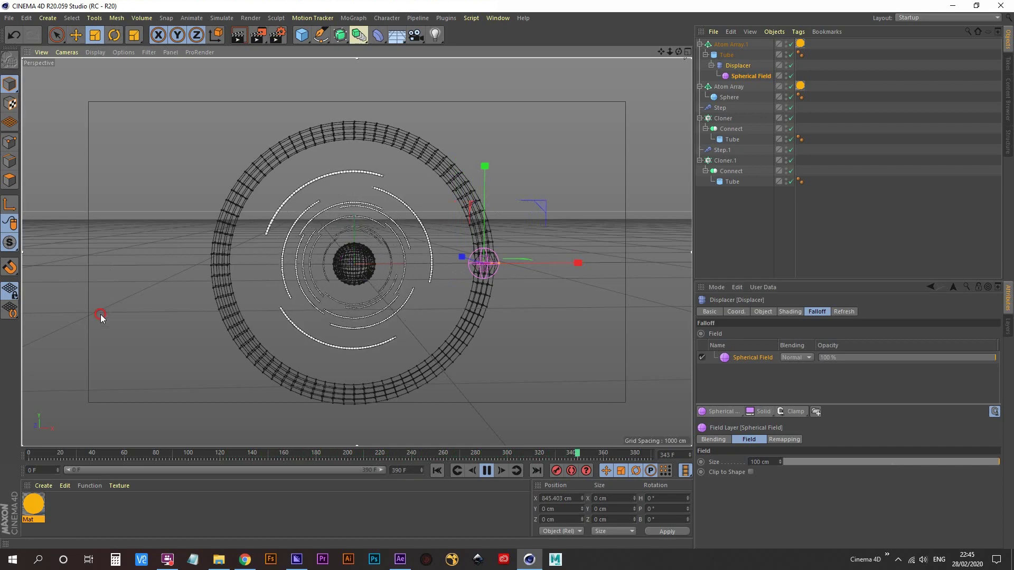
mouse_move(97, 315)
mouse_down()
mouse_move(224, 228)
mouse_move(468, 107)
mouse_move(793, 107)
mouse_up()
mouse_move(686, 58)
mouse_down()
mouse_move(940, 58)
mouse_move(685, 58)
mouse_up()
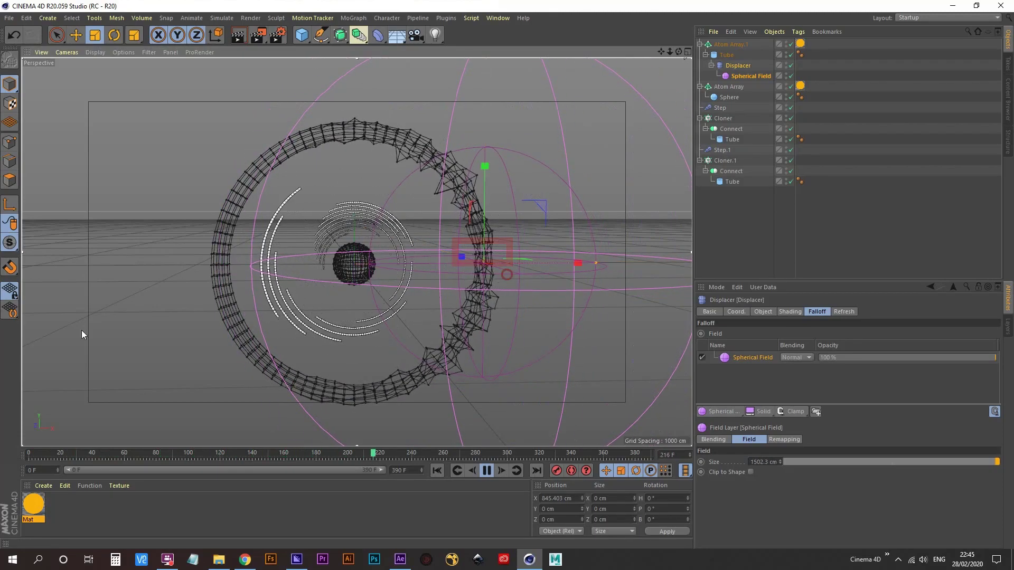
alt+right_drag(368, 228, 342, 249)
alt+middle_drag(356, 238, 361, 263)
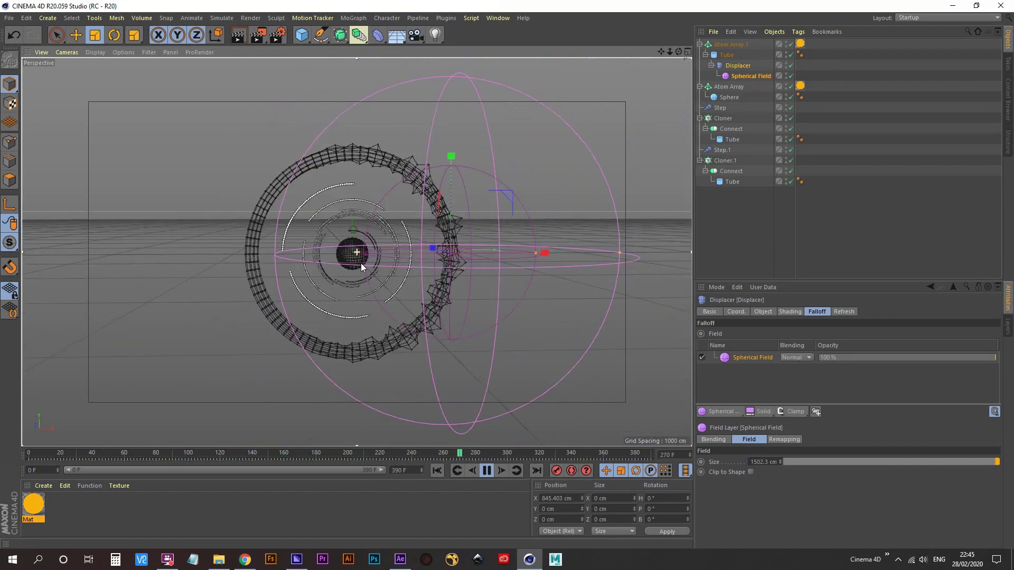
alt+right_drag(360, 263, 385, 222)
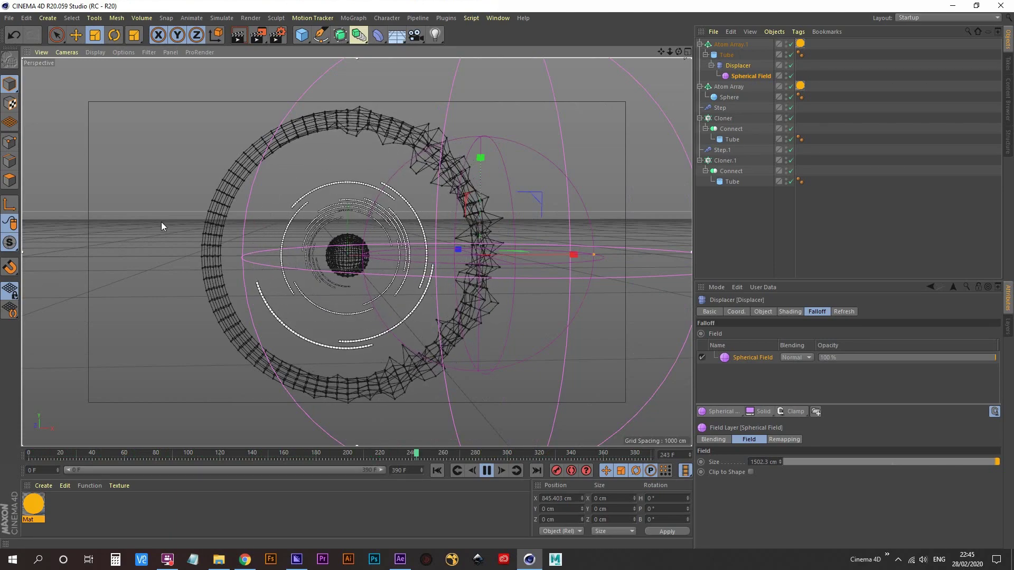
- Enlarge the Displacer together with its Spherical Field and hide the field in the viewport
click(96, 36)
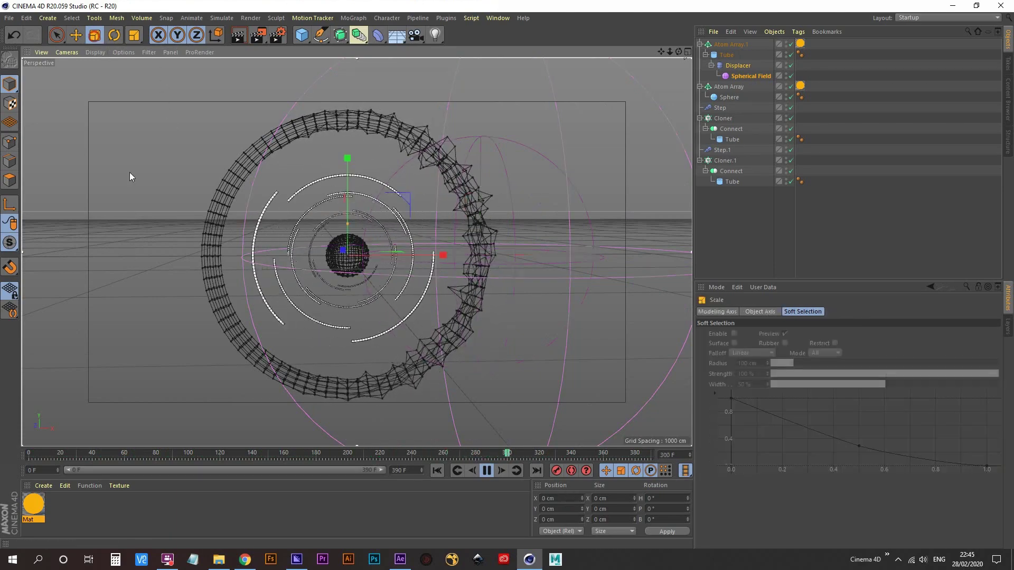
drag(138, 268, 257, 153)
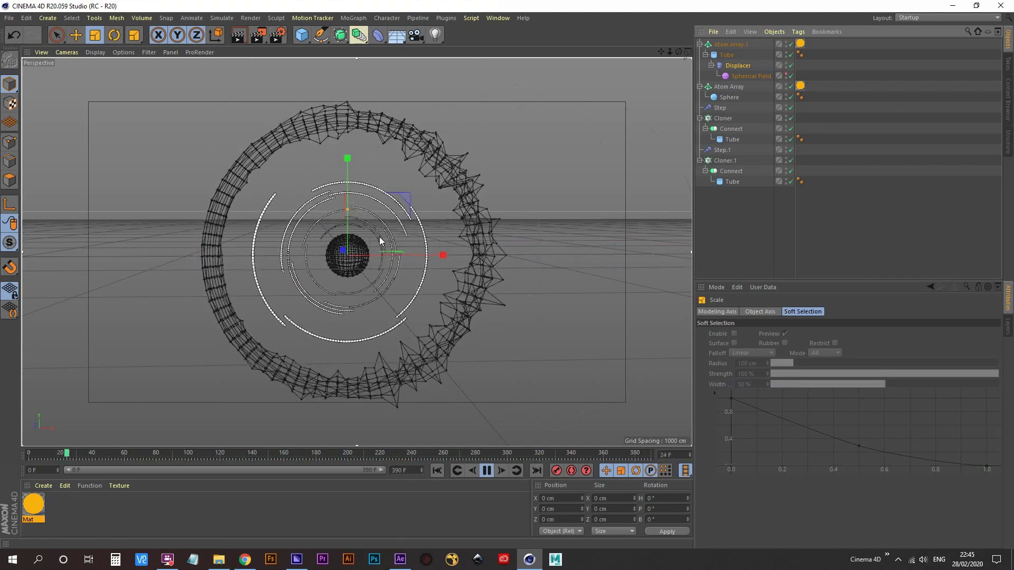
mouse_move(355, 248)
alt+mouse_down()
mouse_move(329, 262)
mouse_move(359, 256)
alt+mouse_up()
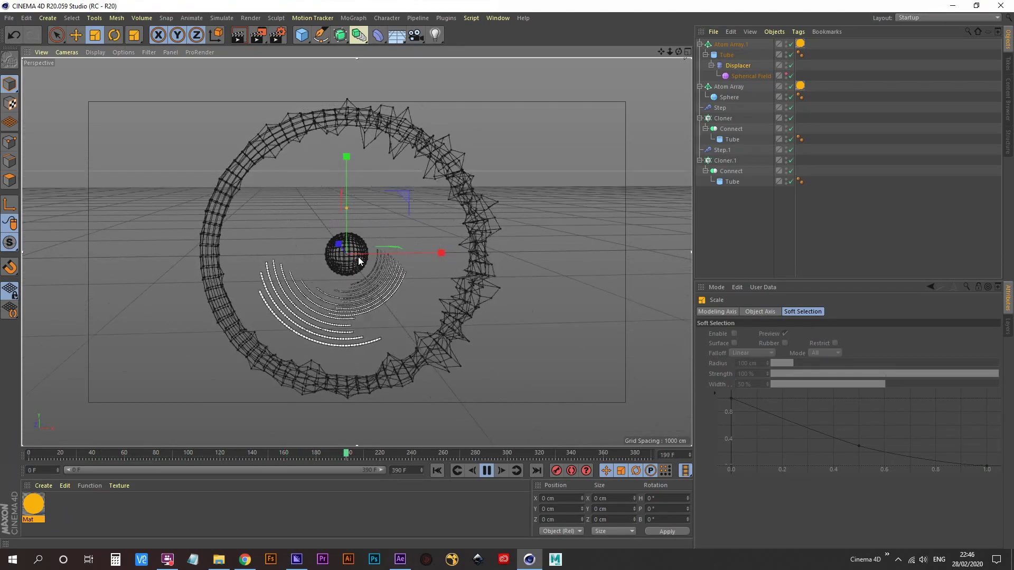
- Stop playback, return to frame 0 and turn off the interactive render region
click(490, 470)
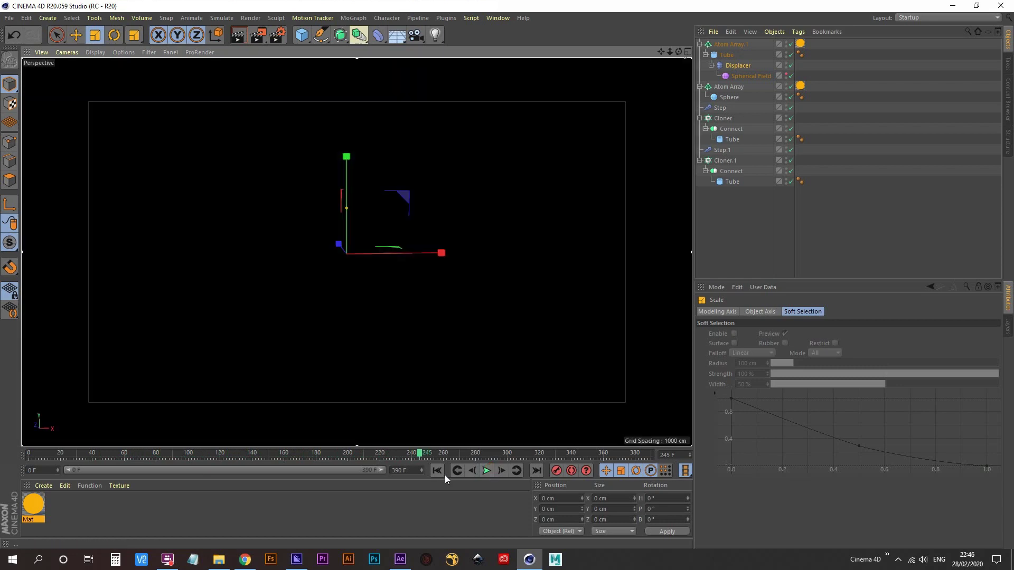
click(436, 470)
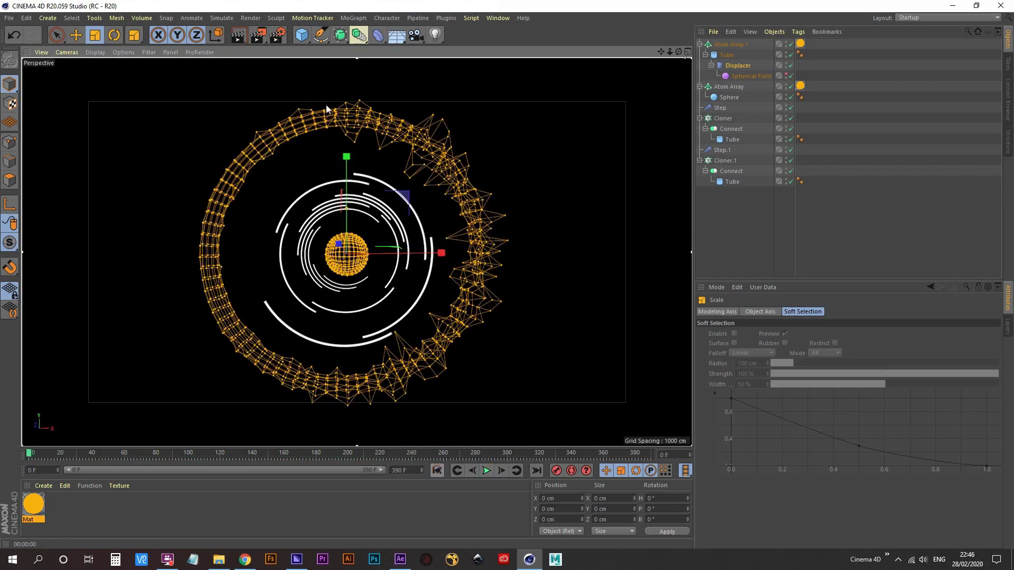
click(263, 40)
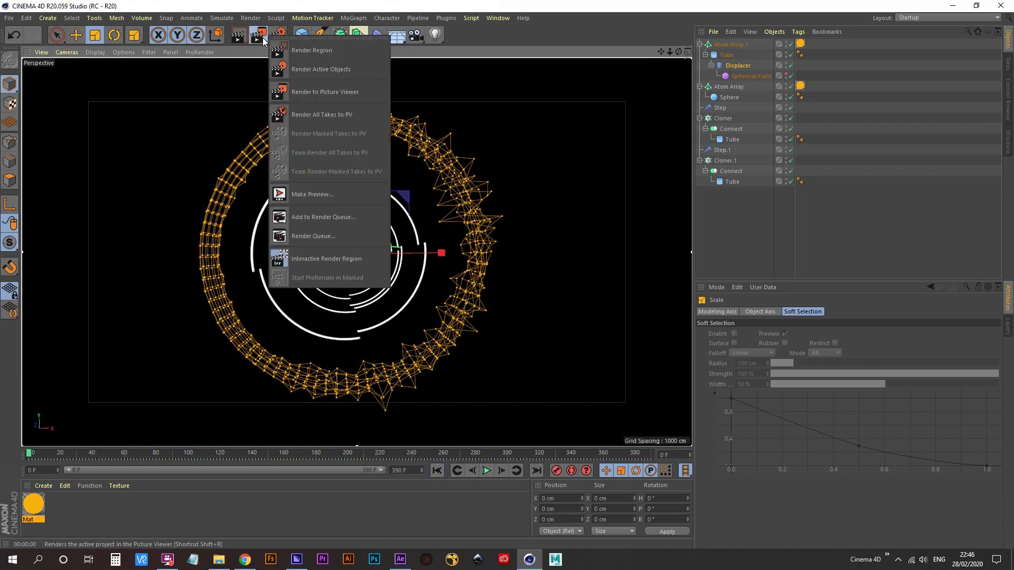
click(338, 261)
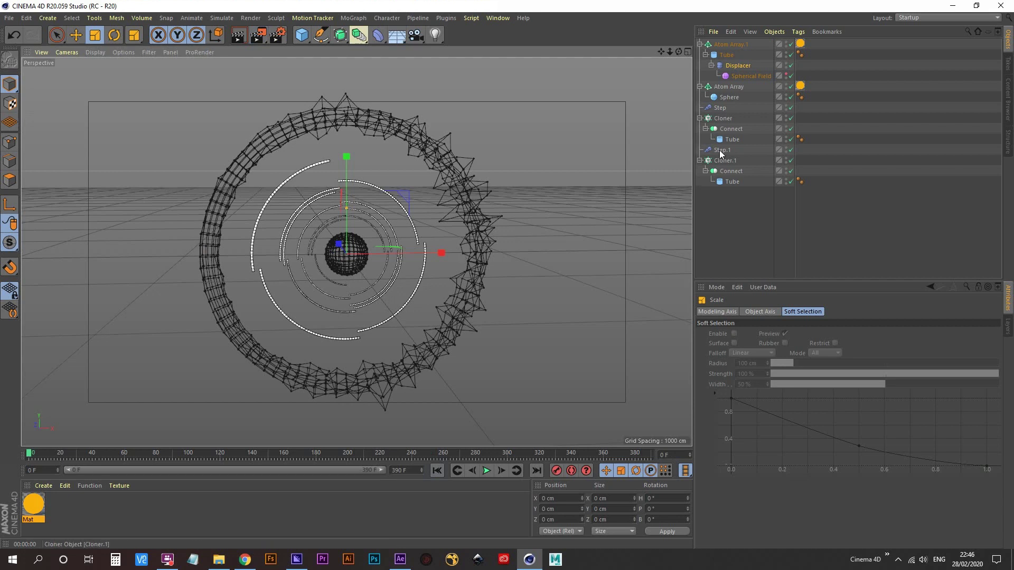
- Enable slicing on the outer ring's tube and set the slice's From angle to -180°
click(727, 55)
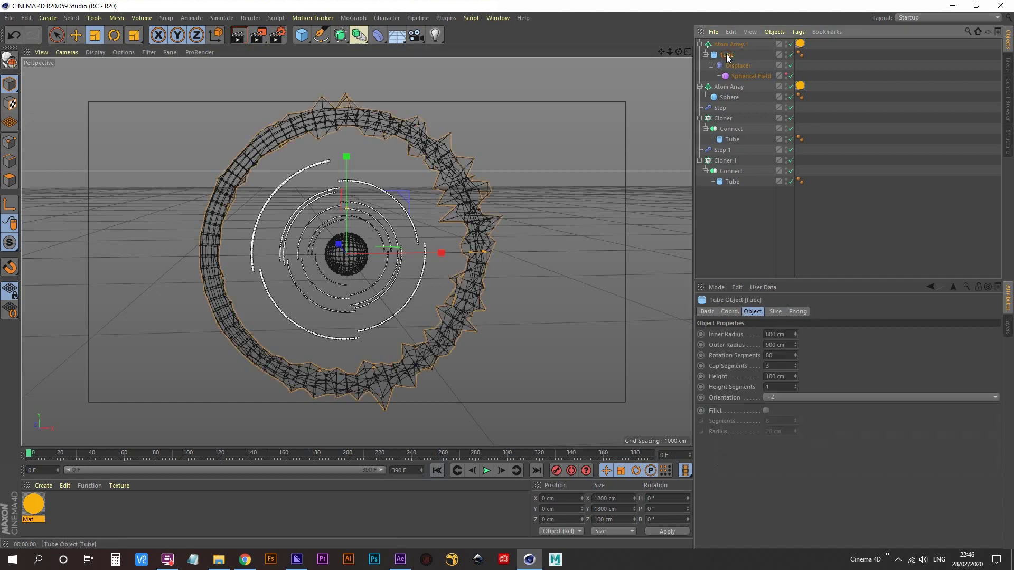
click(775, 312)
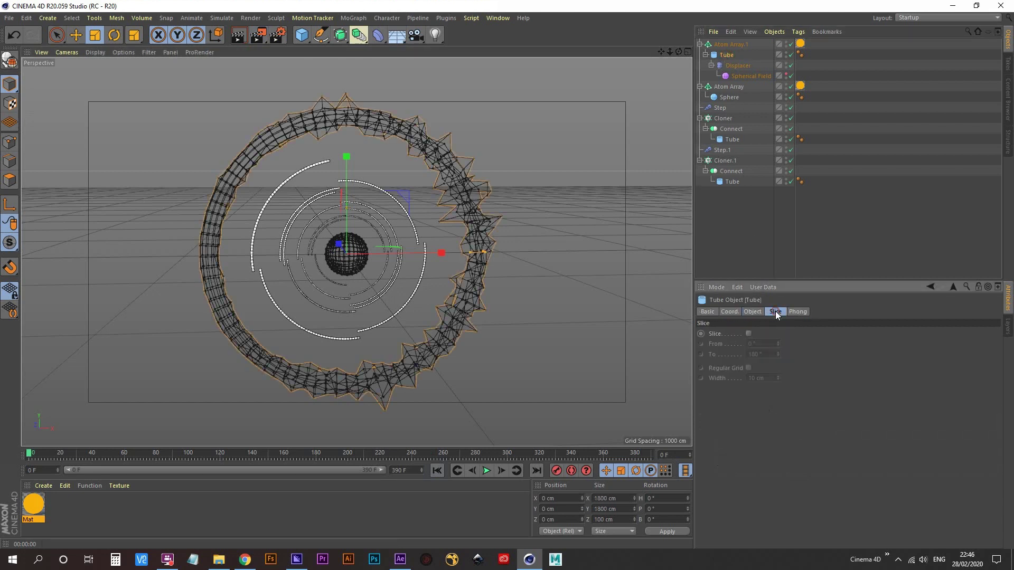
click(748, 334)
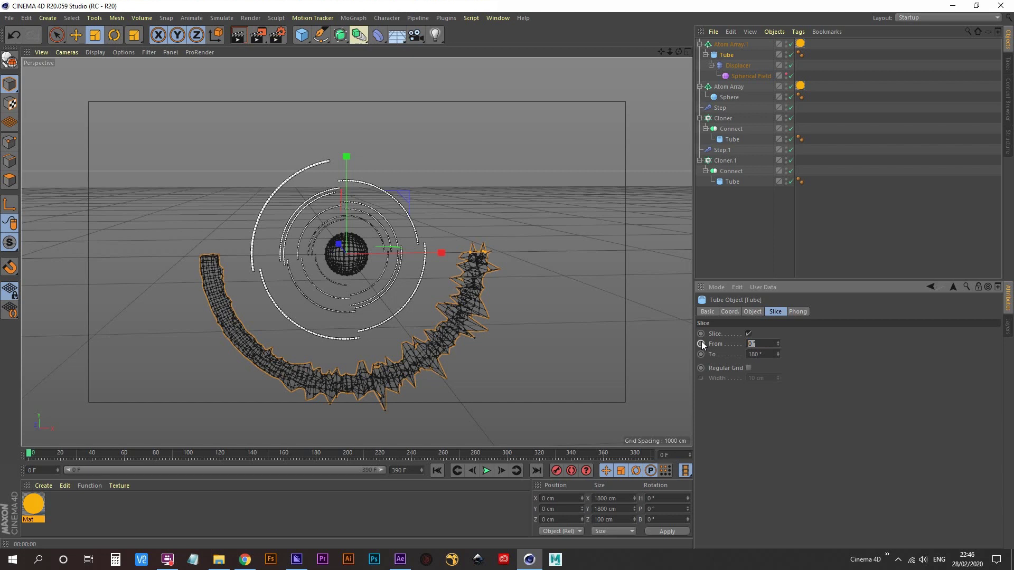
text(-180)
key(Return)
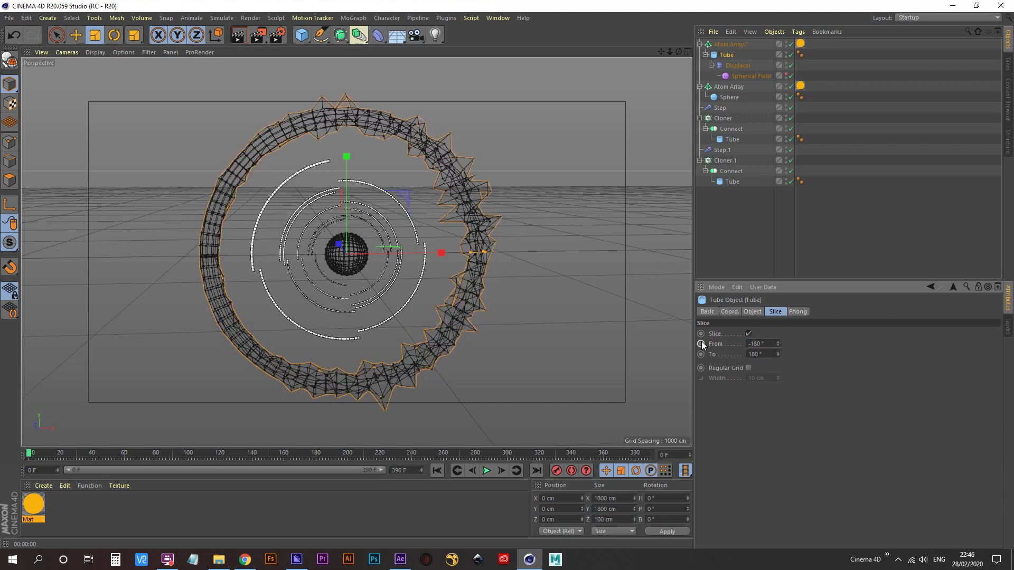
- Set the outer tube slice's From angle to 180° and record a keyframe for it at frame 0
double_click(773, 343)
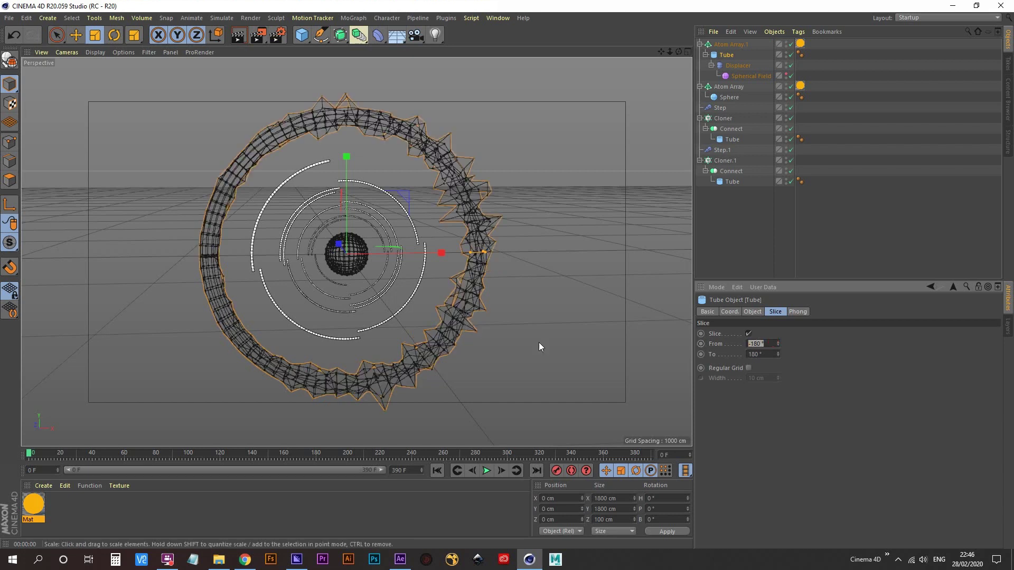
drag(778, 343, 778, 285)
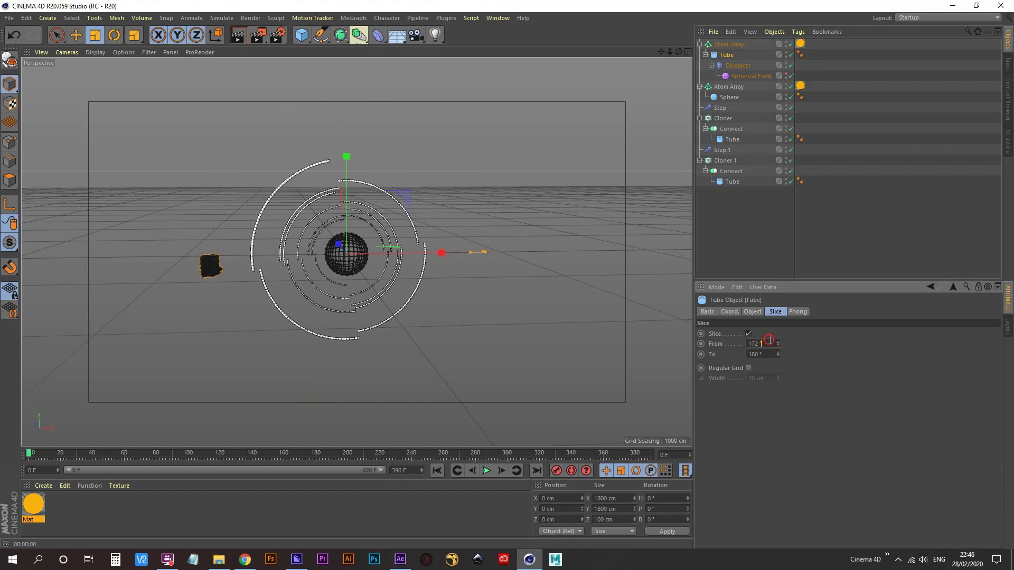
text(180)
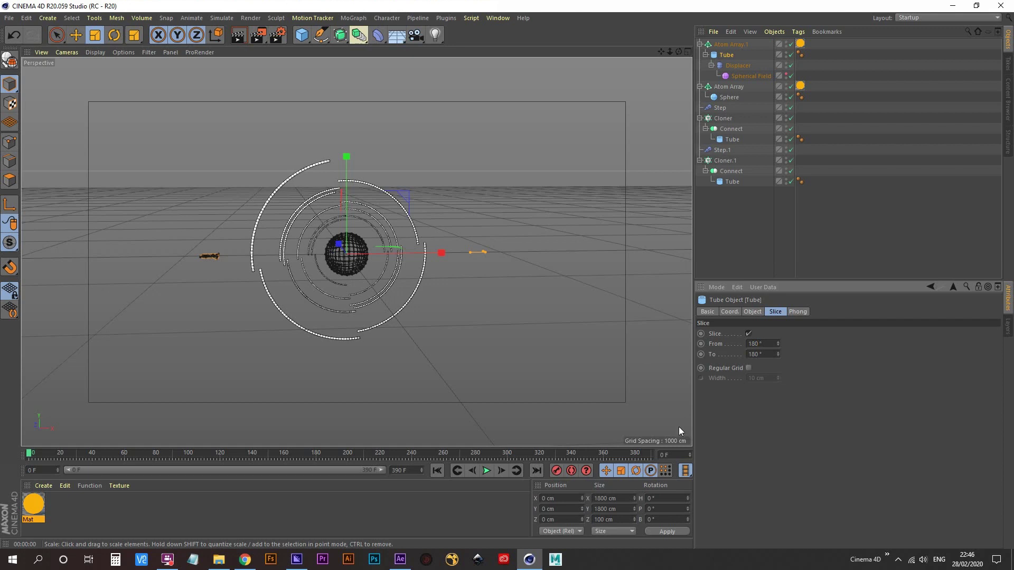
click(704, 344)
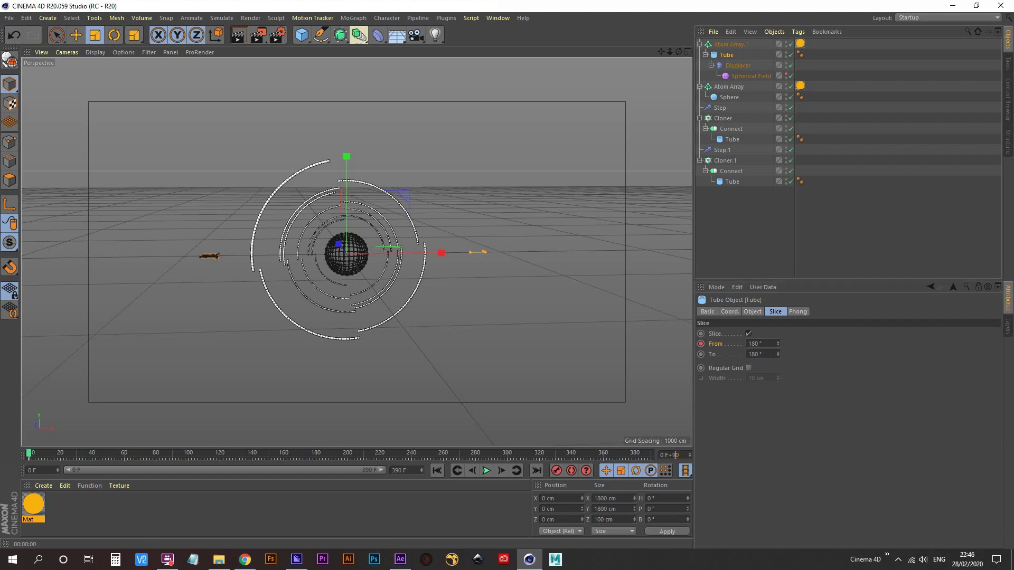
- At frame 90, set the outer tube slice's From angle to -180° and record a keyframe for it
text(0)
key(Return)
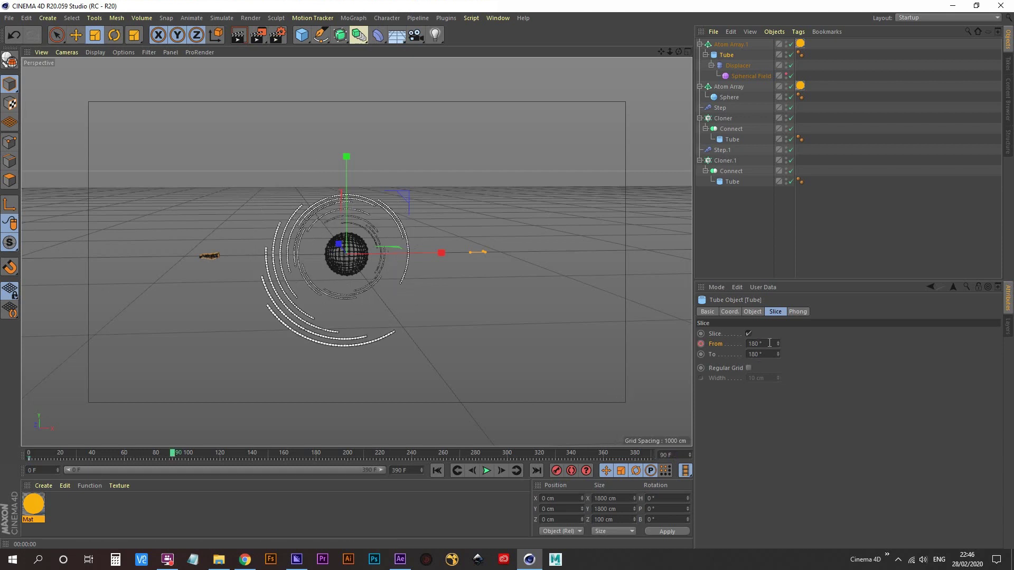
double_click(749, 344)
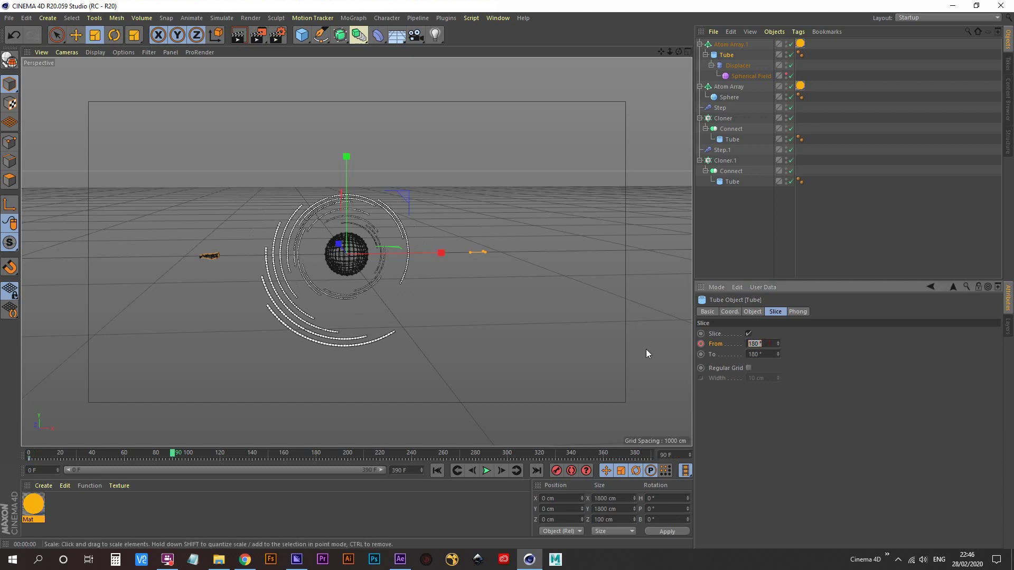
text(-180)
key(Return)
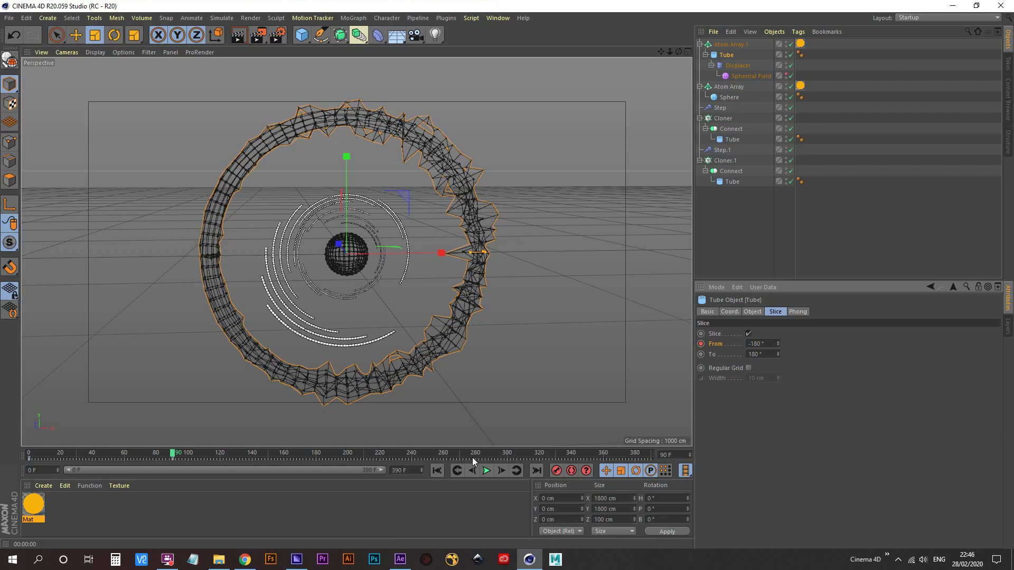
- Play the animation from the start to check the outer ring's slice reveal, then stop playback
click(437, 469)
click(486, 471)
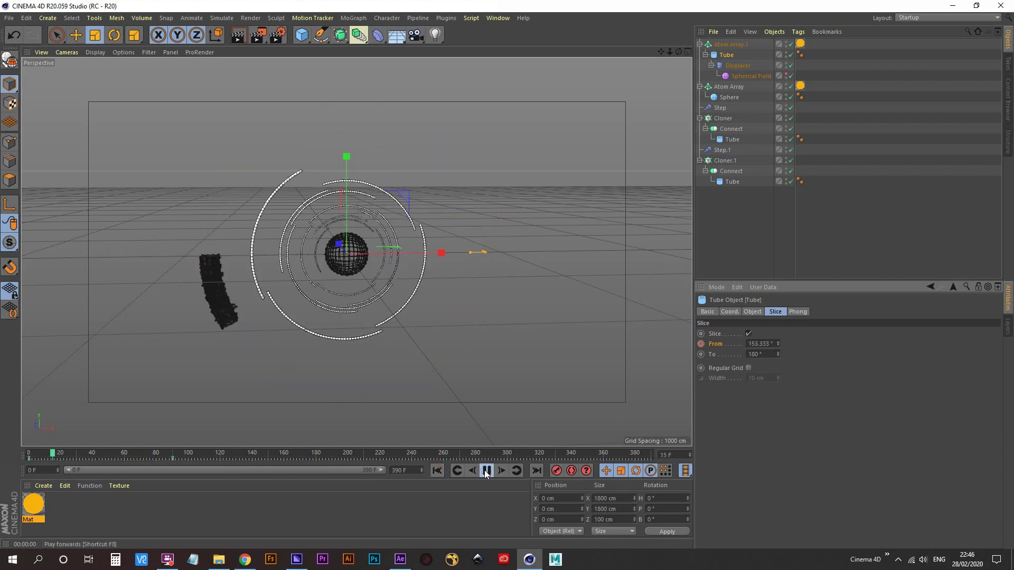
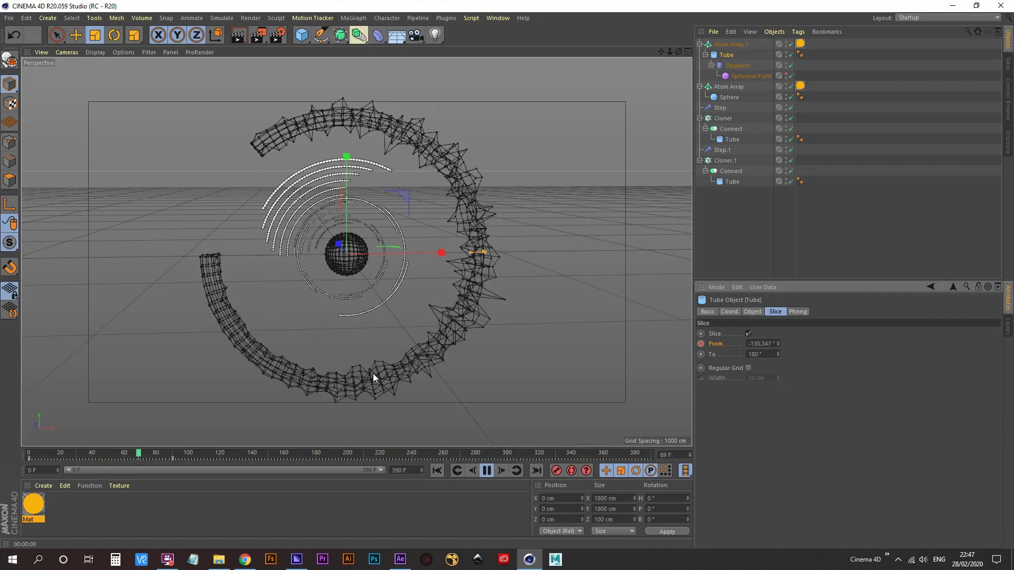
click(227, 457)
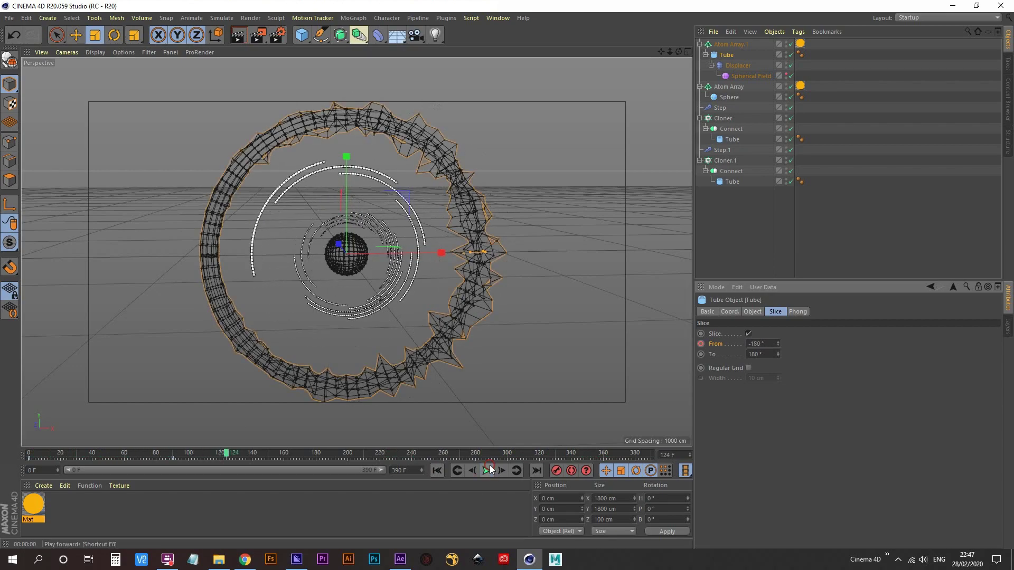
- Move to frame 300 and record a keyframe holding the outer tube slice's From angle at -180°
drag(226, 457, 655, 455)
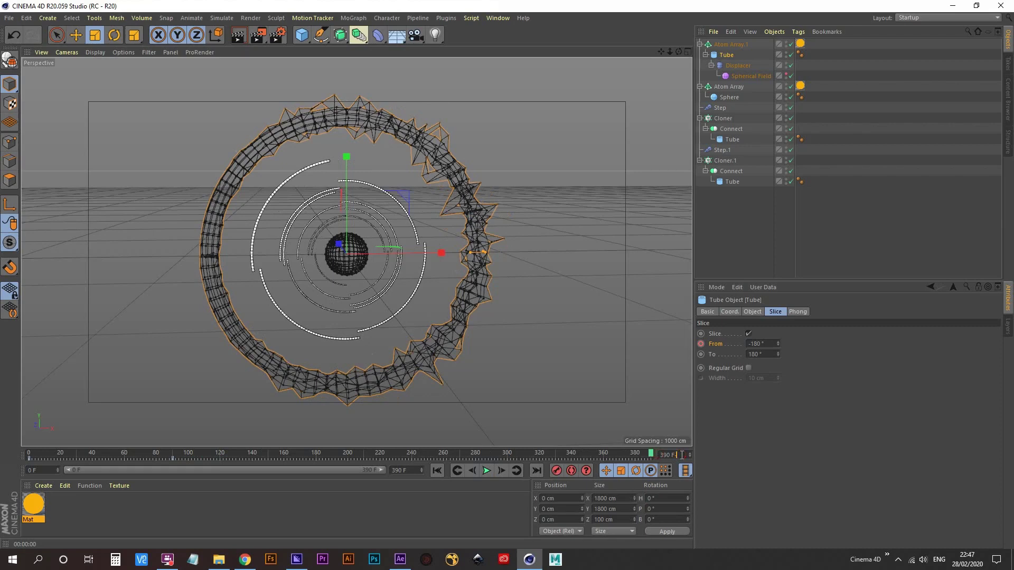
key(Return)
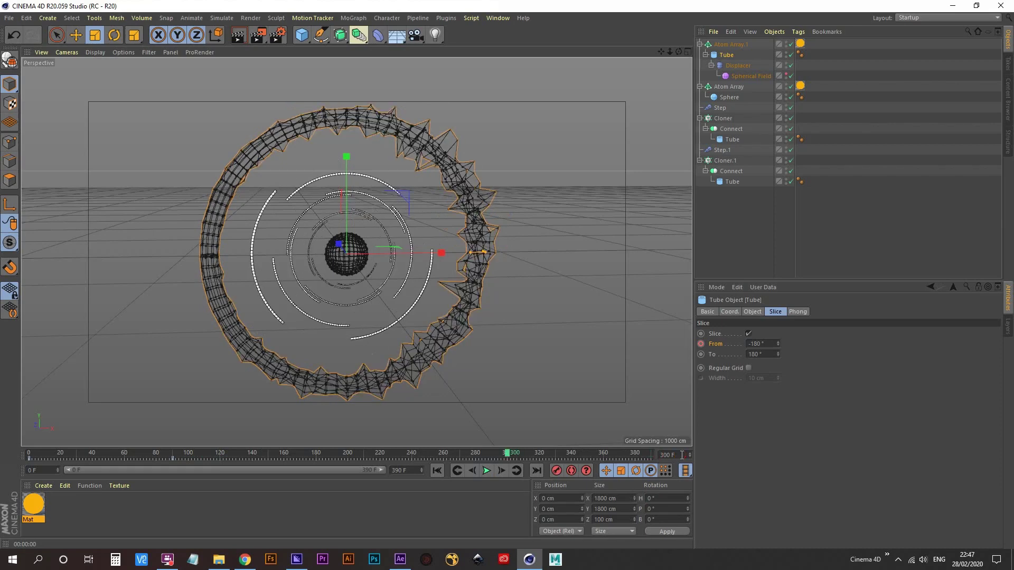
click(701, 344)
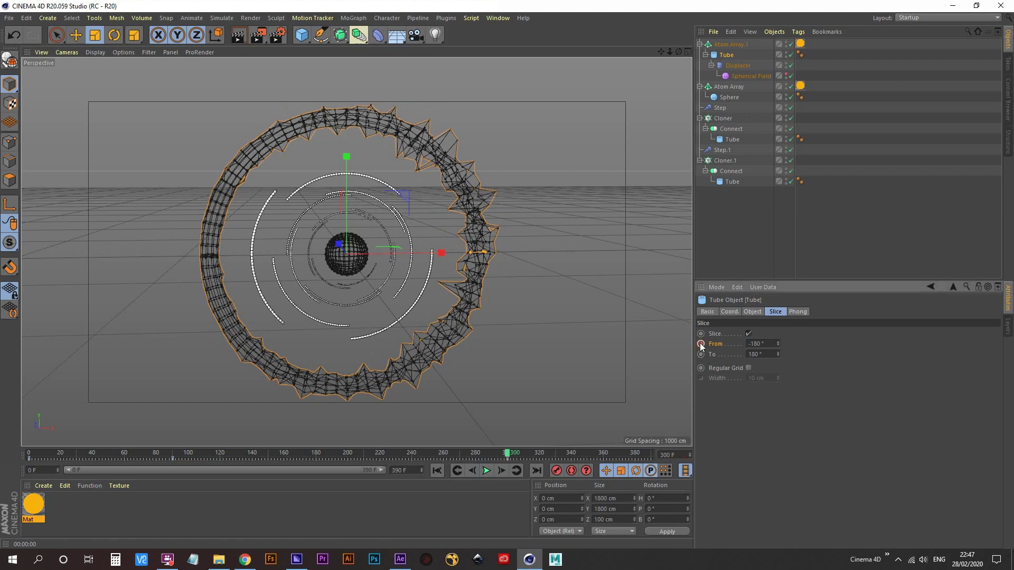
- At the final frame, 390, set the outer tube slice's From angle to 180° and record a keyframe
click(537, 471)
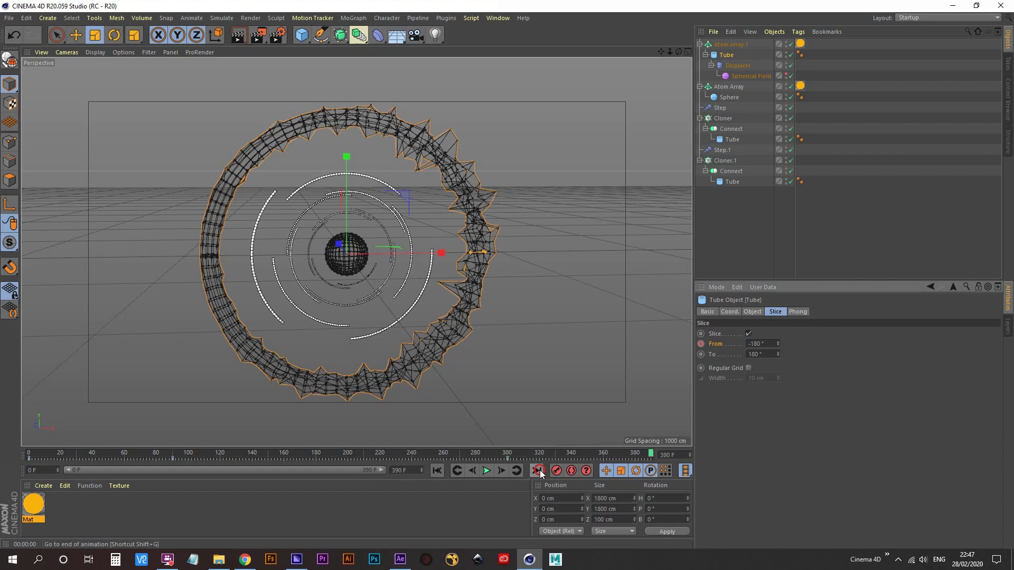
click(767, 344)
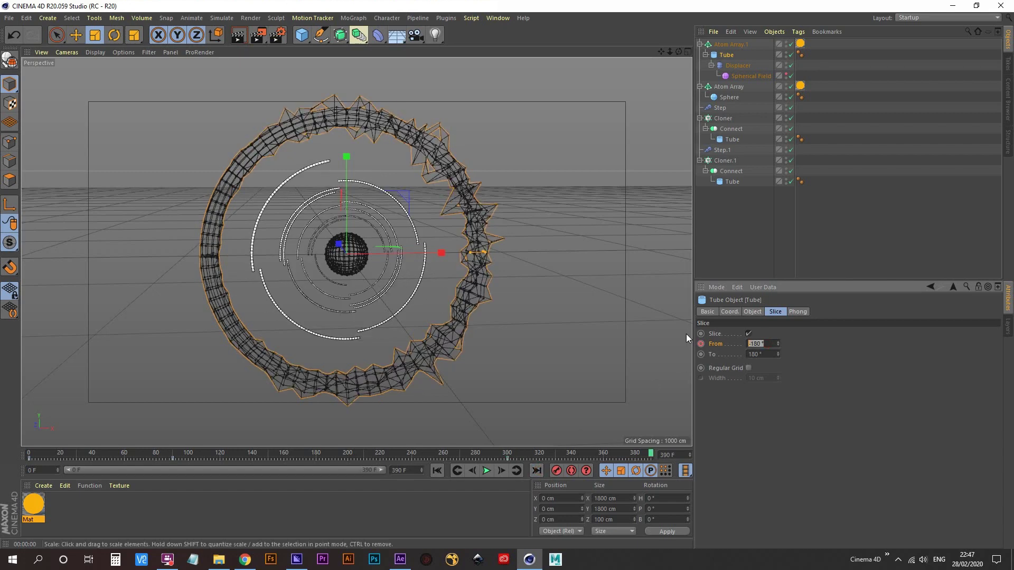
text(180)
key(Return)
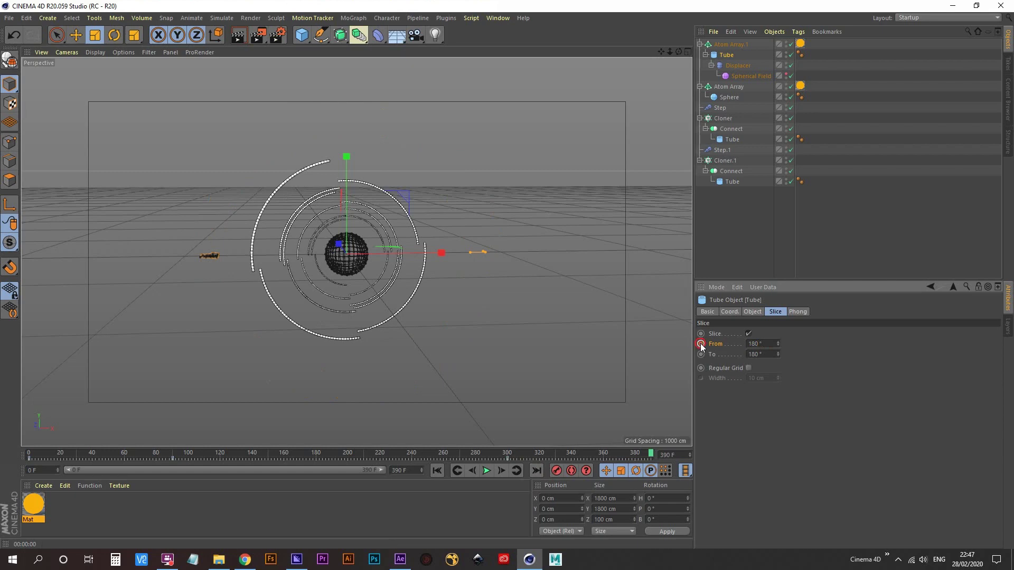
- Return to frame 0 and record a keyframe for the outer tube's bank rotation at 0°
drag(497, 454, 18, 467)
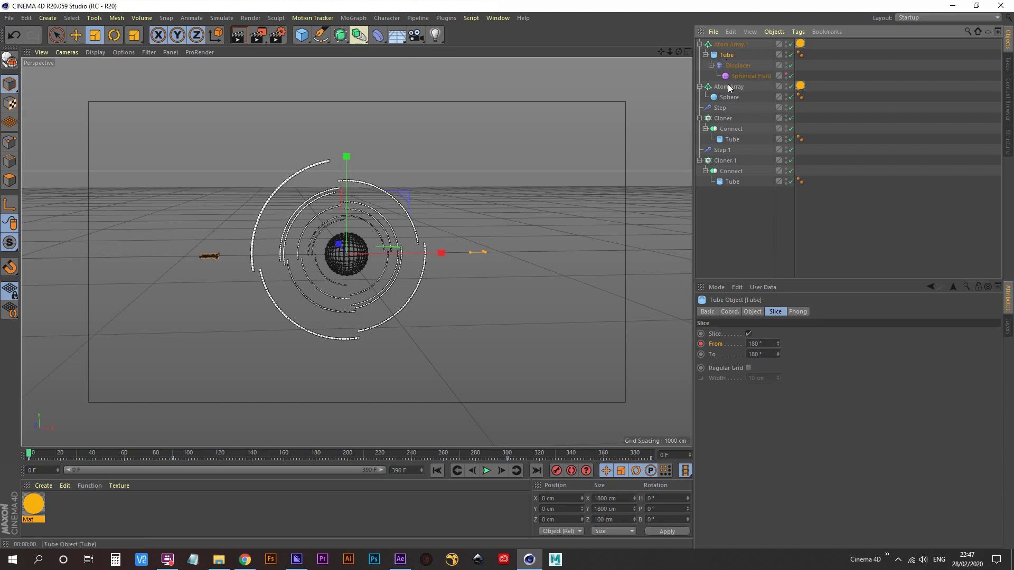
click(730, 311)
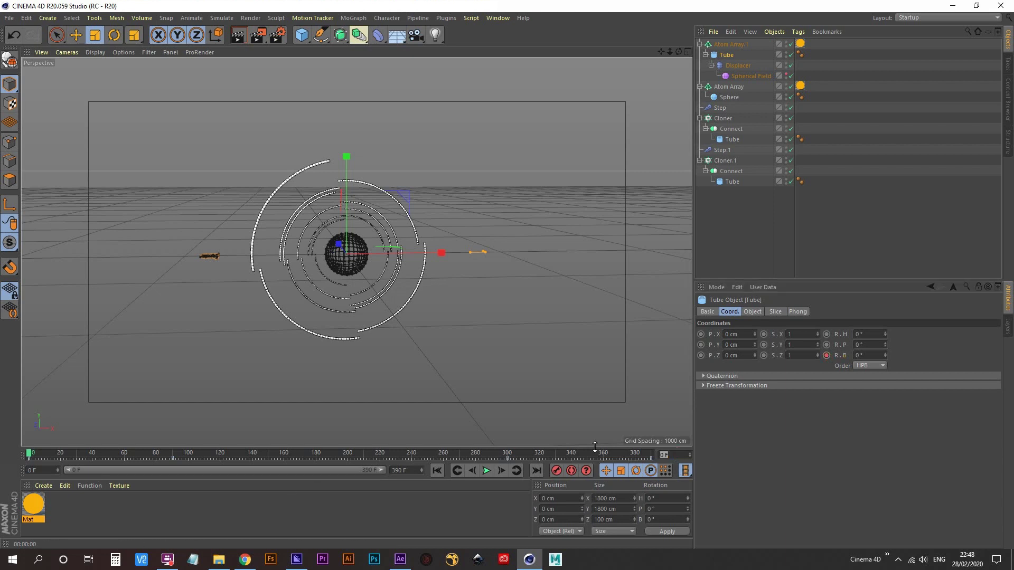
- Set the Tube's bank rotation (R.B) to -360° at frame 90 and record a keyframe for it
text(90)
key(Return)
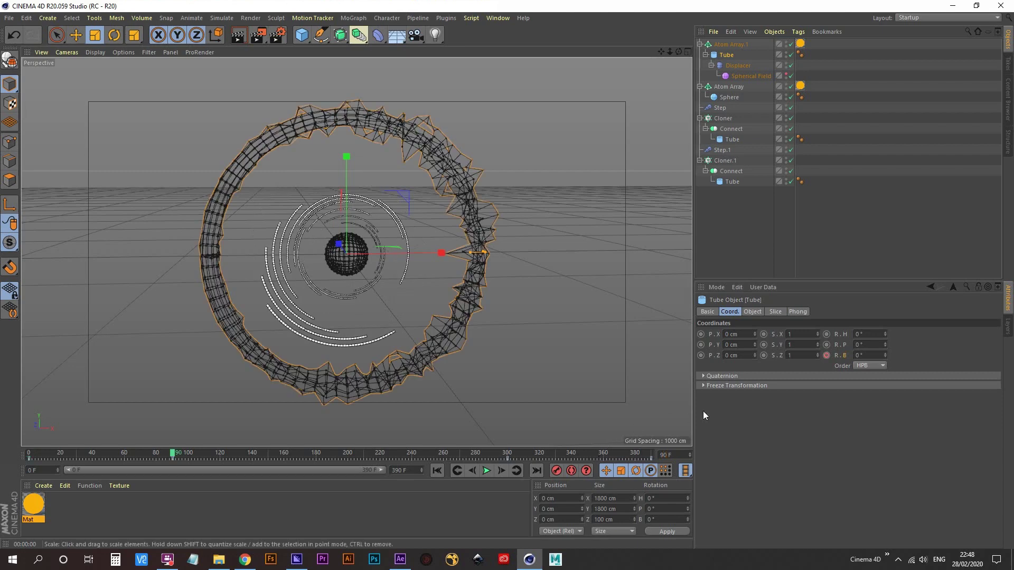
drag(885, 357, 885, 423)
click(880, 355)
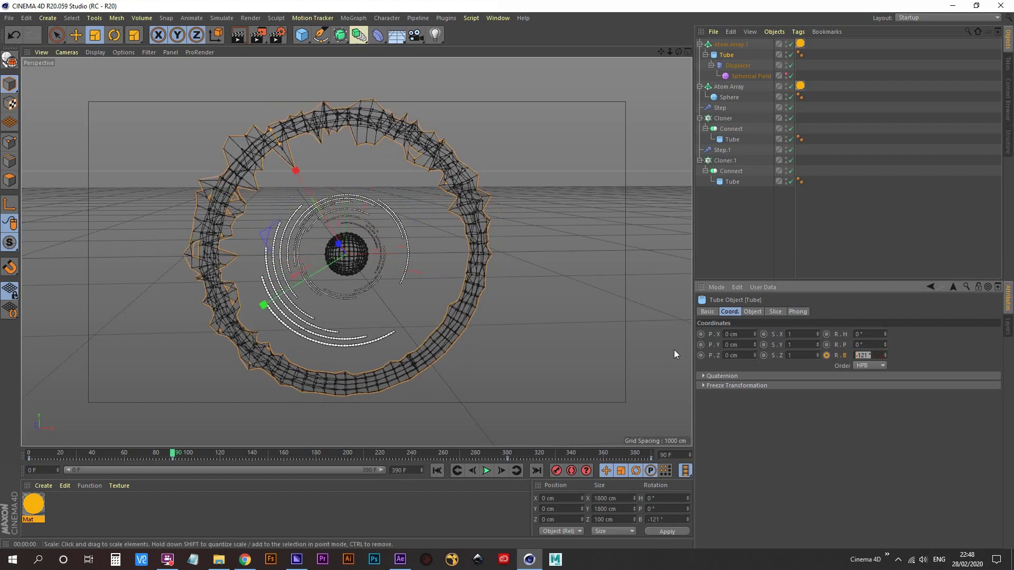
key(Return)
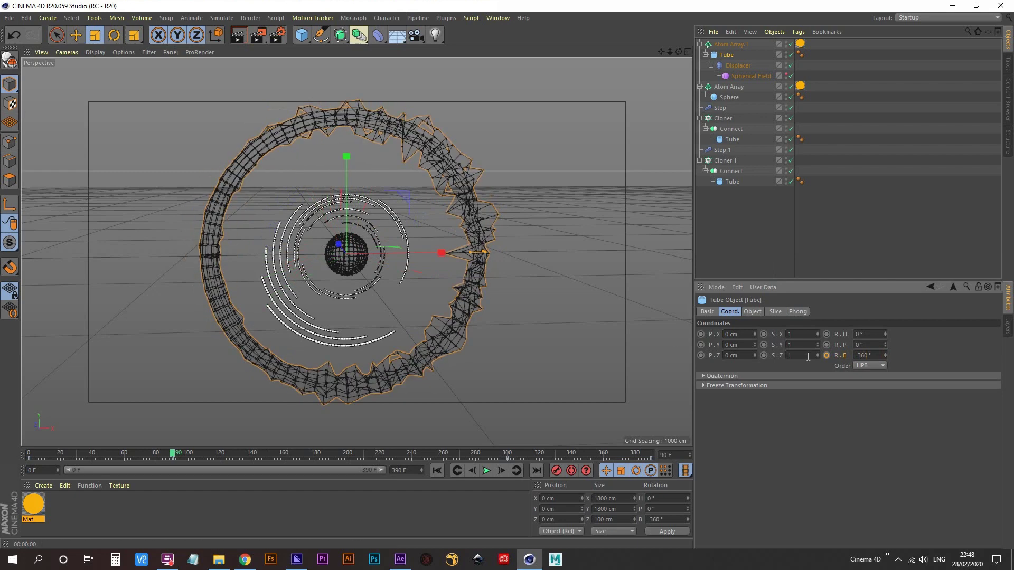
click(827, 355)
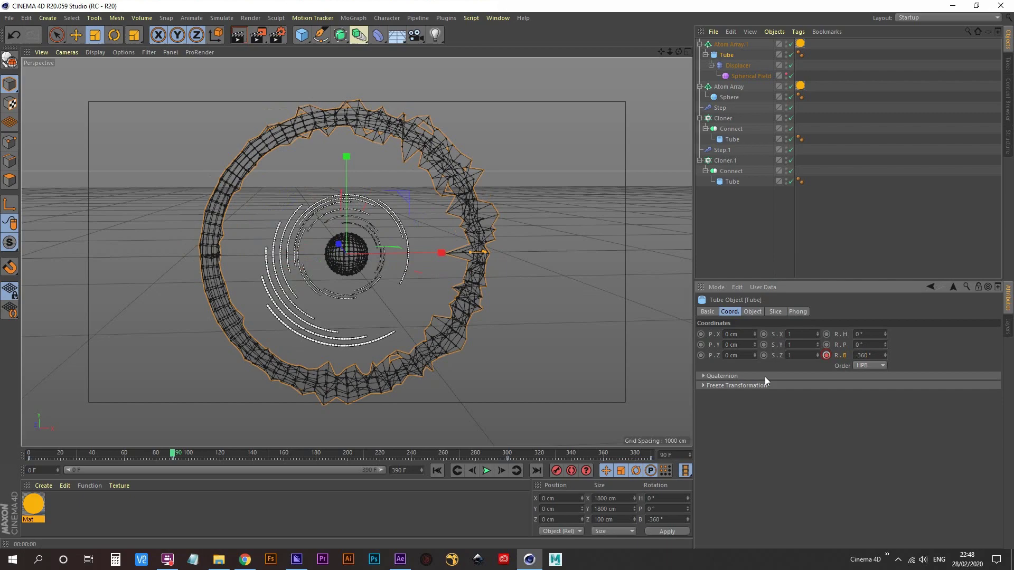
- Play the animation from the start to check the Tube's rotation up to frame 90
click(437, 471)
click(487, 471)
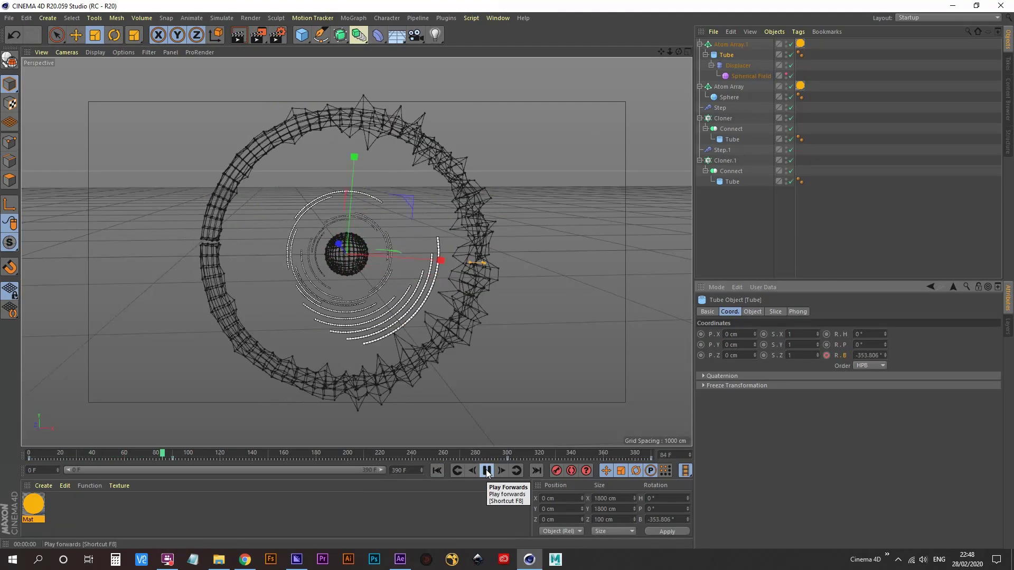
click(487, 472)
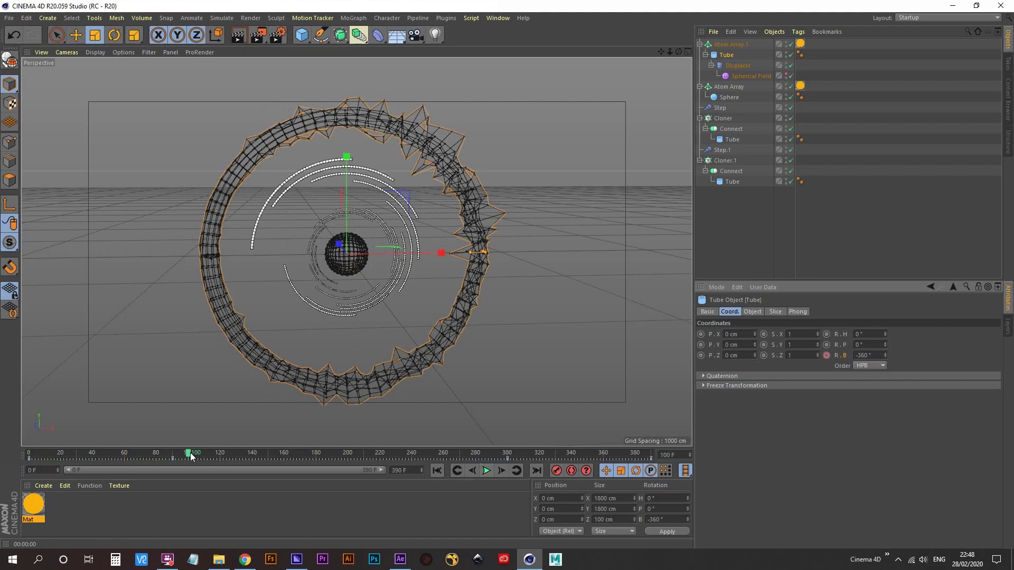
- Record a keyframe for the Tube's bank rotation at -360° on frame 300
drag(192, 457, 416, 461)
drag(503, 461, 692, 453)
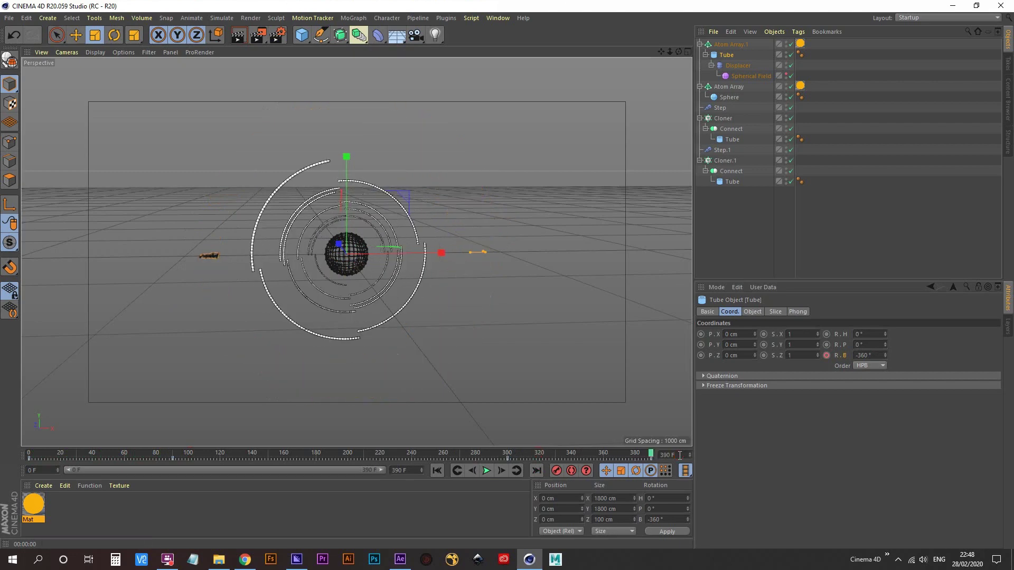
key(Return)
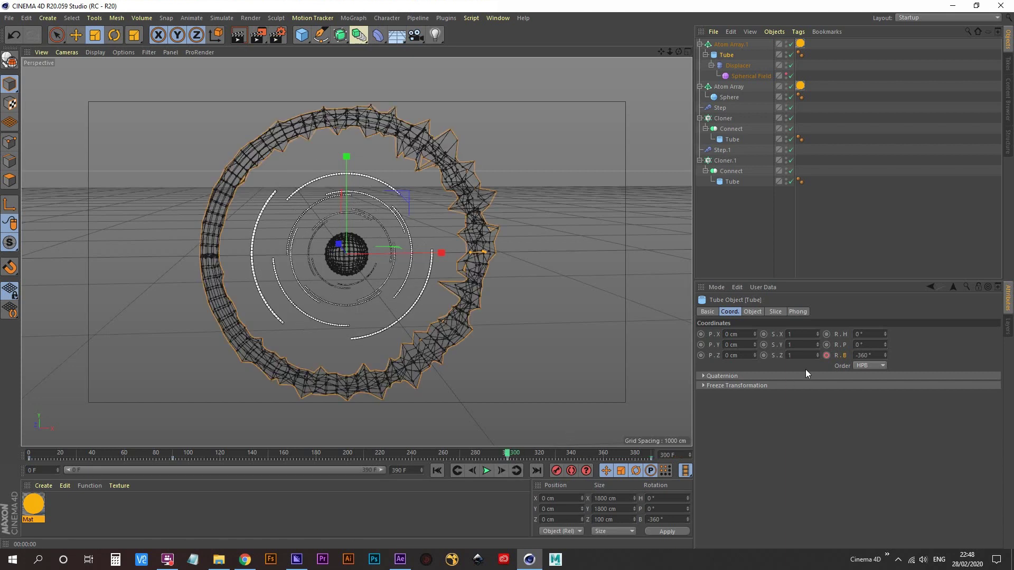
ctrl+click(827, 355)
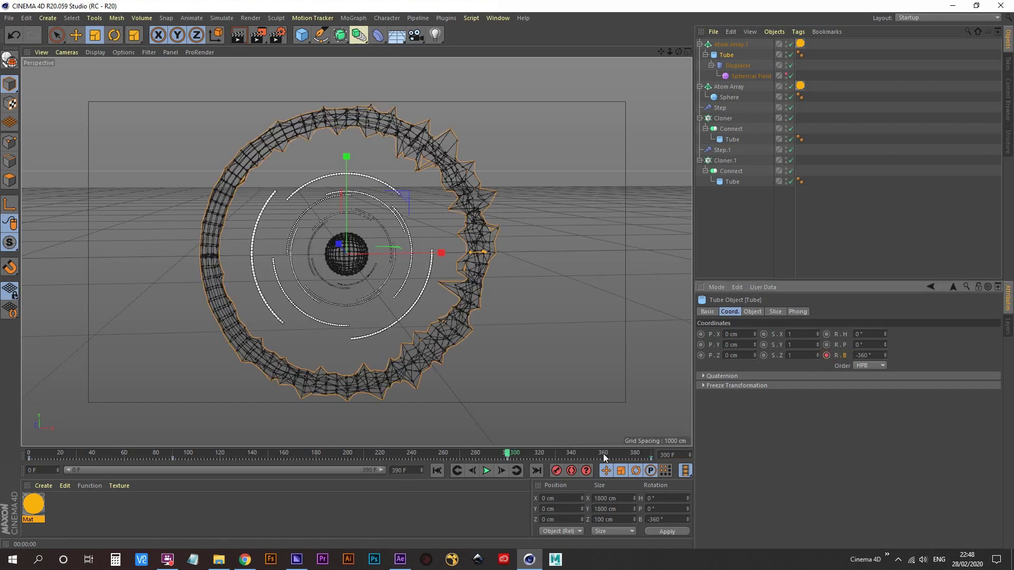
- Keyframe the Tube's bank rotation at the final frame, 390, returning it to its starting angle
click(536, 471)
click(876, 355)
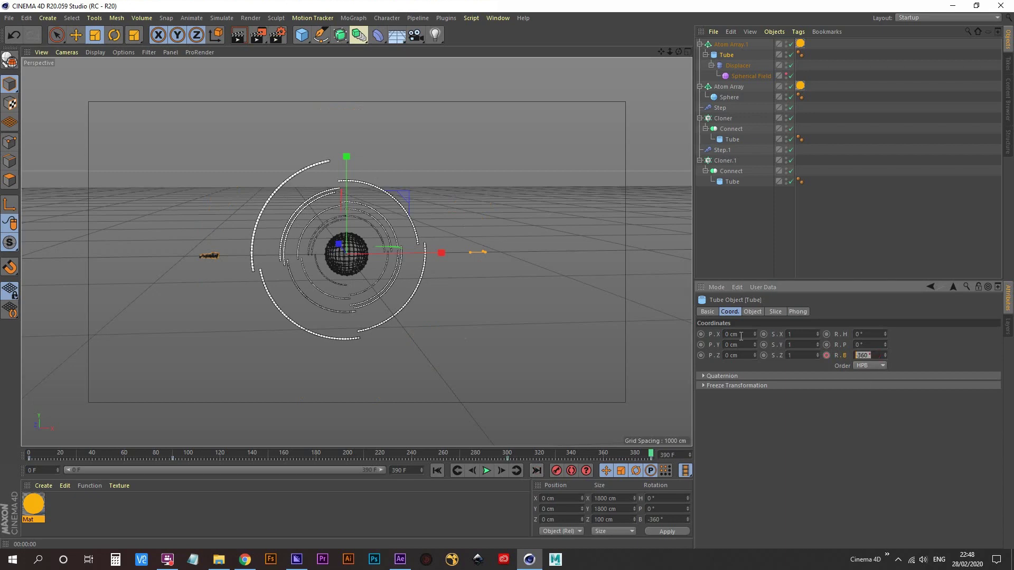
ctrl+click(827, 355)
- Play back and scrub the timeline to review the Tube's rotation, then return to frame 0
drag(651, 456, 504, 455)
click(486, 471)
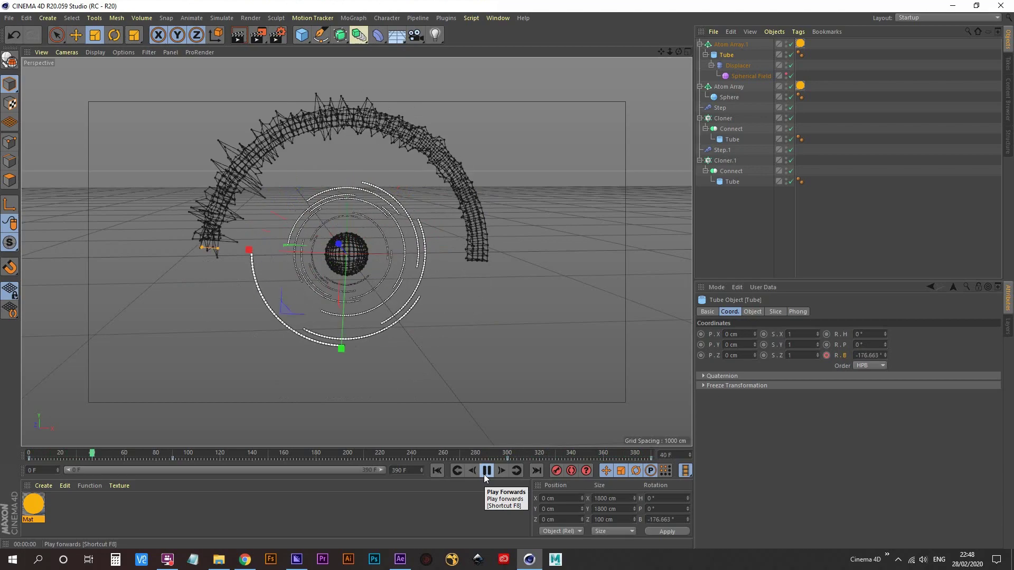
click(485, 475)
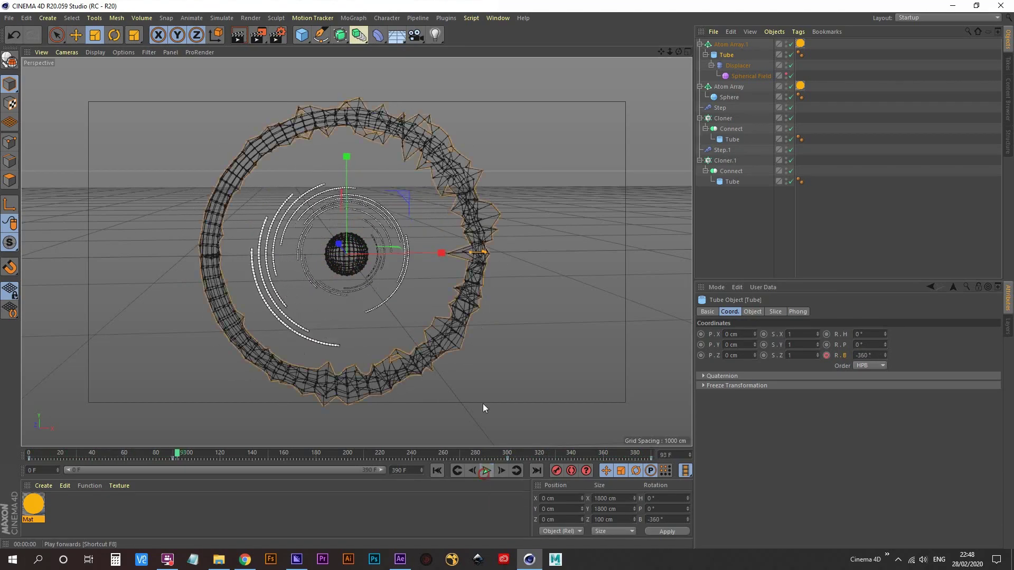
drag(180, 458, 2, 463)
click(486, 471)
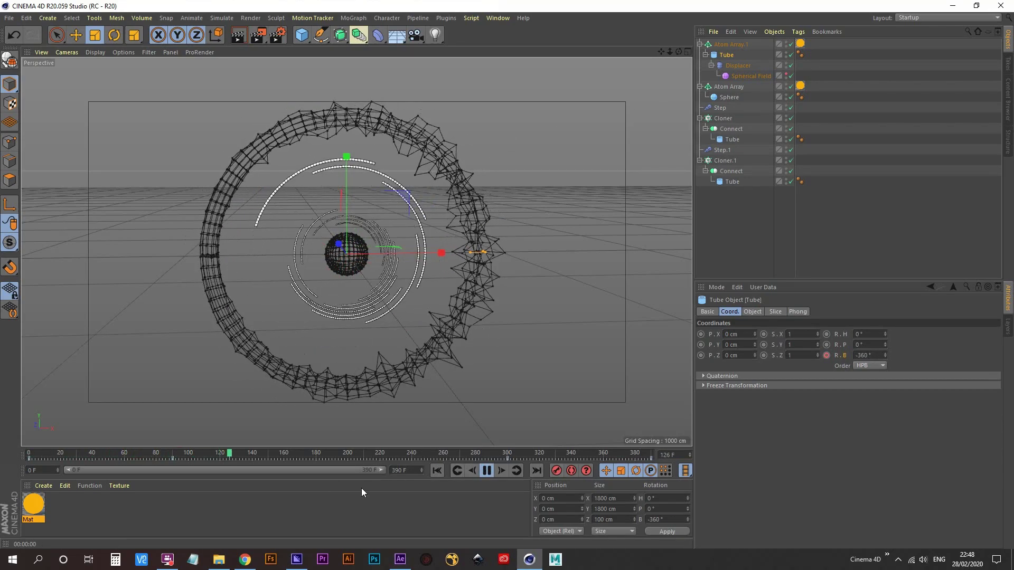
click(437, 471)
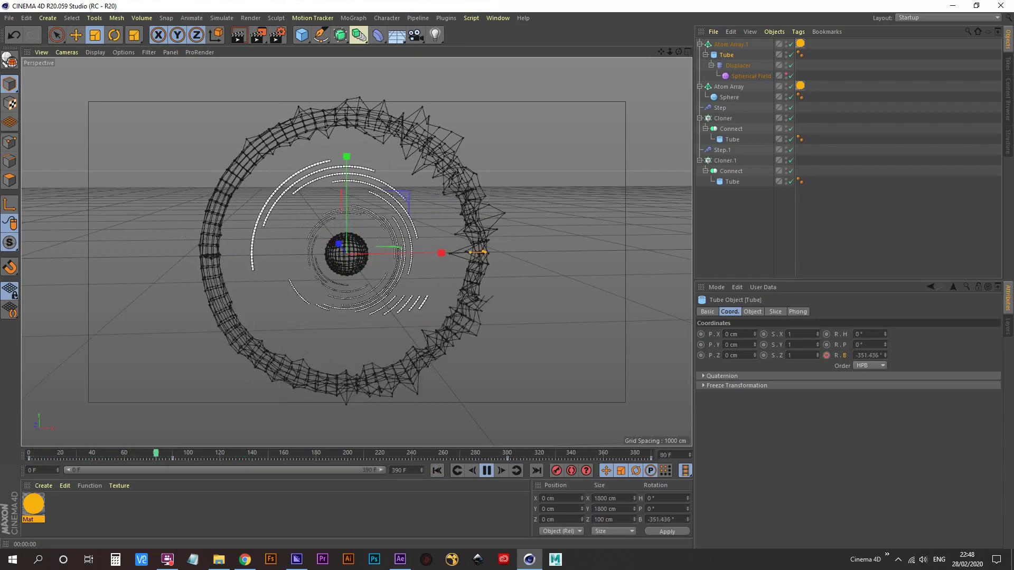
click(488, 470)
click(438, 470)
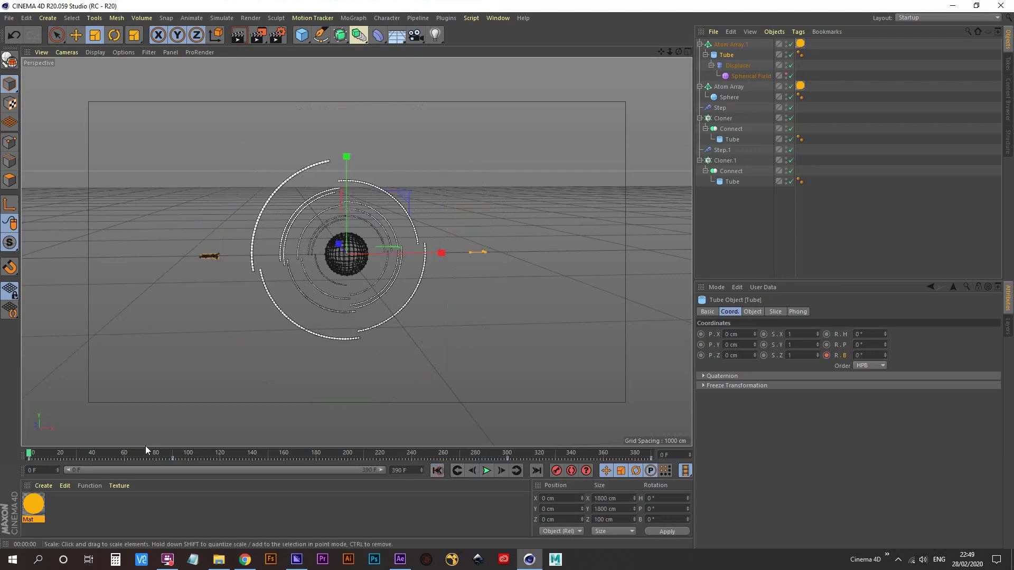
- Set the Displacer's strength to 0% at frame 0 and record a keyframe for it
click(738, 66)
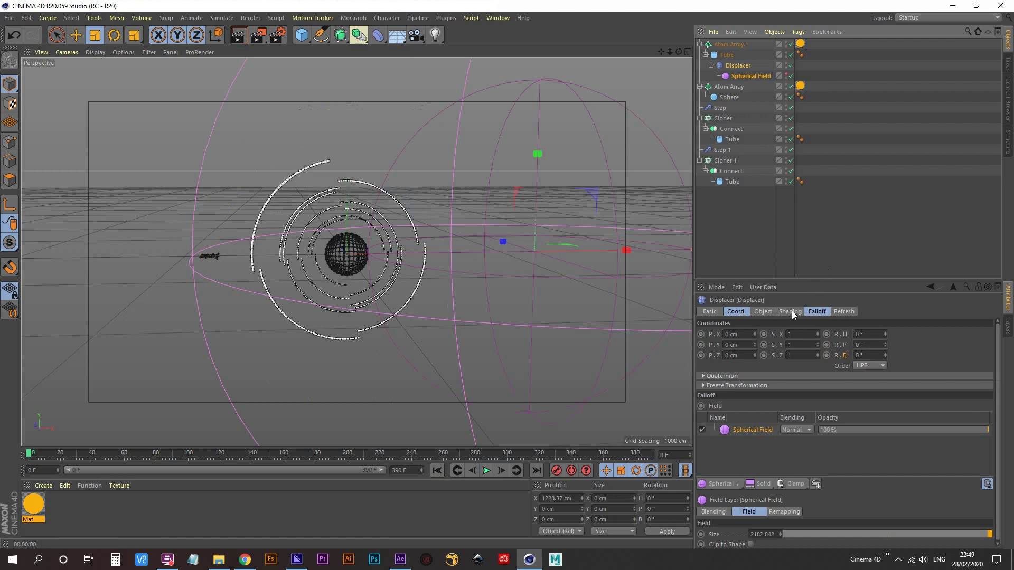
click(763, 312)
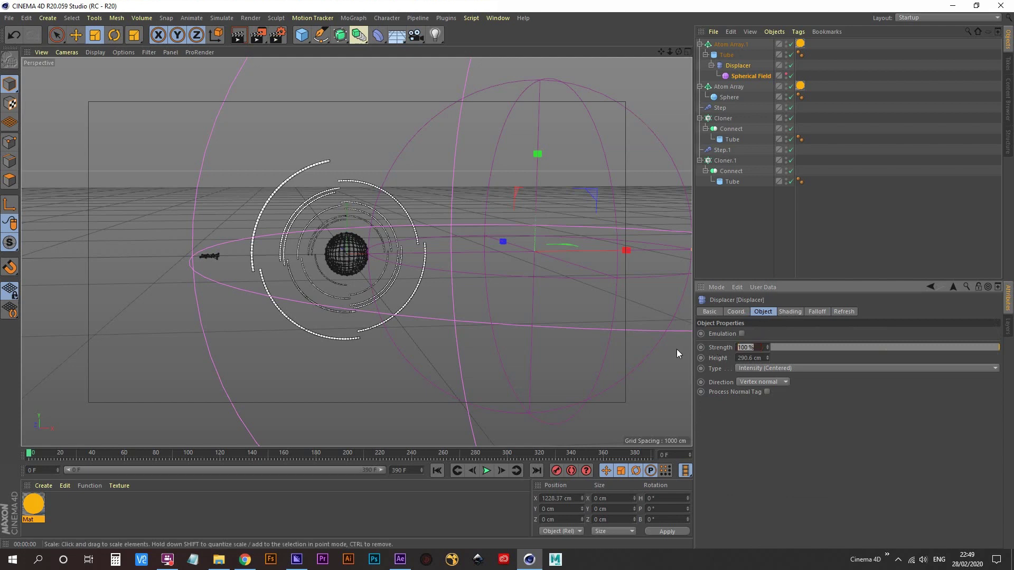
text(0)
key(Return)
click(701, 347)
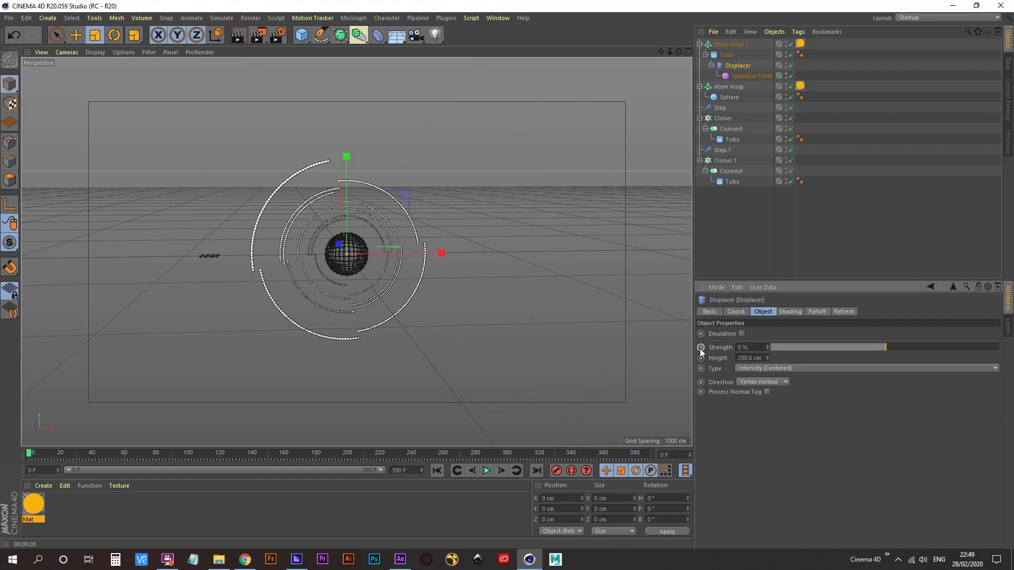
- Record another keyframe for the Displacer's strength at 0% on frame 90
click(485, 471)
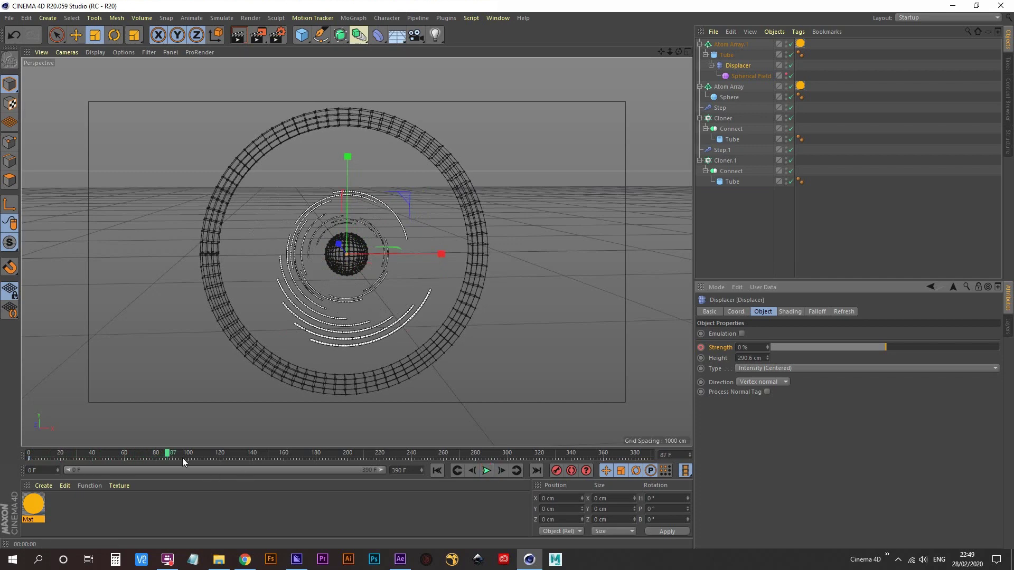
drag(172, 457, 162, 458)
text(9)
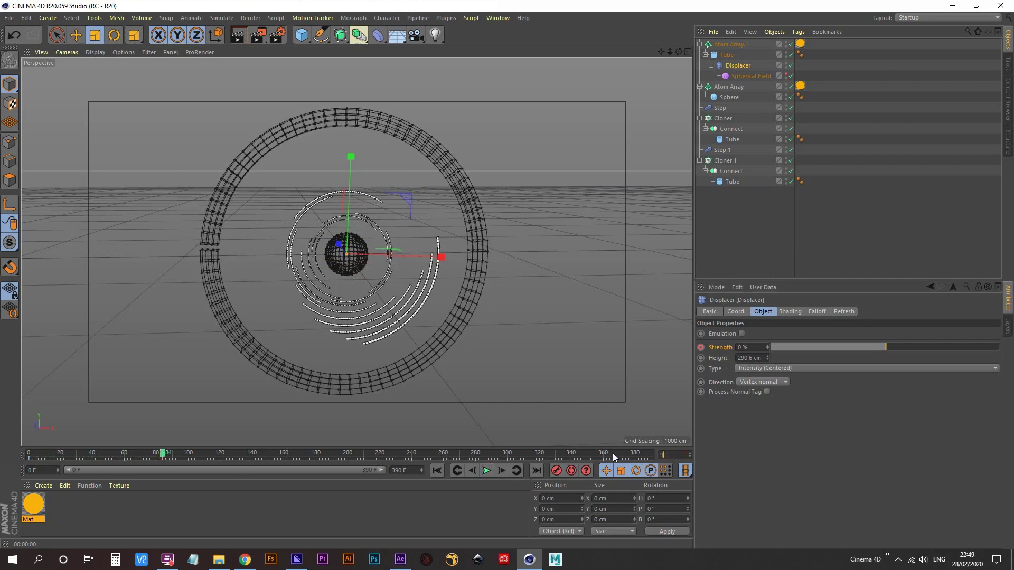
text(0)
key(Return)
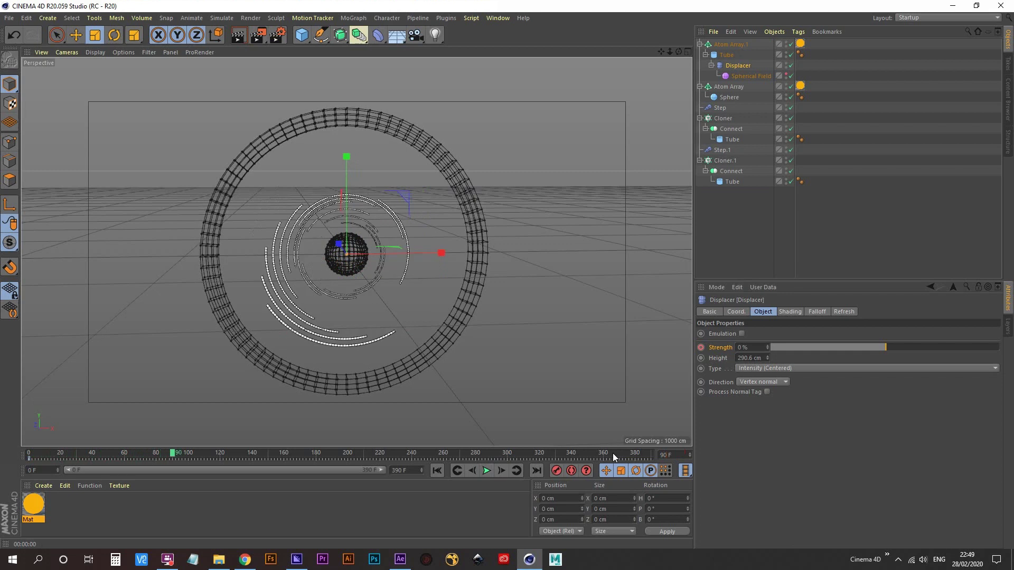
click(701, 348)
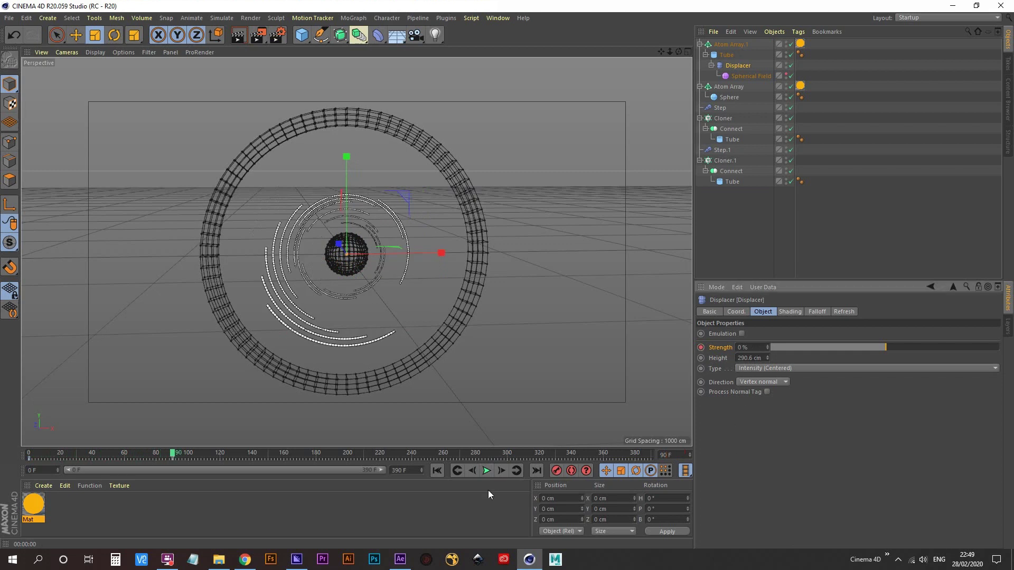
- Set the Displacer's strength to 100% at frame 105 and keyframe it
click(678, 453)
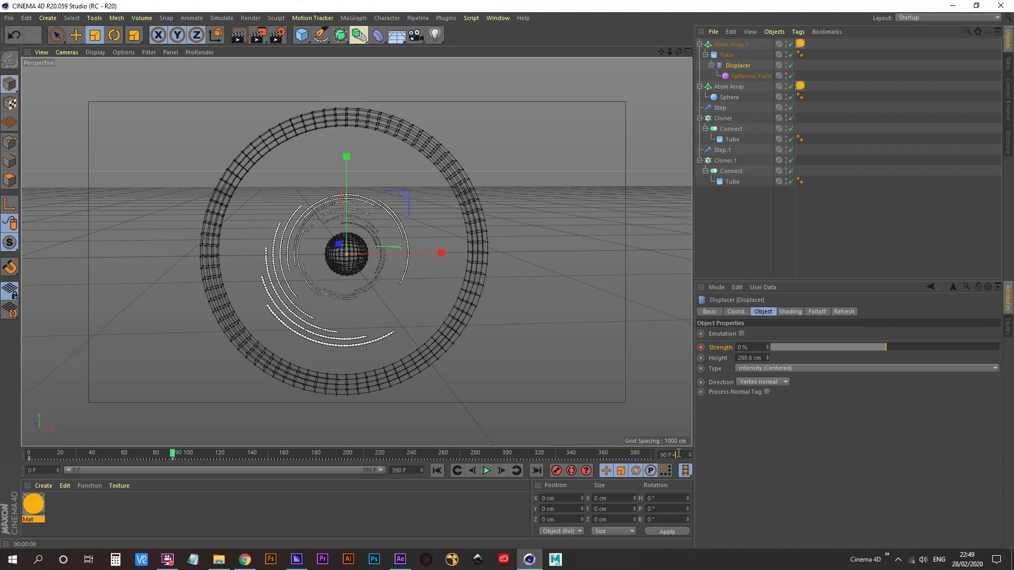
text(105)
key(Return)
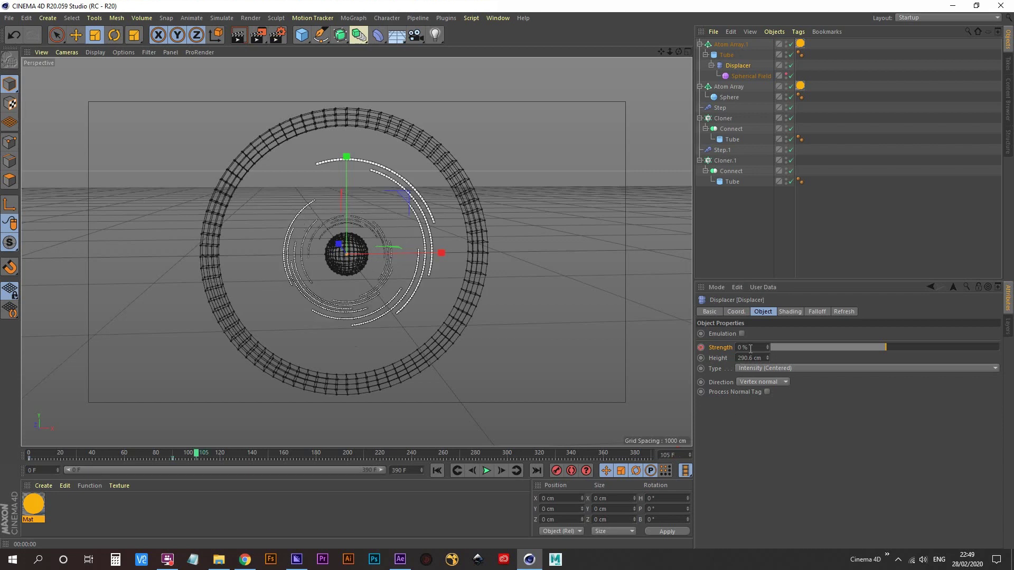
text(100)
key(Return)
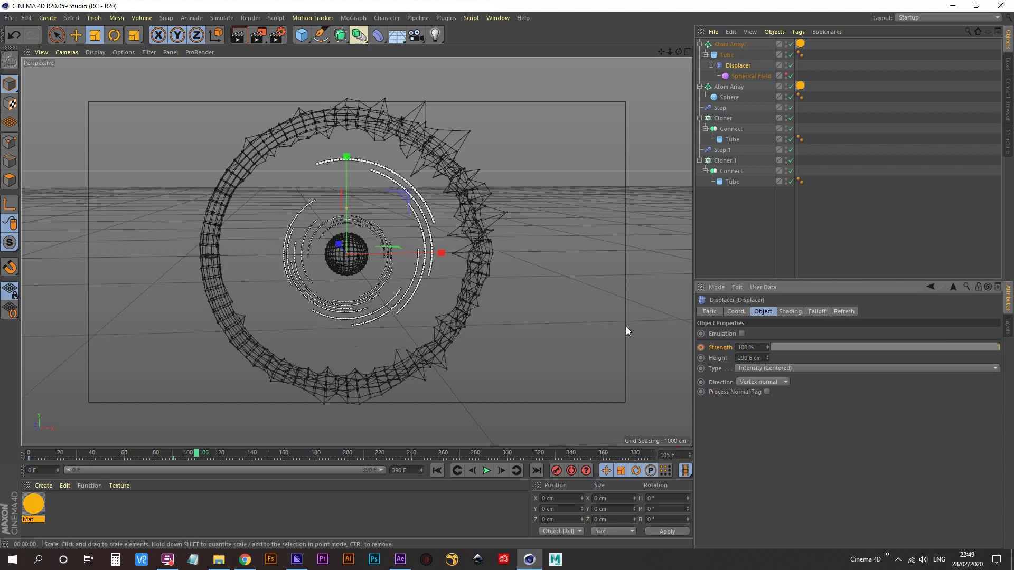
- Play the animation from the start to check how the displacement builds up on the ring
click(437, 470)
click(487, 471)
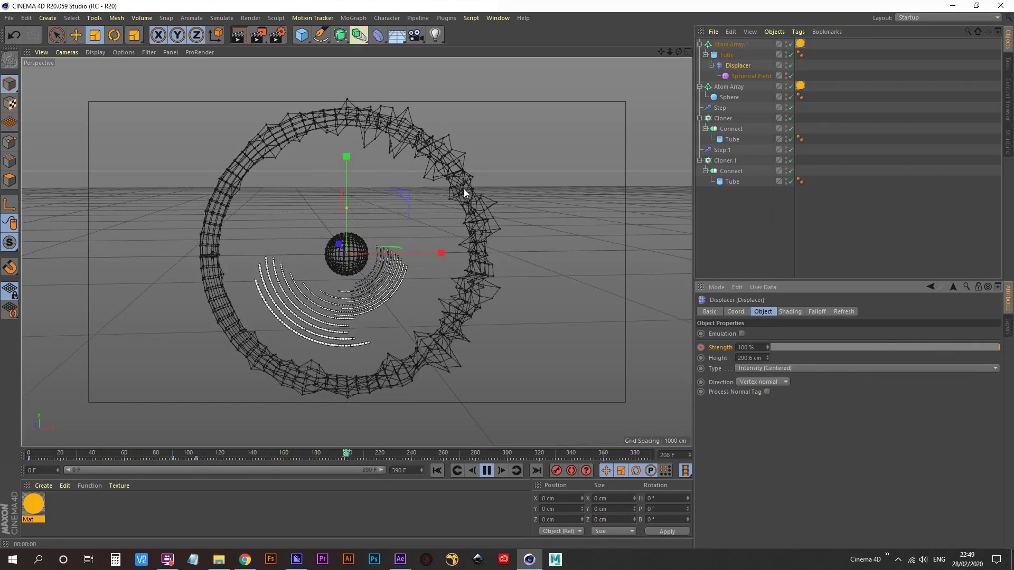
click(489, 470)
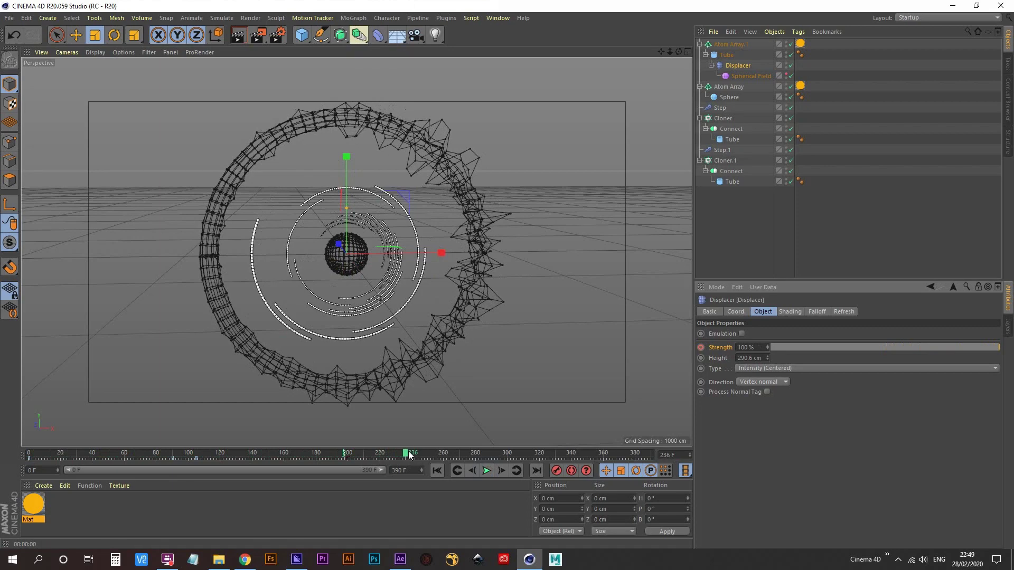
- Keyframe the Displacer's strength at 100% on frame 285 and at 0% on frame 300
drag(408, 452, 669, 454)
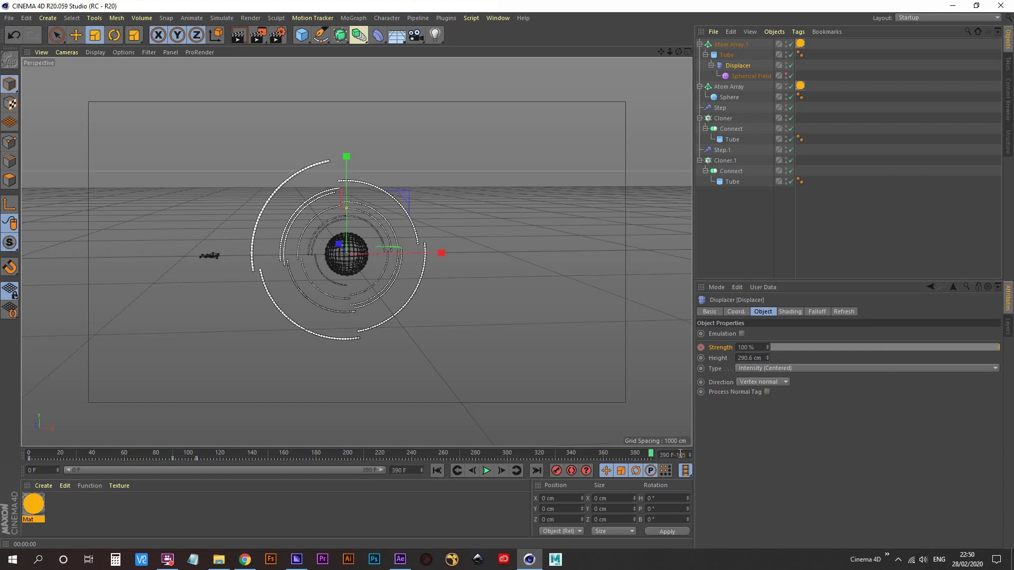
key(Return)
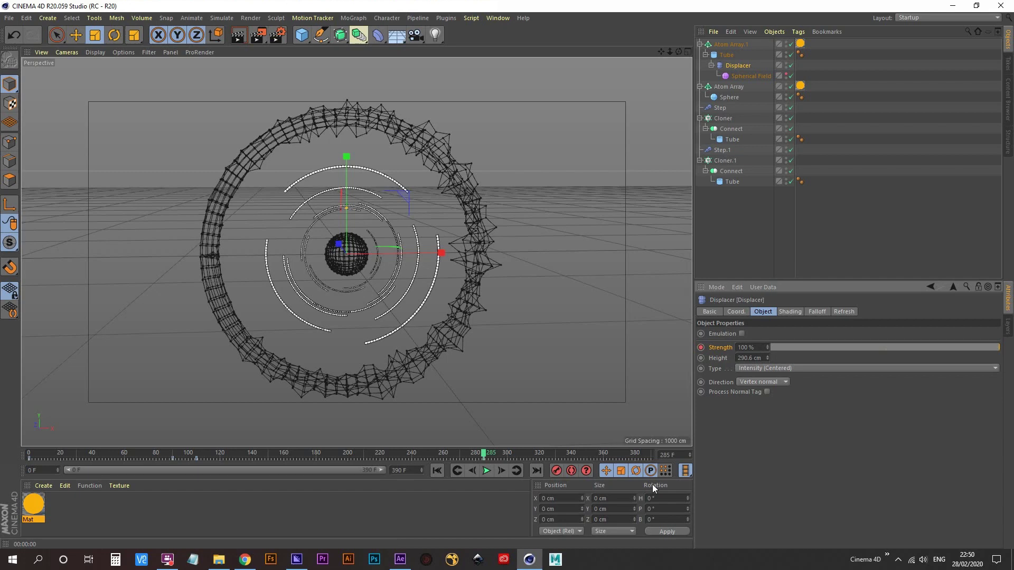
click(681, 456)
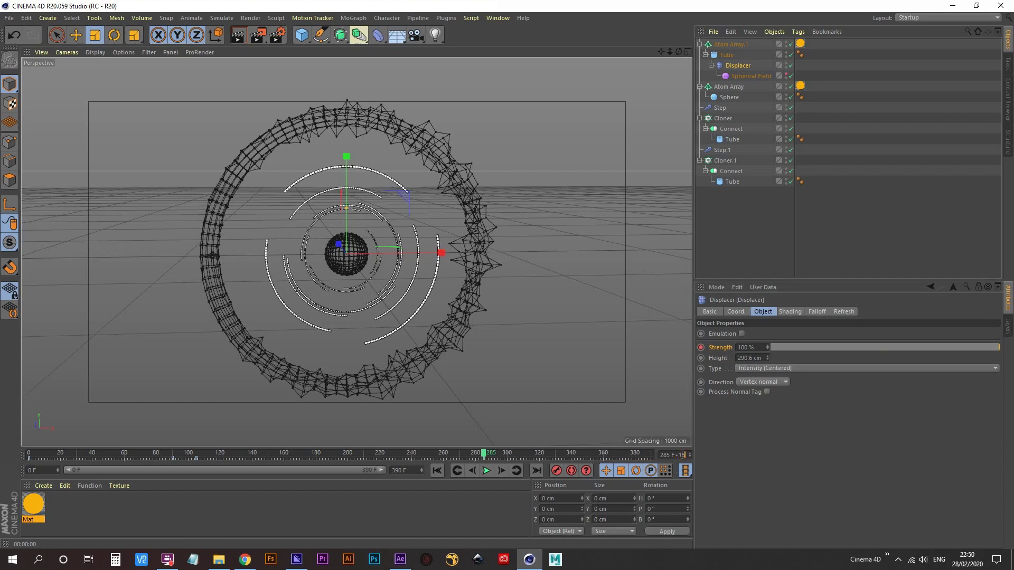
text(+15)
key(Return)
drag(759, 347, 682, 348)
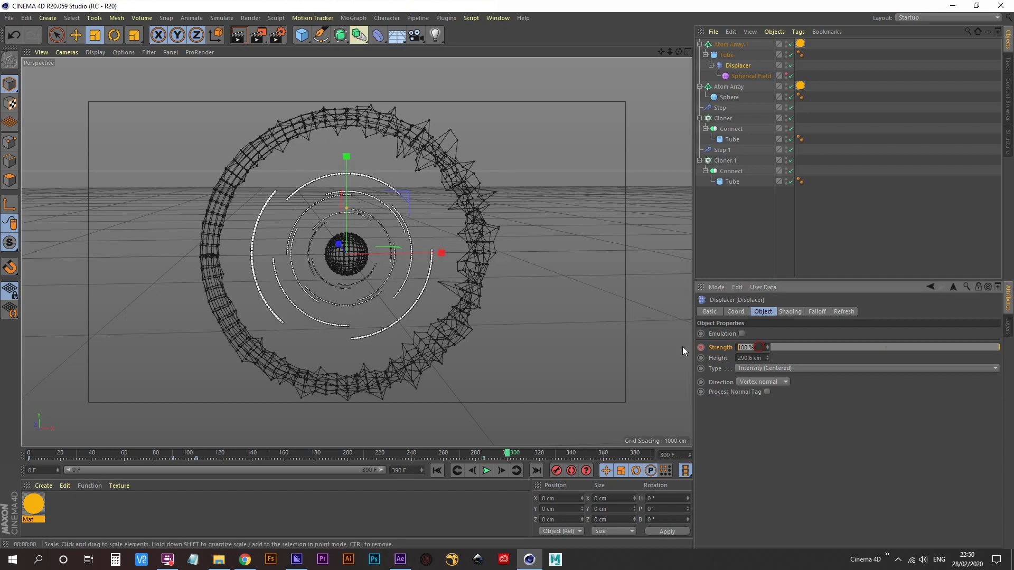
text(0)
key(Return)
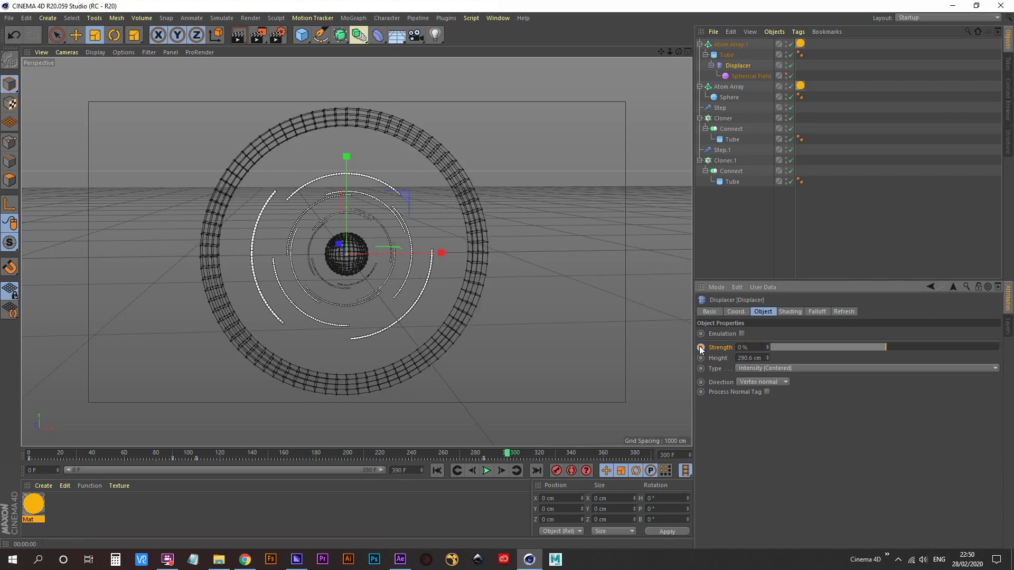
click(700, 347)
- Play and scrub through the timeline to review the ring's combined rotation and displacement animation
click(486, 471)
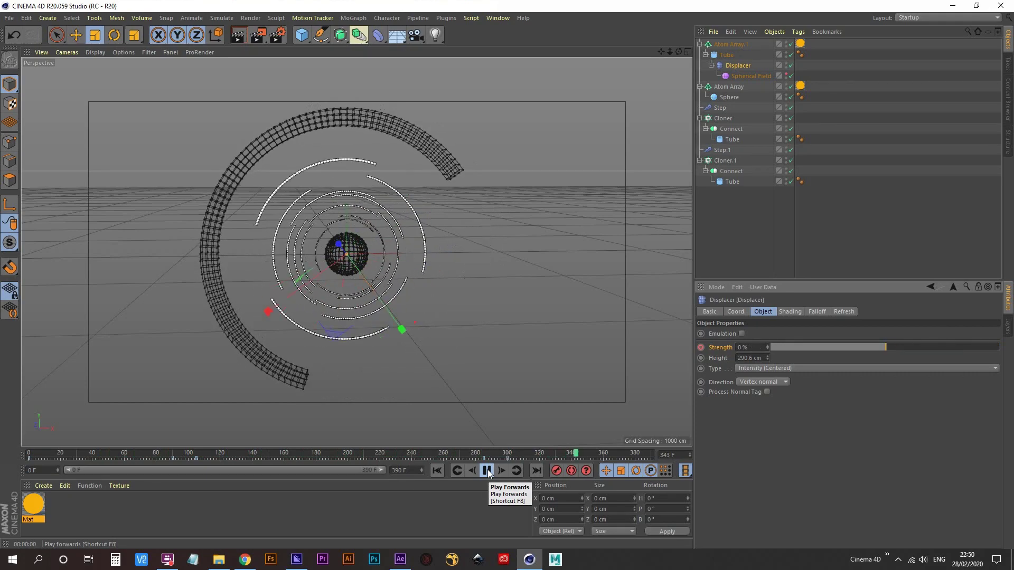
drag(487, 452, 596, 451)
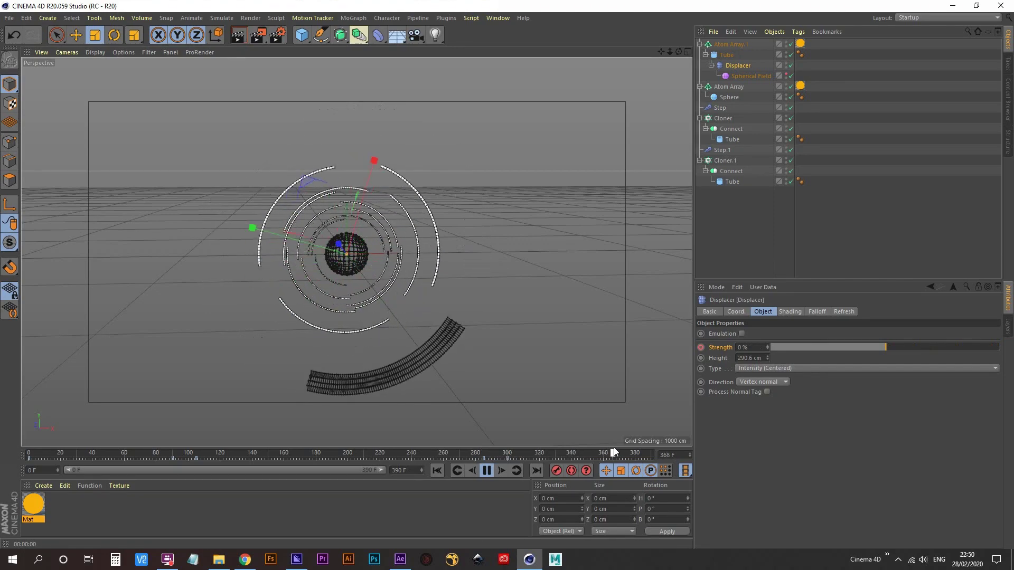
click(524, 452)
drag(525, 449, 0, 445)
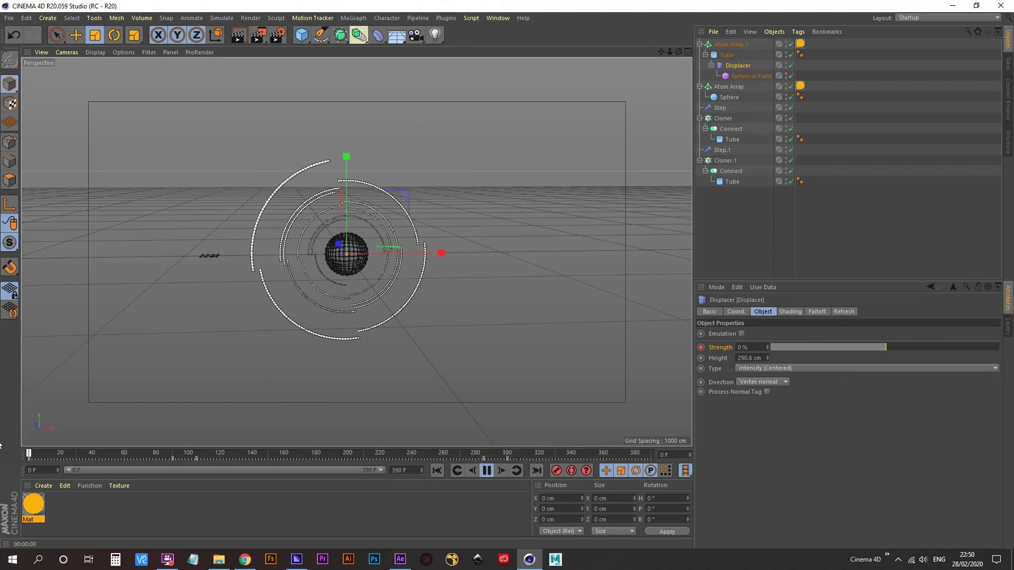
- Stop the playback and create a cube measuring 7 cm in X, 5 cm in Y and 5 cm in Z
click(487, 471)
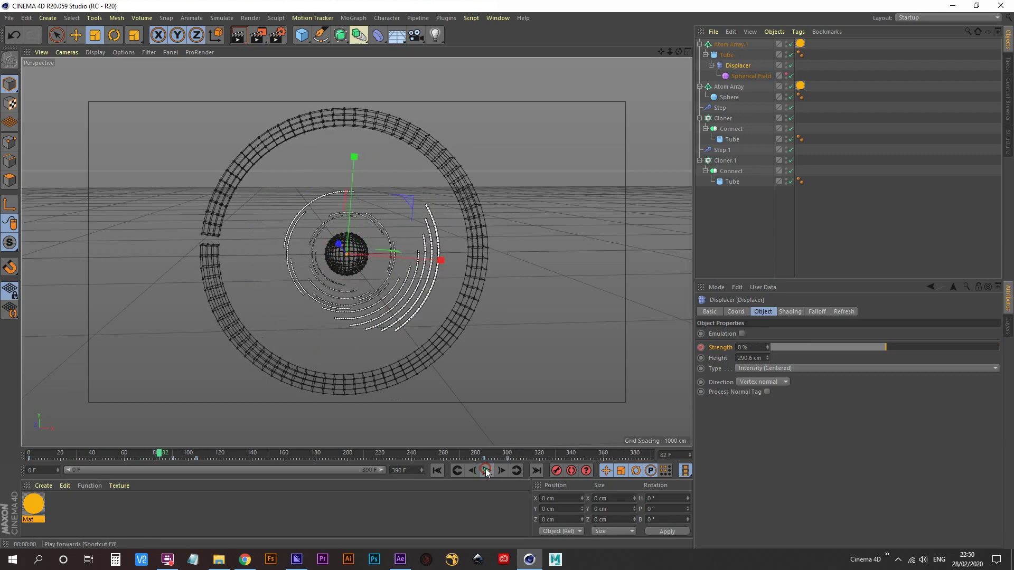
click(301, 37)
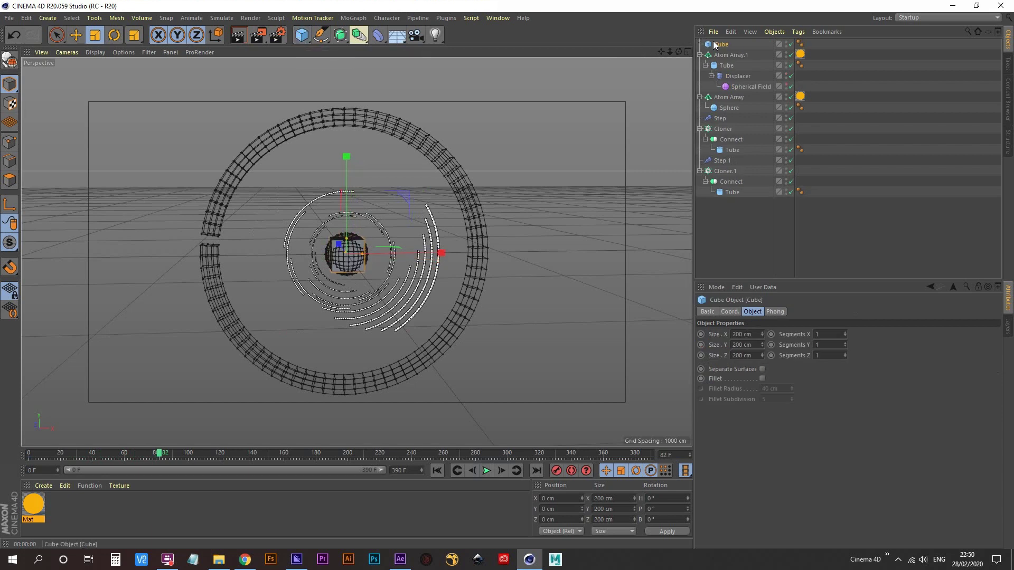
click(758, 333)
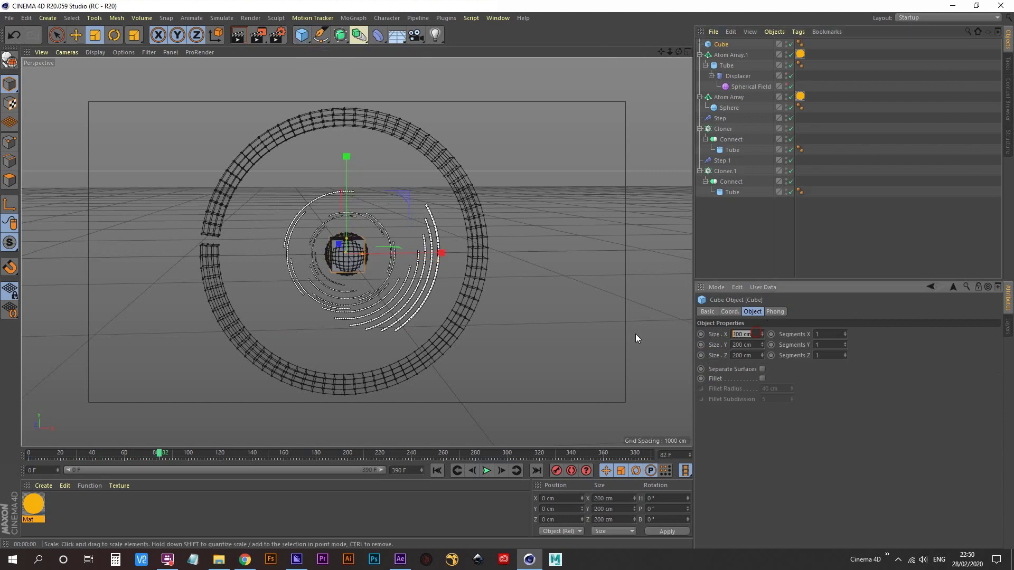
text(7)
key(Tab)
text(5)
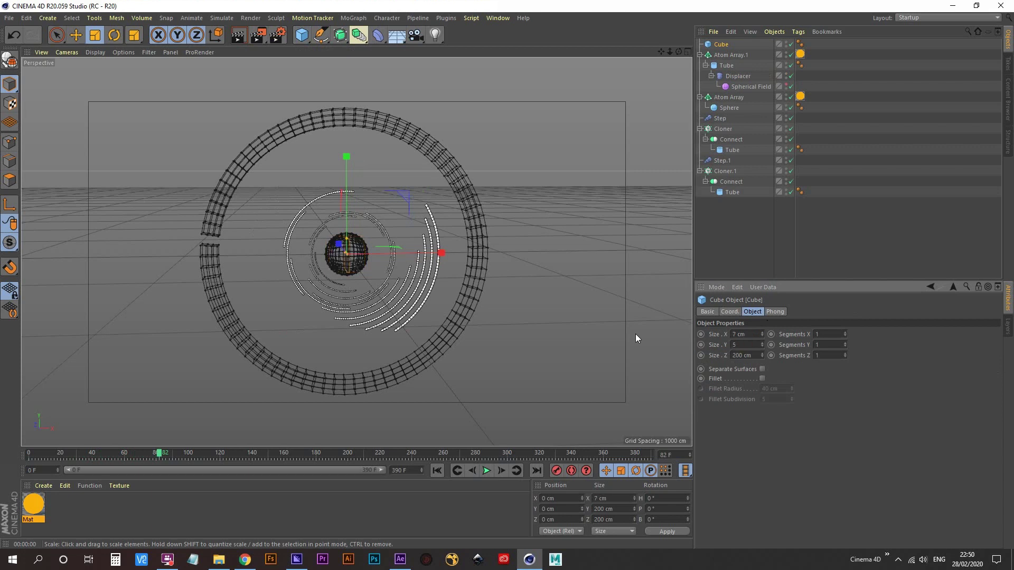
key(Tab)
text(5)
key(Tab)
click(726, 46)
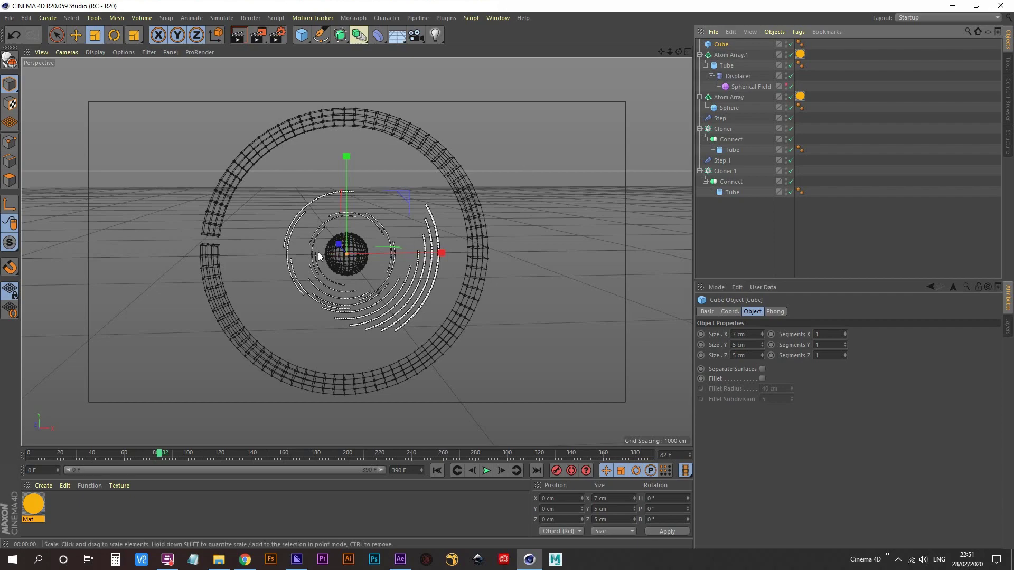
- Lengthen the cube along its X axis, setting Size X to 11 cm
key(s)
mouse_move(381, 249)
alt+right_down()
mouse_move(283, 322)
mouse_move(392, 252)
alt+right_up()
drag(401, 246, 417, 242)
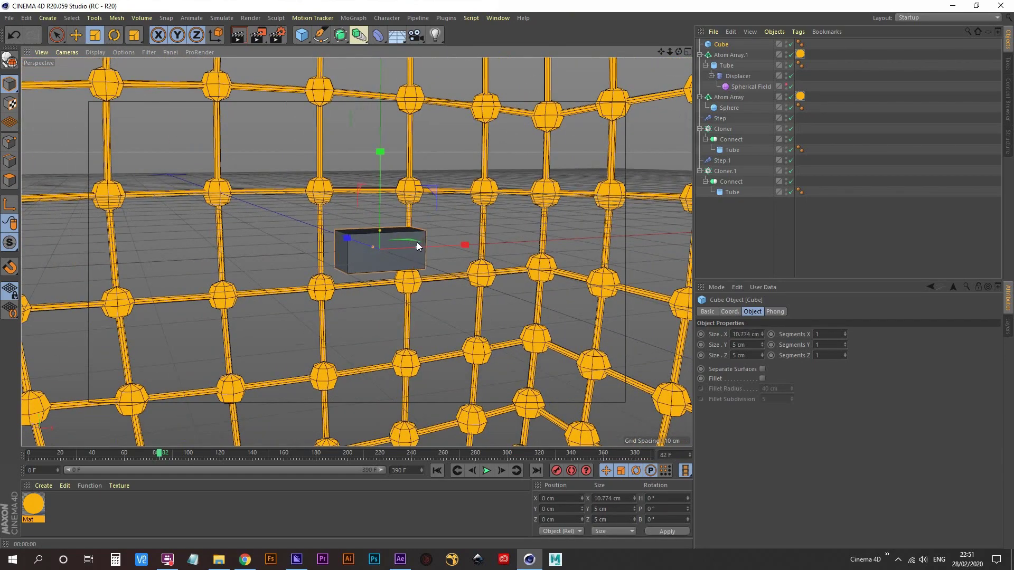
double_click(749, 334)
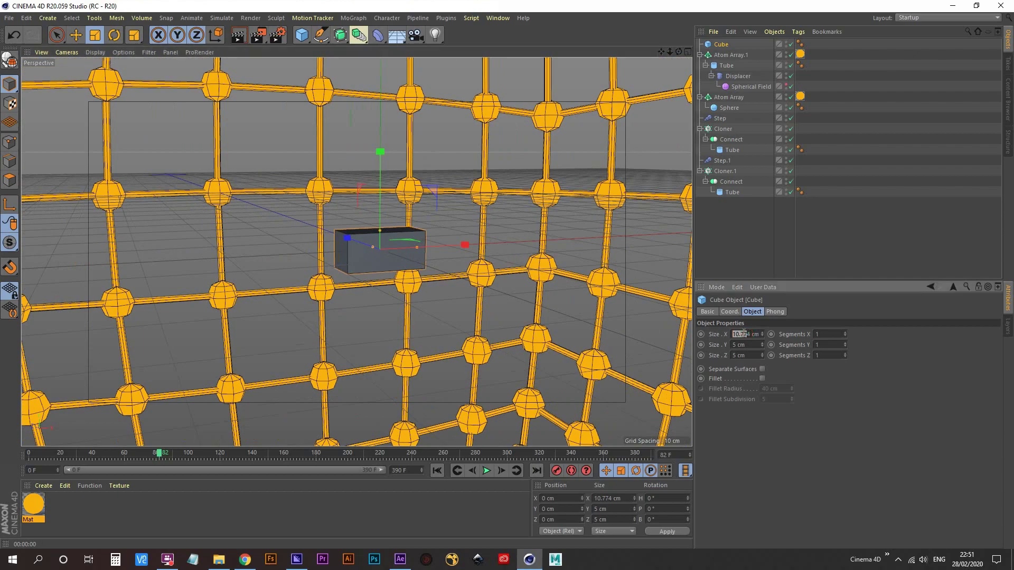
text(11)
key(Return)
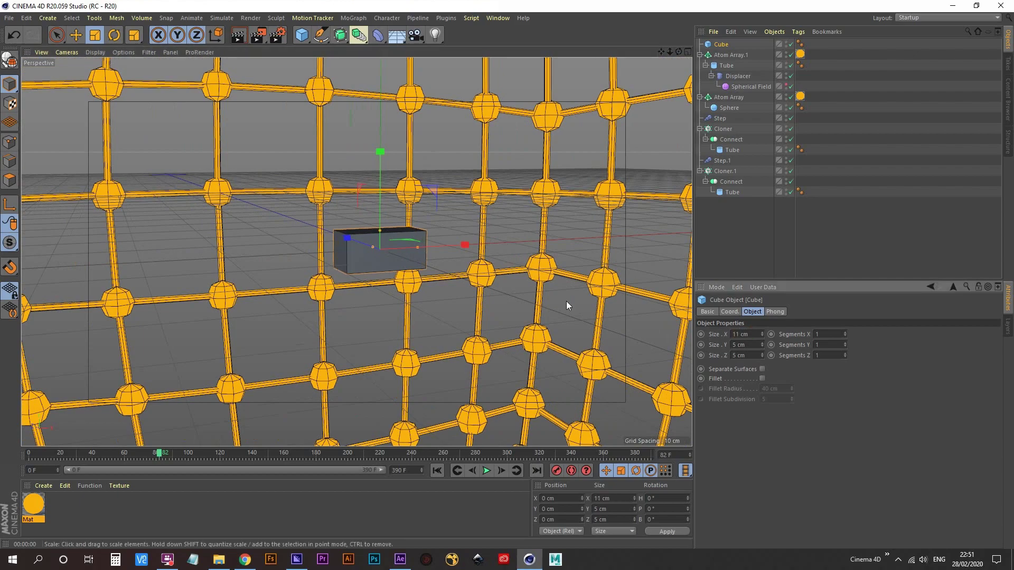
- Add a MoGraph Cloner, place the cube inside it and set the cloner mode to Radial
scroll(380, 258, down, 6)
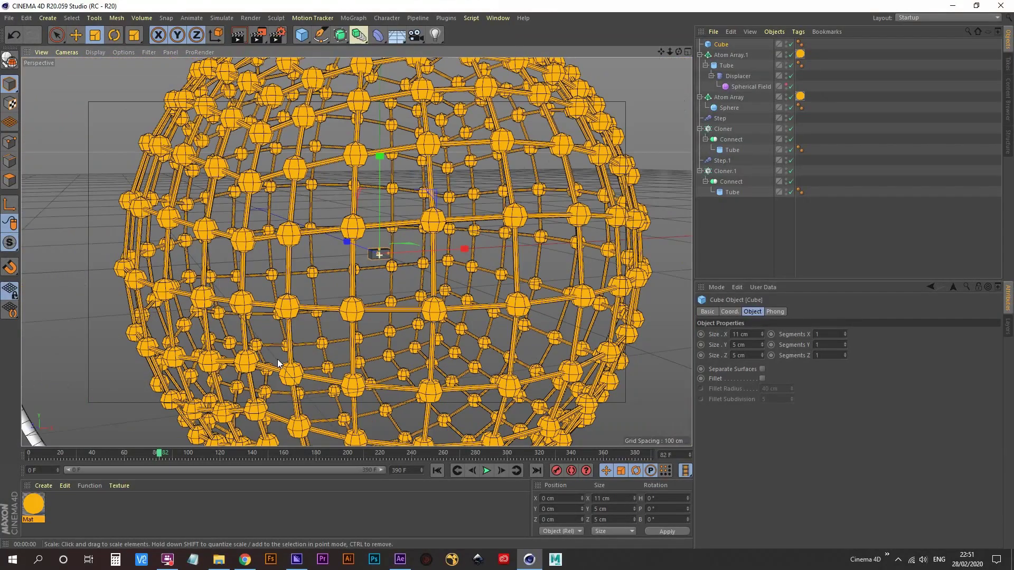
scroll(277, 359, down, 6)
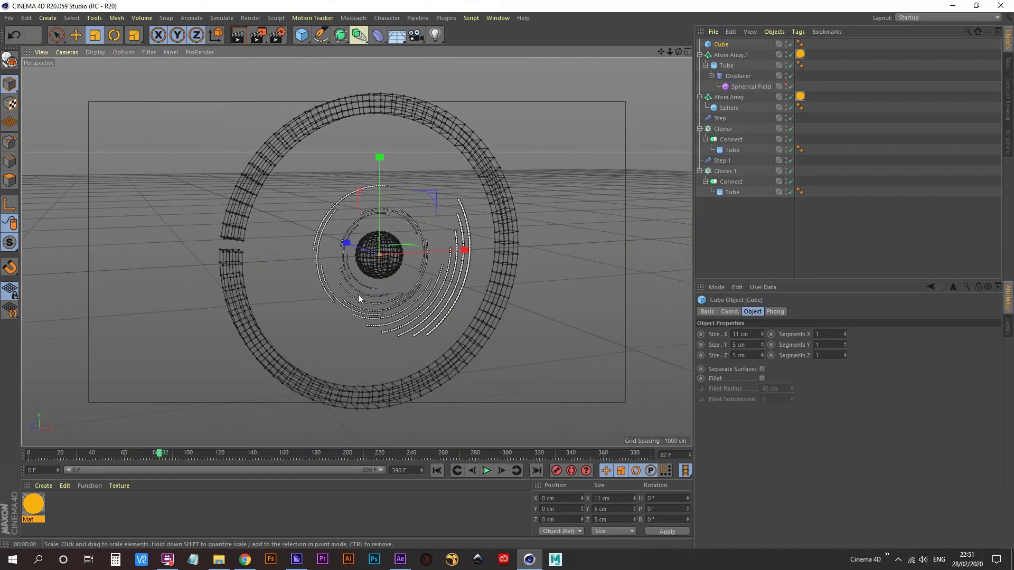
click(353, 18)
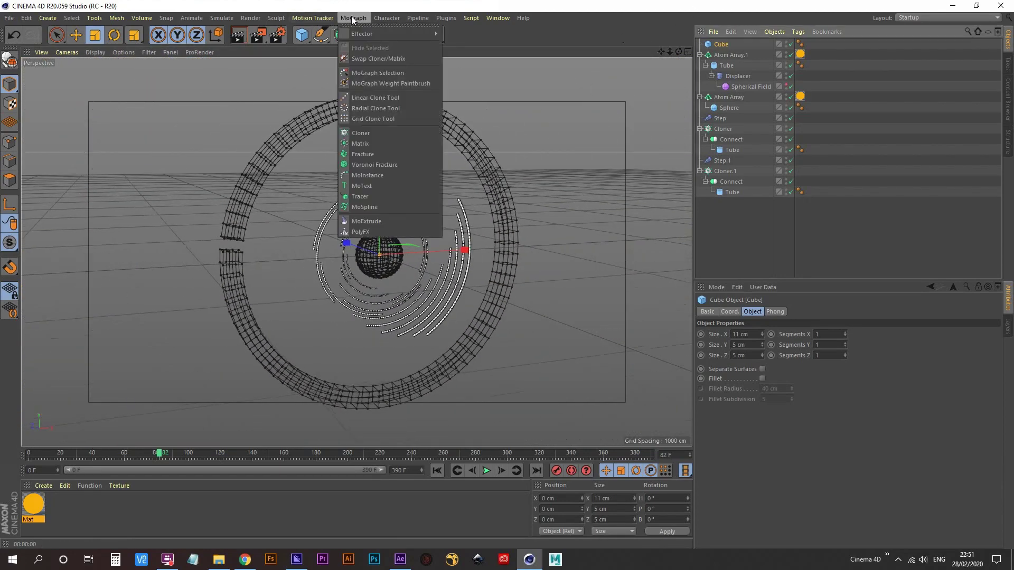
click(358, 135)
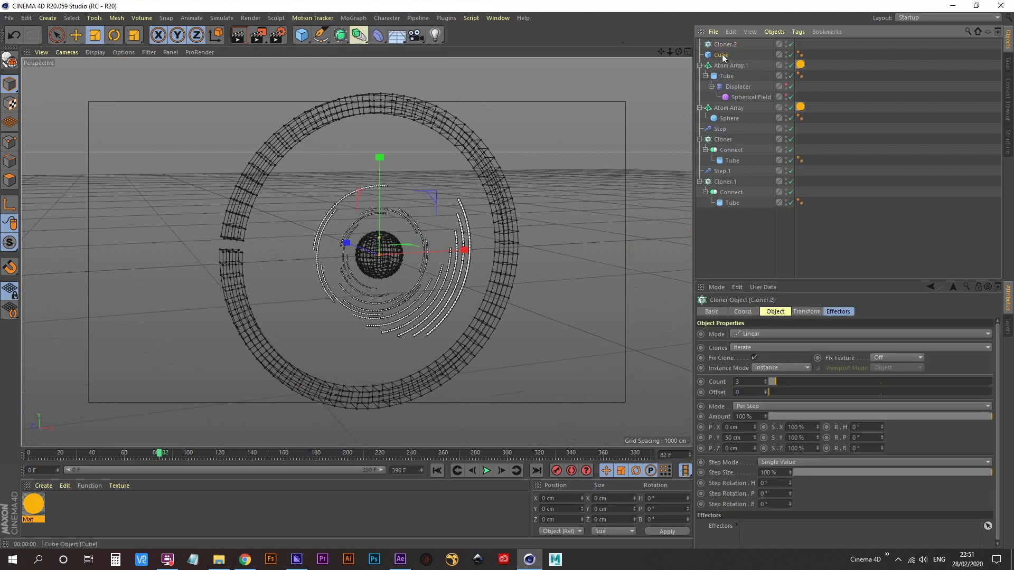
drag(722, 56, 731, 46)
click(781, 313)
click(769, 335)
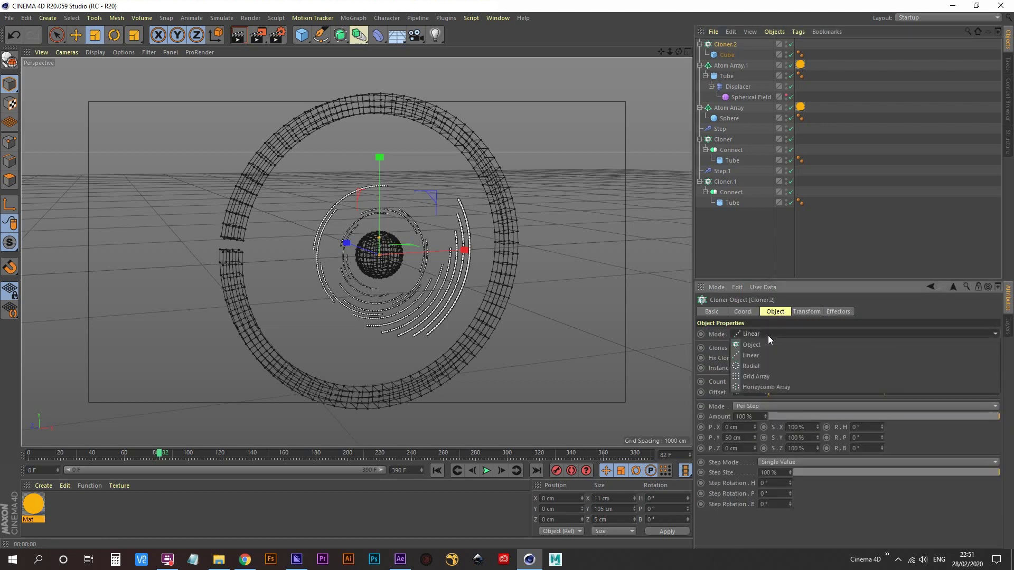
click(756, 366)
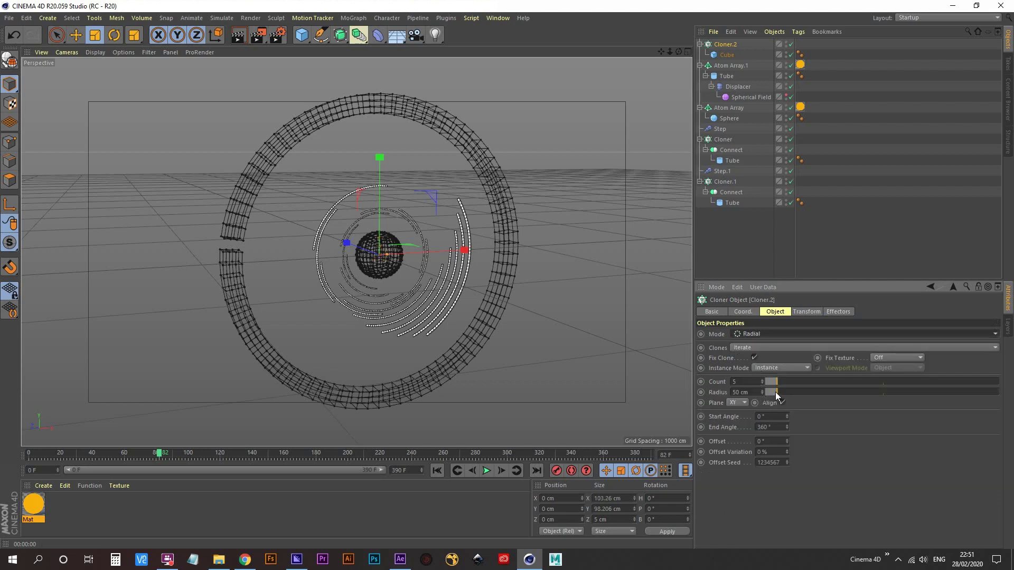
- Set the radial cloner's radius to 695 cm and its count to 180
drag(775, 392, 790, 392)
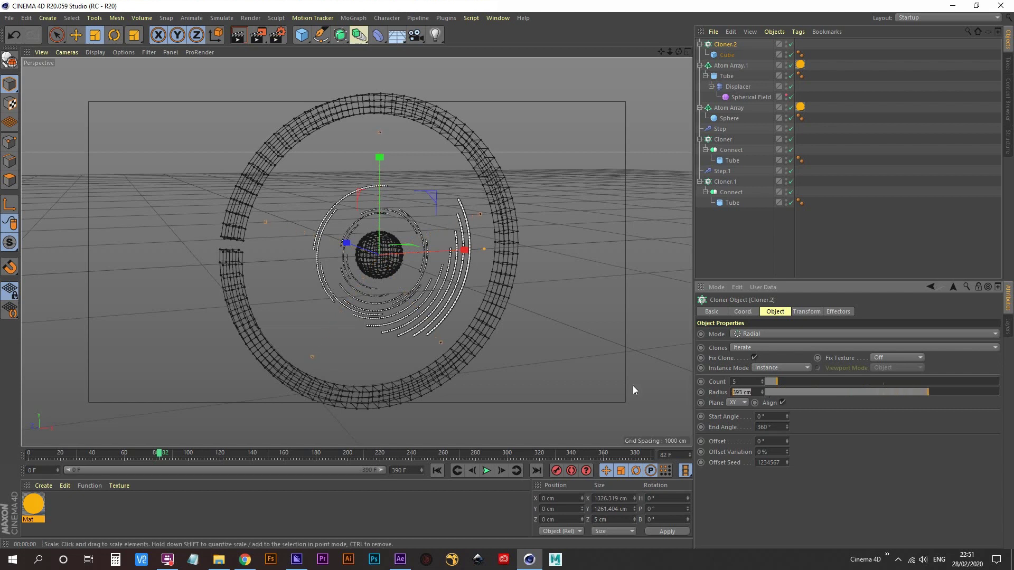
text(695)
key(Return)
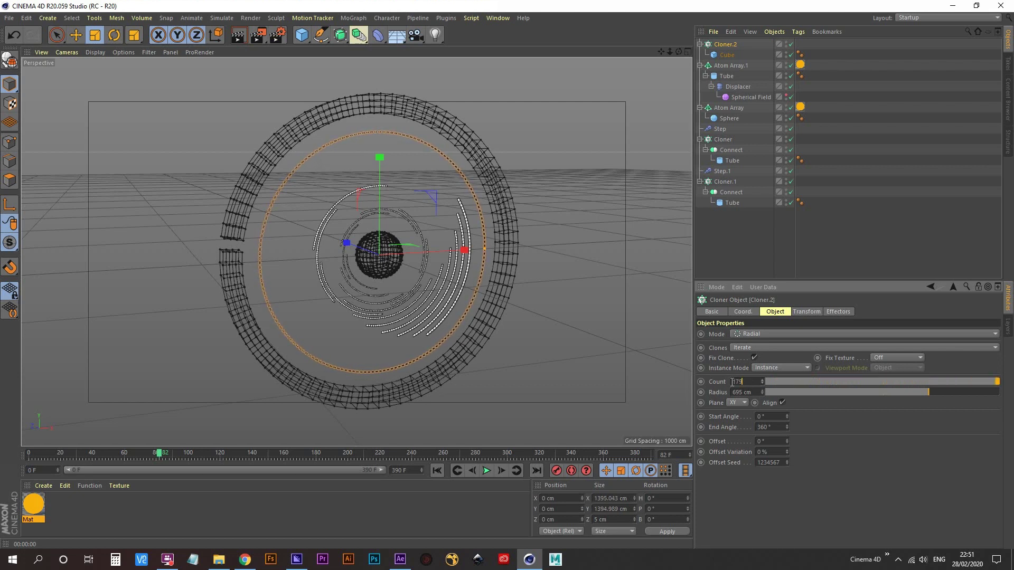
text(180)
key(Return)
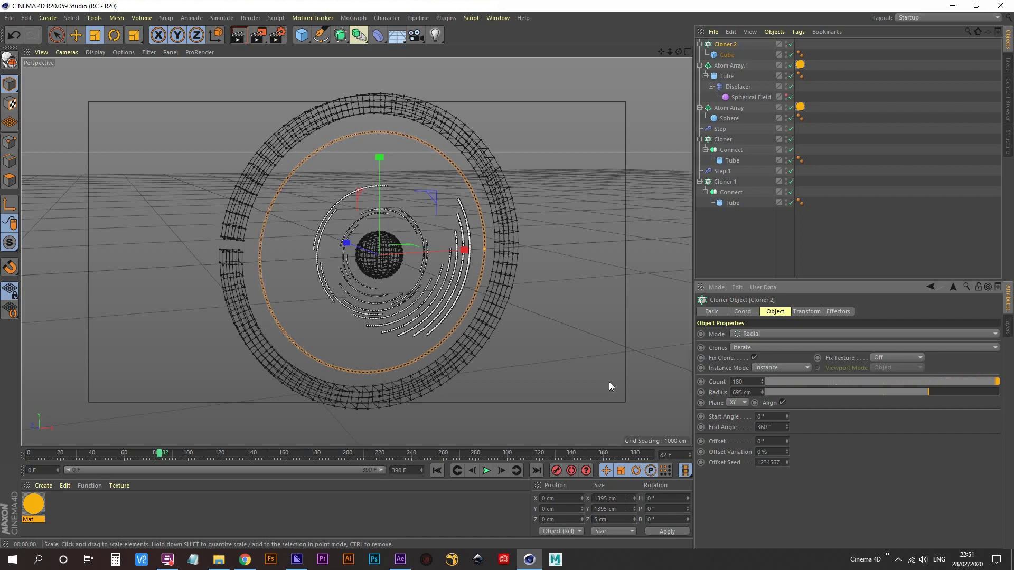
- Check the ring of cubes during playback and hide the grid in the viewport
alt+drag(451, 269, 365, 223)
scroll(358, 224, up, 2)
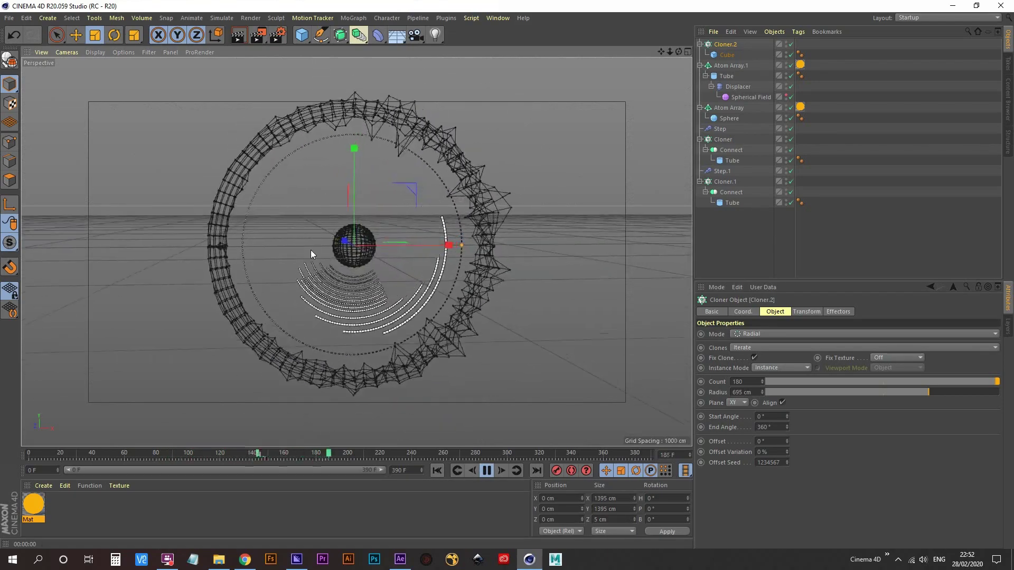
click(150, 53)
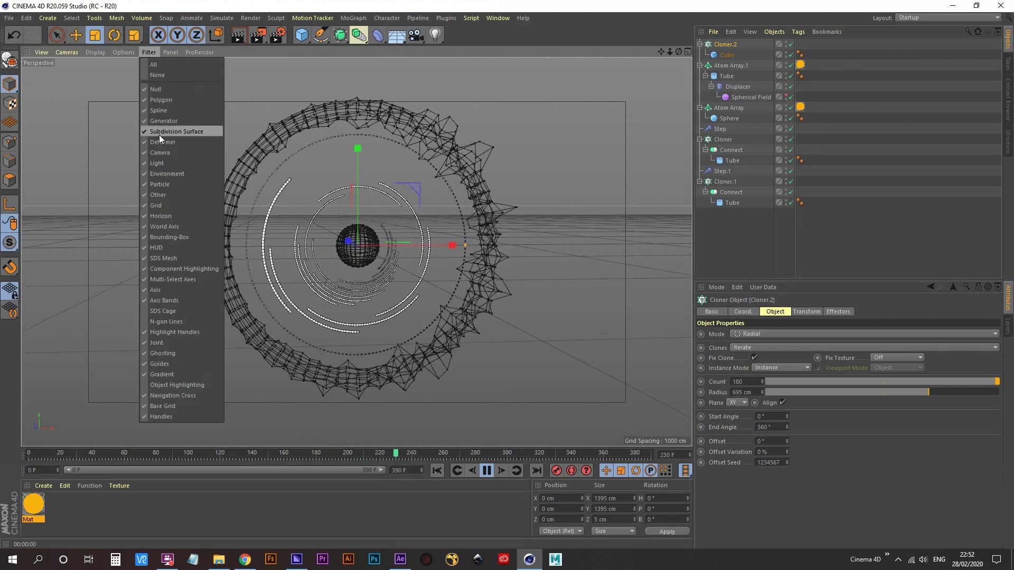
click(174, 206)
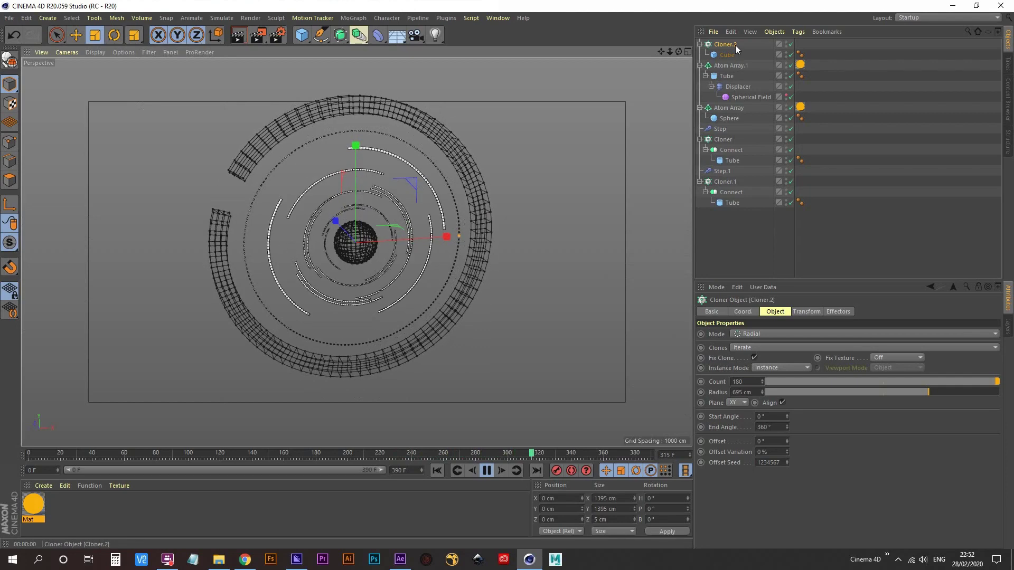
- Add a Random effector to the cube cloner
click(354, 18)
mouse_move(392, 35)
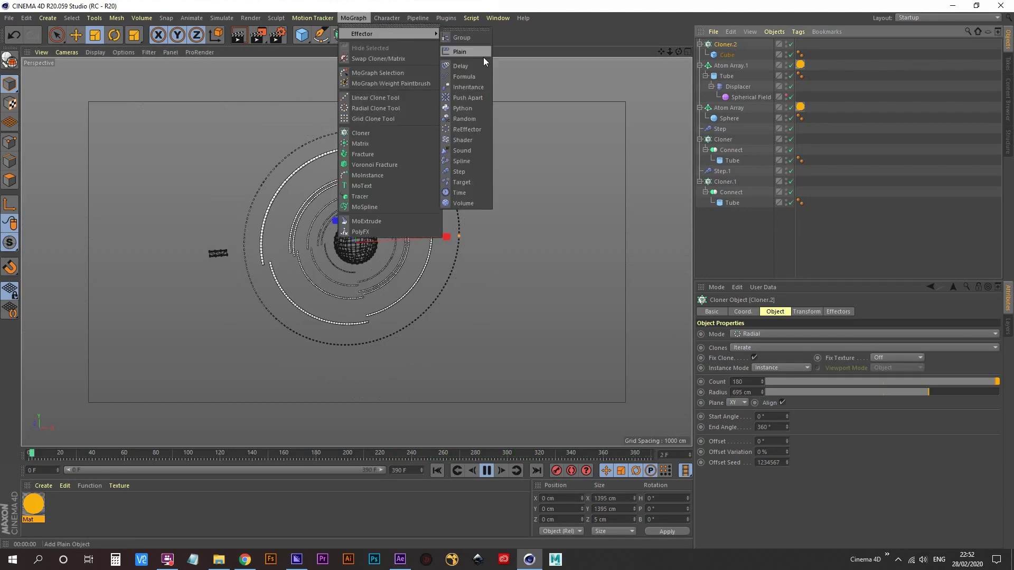
click(465, 119)
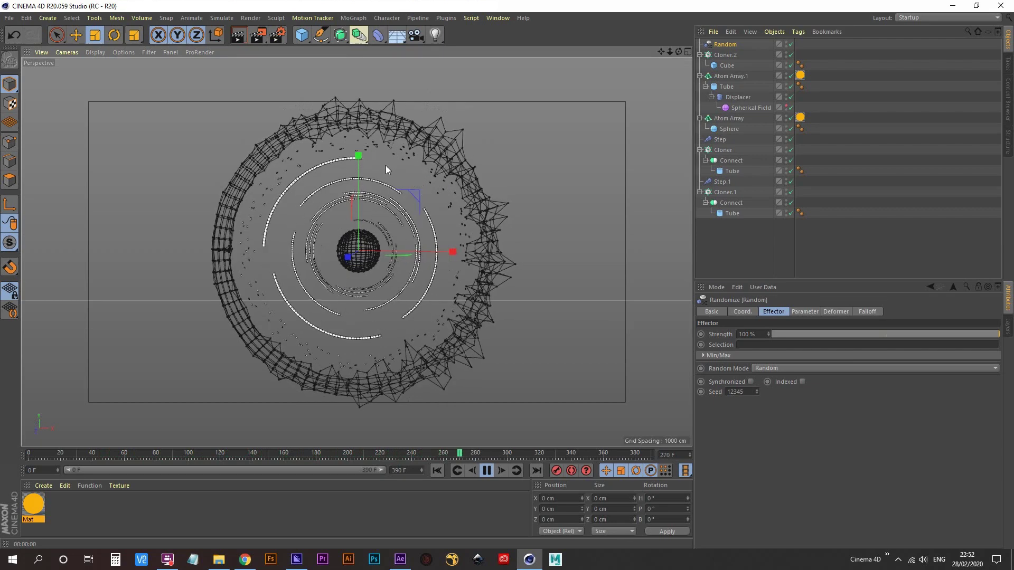
- Switch the Random effector's random mode to Noise and reduce the noise scale to 6%
click(805, 311)
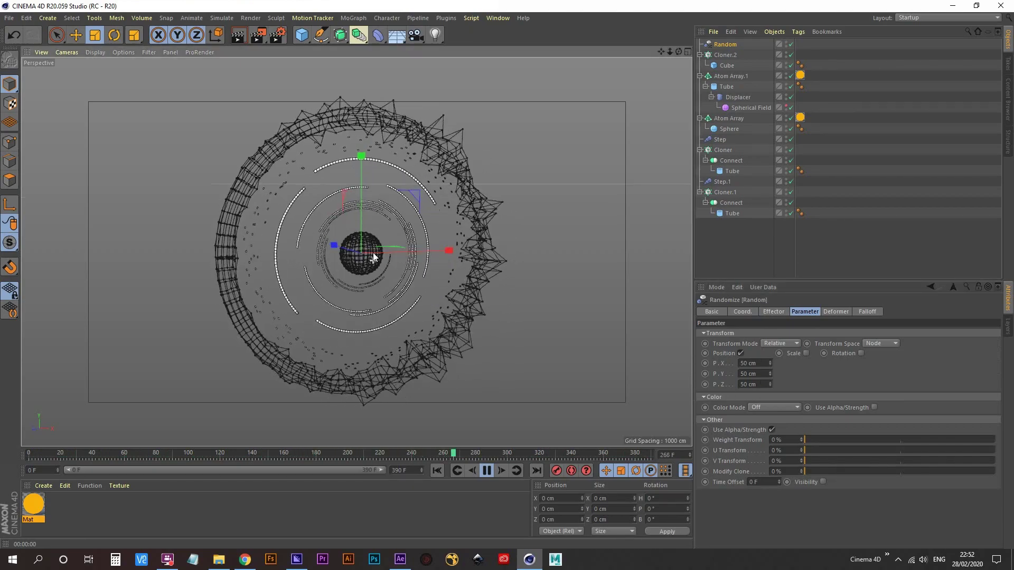
scroll(373, 252, up, 5)
alt+drag(329, 267, 317, 276)
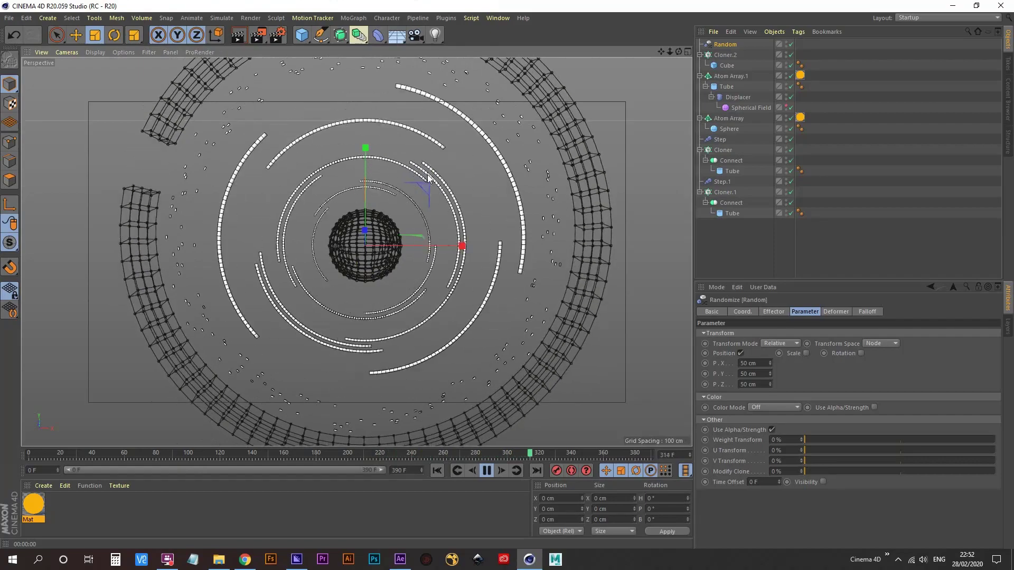
alt+middle_drag(335, 241, 330, 261)
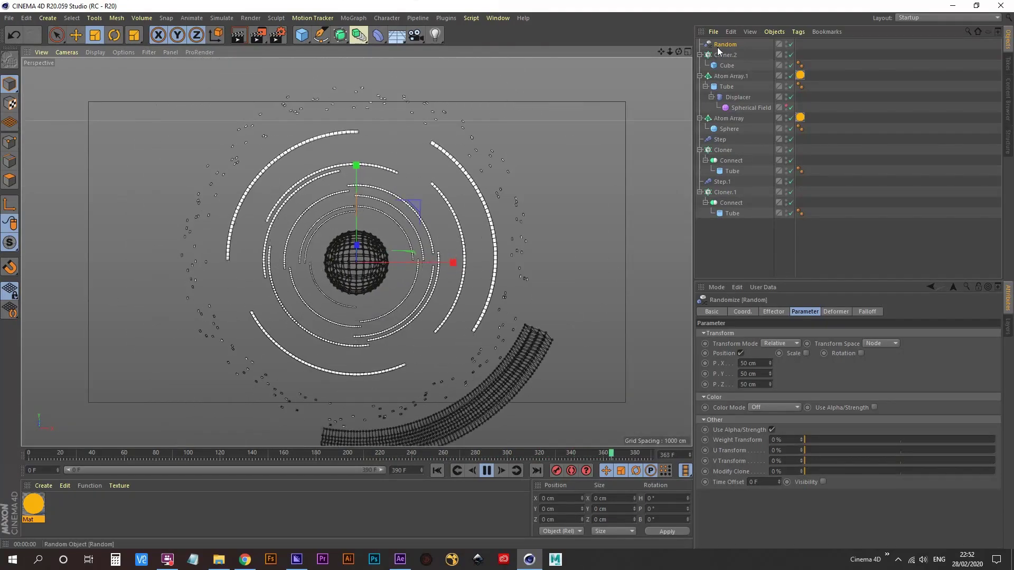
click(776, 312)
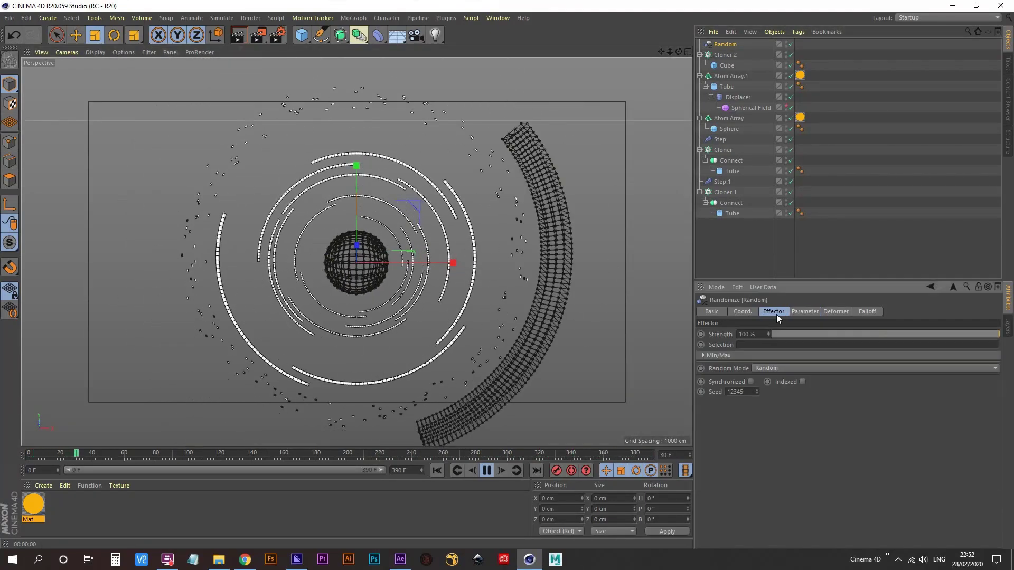
click(771, 369)
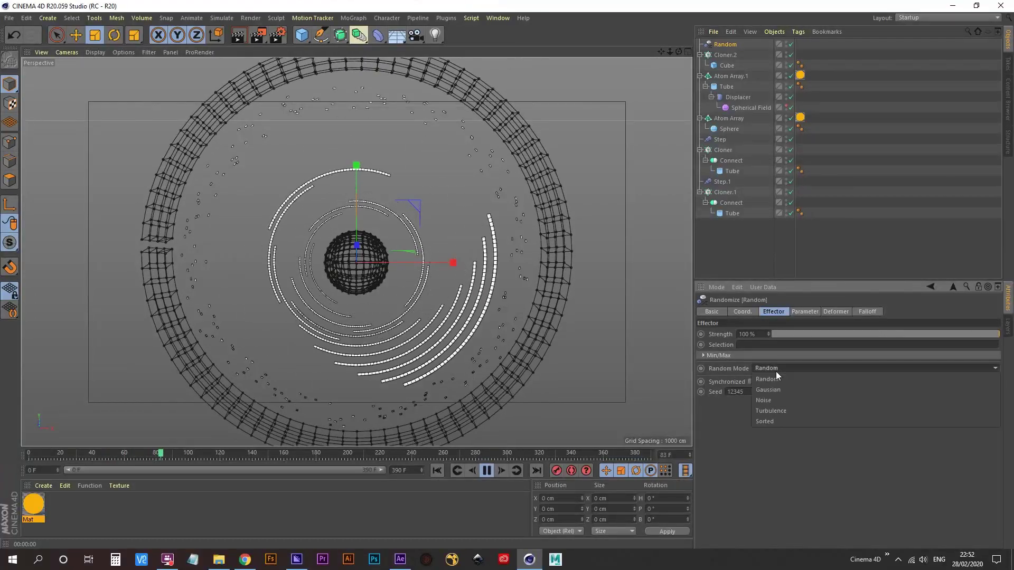
click(778, 400)
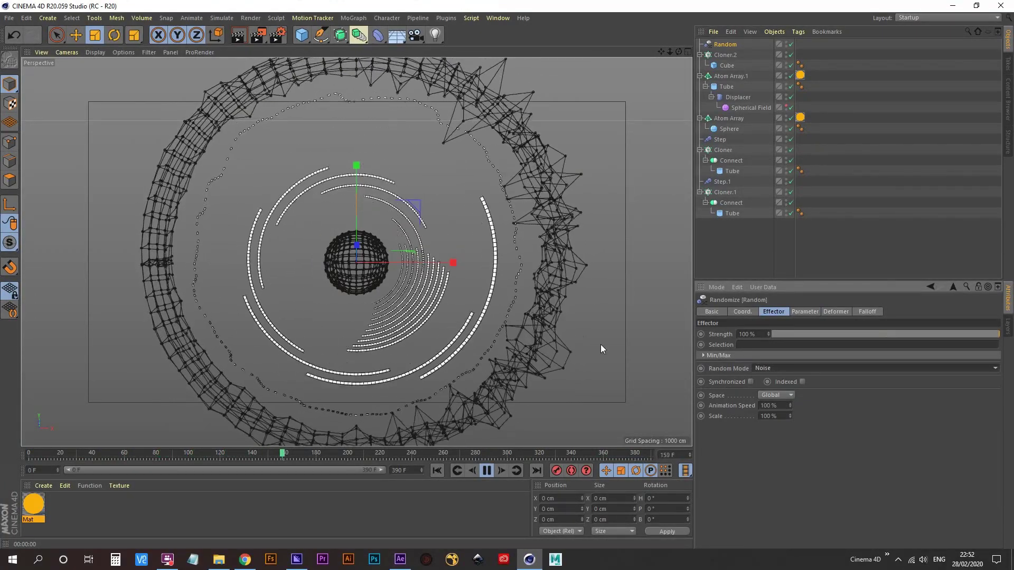
drag(791, 417, 791, 420)
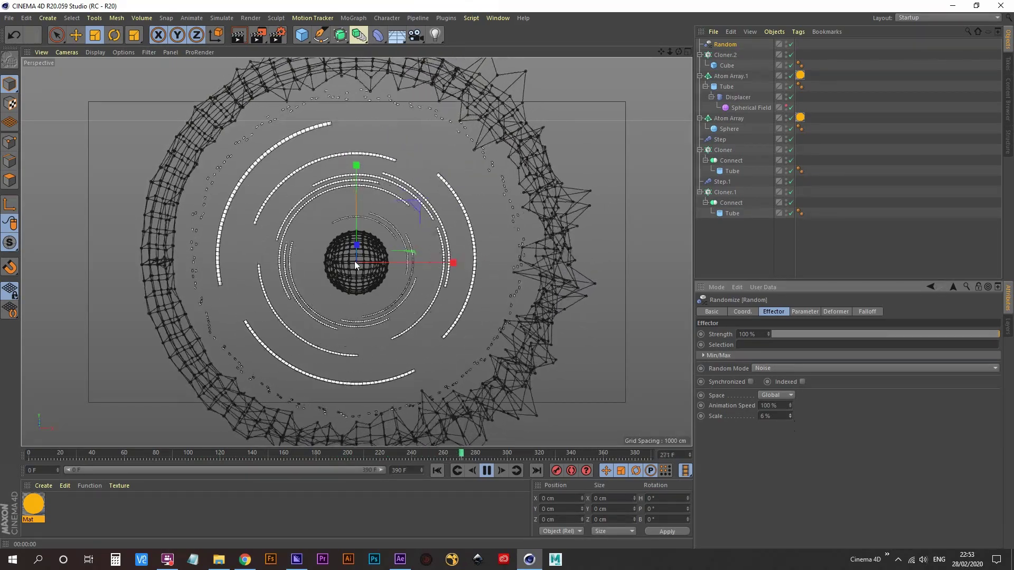
- Set the Random effector's Y and Z position offsets to 120 cm each and check the scattered cubes during playback
click(805, 311)
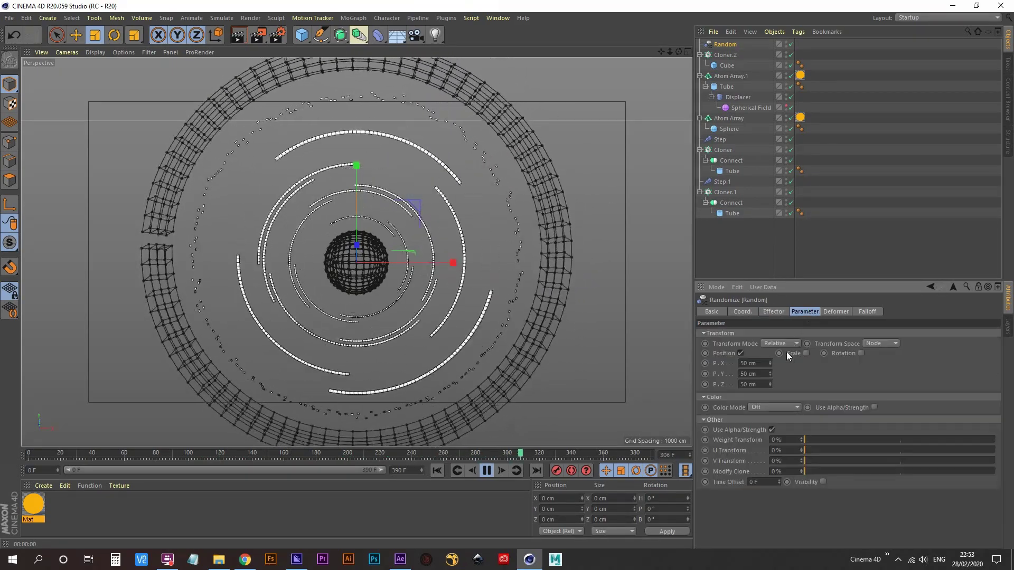
click(771, 376)
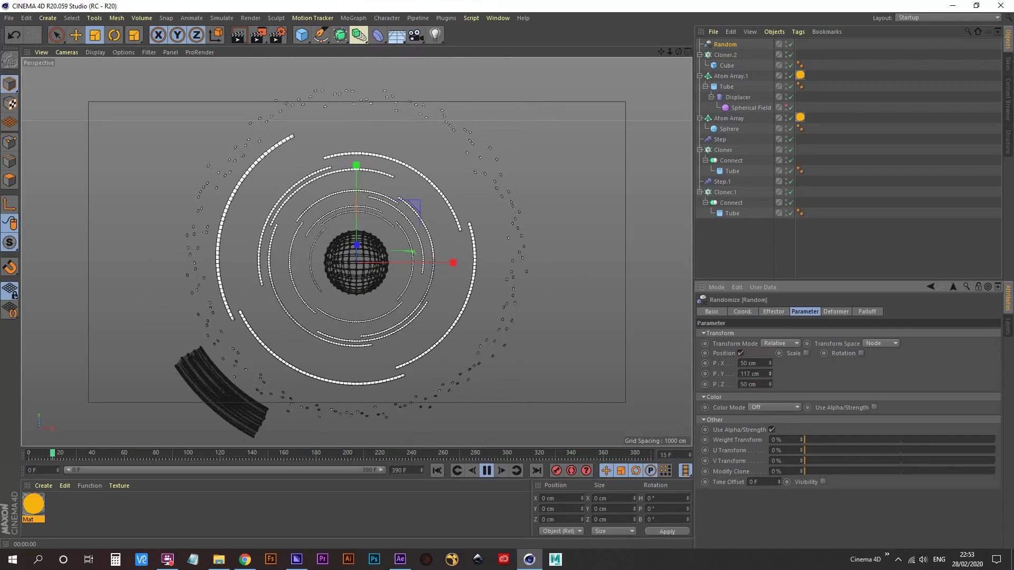
drag(758, 373, 663, 355)
text(120)
key(Return)
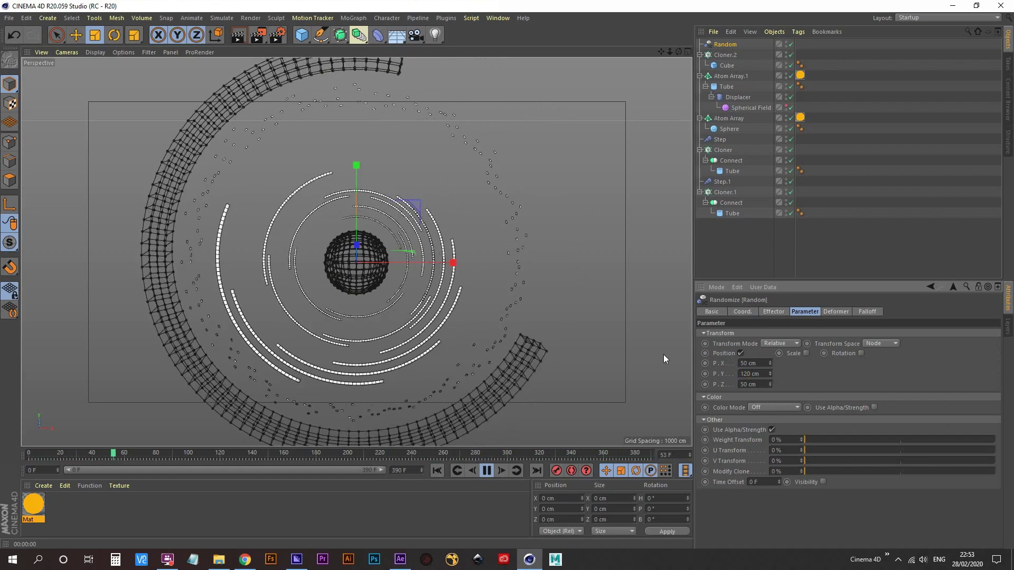
drag(761, 385, 632, 379)
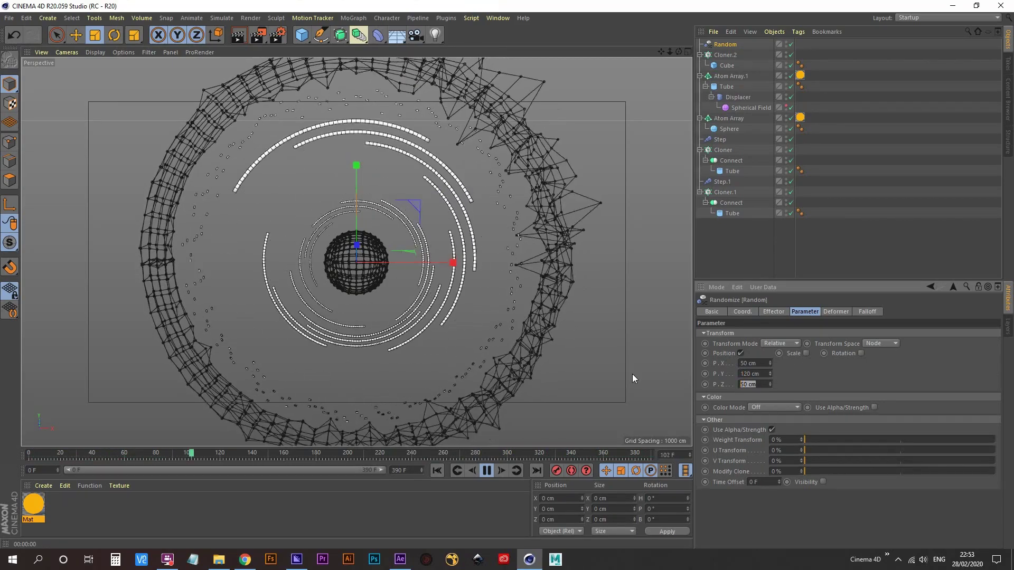
text(120)
key(Return)
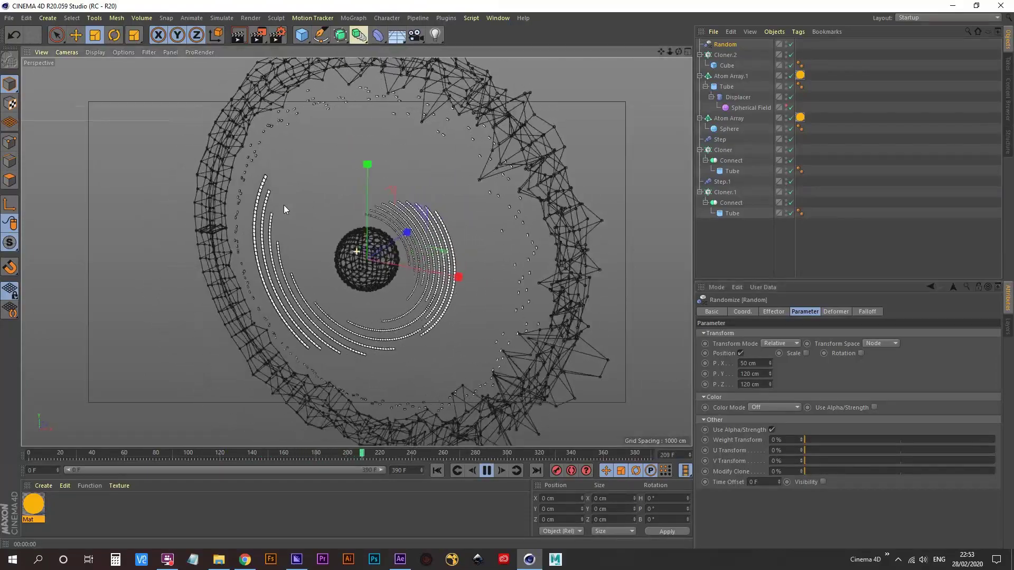
alt+drag(284, 205, 379, 193)
scroll(365, 197, down, 2)
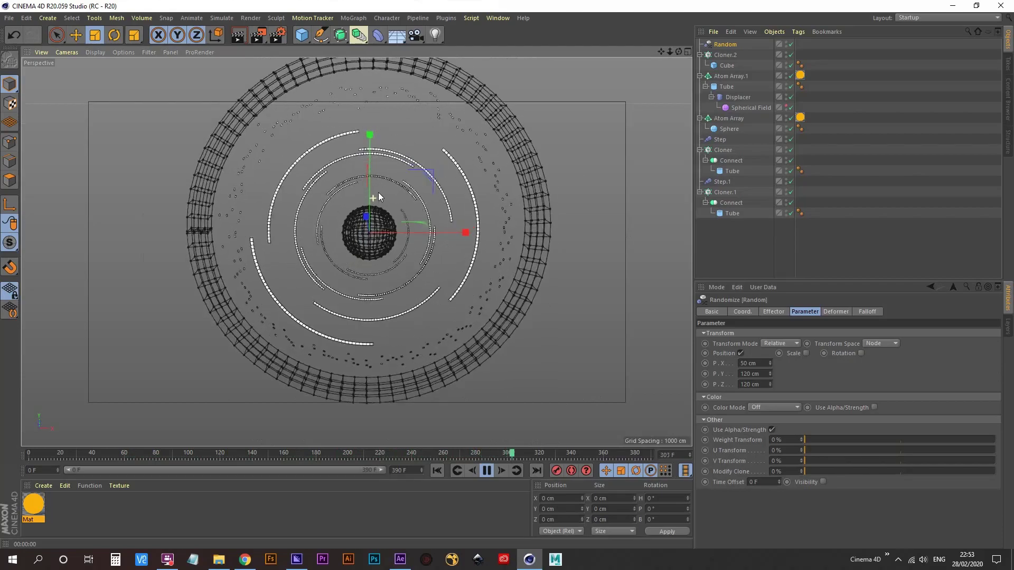
- Apply the Mat material to Cloner.2, turn on the interactive render region and stop playback
mouse_move(378, 193)
alt+right_down()
mouse_move(425, 179)
mouse_move(377, 196)
alt+right_up()
alt+middle_drag(369, 237, 379, 259)
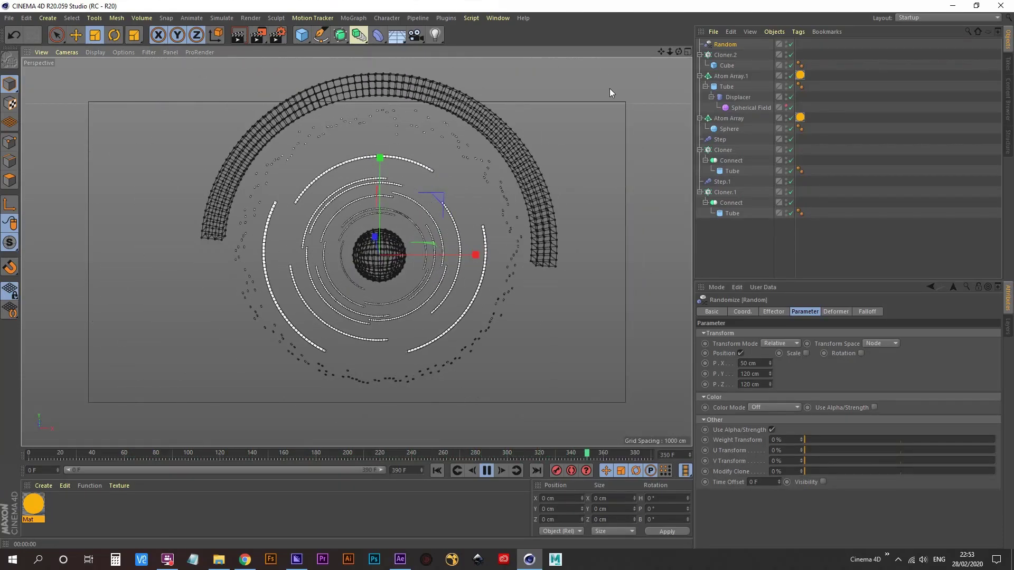
click(727, 65)
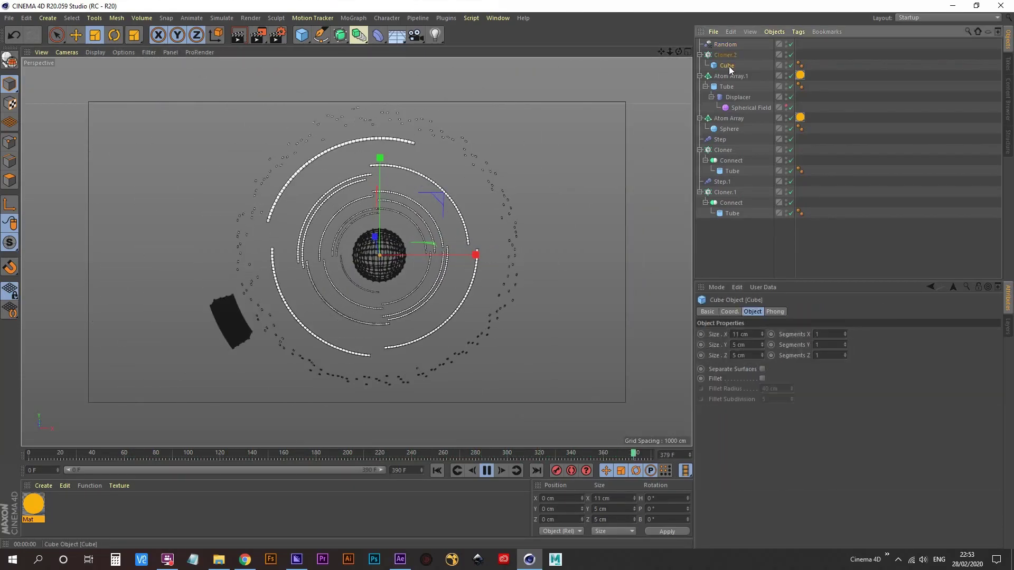
click(748, 249)
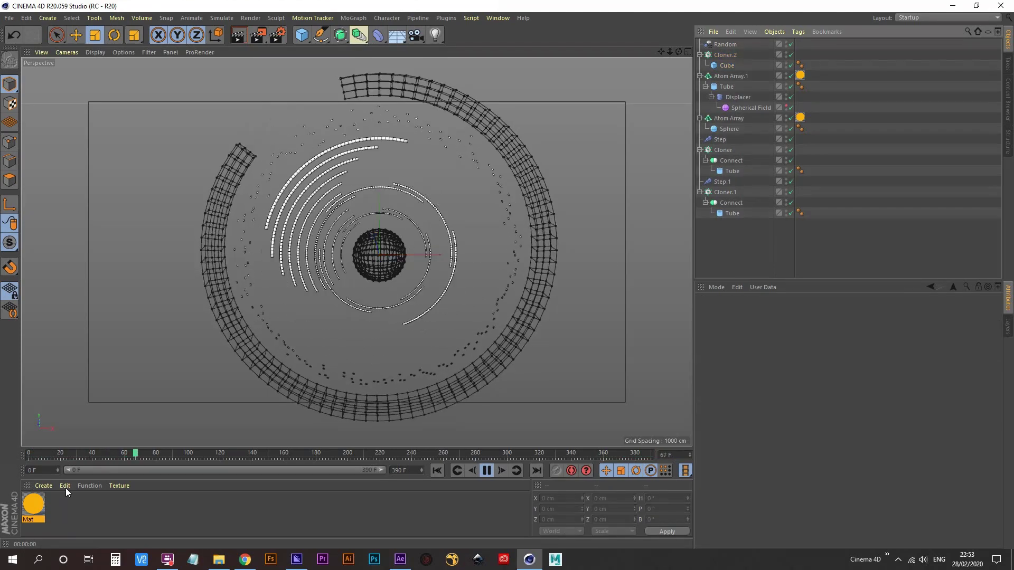
drag(27, 508, 293, 367)
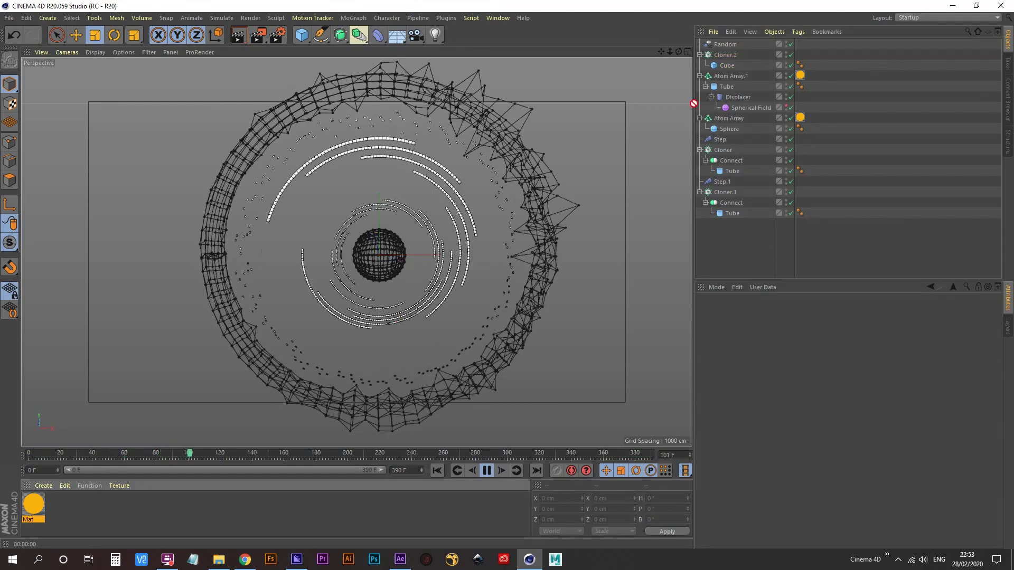
drag(728, 56, 728, 55)
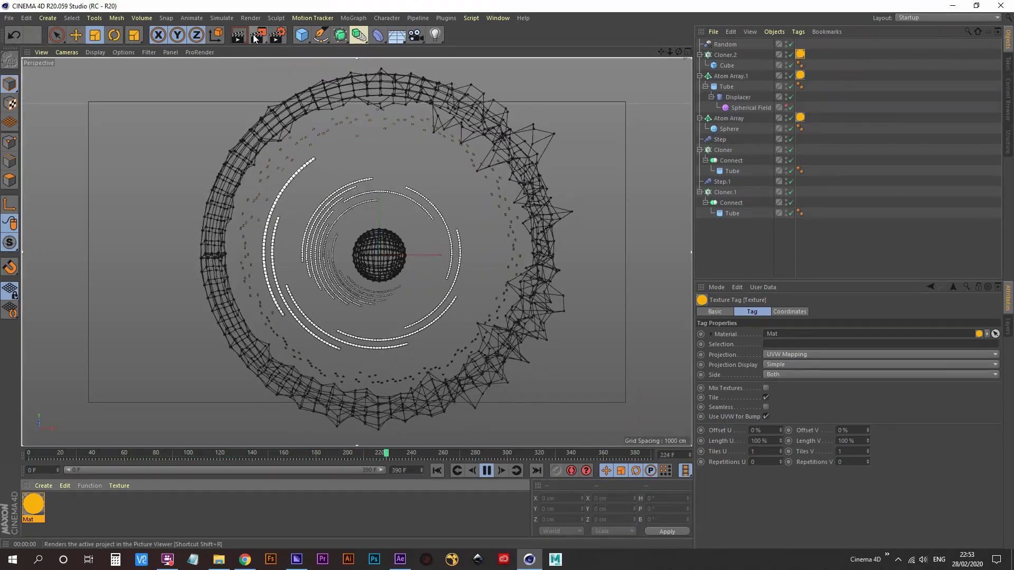
key(alt+r)
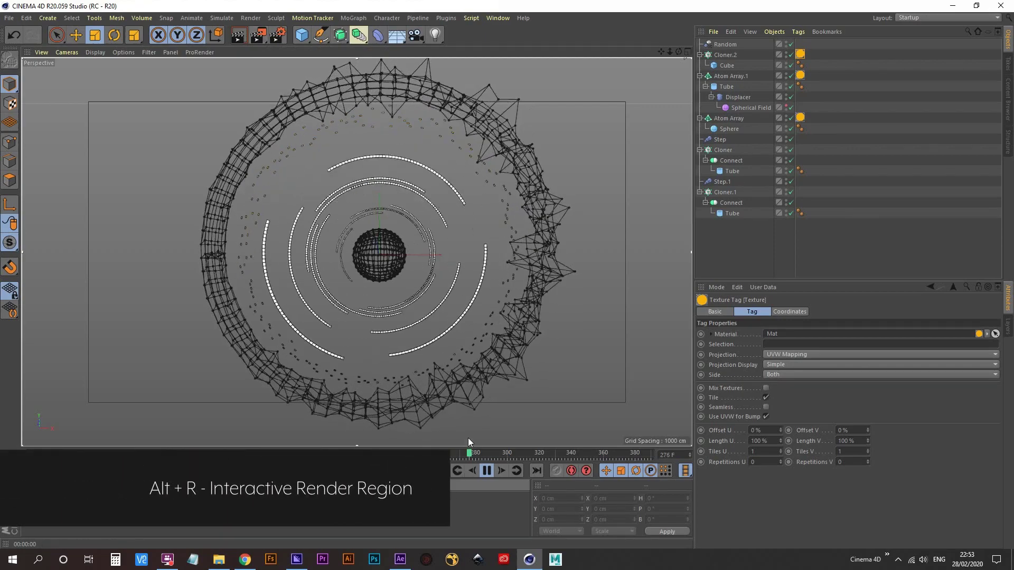
click(486, 471)
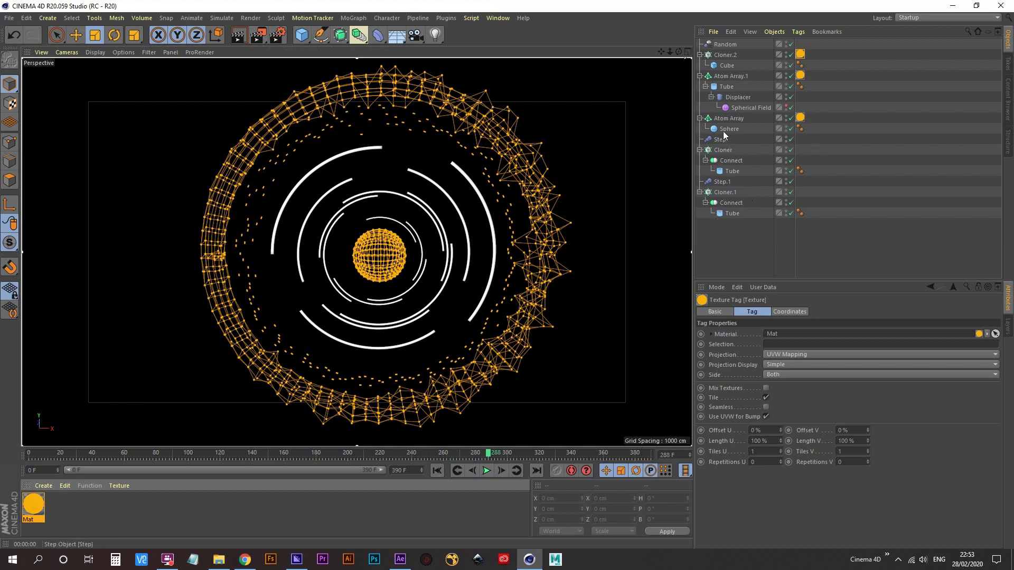
- Group both Step effectors and their tube cloners under a null and name it centre_objects
drag(717, 231, 733, 203)
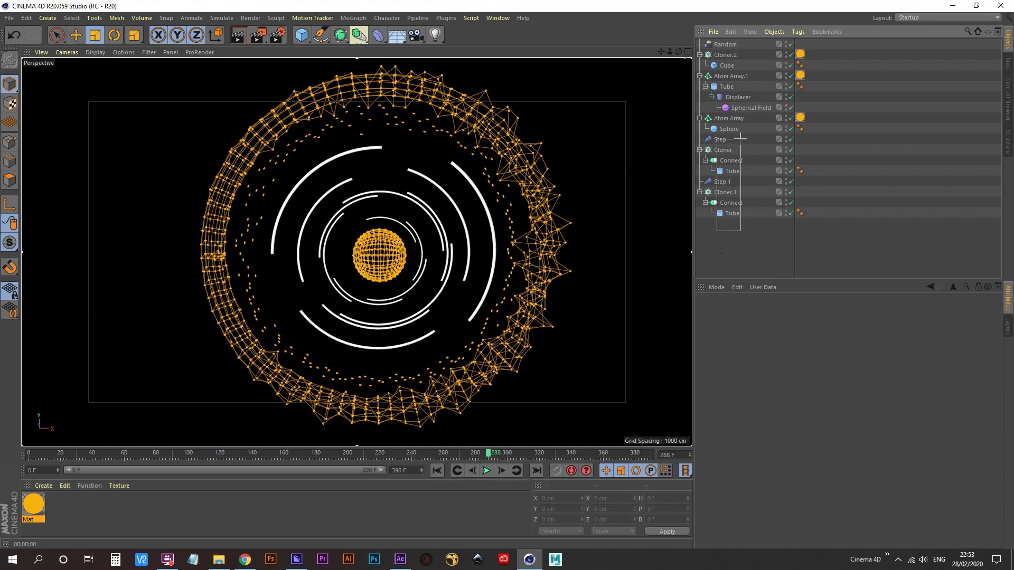
drag(741, 138, 740, 139)
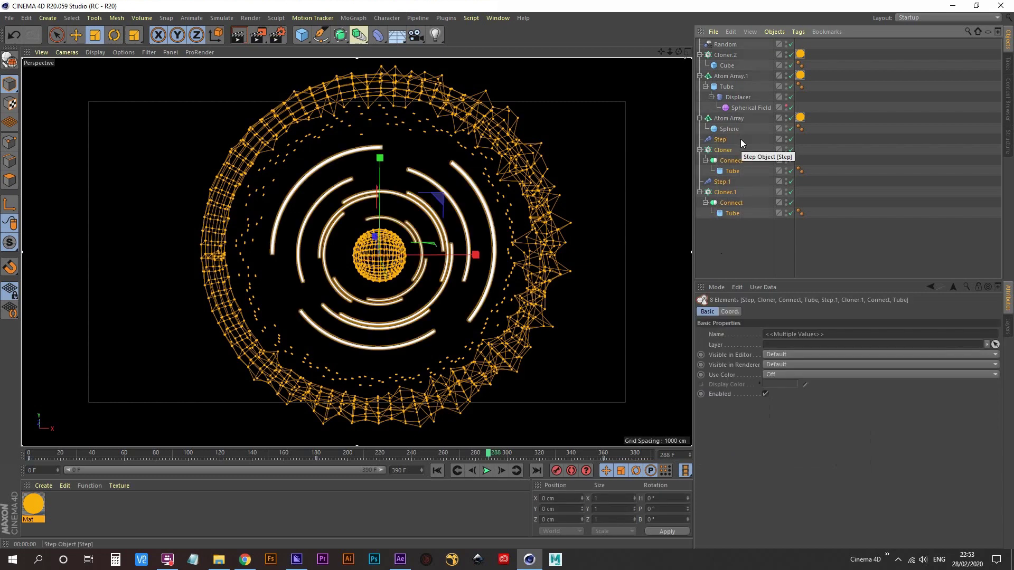
key(alt+g)
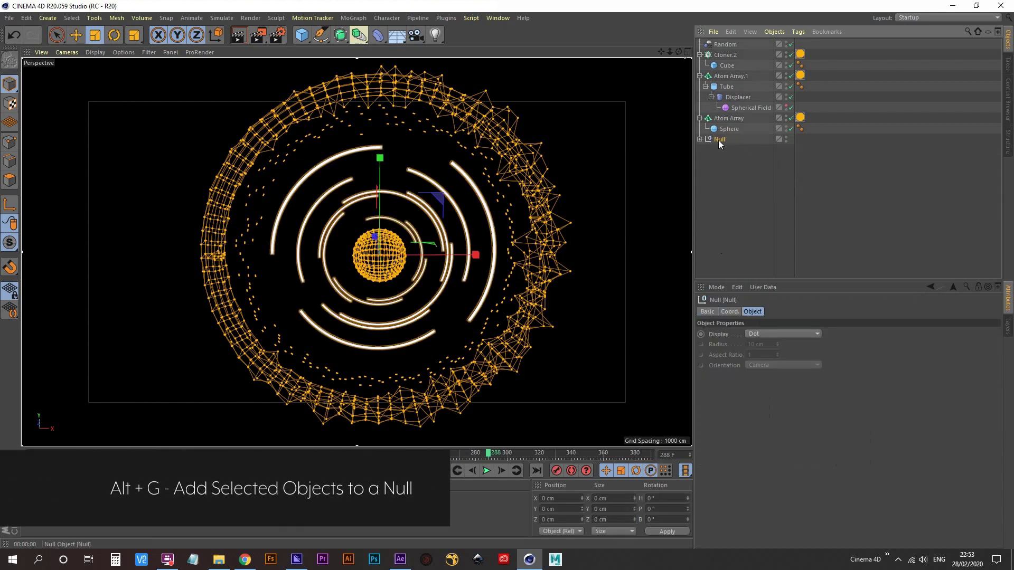
double_click(720, 140)
text(Cntr)
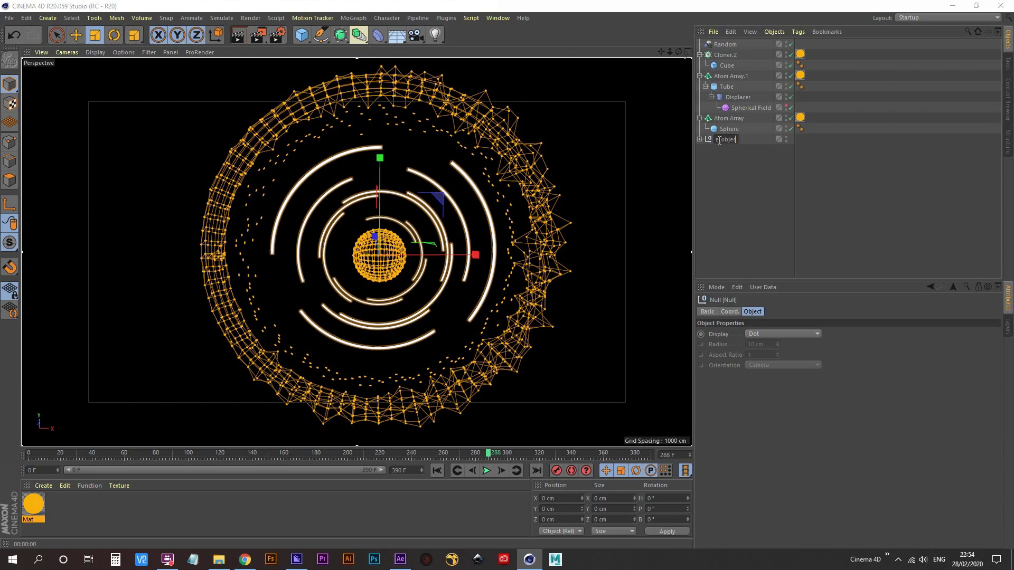
key(Return)
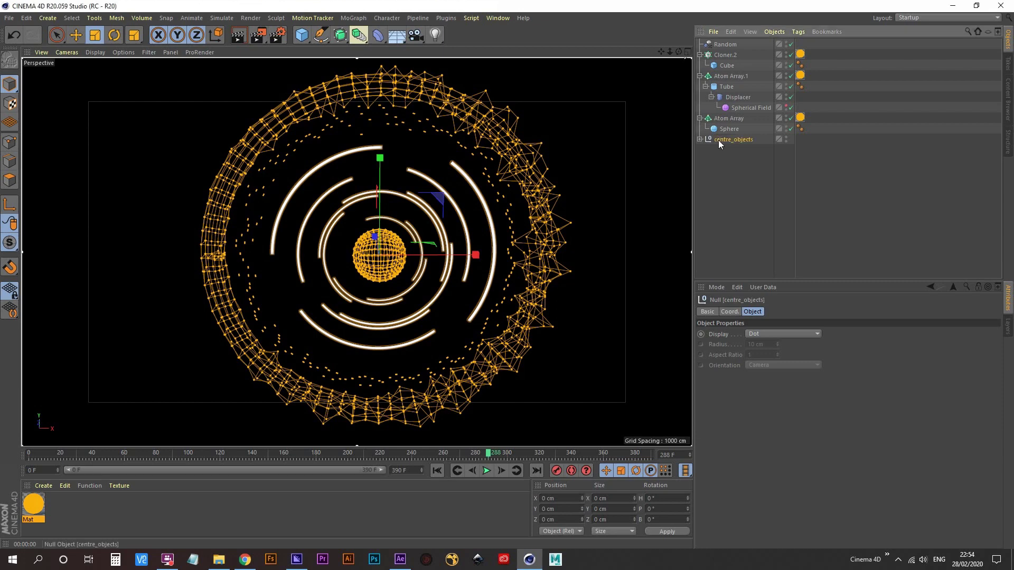
click(801, 118)
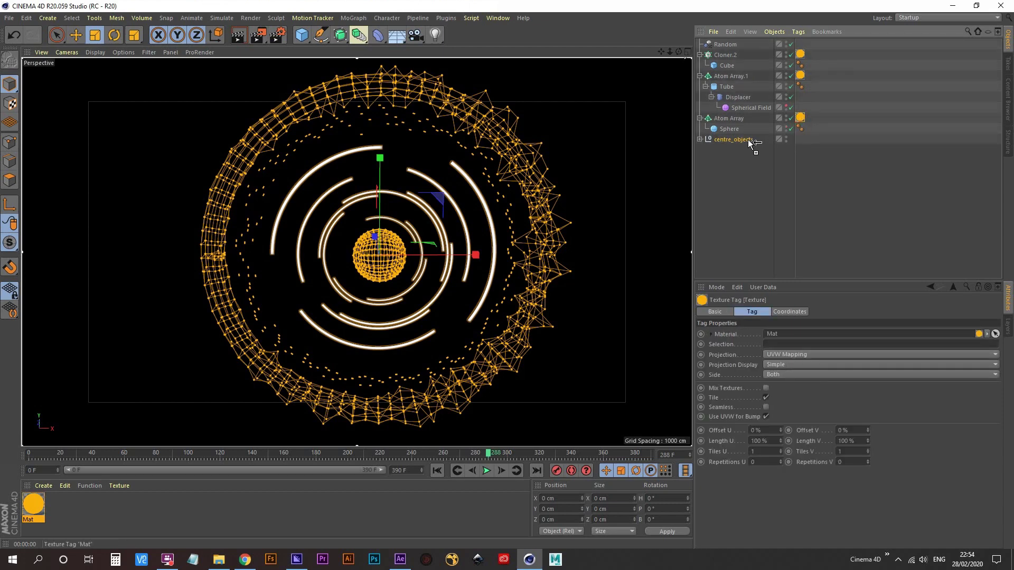
ctrl+drag(748, 140, 748, 140)
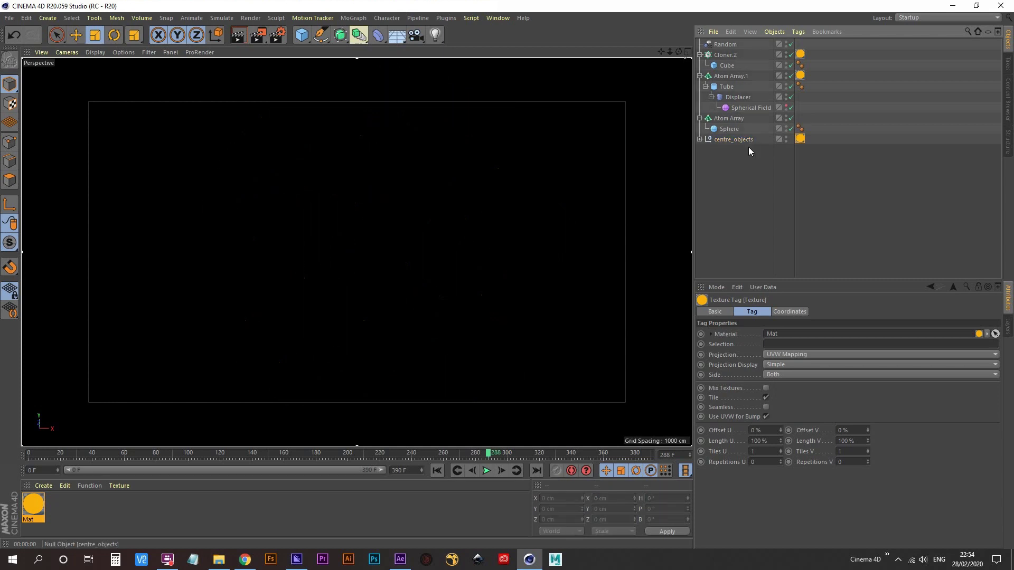
key(ctrl+z)
- Copy the sphere Atom Array's Mat material tag onto the centre_objects null
click(801, 118)
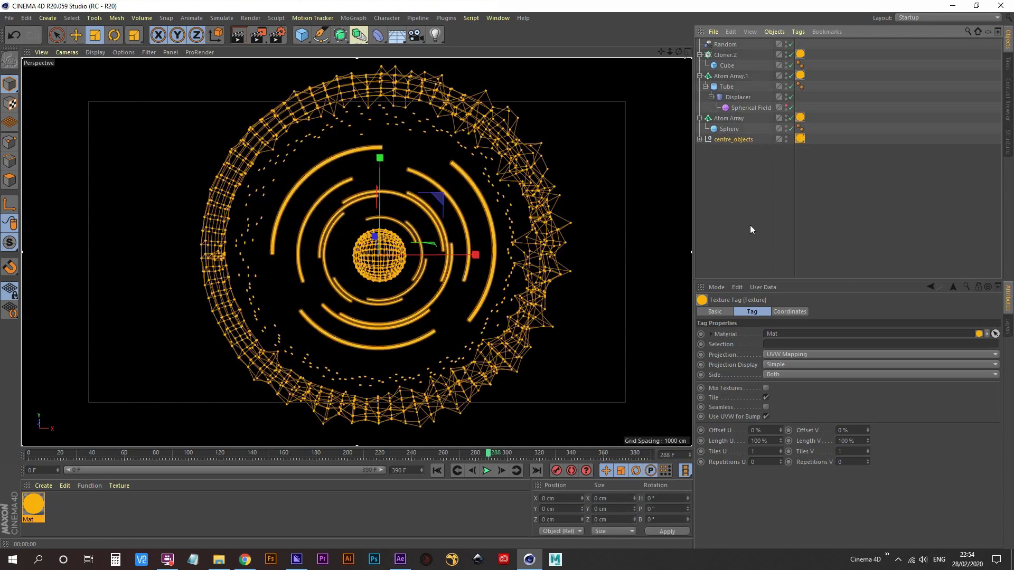
click(601, 244)
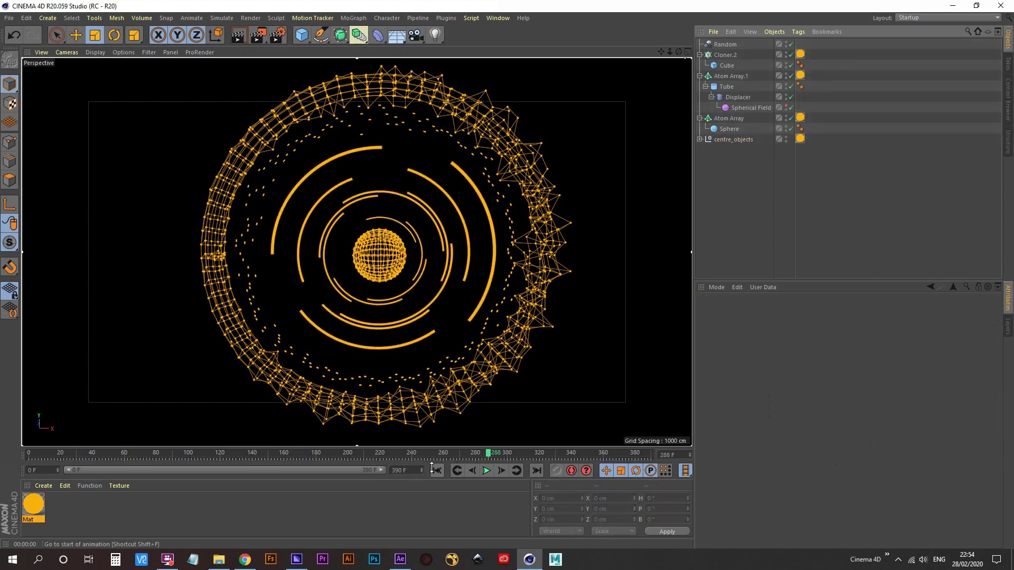
- Play the animation and check the rendered design at frames 162 and 100
click(486, 471)
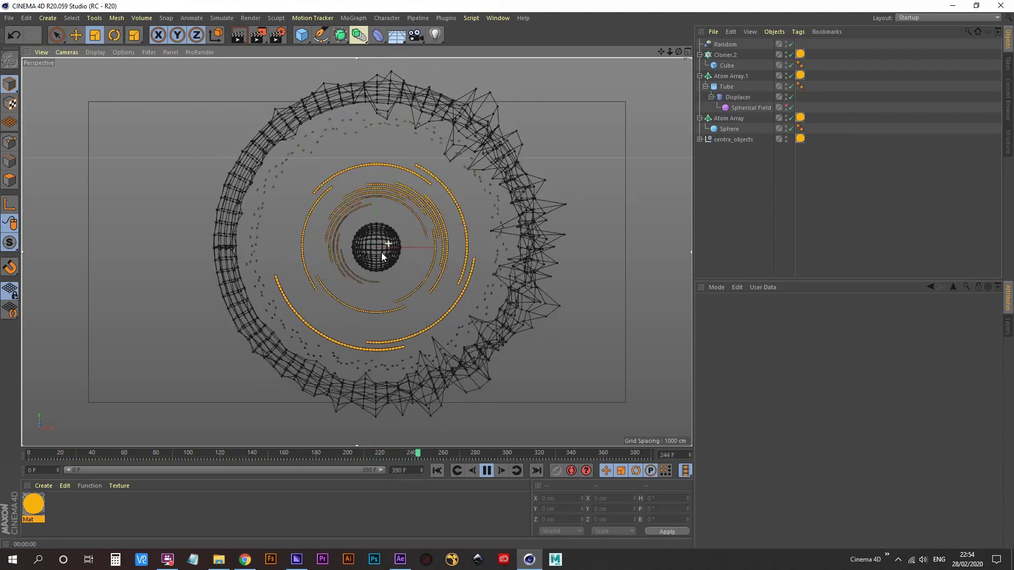
click(487, 470)
drag(525, 454, 288, 454)
key(ctrl+r)
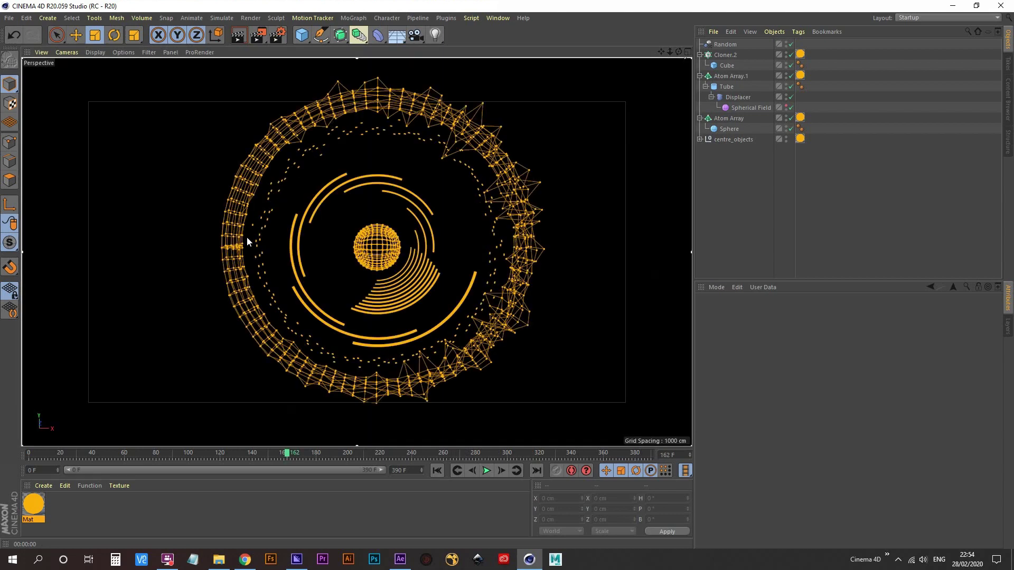
drag(290, 457, 189, 455)
key(ctrl+r)
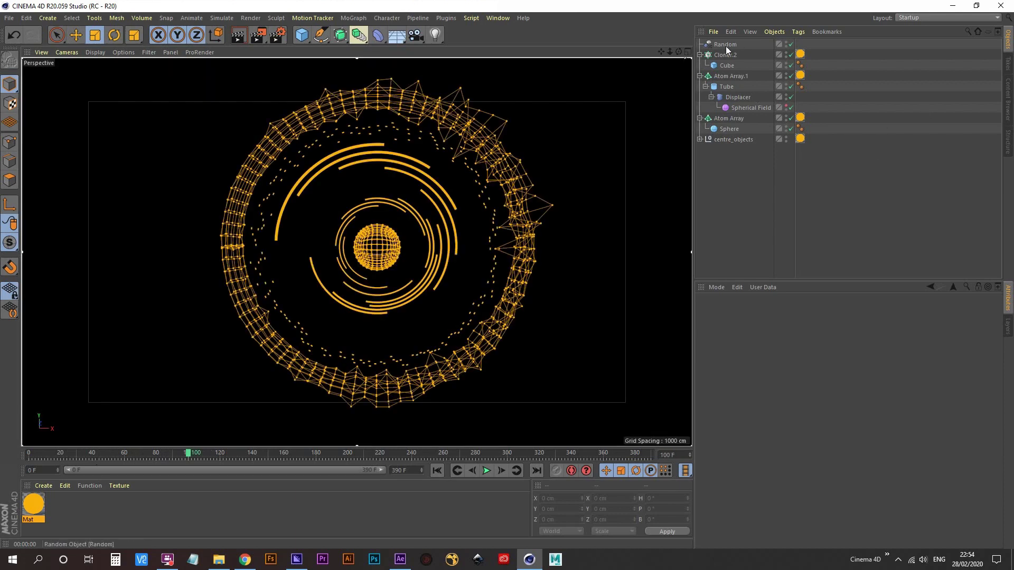
- Keyframe the Random effector's Strength at 100% on frame 100 and 0% on frame 120, and check an earlier frame
click(726, 45)
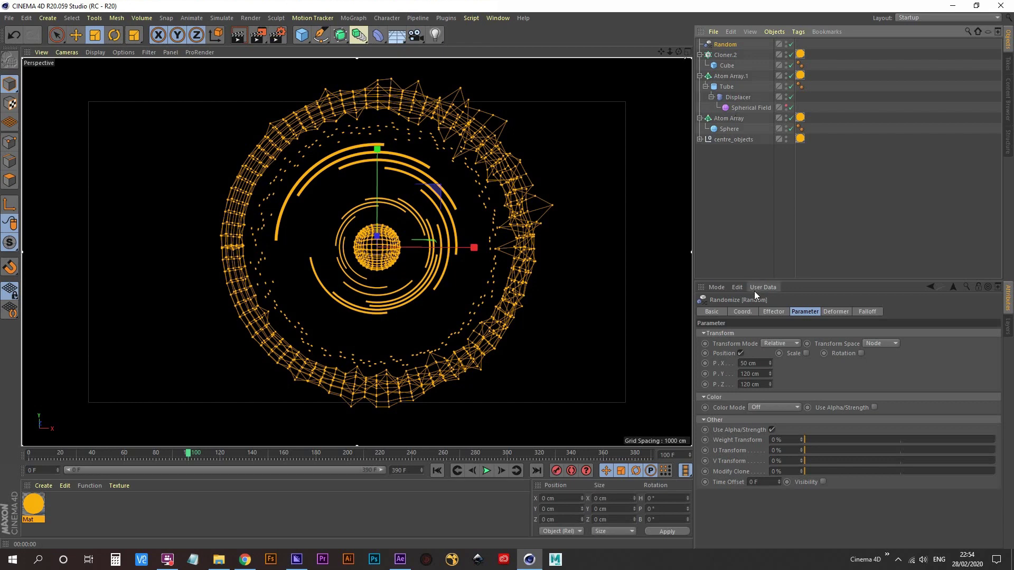
click(779, 312)
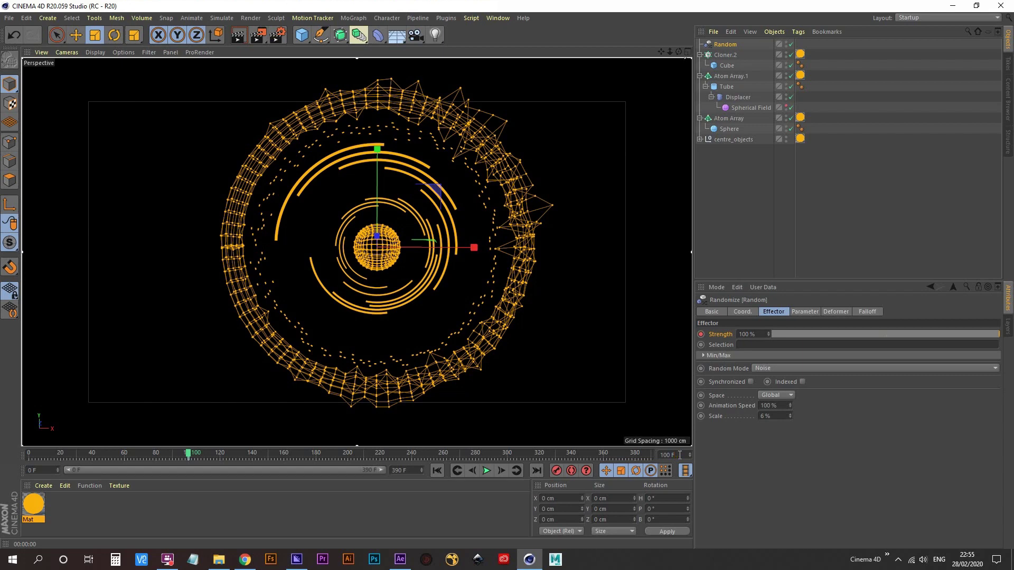
key(Return)
drag(759, 335, 659, 334)
text(0)
key(Return)
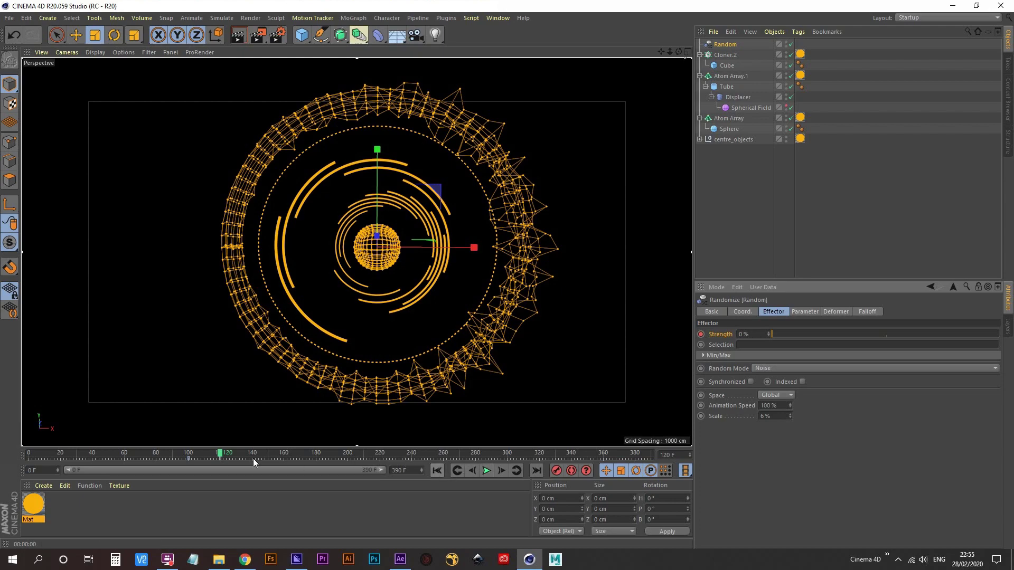
drag(221, 455, 103, 456)
key(ctrl+r)
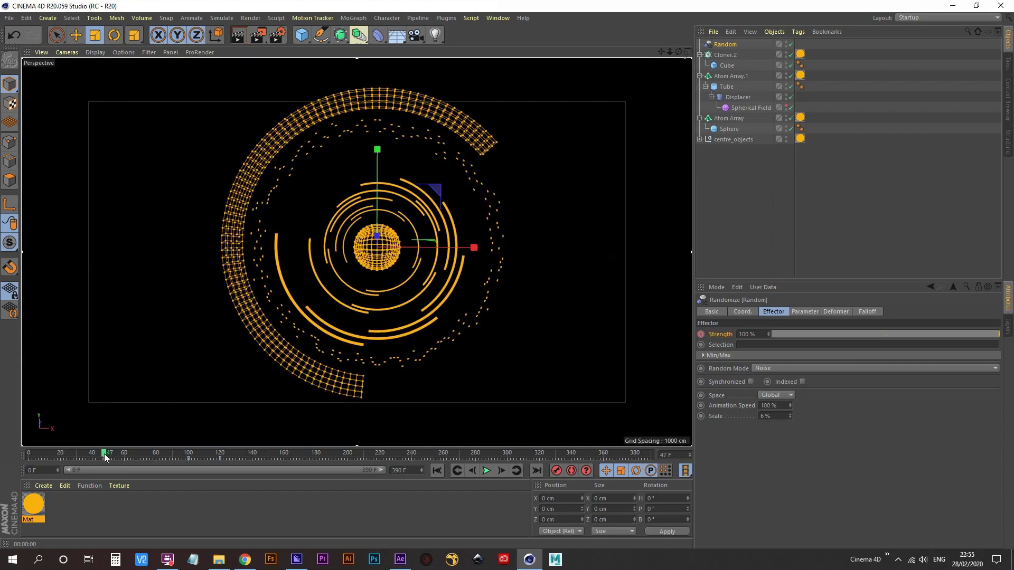
- Keyframe the Random effector's Strength at 0% on frame 180 and 100% on frame 195, and check it during playback
drag(104, 455, 316, 454)
key(ctrl+r)
click(700, 335)
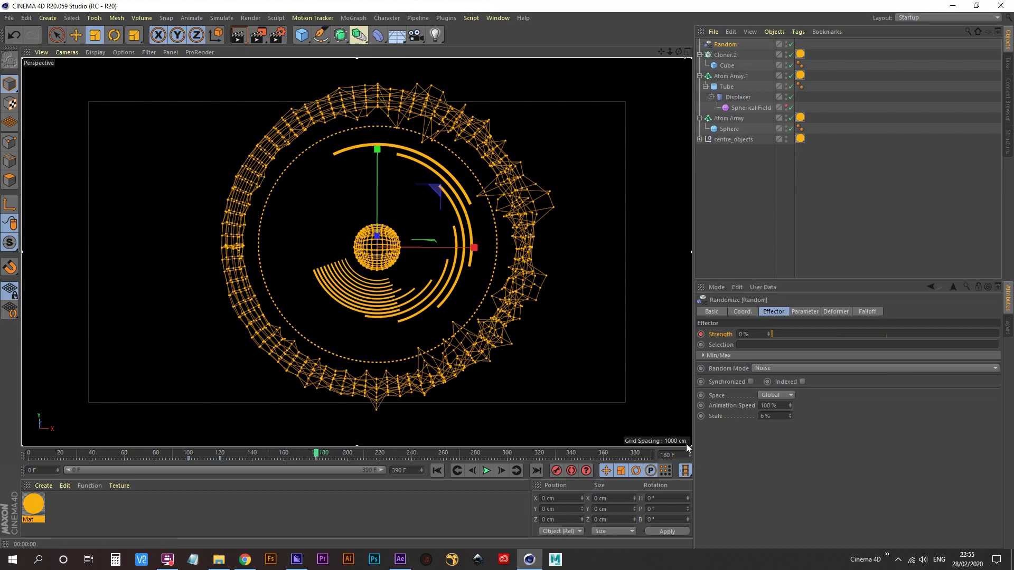
key(Return)
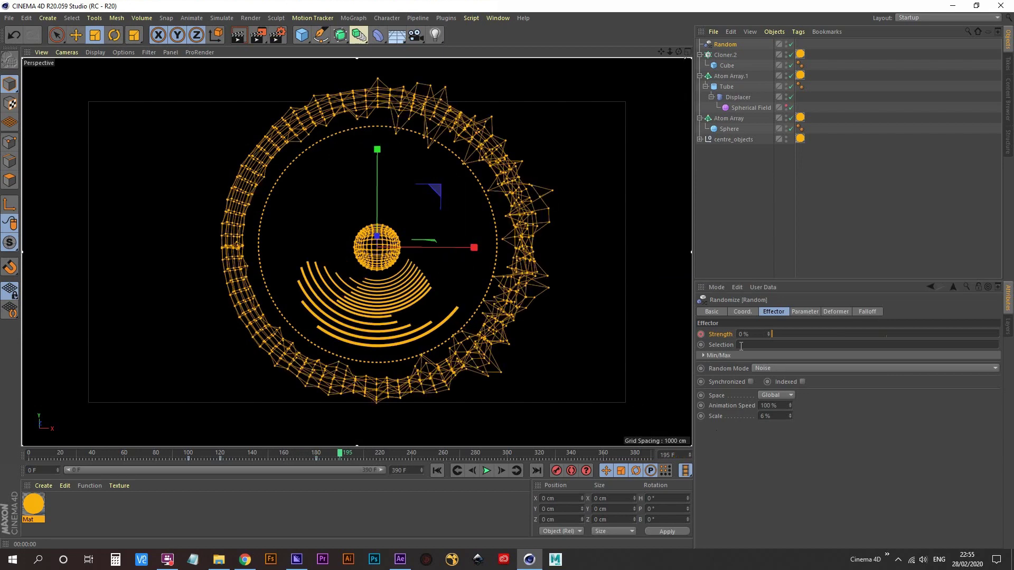
click(750, 336)
text(100)
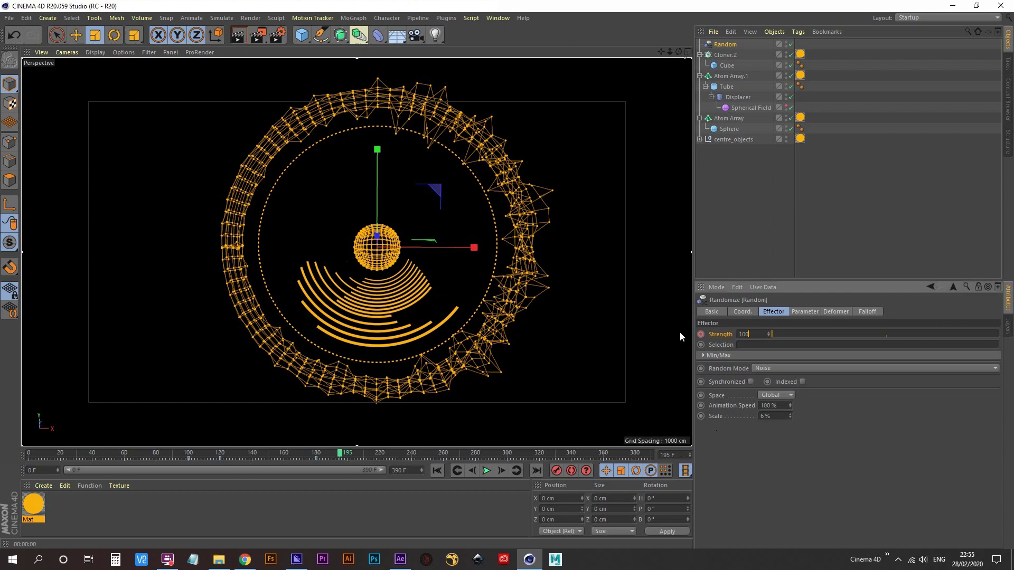
key(Return)
click(701, 335)
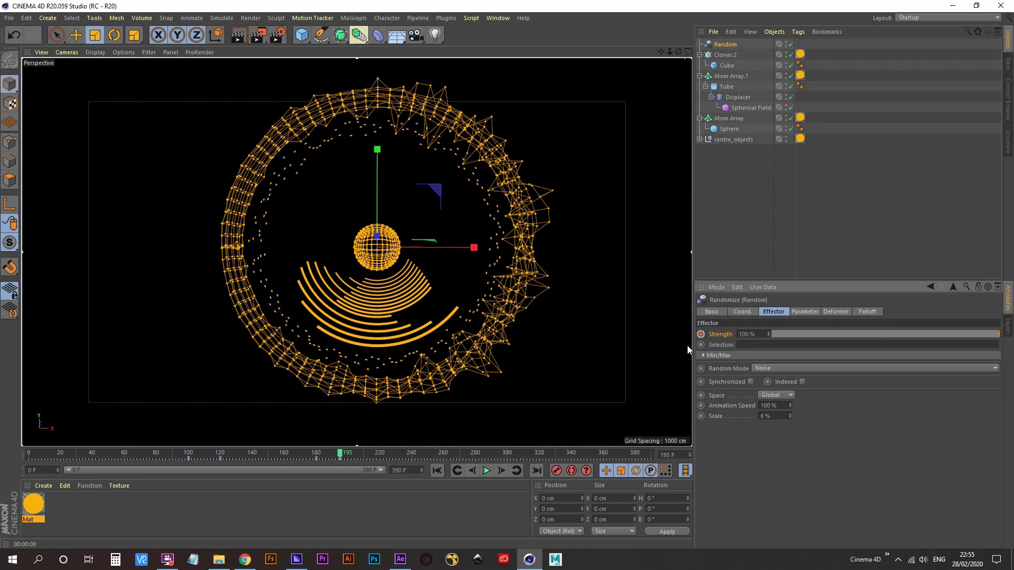
click(487, 471)
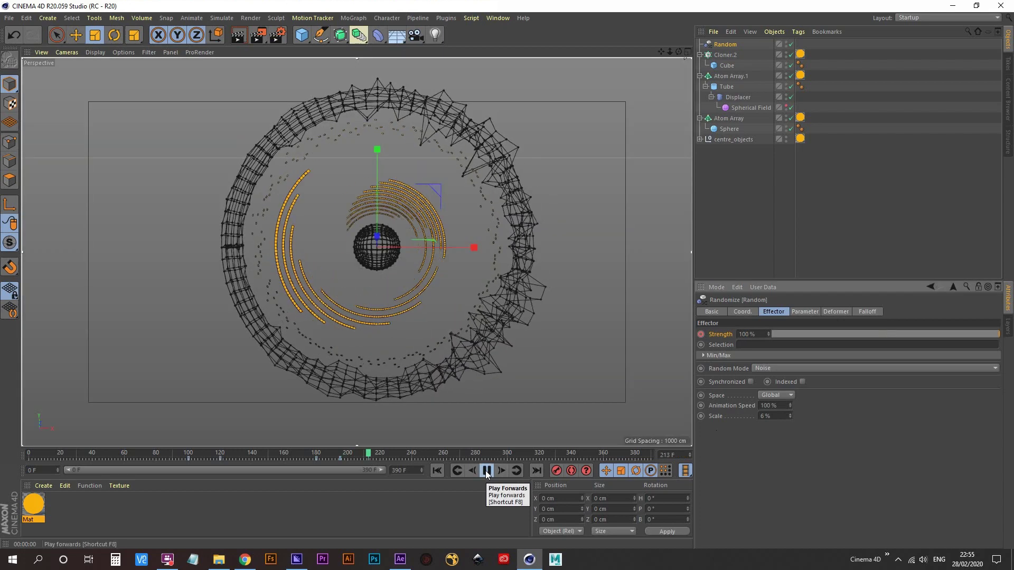
click(486, 472)
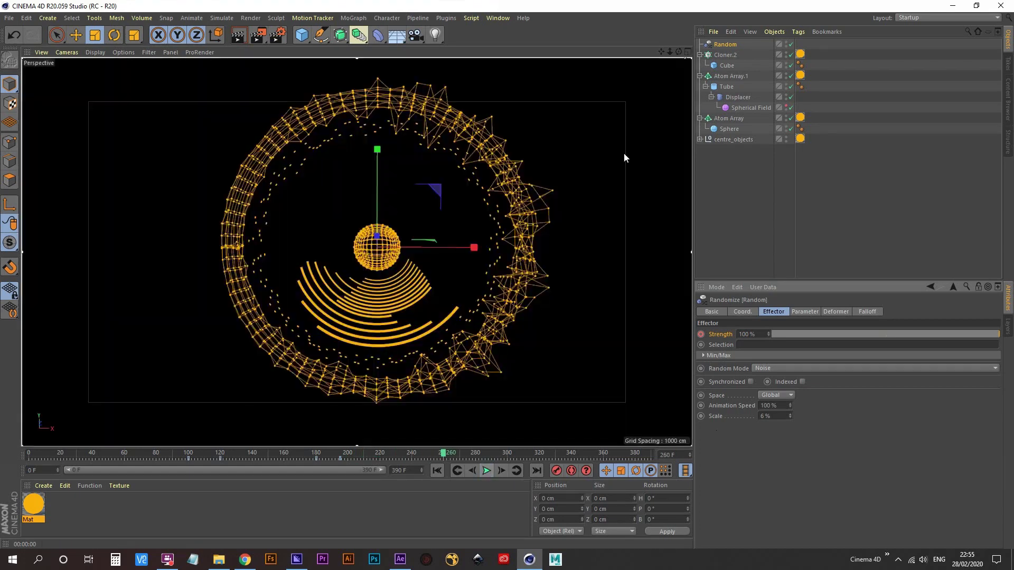
- Duplicate the cube cloner, scale the original Cloner.2 up to about 1792 cm wide, and check both rings during playback
click(727, 56)
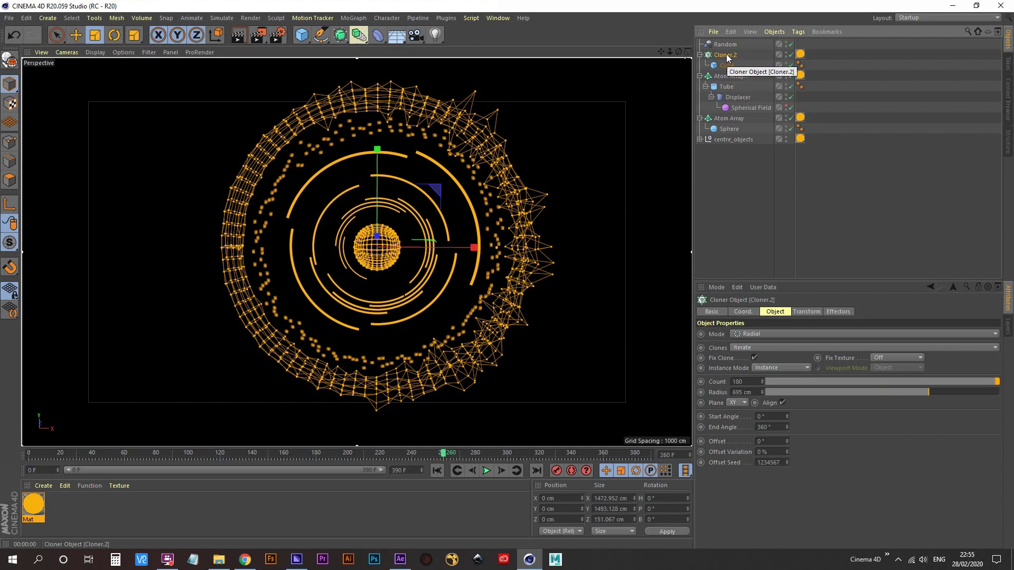
mouse_move(727, 56)
mouse_down()
mouse_move(729, 74)
mouse_move(724, 43)
mouse_up()
click(725, 55)
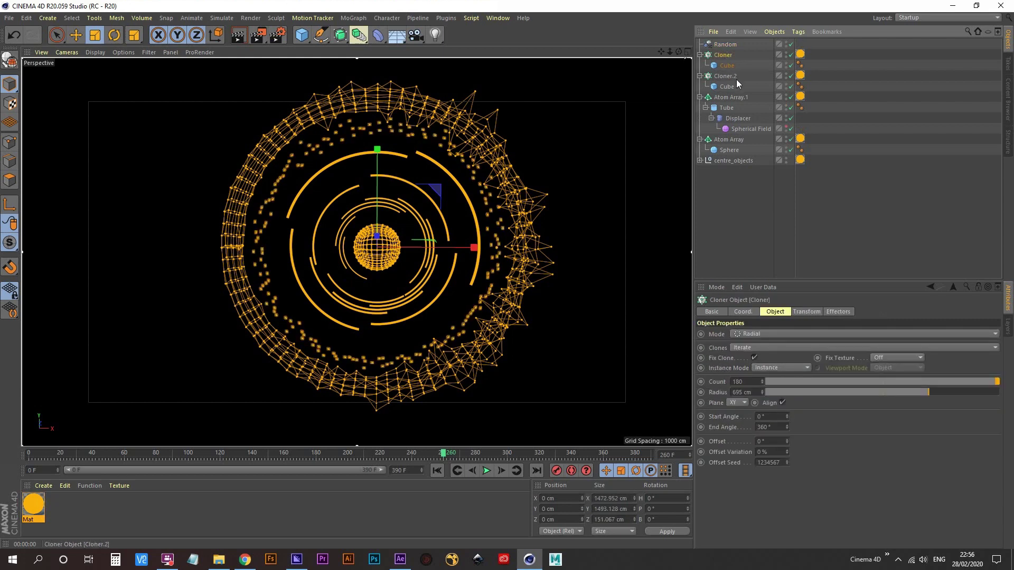
click(733, 77)
click(95, 35)
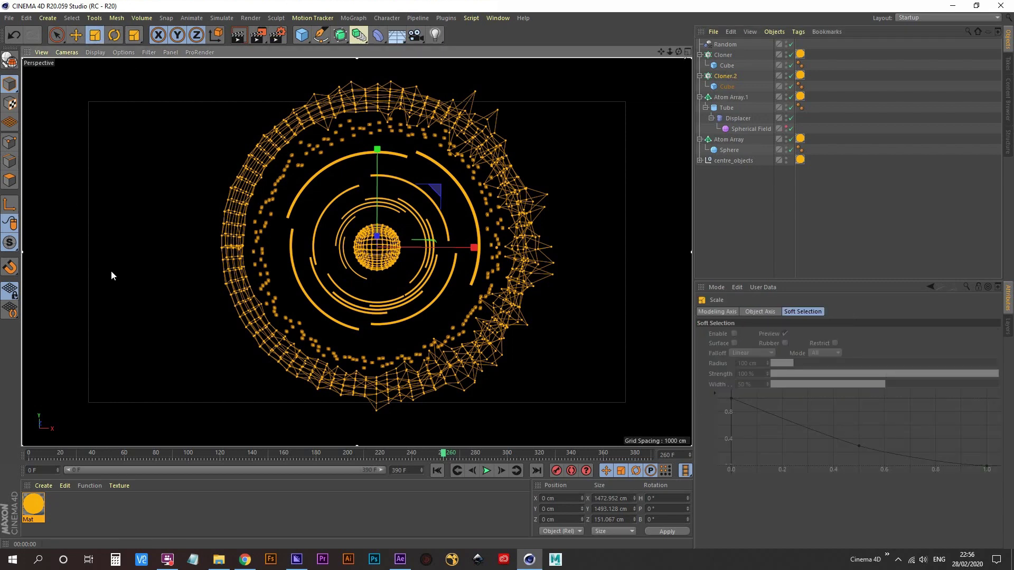
drag(111, 271, 159, 219)
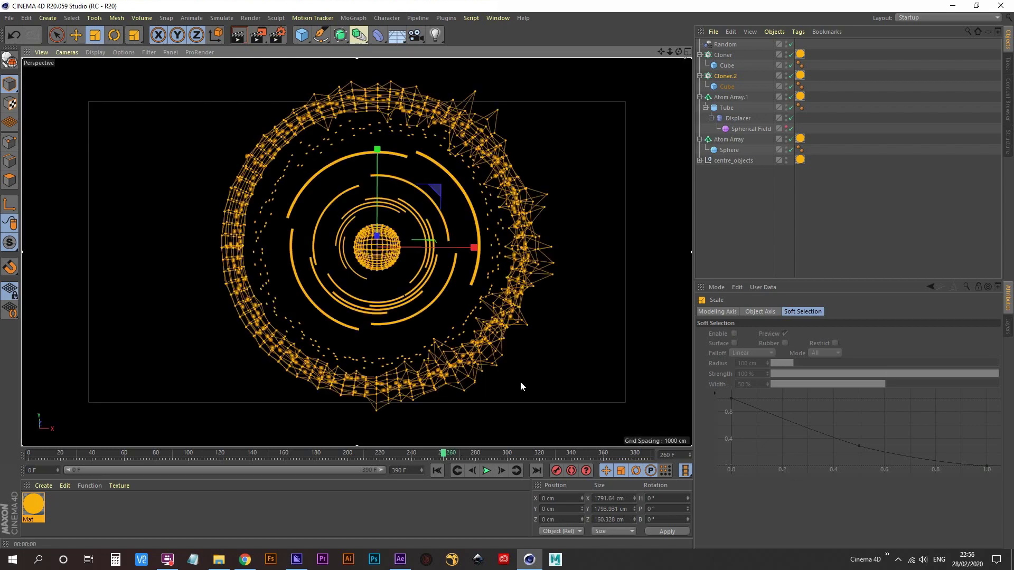
click(487, 471)
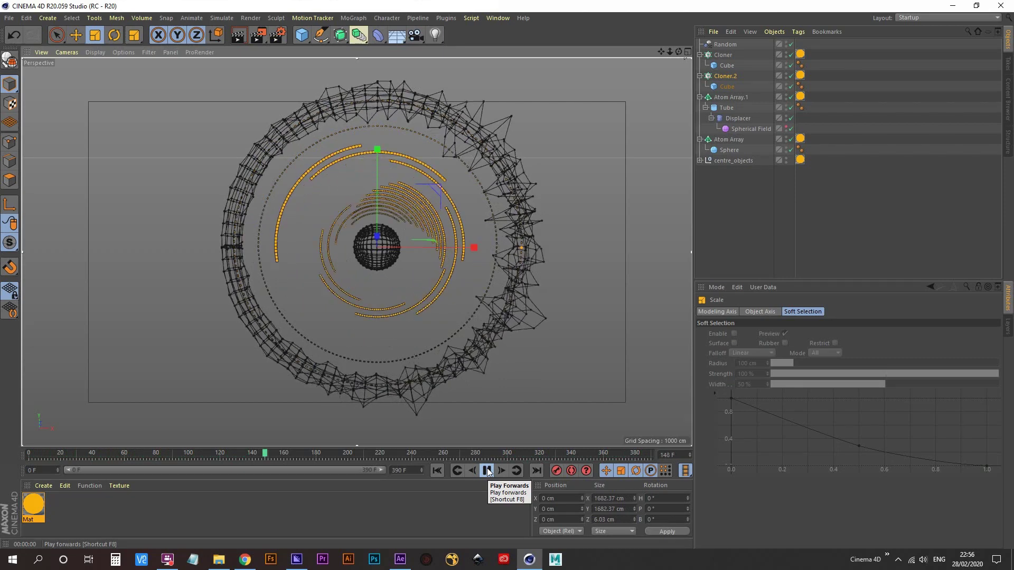
click(488, 471)
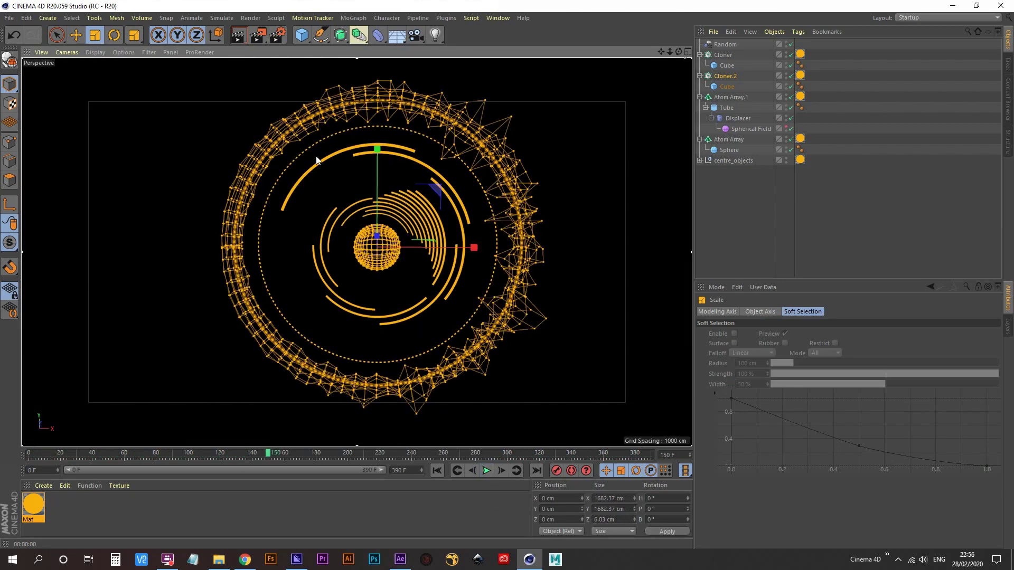
- Clear the selection and render the whole design in the viewport at frame 150 from slightly farther away
click(749, 229)
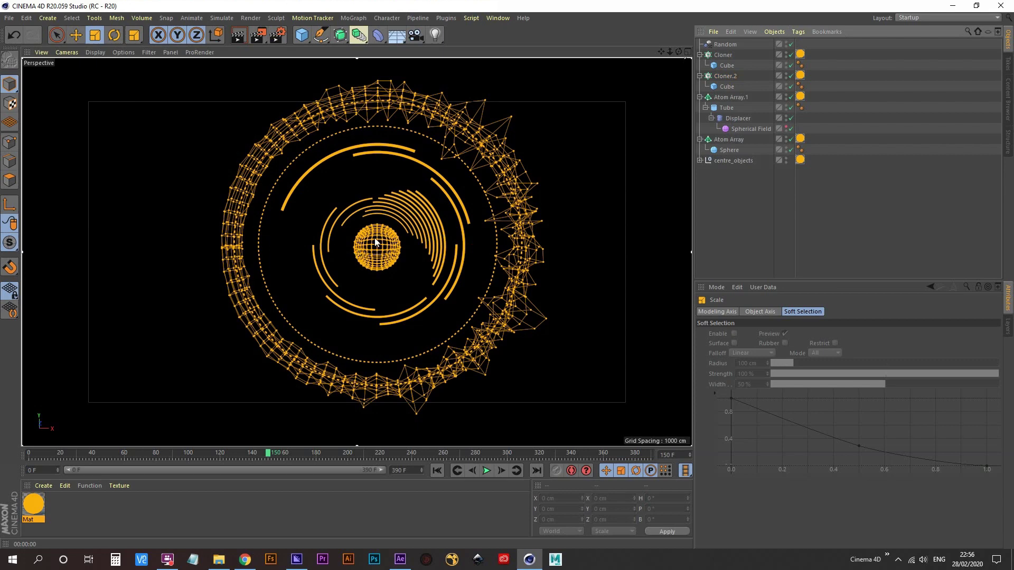
alt+middle_drag(375, 242, 363, 253)
scroll(372, 248, down, 2)
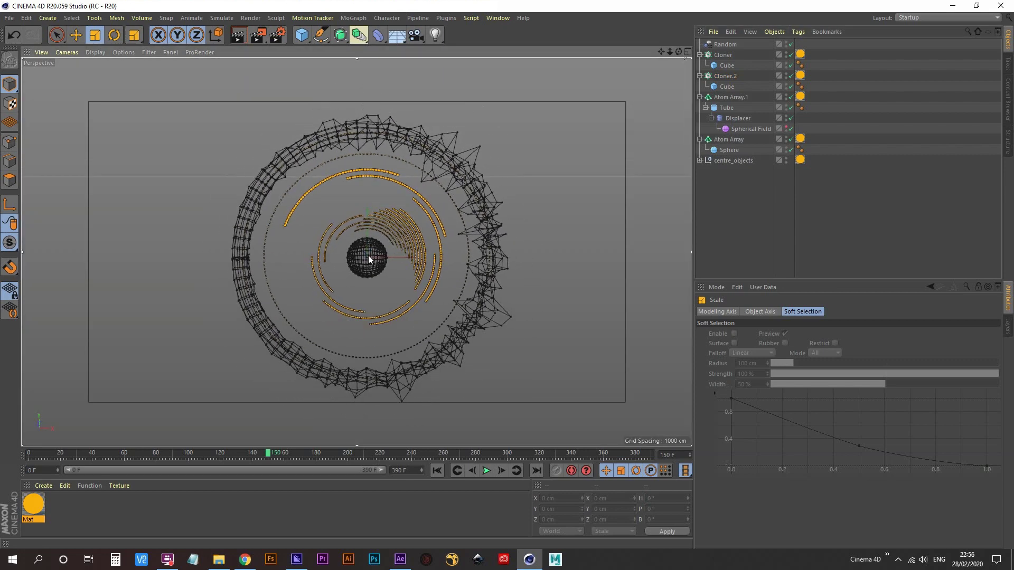
key(ctrl+r)
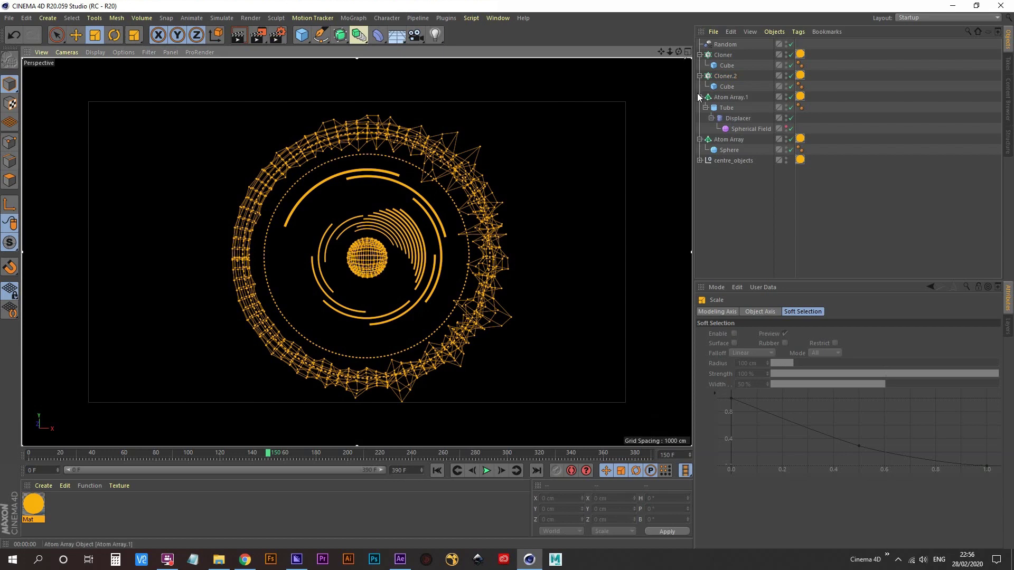
- Keyframe the central Sphere's heading rotation (R.H) at 0° on frame 0
click(730, 149)
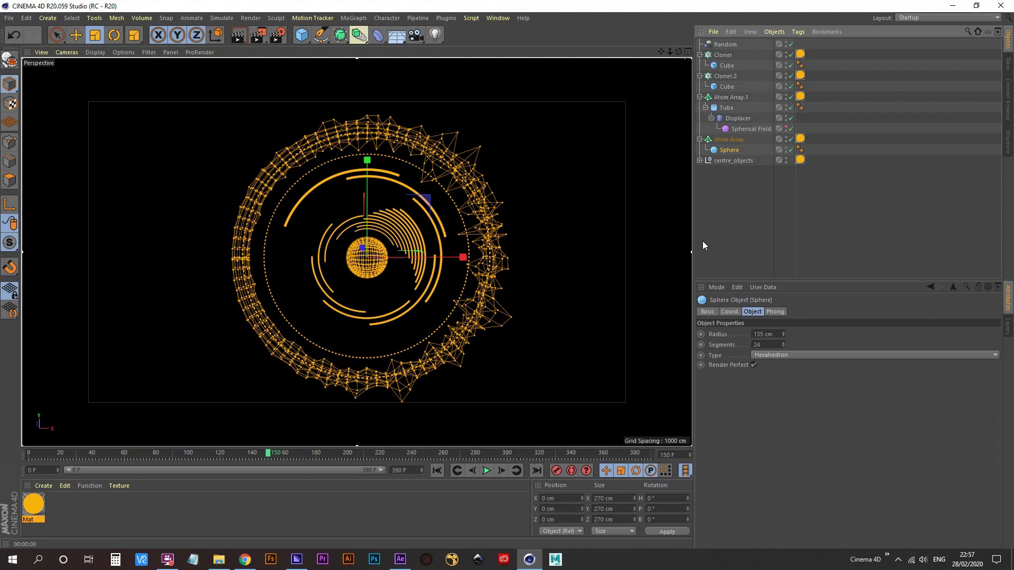
click(731, 311)
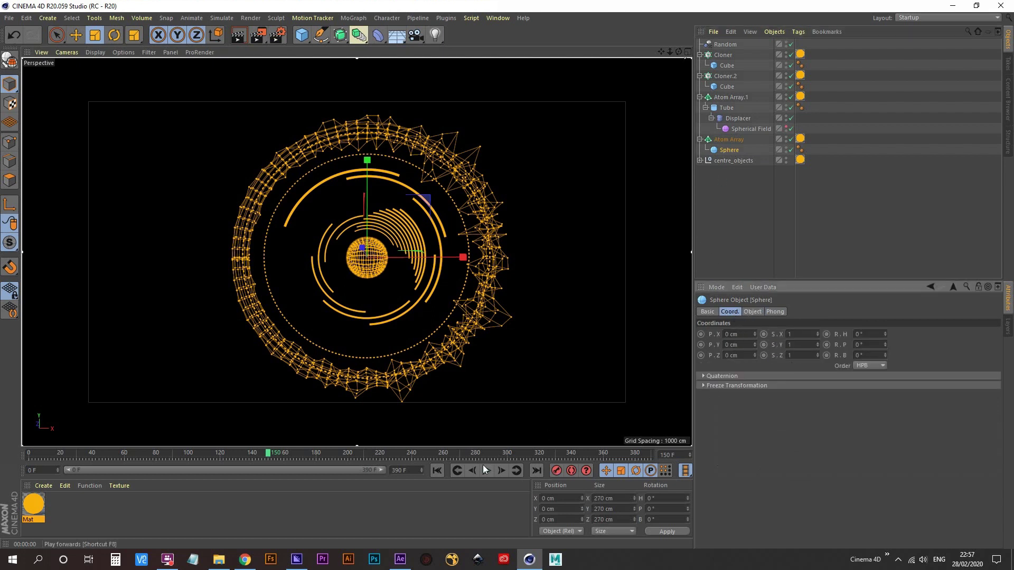
click(438, 471)
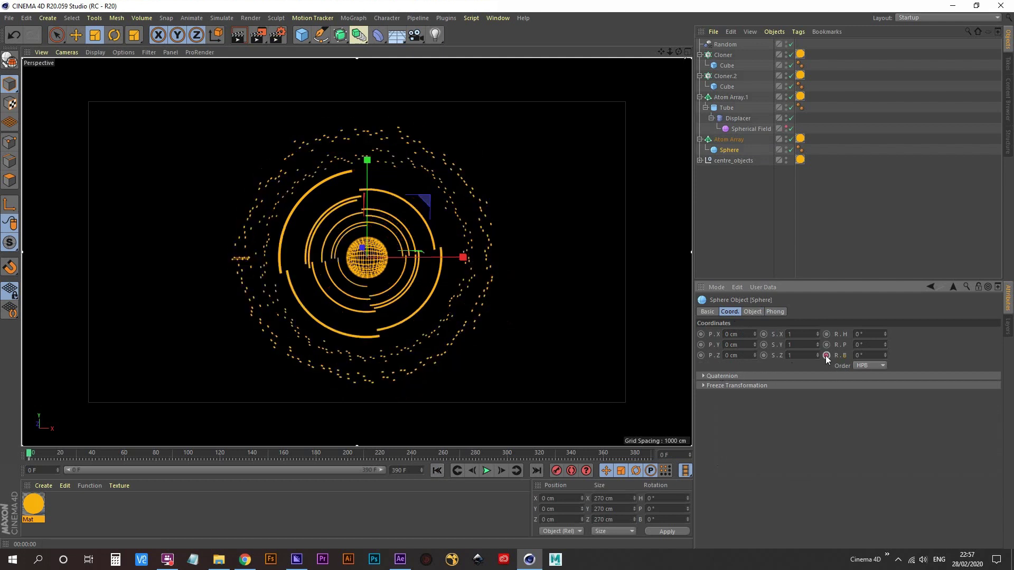
key(ctrl+z)
drag(883, 335, 883, 317)
key(ctrl+z)
click(827, 334)
- Keyframe the Sphere's heading rotation (R.H) at 360° on the last frame, 390
click(536, 471)
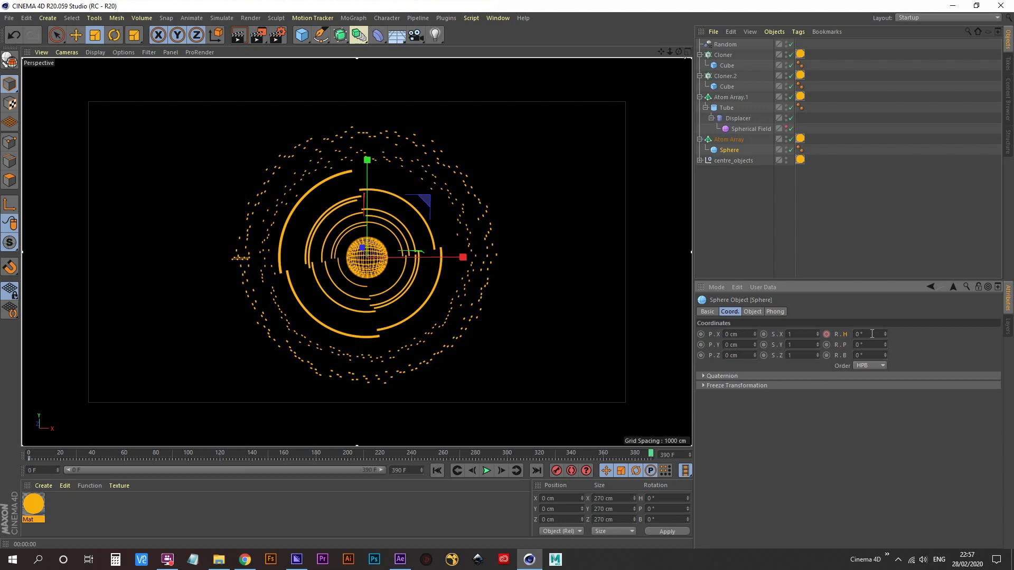
text(360)
key(Return)
click(826, 335)
- Set the Sphere's rotation keyframes to linear interpolation in the Timeline
key(shift+F3)
drag(531, 241, 447, 149)
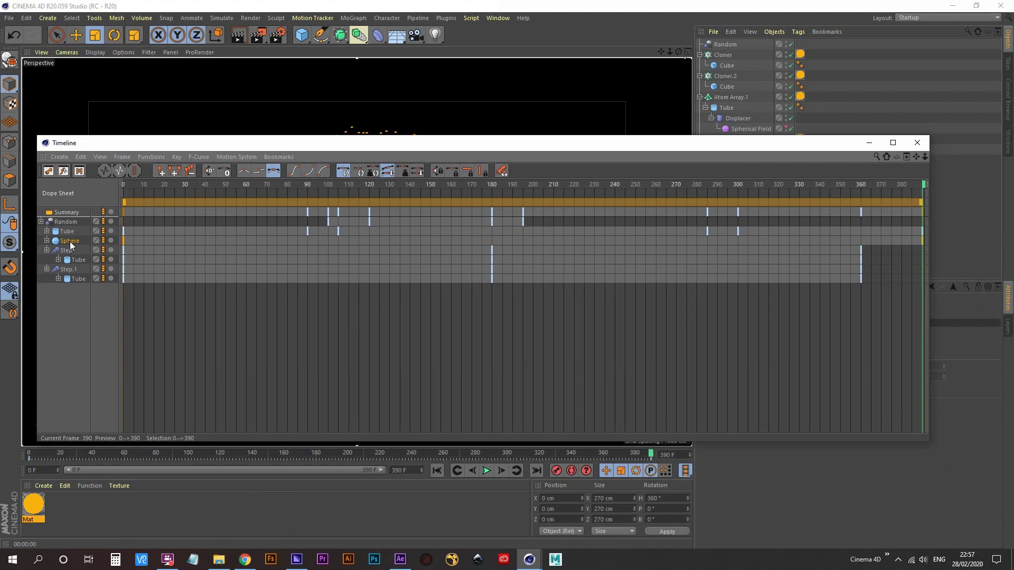
click(243, 172)
click(917, 143)
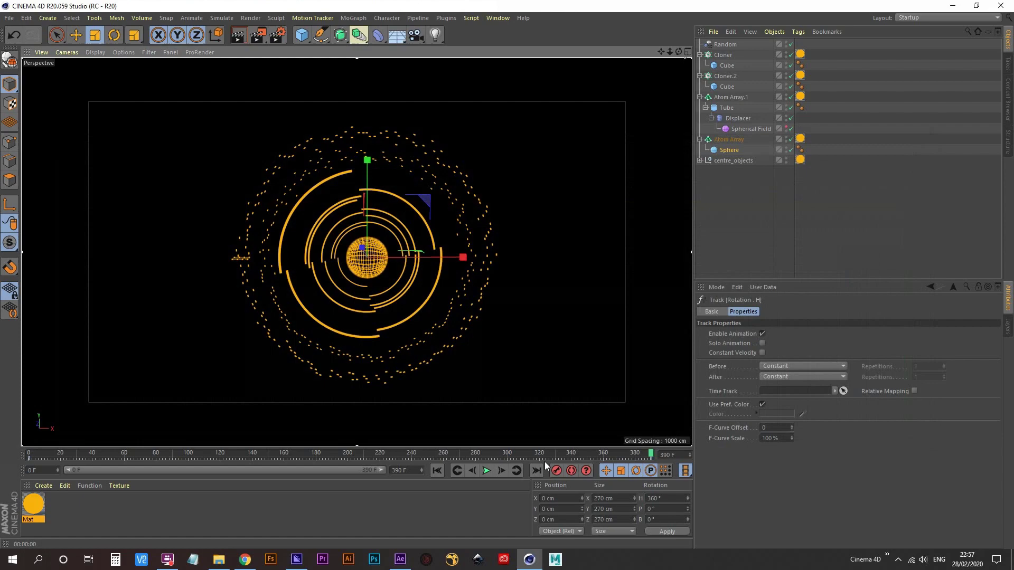
- Play the animation and check the rotating sphere in viewport renders at frames 73 and 95
click(488, 472)
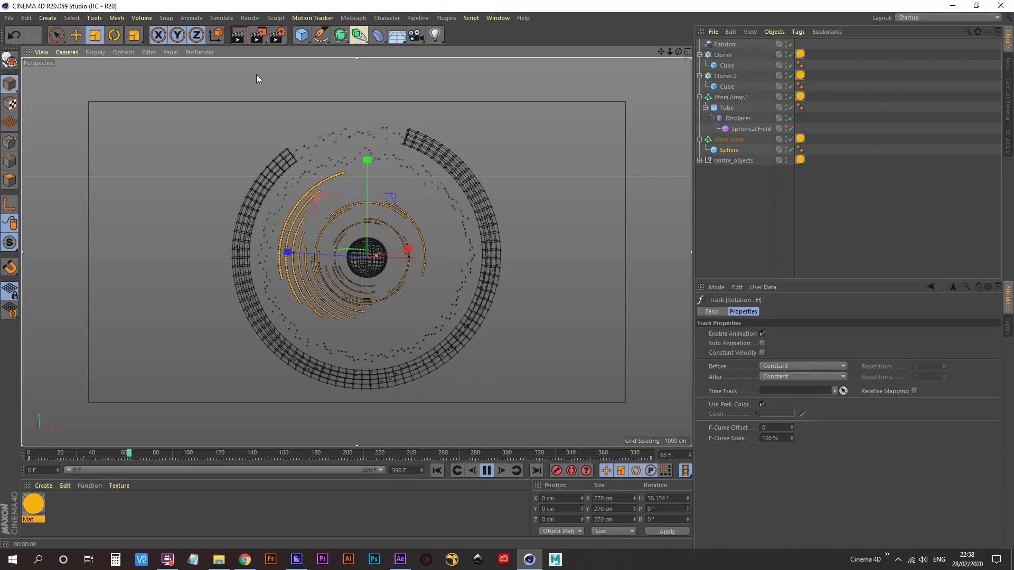
click(239, 35)
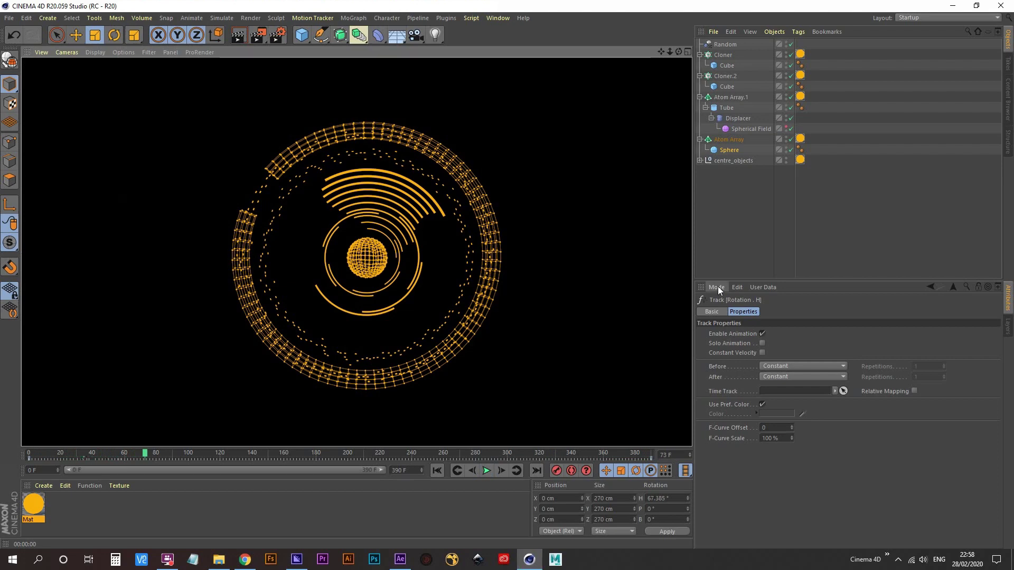
click(486, 471)
click(238, 35)
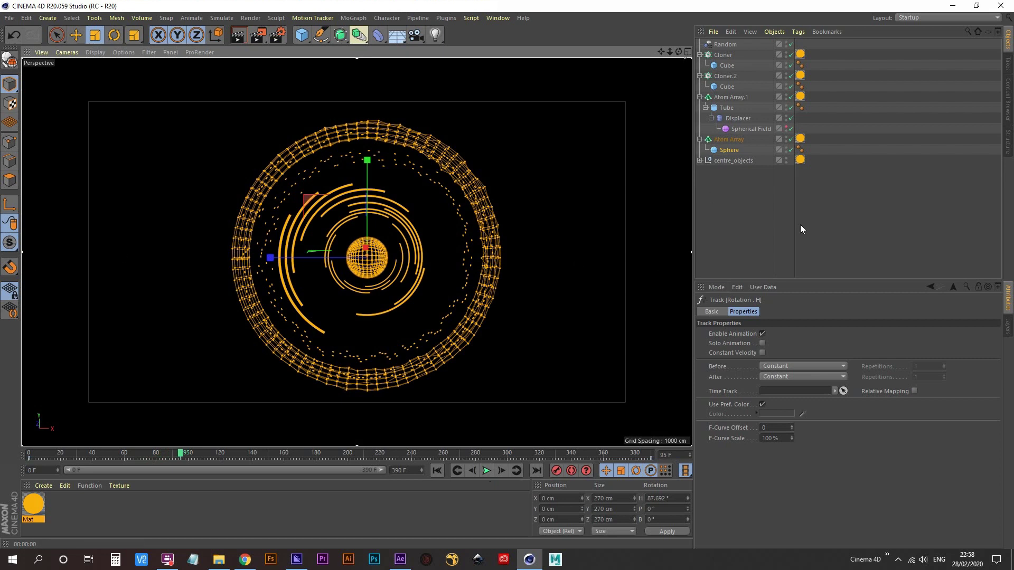
click(729, 214)
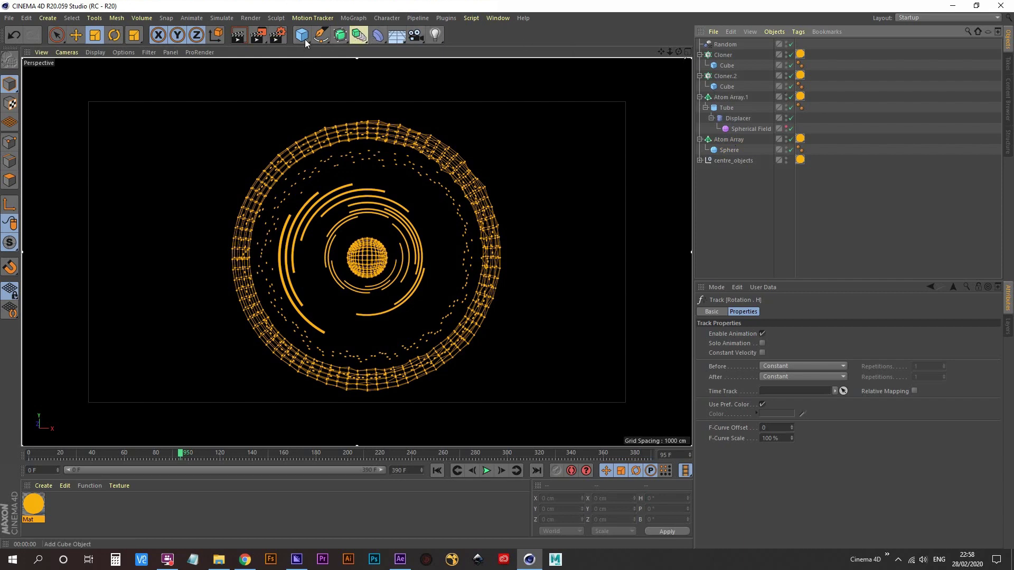
click(259, 36)
click(338, 257)
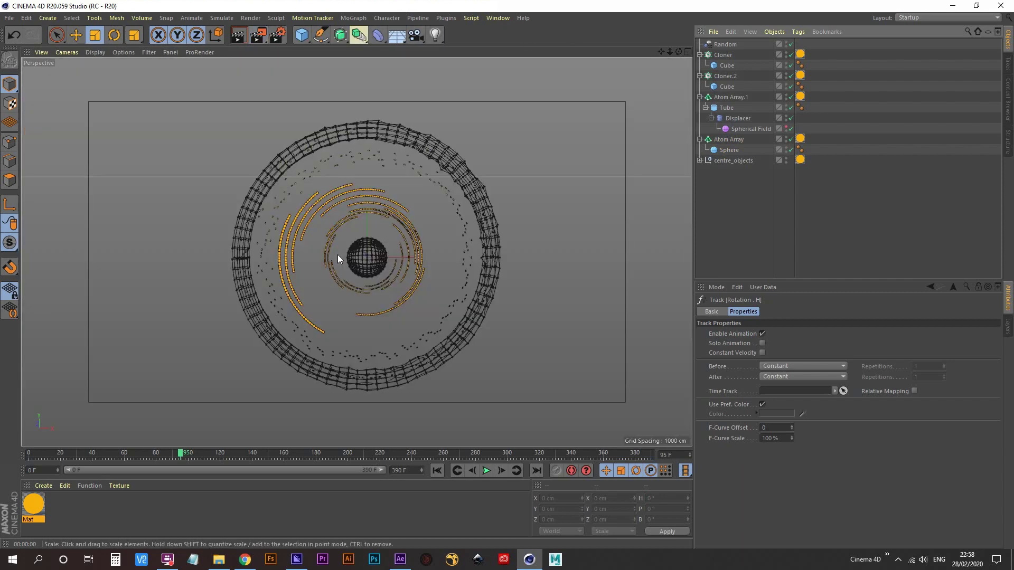
- Add a Tube primitive at the centre of the design and orient it along +Z
click(302, 35)
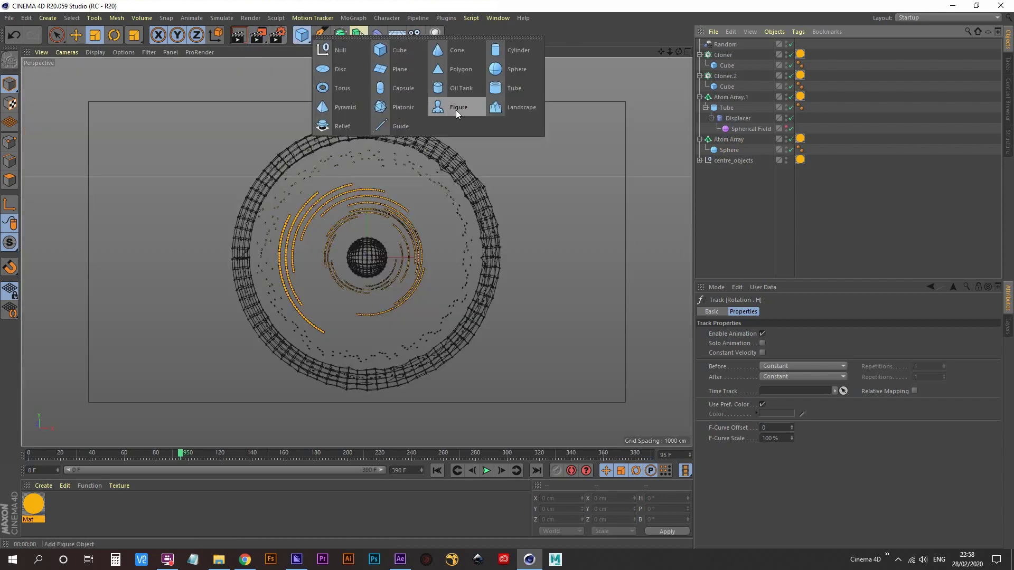
click(518, 88)
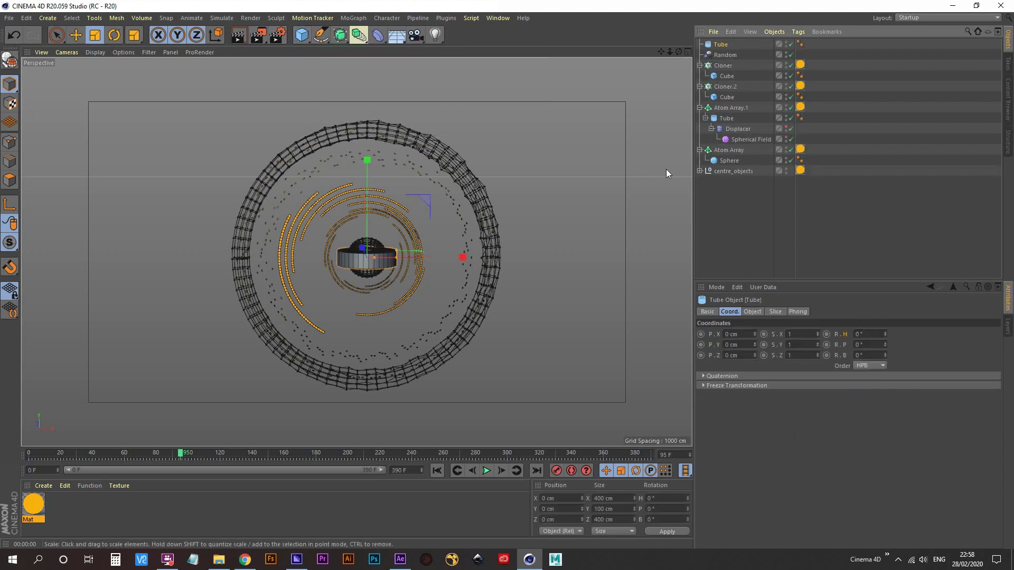
click(753, 312)
click(793, 397)
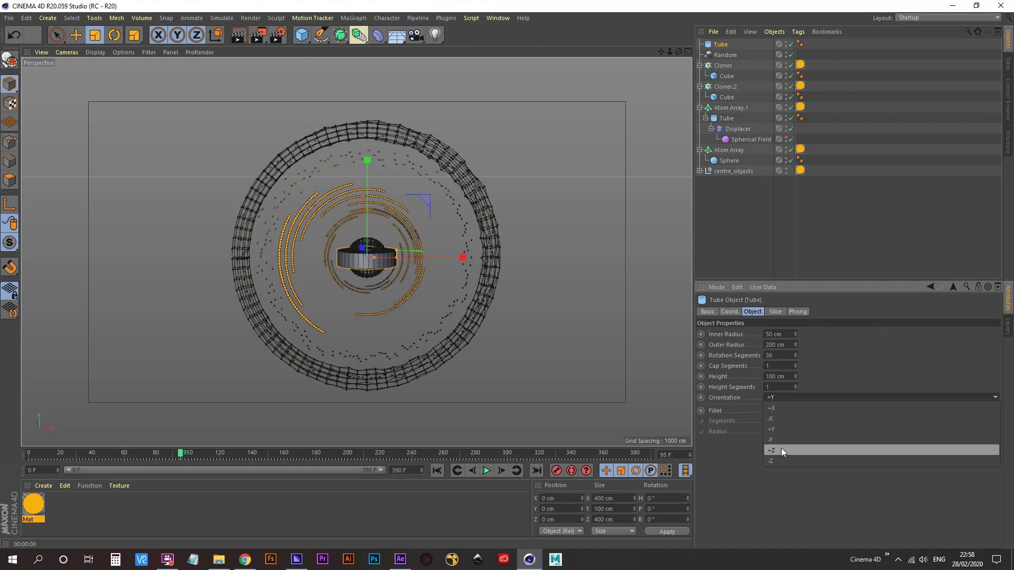
click(782, 448)
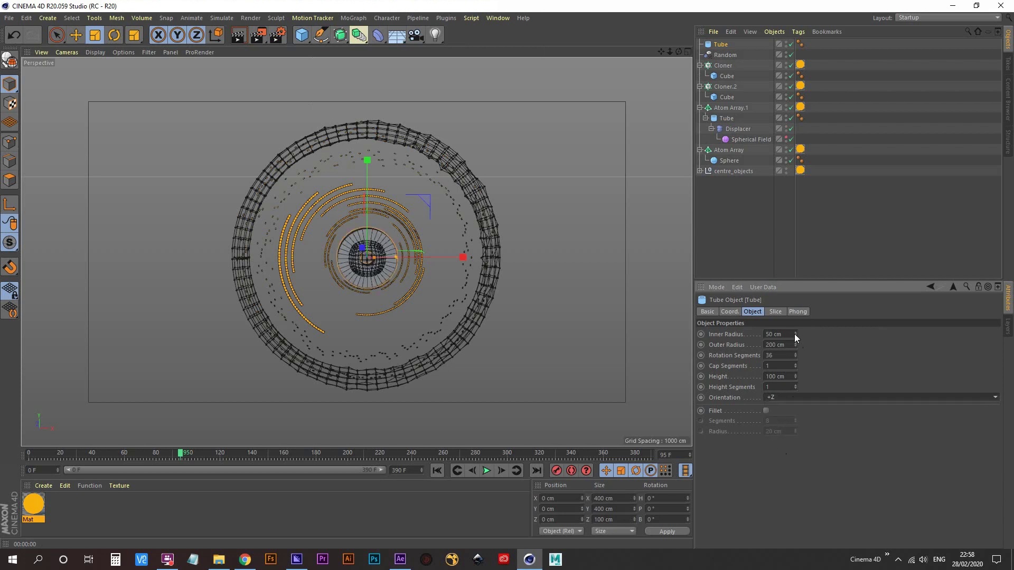
- Set the new tube's inner radius to 740 cm, outer radius to 970 cm and rotation segments to 50
drag(794, 334, 632, 340)
text(97)
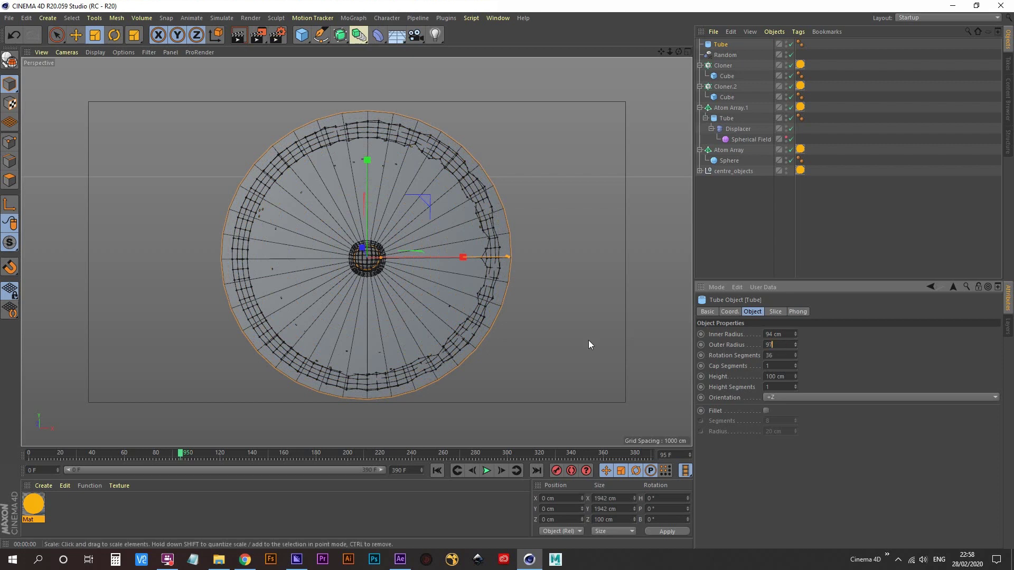
text(0)
key(Return)
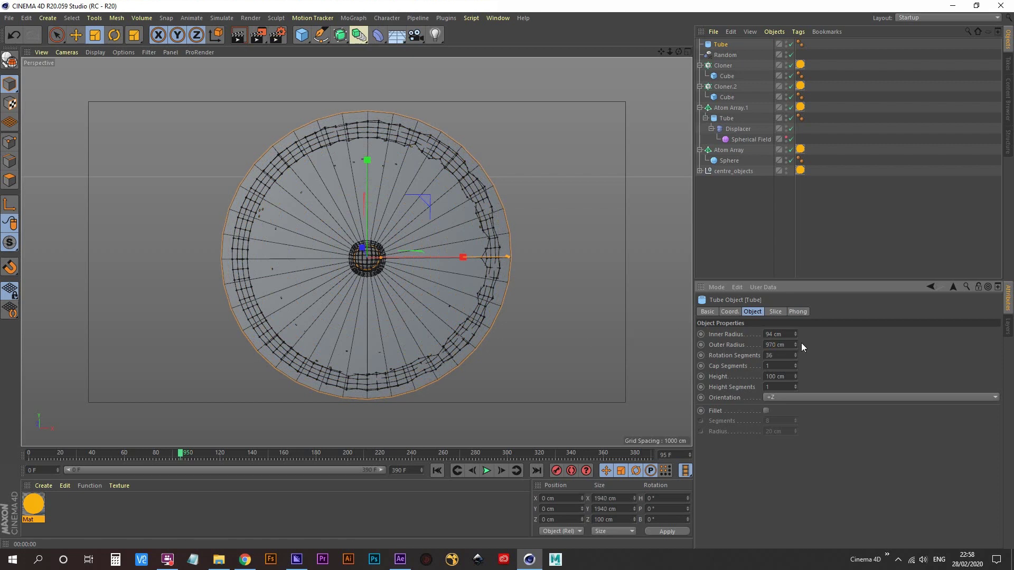
drag(797, 335, 850, 335)
text(740)
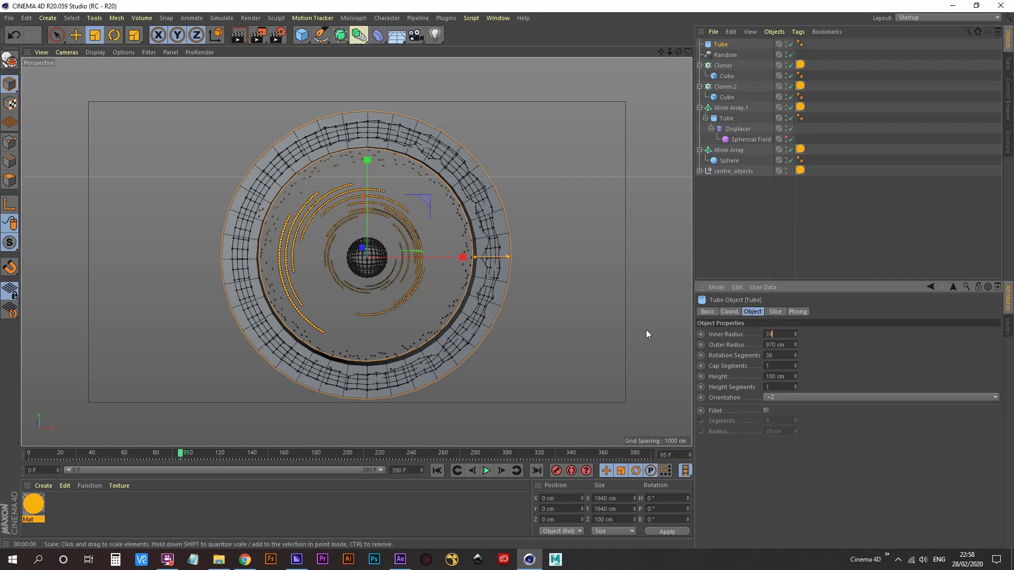
key(Return)
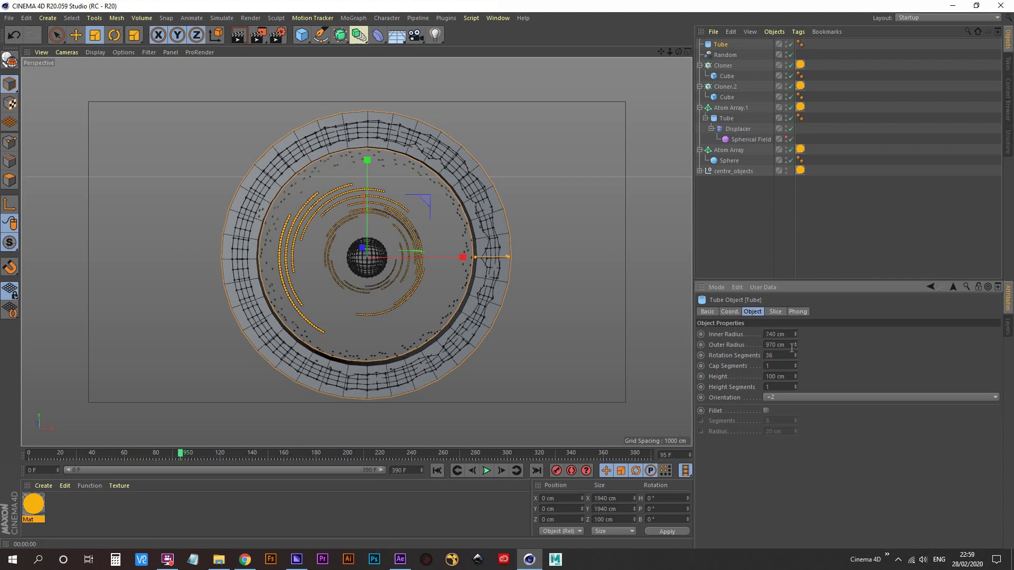
text(50)
key(Return)
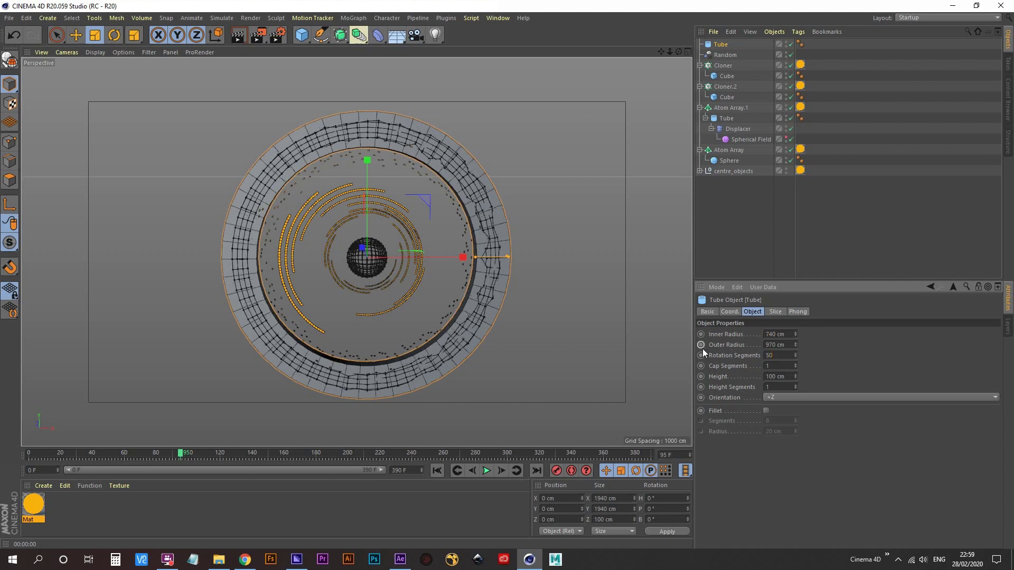
- Enable Slice on the new tube and make it run from 90° to 180°
click(775, 313)
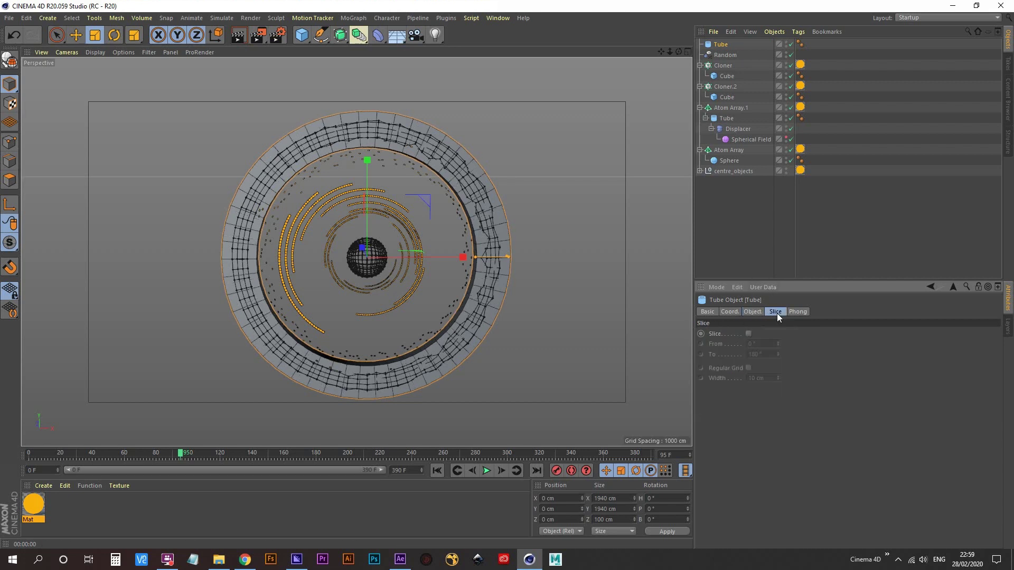
click(749, 334)
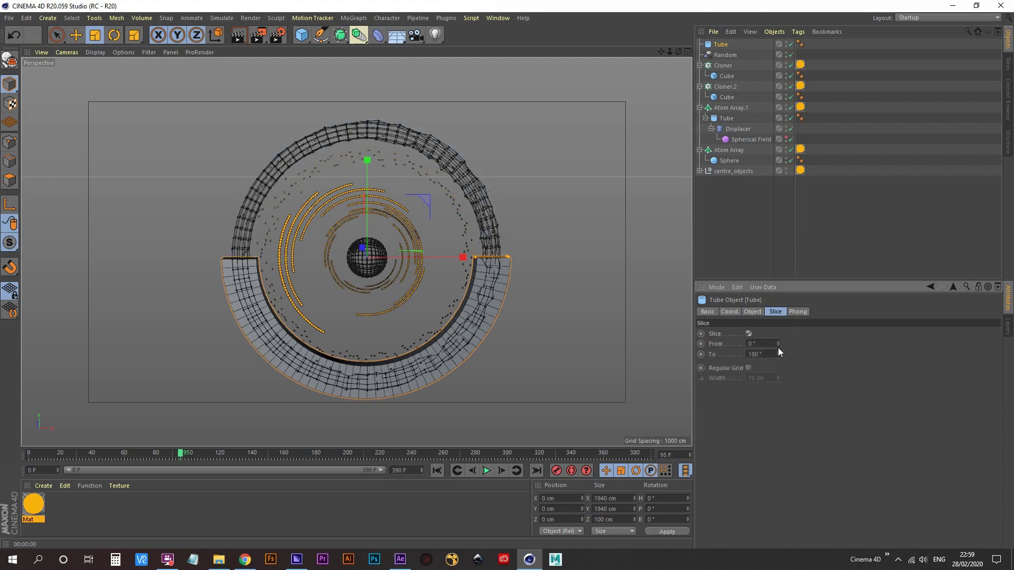
drag(778, 347, 645, 333)
text(90)
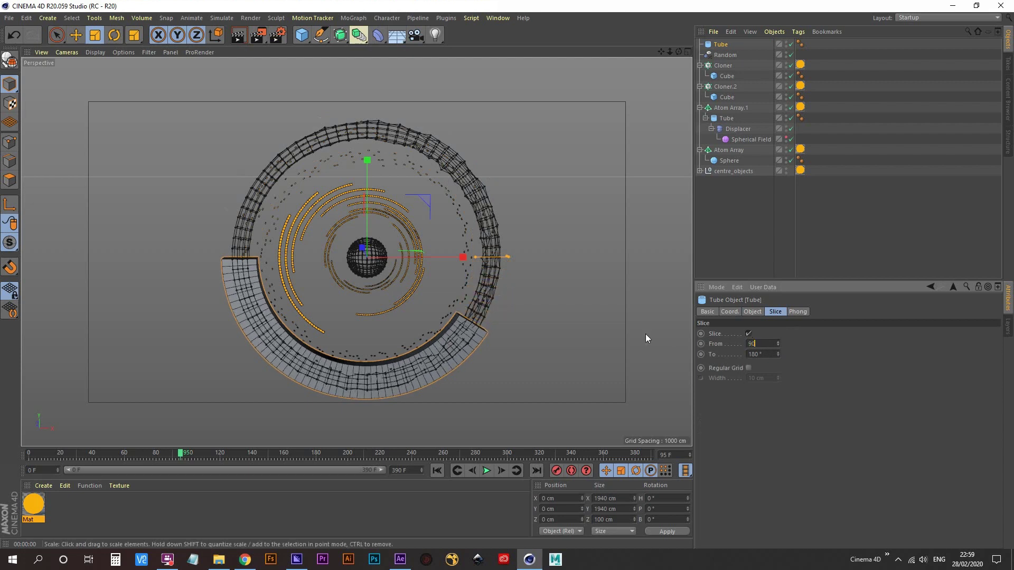
key(Return)
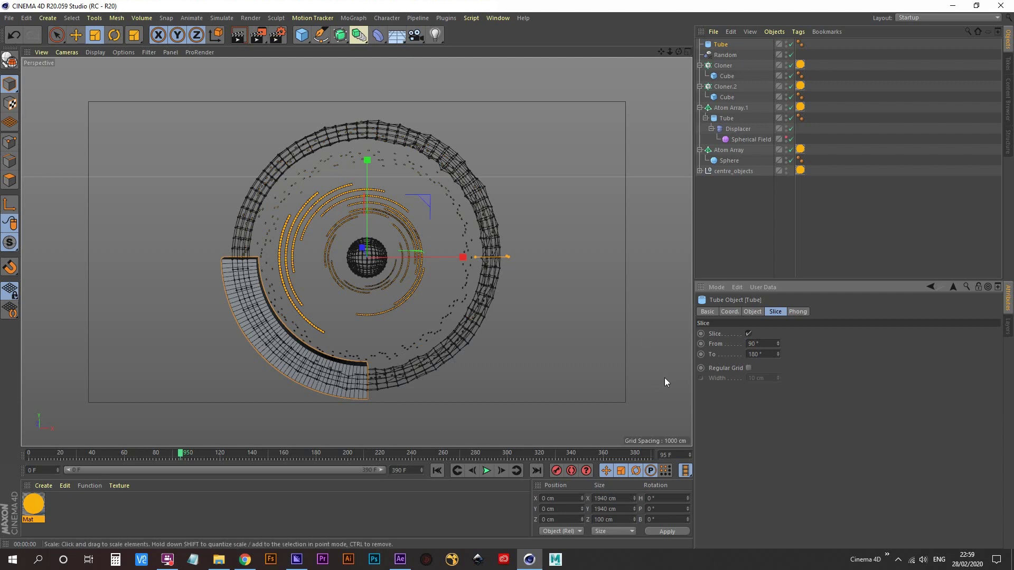
- Flatten the sliced tube by setting its height to 1 cm
click(752, 311)
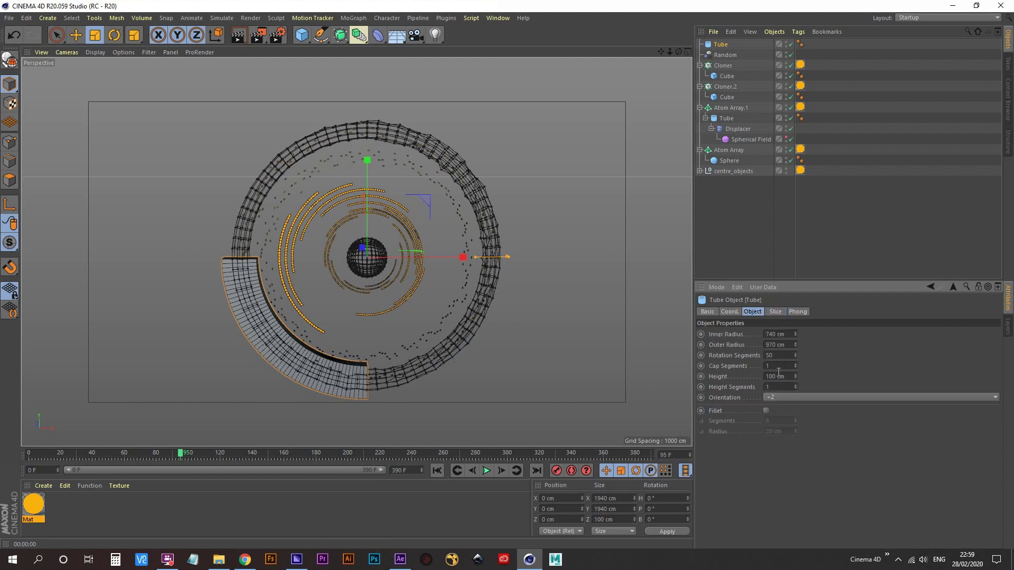
click(779, 373)
text(1)
key(Return)
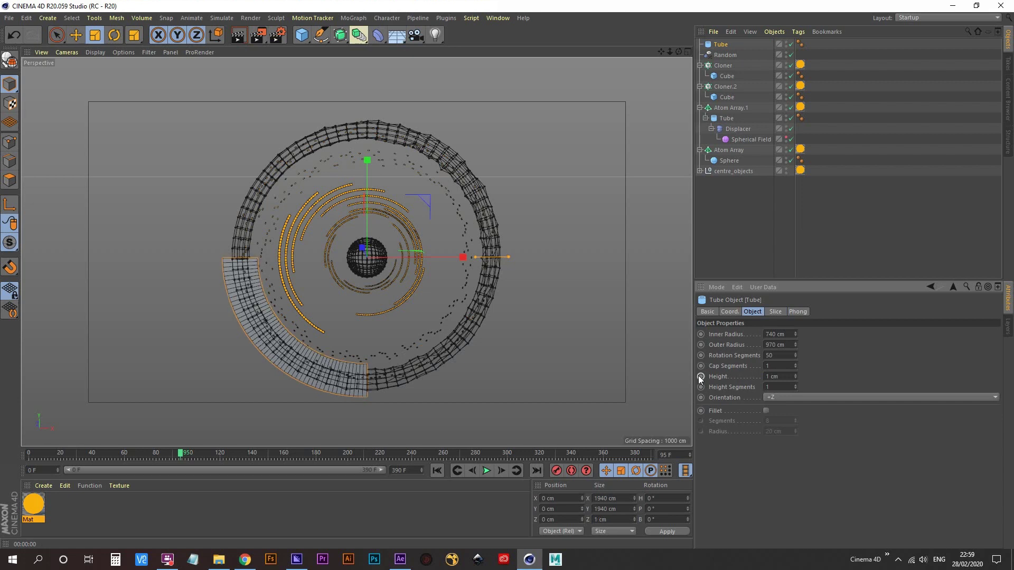
- Move the sliced tube behind the other rings to a Z position of 160 cm, checking it in the four-view layout
click(730, 312)
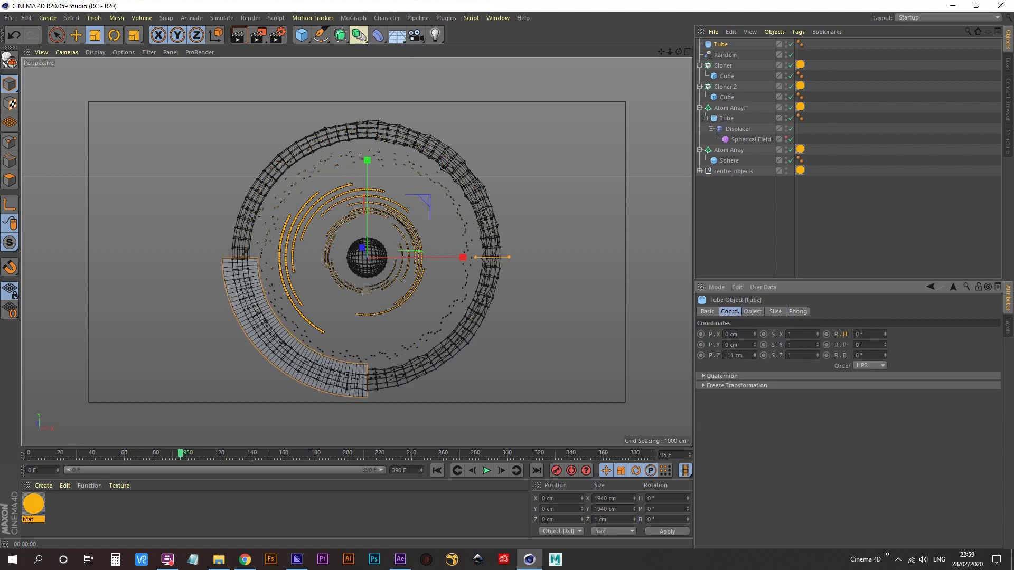
drag(755, 361, 754, 290)
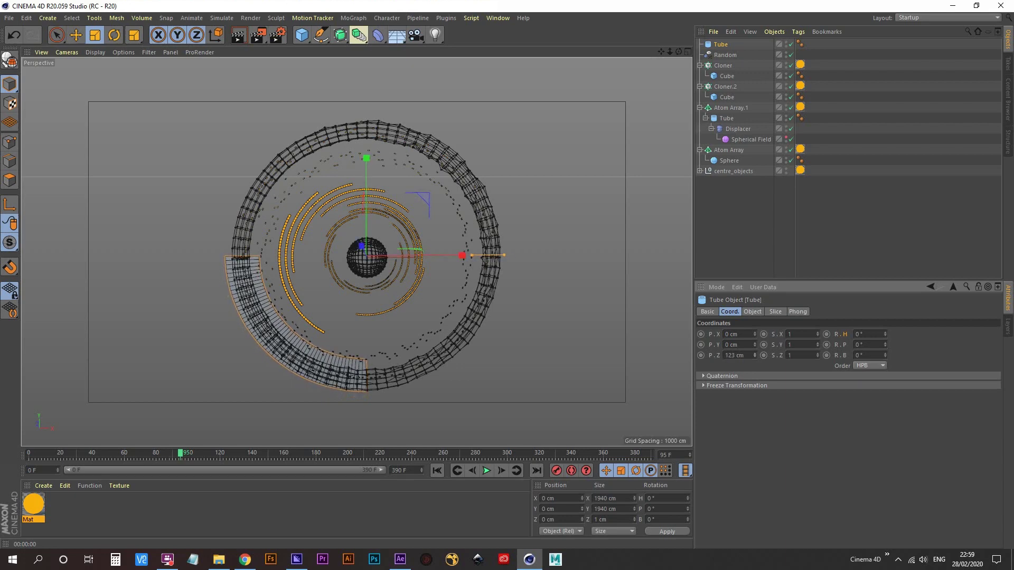
middle_click(458, 298)
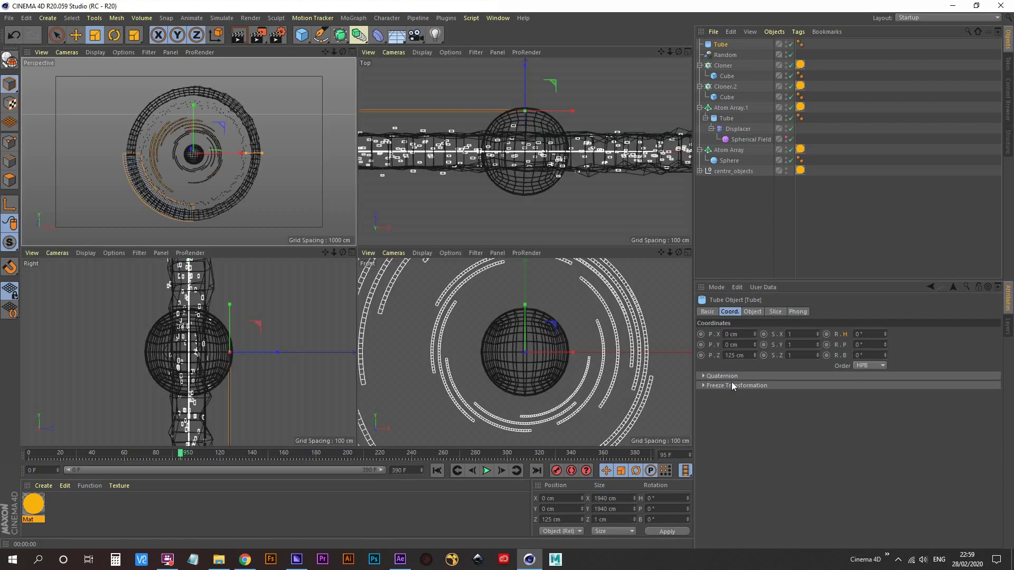
drag(754, 355, 754, 333)
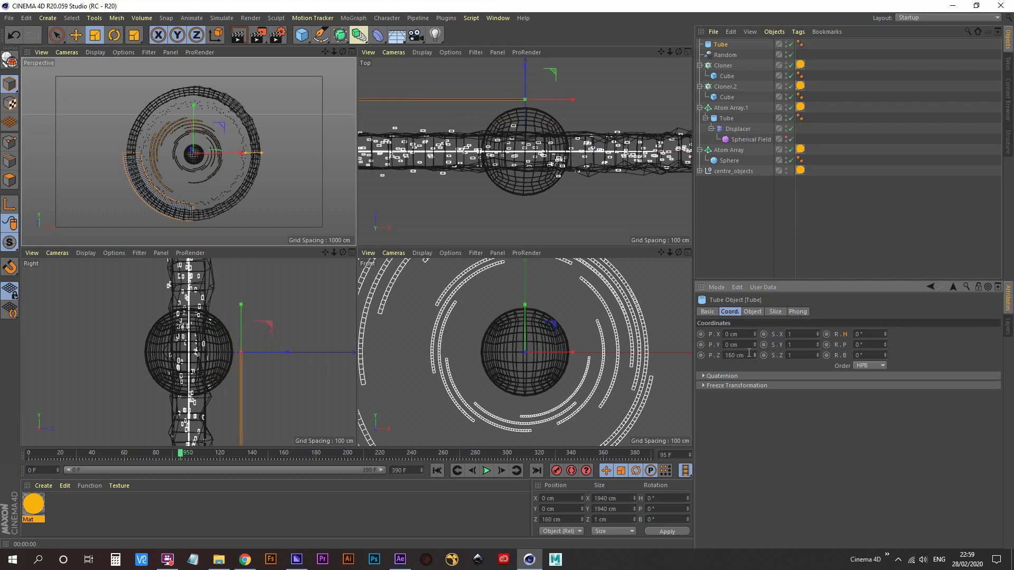
middle_click(220, 167)
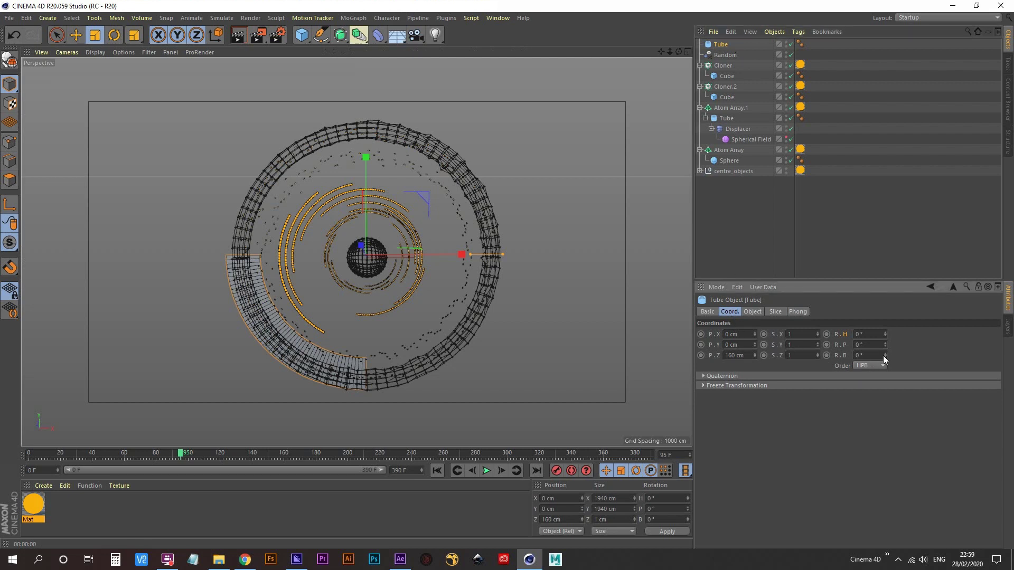
- Keyframe the sliced tube's bank rotation from 0° at the first frame to 360° at frame 390
mouse_move(885, 355)
mouse_down()
mouse_move(886, 417)
mouse_move(885, 354)
mouse_up()
key(ctrl+z)
click(437, 471)
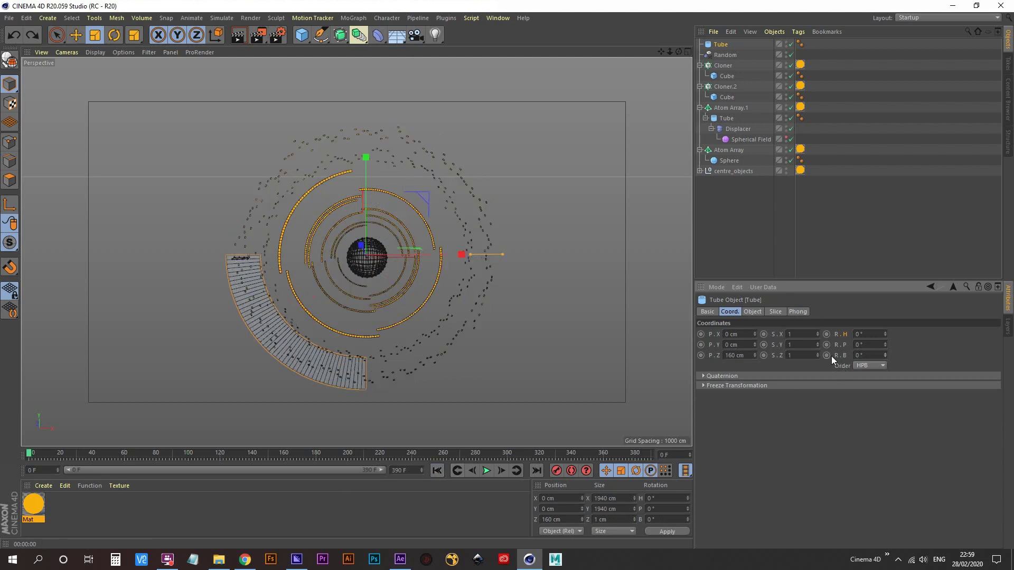
click(827, 355)
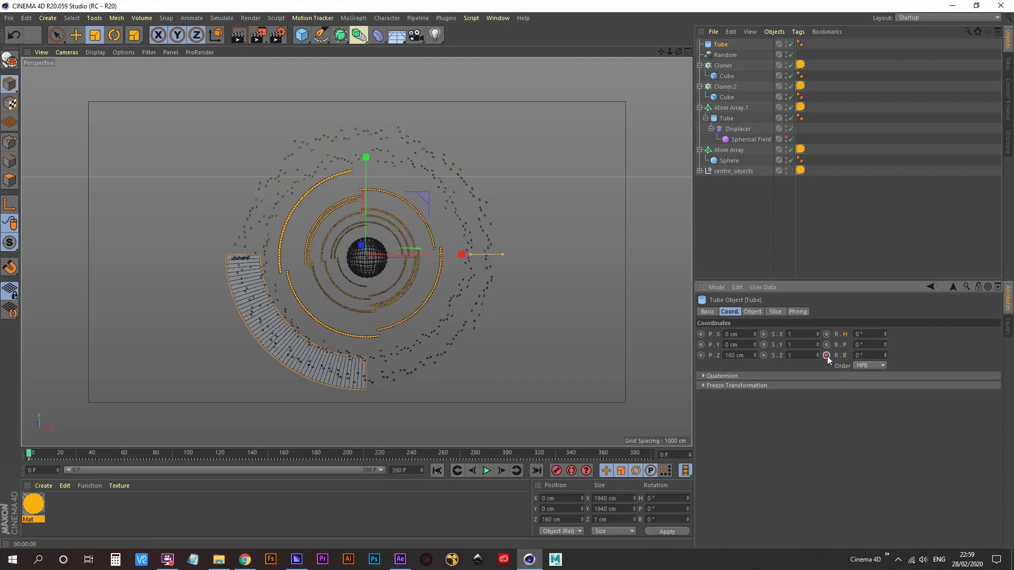
click(539, 469)
double_click(876, 355)
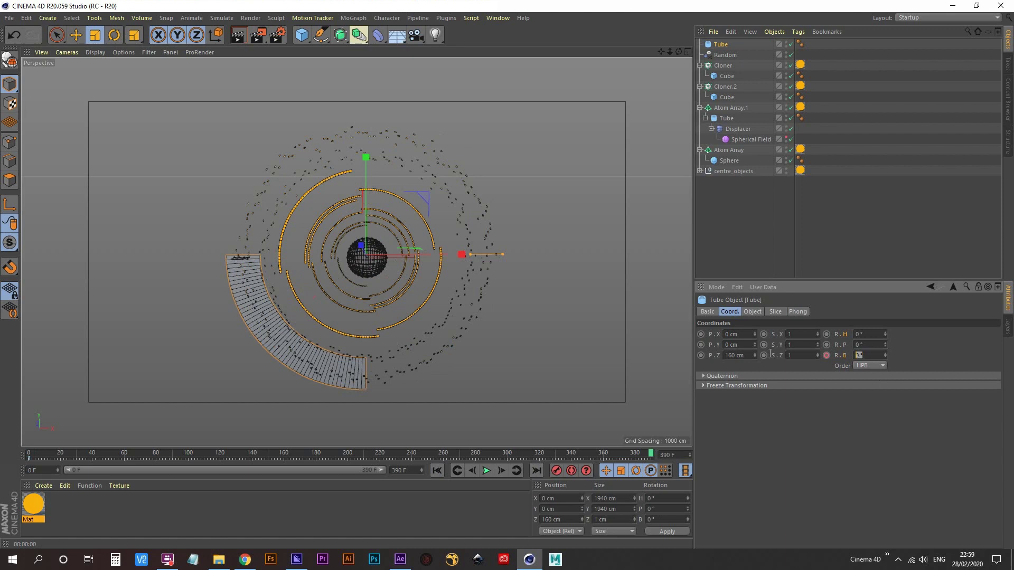
text(360)
key(Return)
- Make the sliced tube's rotation keyframes linear in the dope sheet and play back the rotation
key(shift+F3)
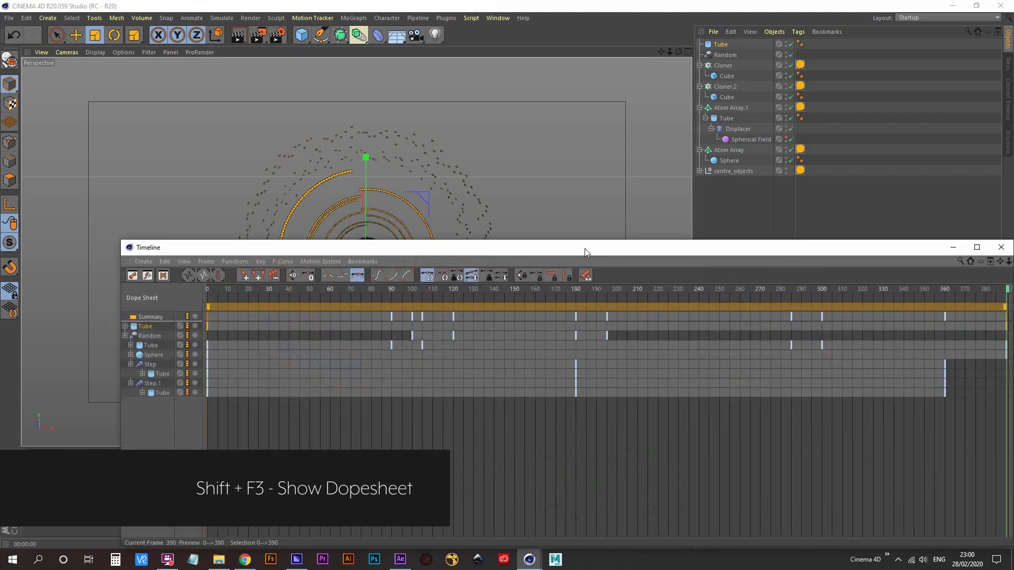
drag(585, 248, 498, 115)
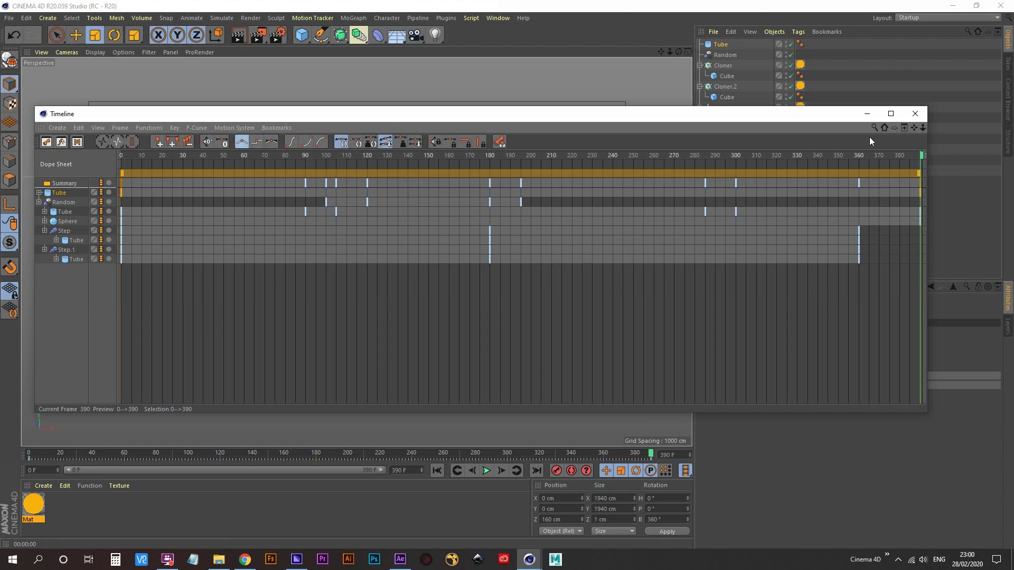
click(916, 113)
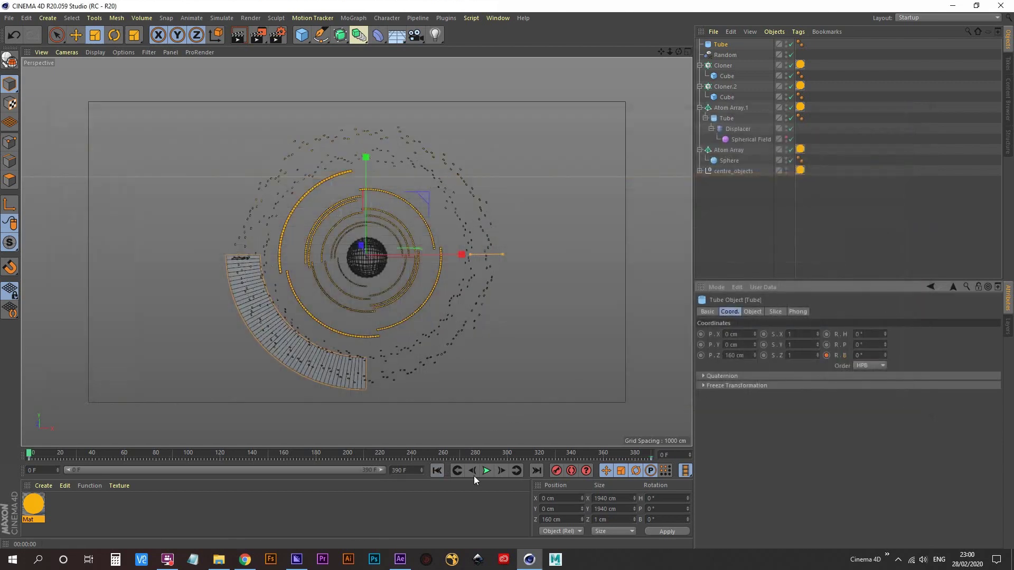
click(487, 471)
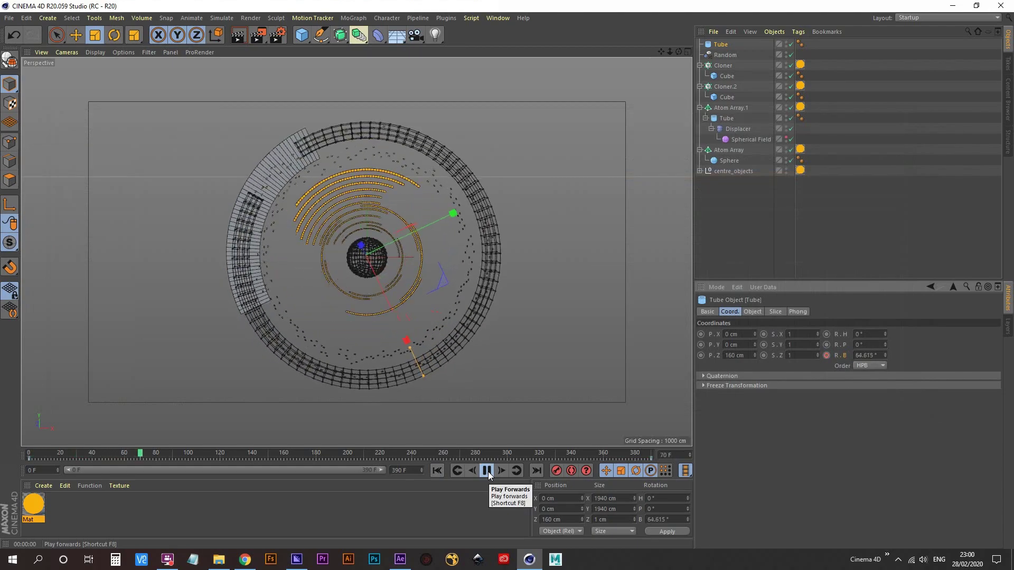
click(487, 470)
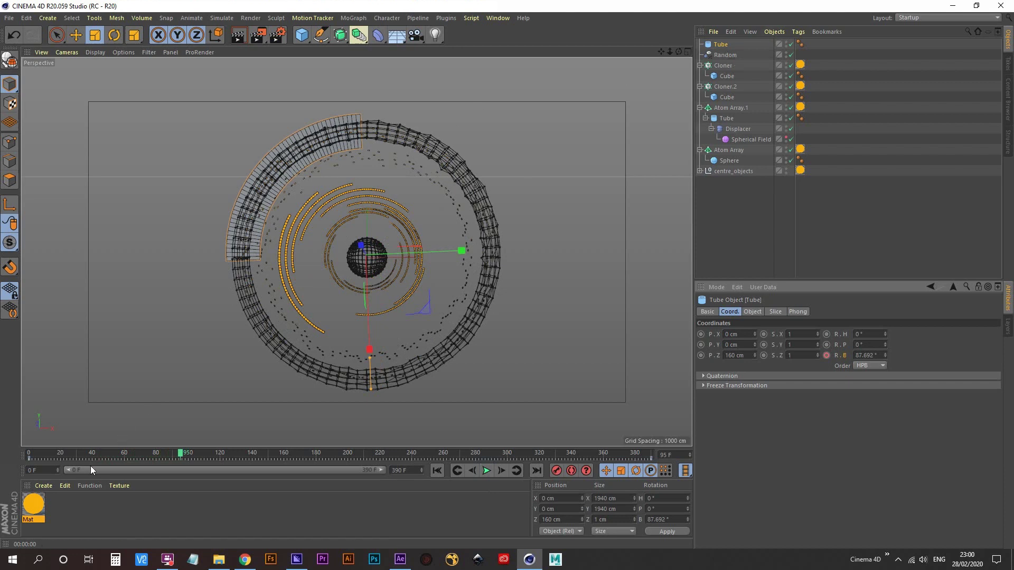
- Apply the orange Mat material to the sliced tube, preview the render, and add a Display tag to the tube
drag(33, 508, 724, 50)
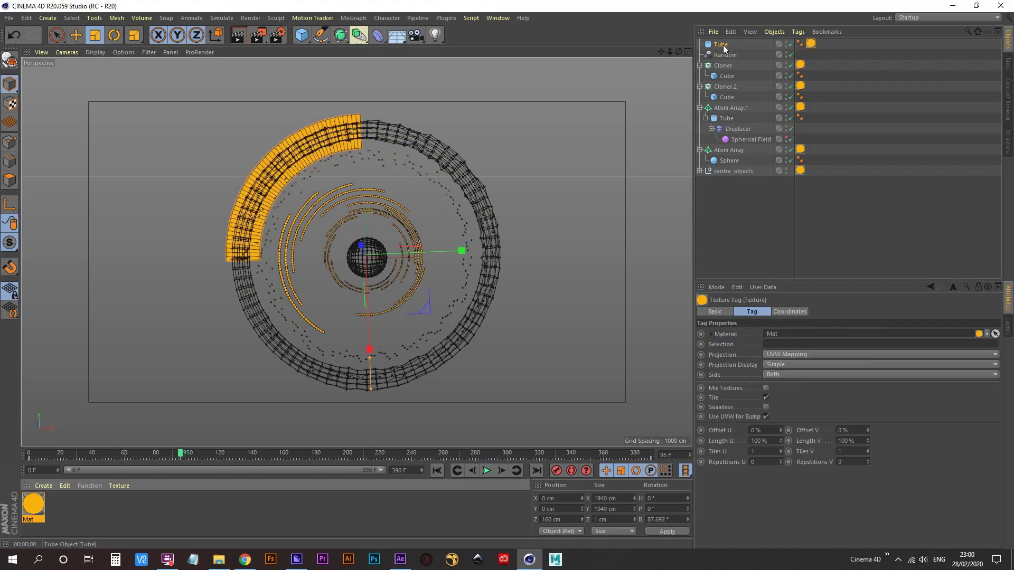
key(ctrl+r)
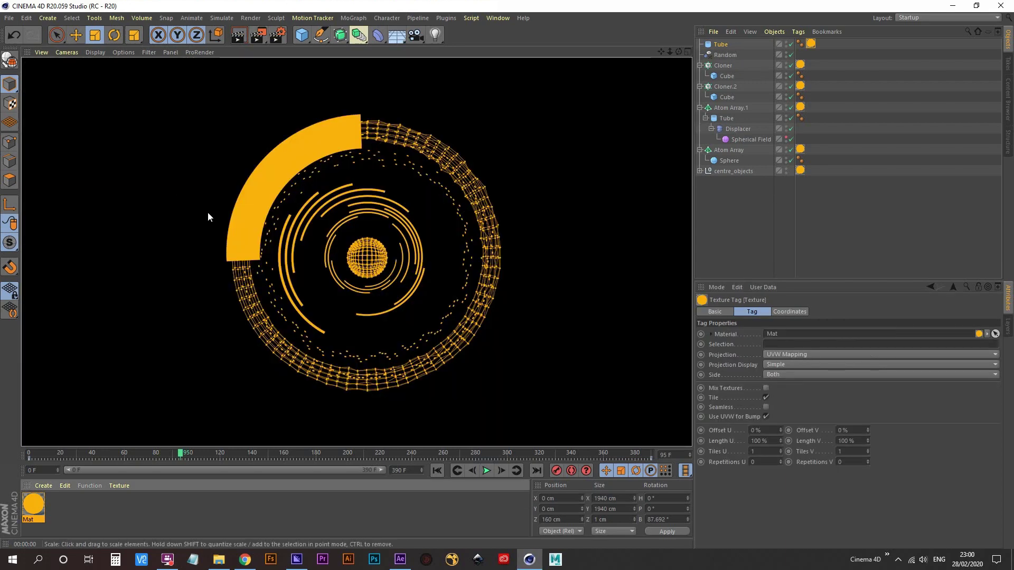
click(721, 44)
right_click(720, 46)
mouse_move(812, 51)
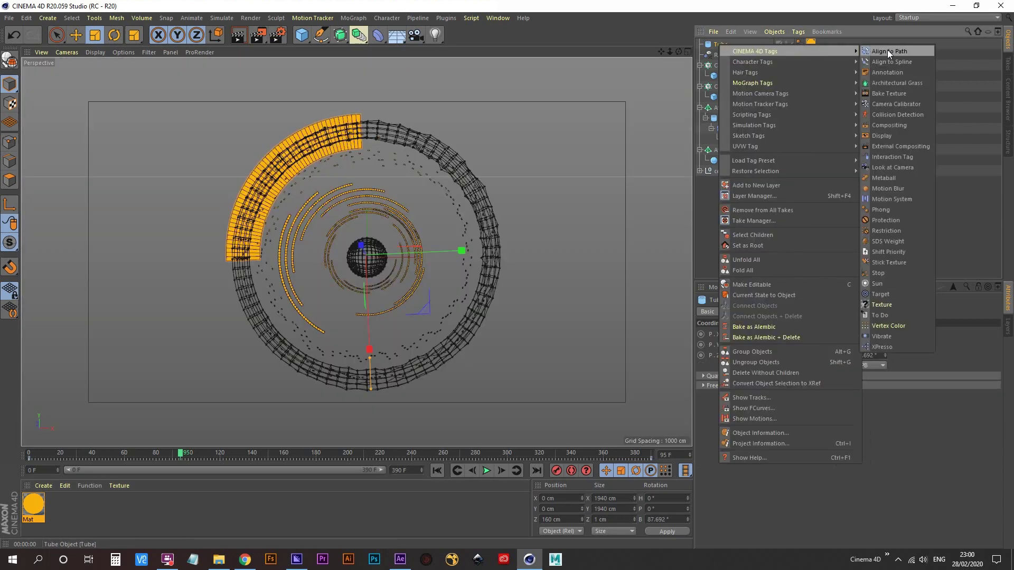
click(897, 135)
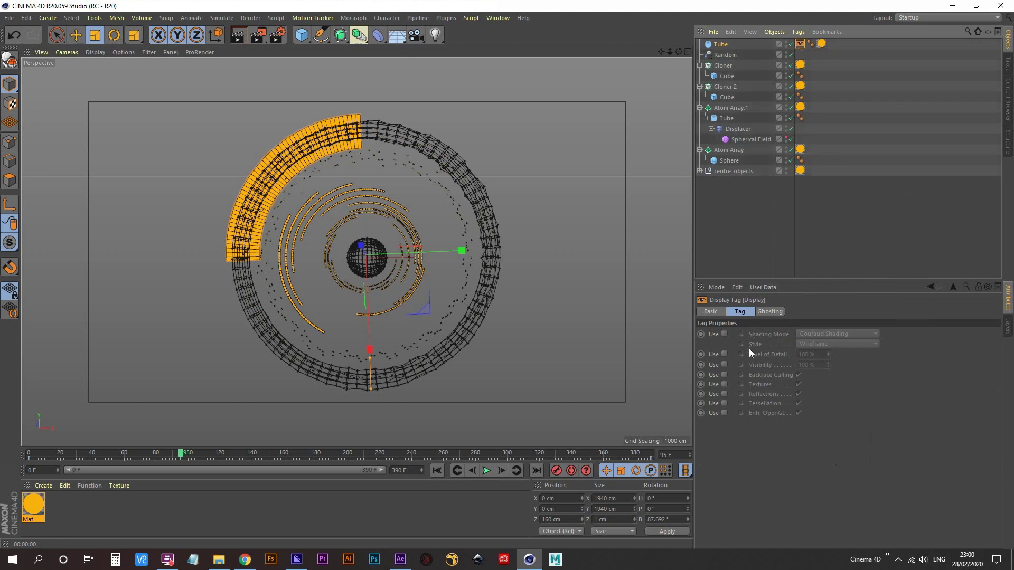
- Enable Visibility in the sliced tube's Display tag, set it to 15%, and render a preview of the view
click(724, 365)
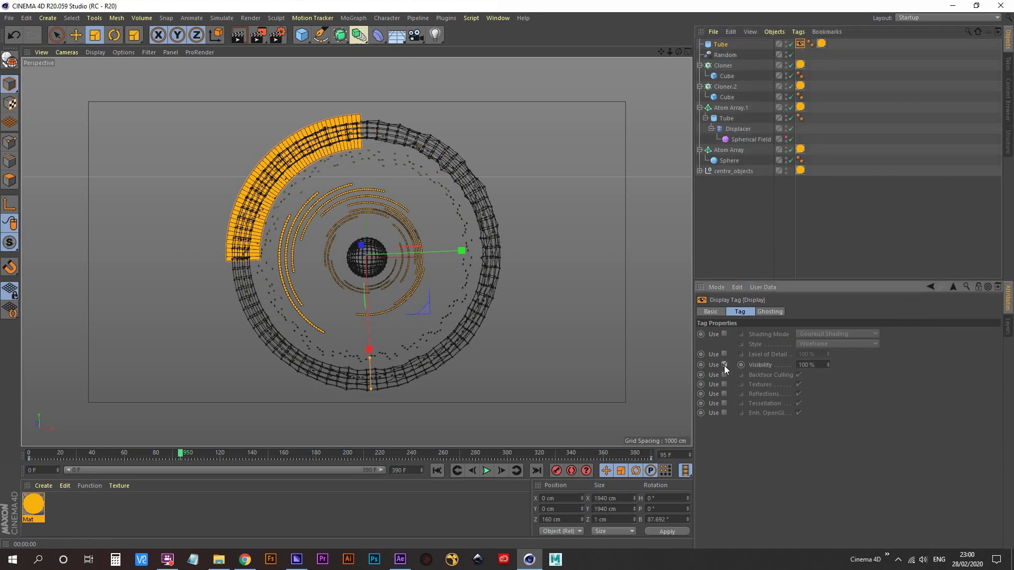
click(818, 363)
text(10)
click(226, 41)
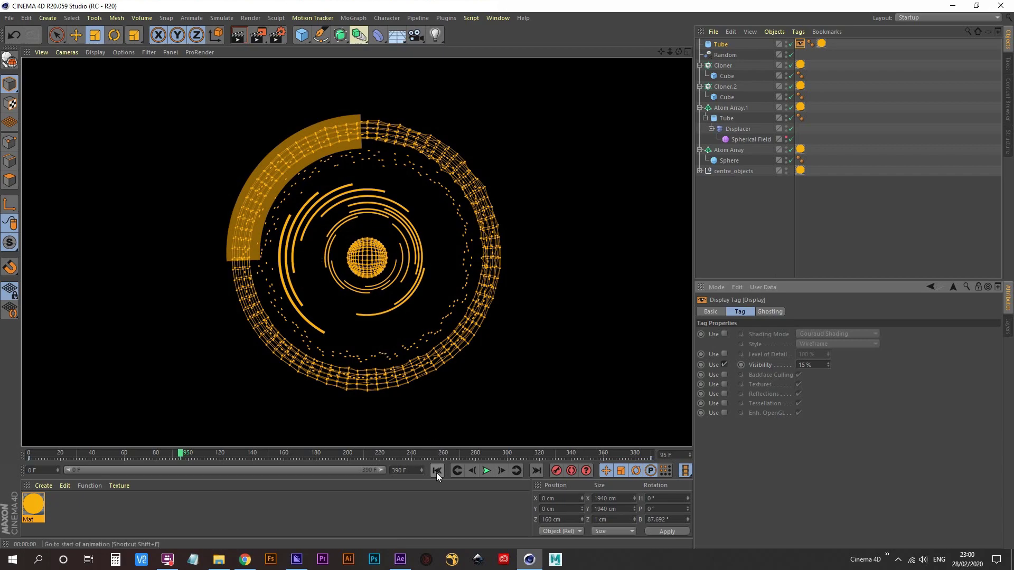
- Play the animation to check the semi-transparent rotating tube and render a preview of a frame
click(486, 472)
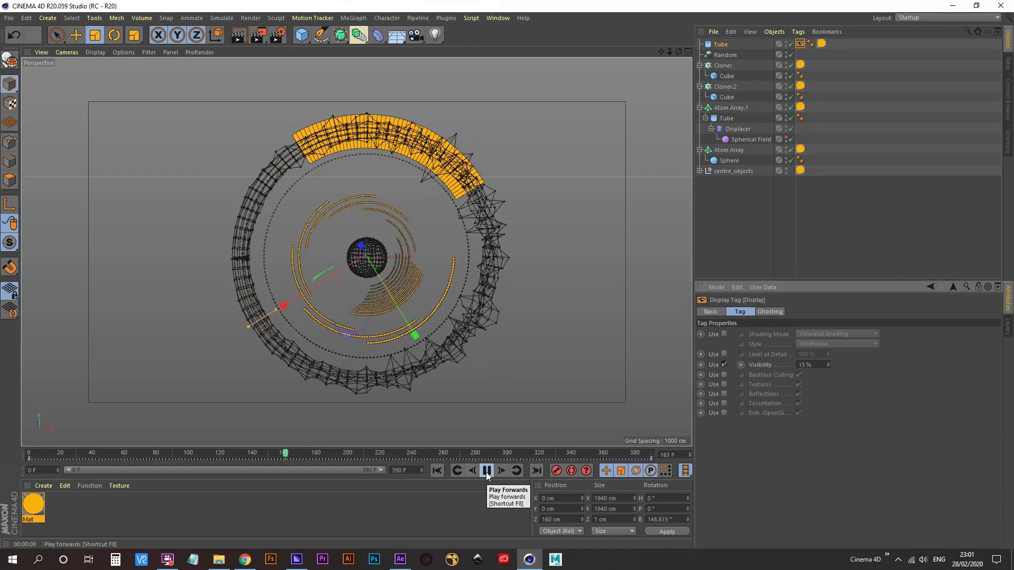
click(486, 472)
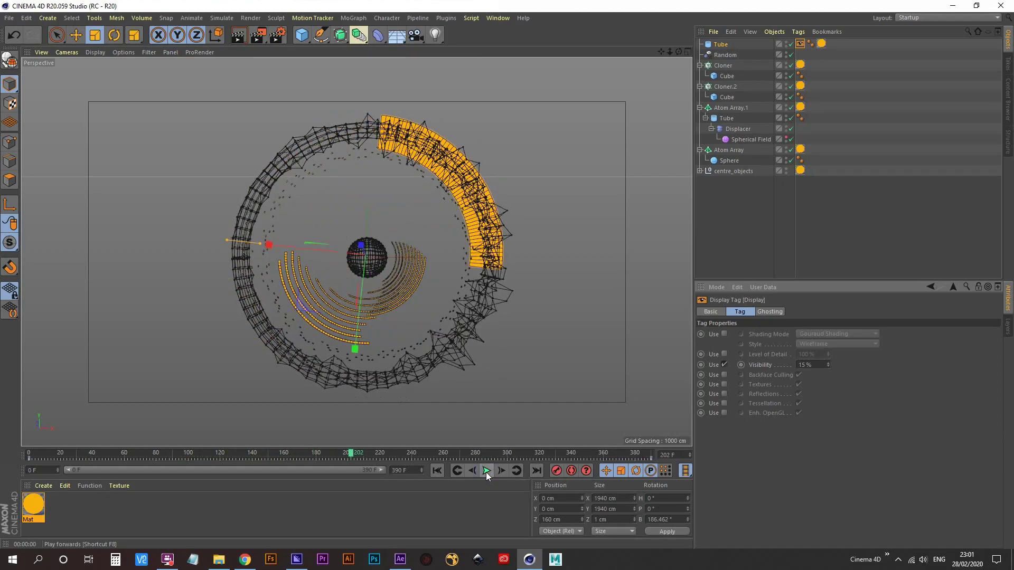
click(487, 471)
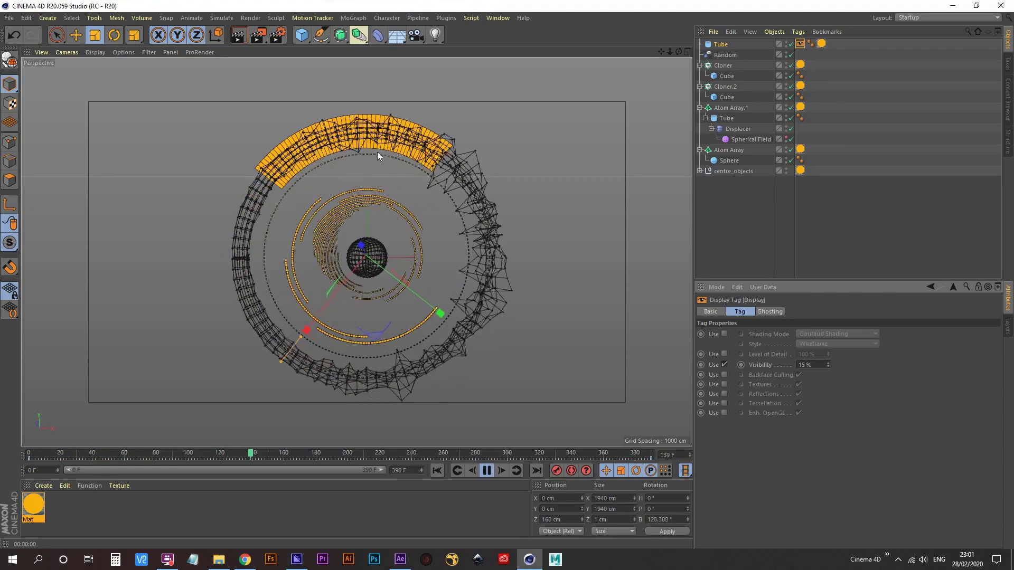
key(ctrl+r)
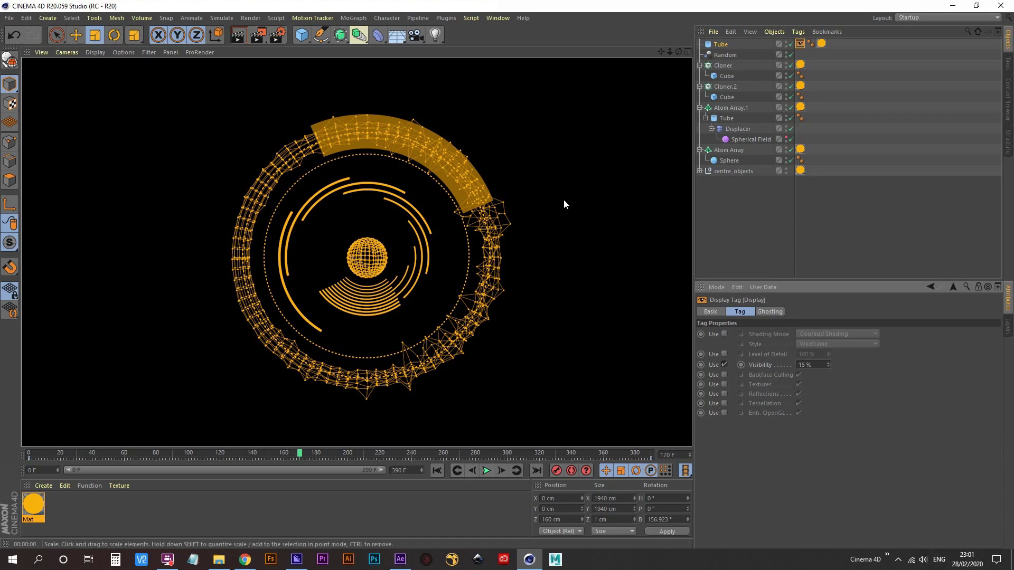
- Add a camera with nothing else selected and look through it
click(747, 221)
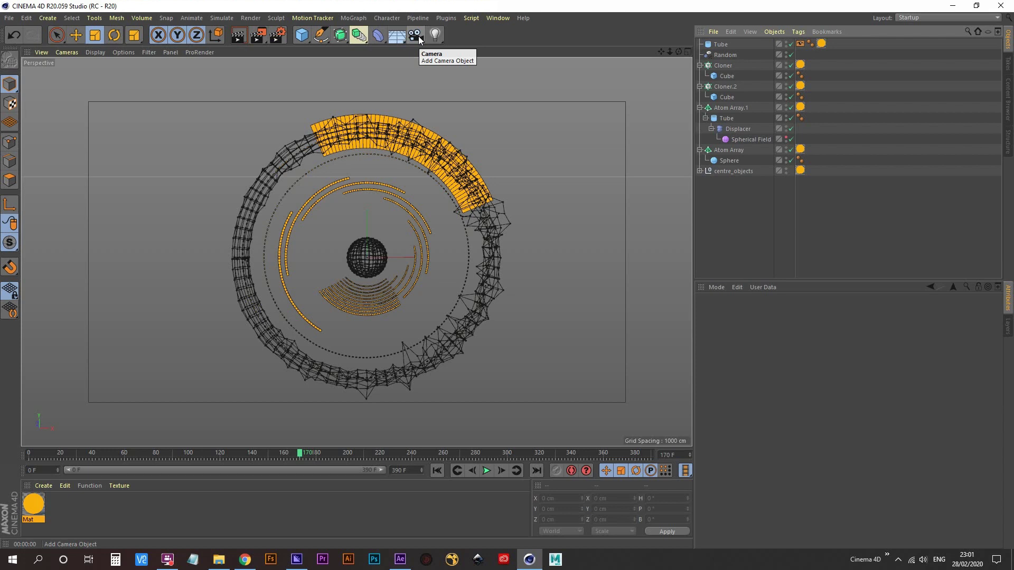
click(417, 36)
click(791, 45)
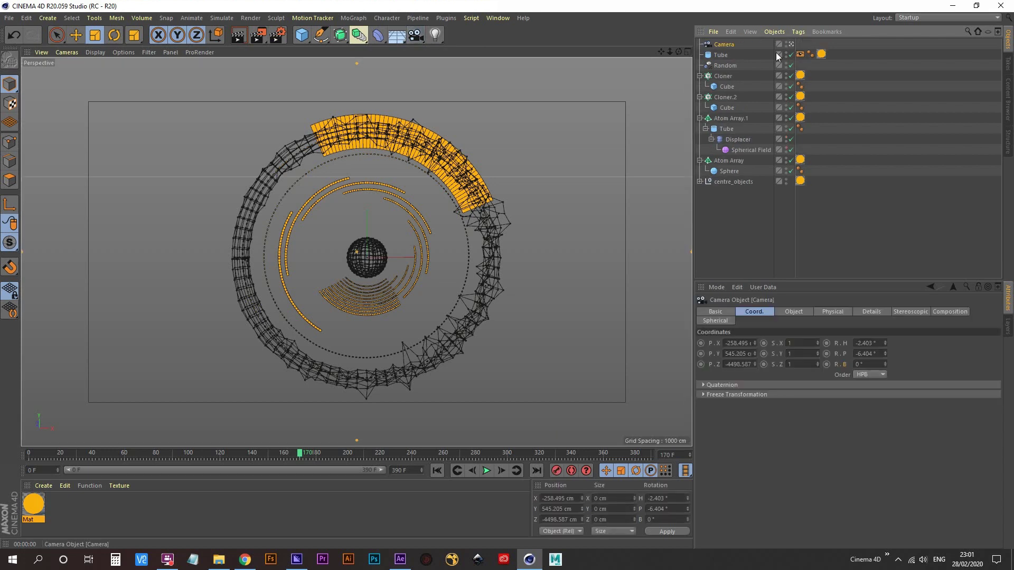
- Centre the camera by setting its X and Y positions to 0 cm and its heading and pitch rotations to 0°
click(745, 343)
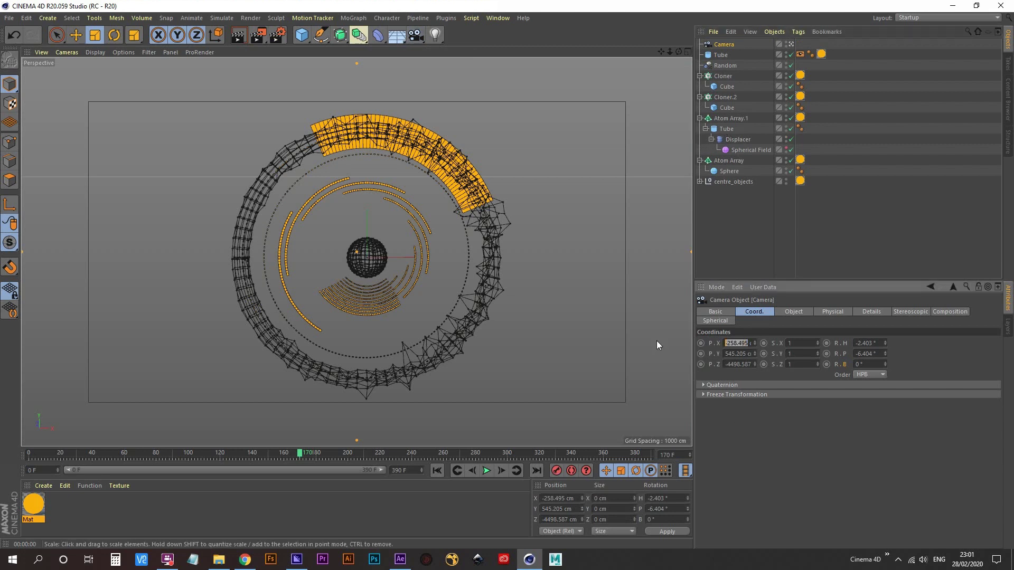
text(0)
key(Tab)
text(0)
key(Tab)
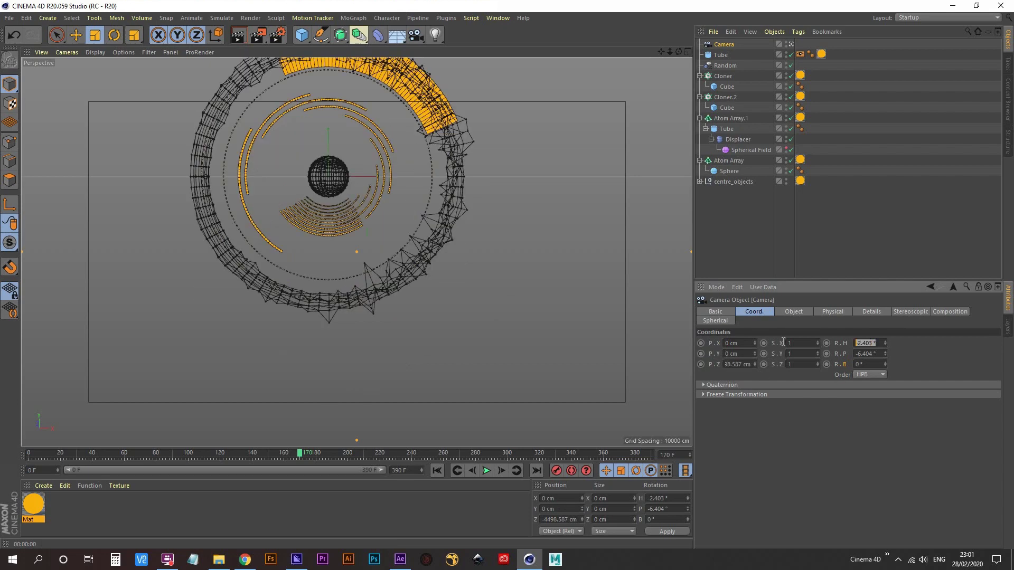
text(0)
key(Tab)
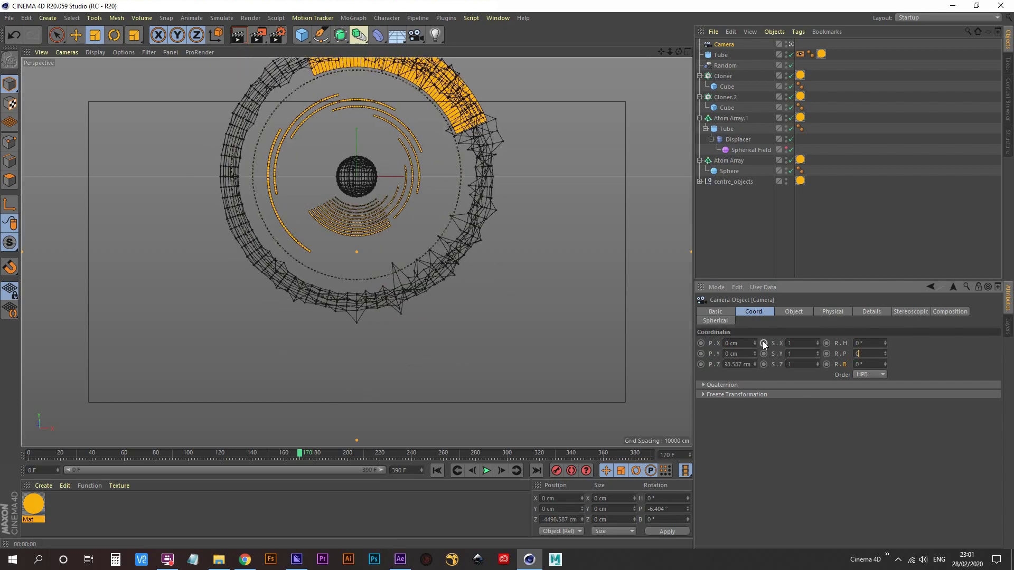
text(0)
key(Tab)
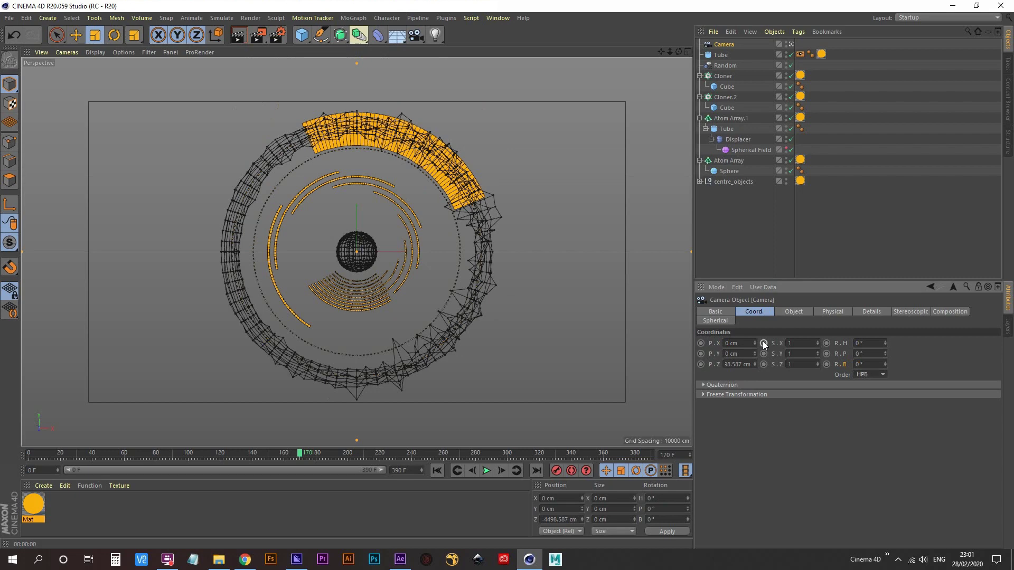
- Move the camera closer to a Z position of -3907.587 cm while playing the animation, then return to the first frame
click(437, 472)
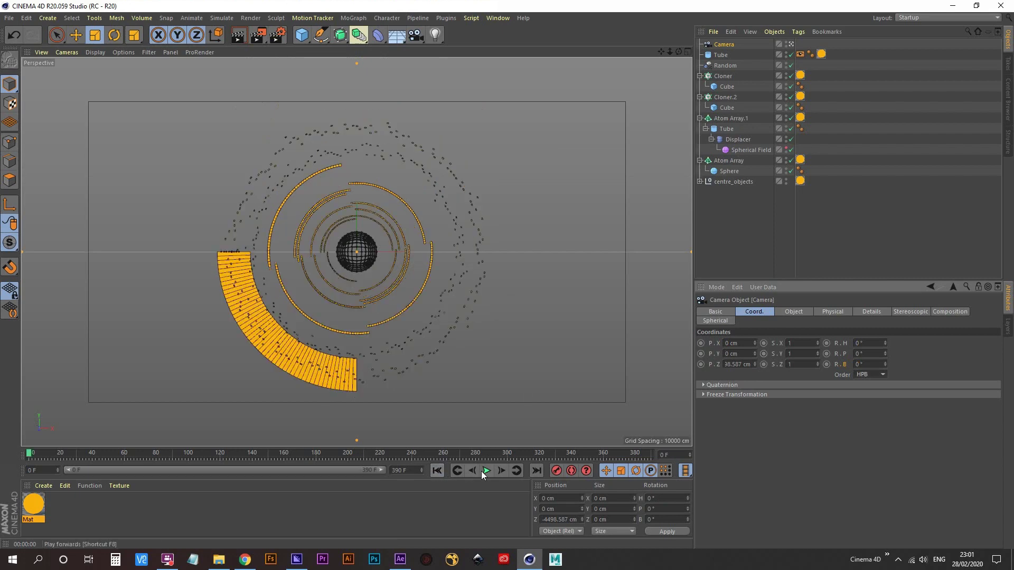
click(486, 470)
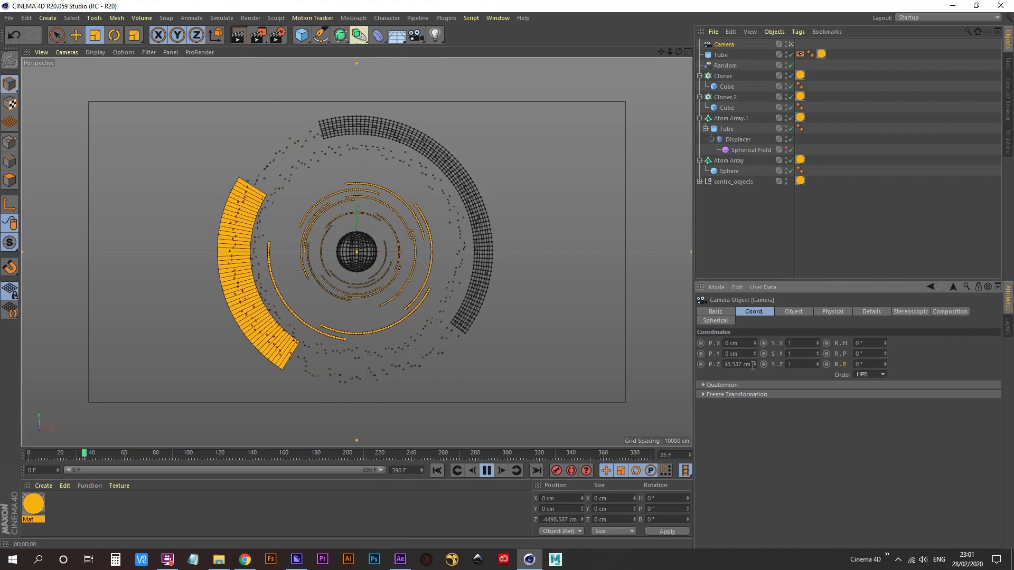
drag(755, 364, 755, 362)
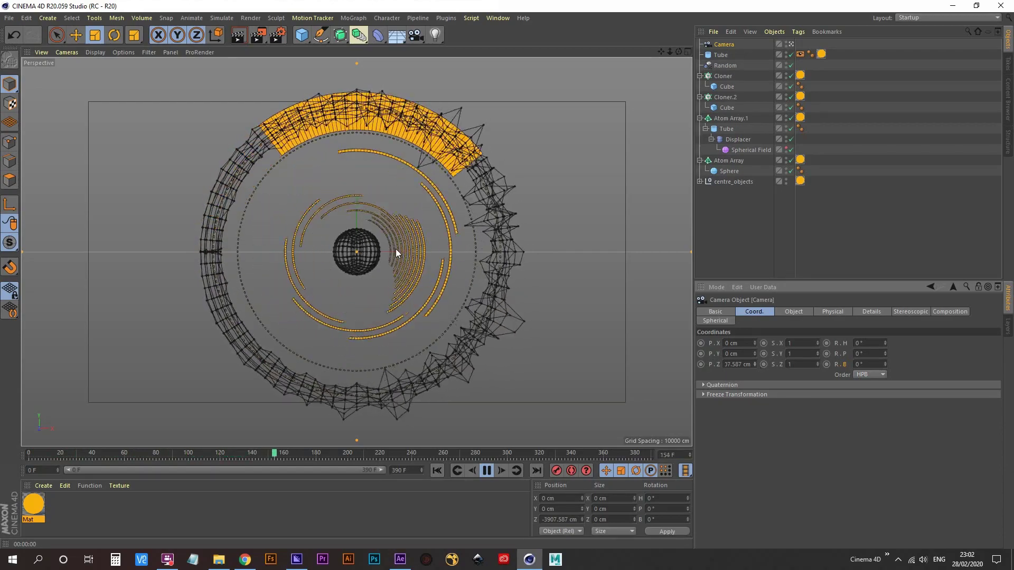
click(486, 471)
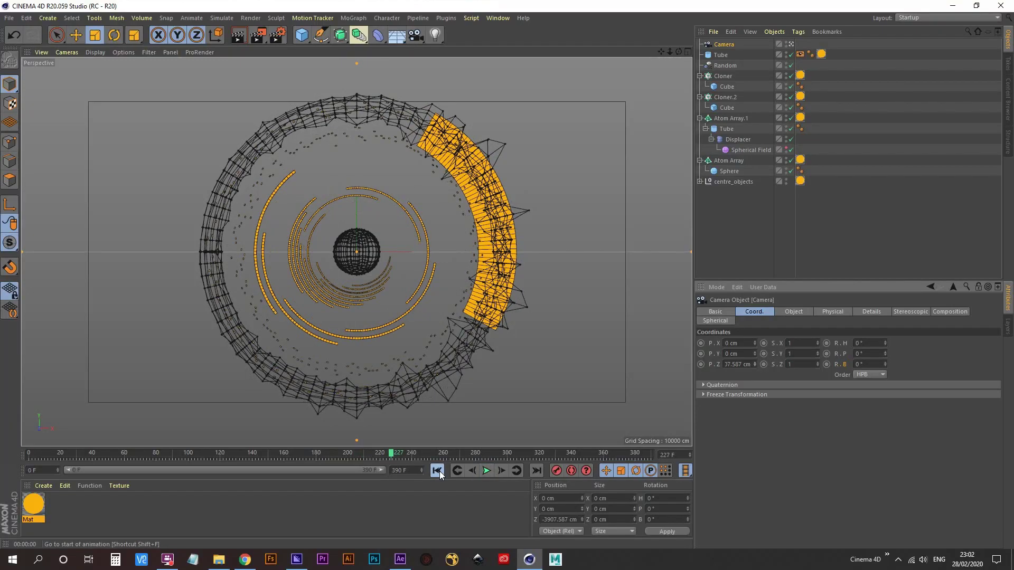
click(437, 471)
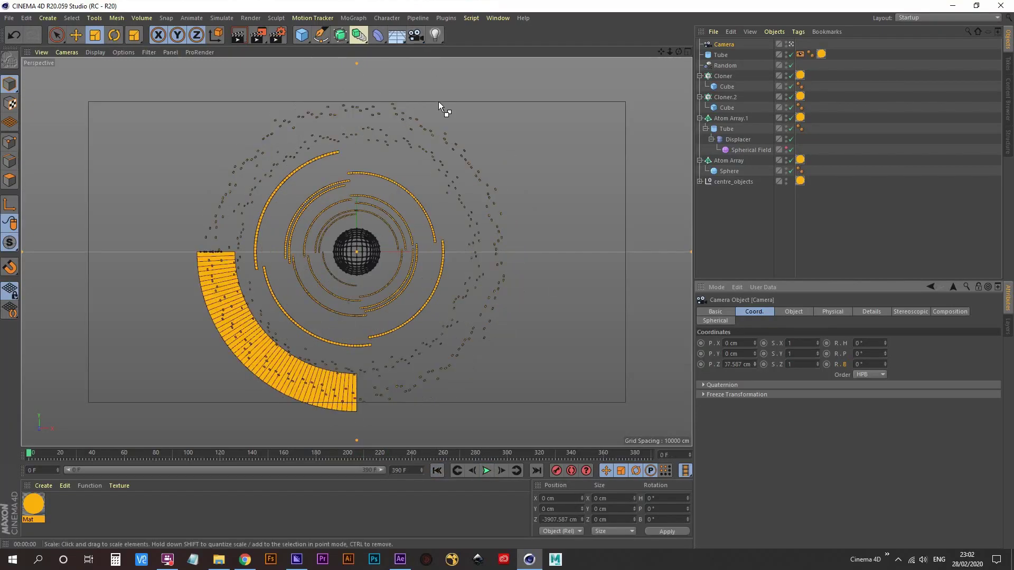
click(10, 19)
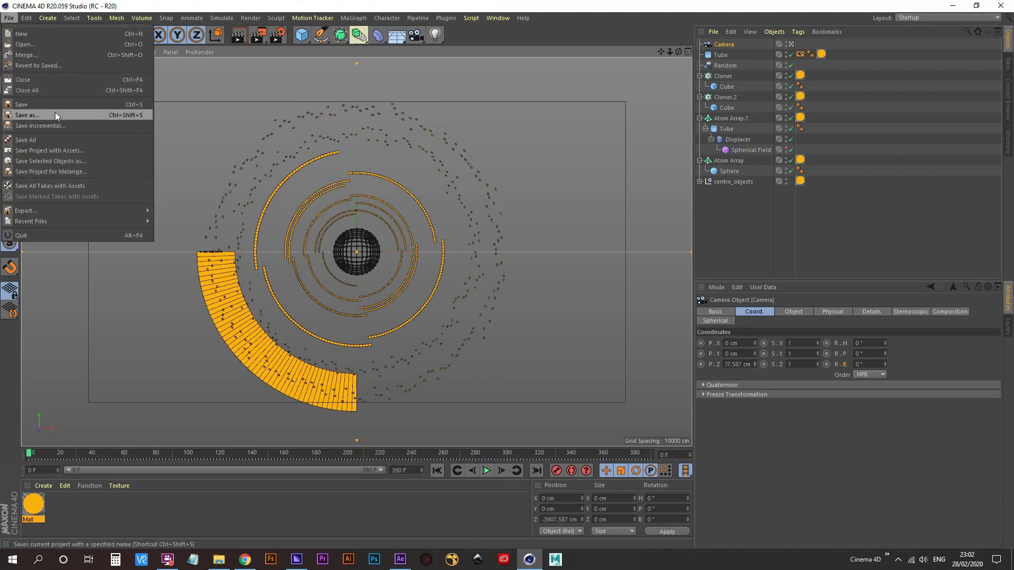
click(454, 11)
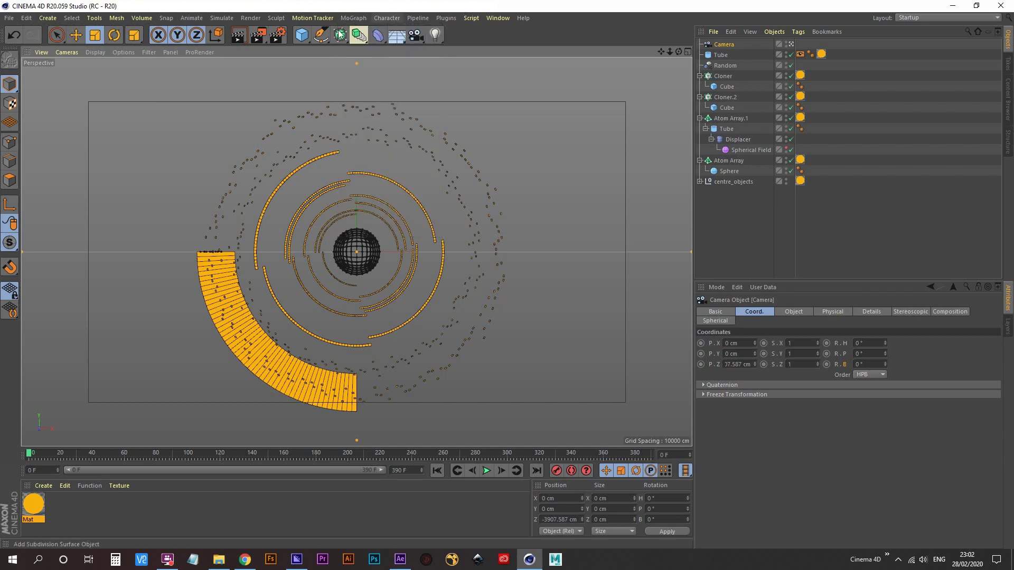
- Set the render output size to 1920 by 1080 pixels
click(273, 36)
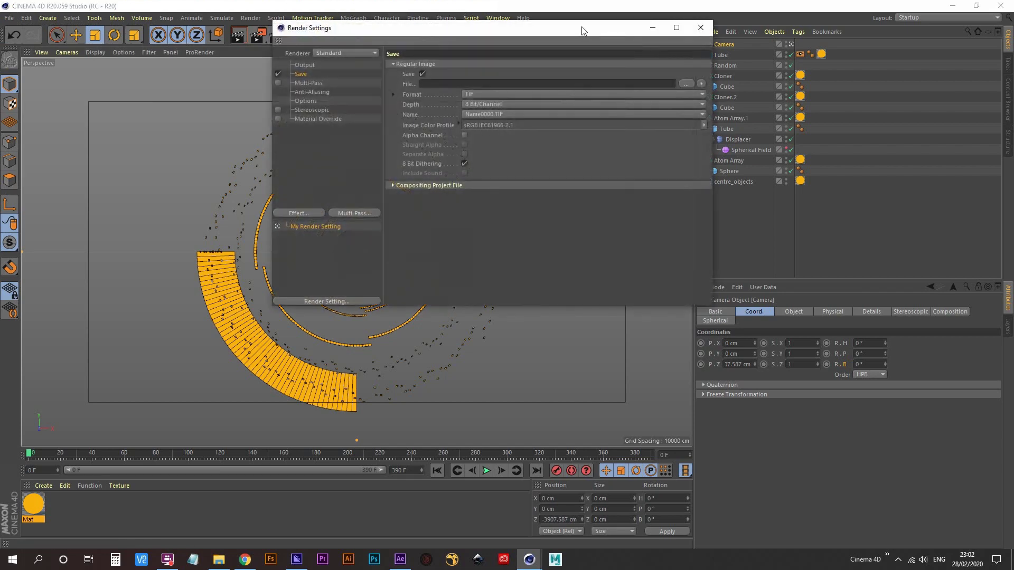
drag(583, 30, 680, 131)
click(408, 166)
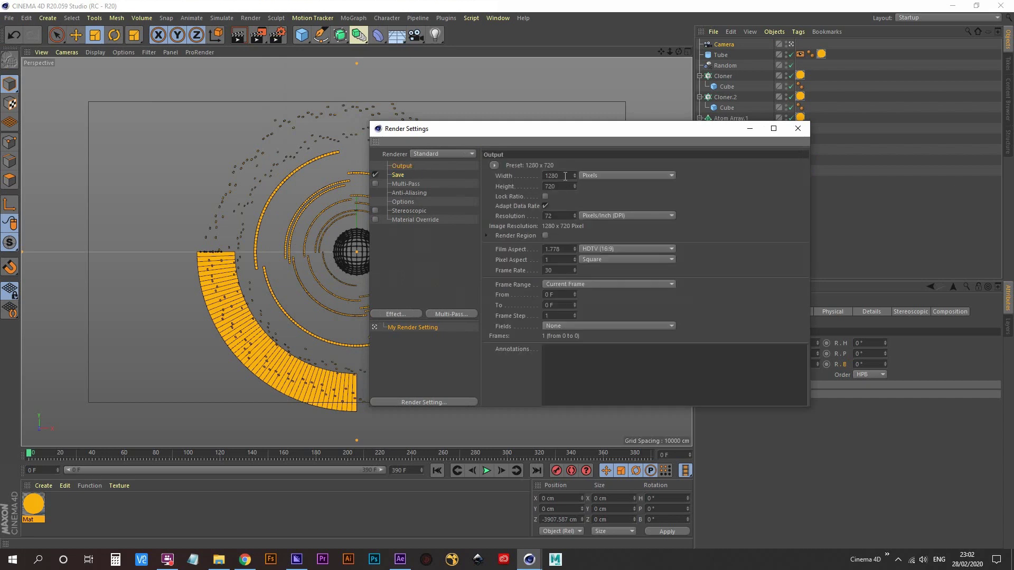
text(1920)
key(Return)
key(Tab)
text(1080)
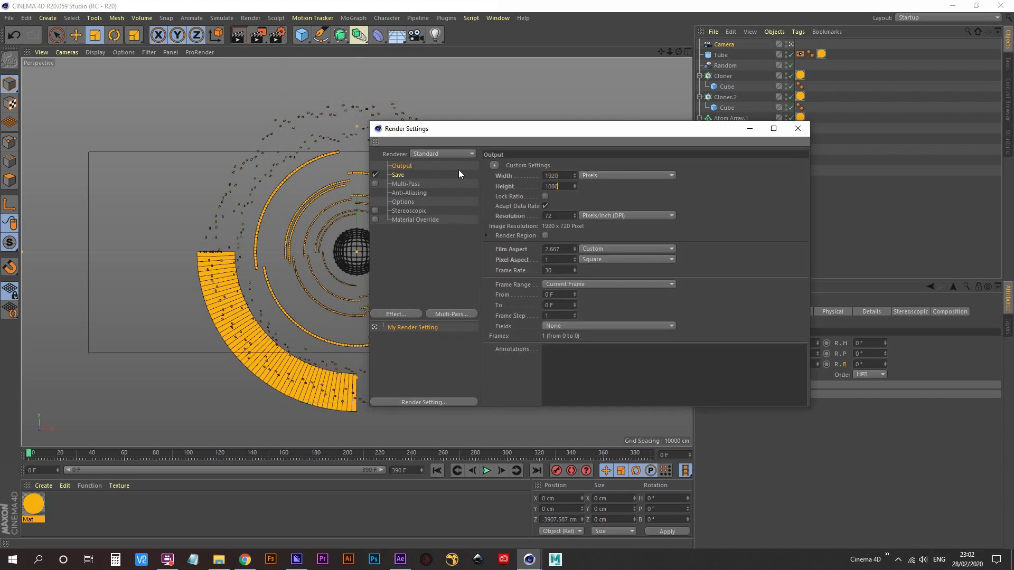
key(Return)
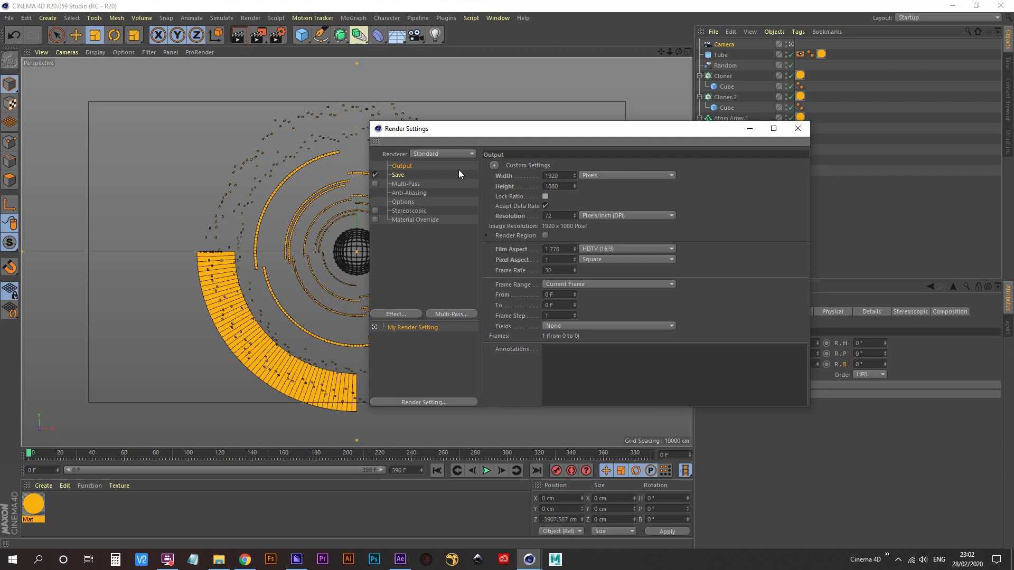
- Set the frame range to All Frames and the output file to FUI_sequence in the 04-FUI project's sequence folder
click(598, 285)
click(583, 318)
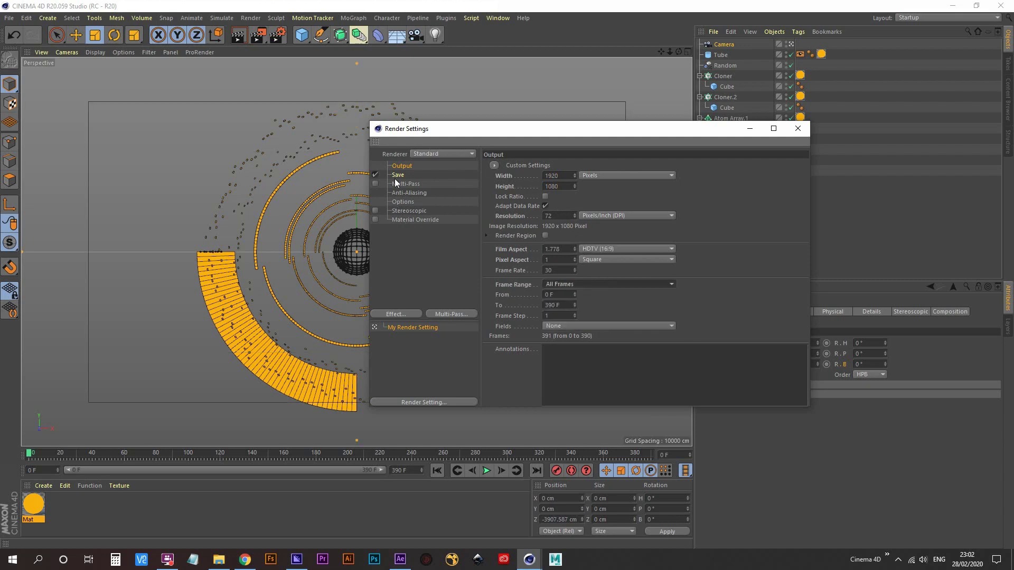
click(398, 176)
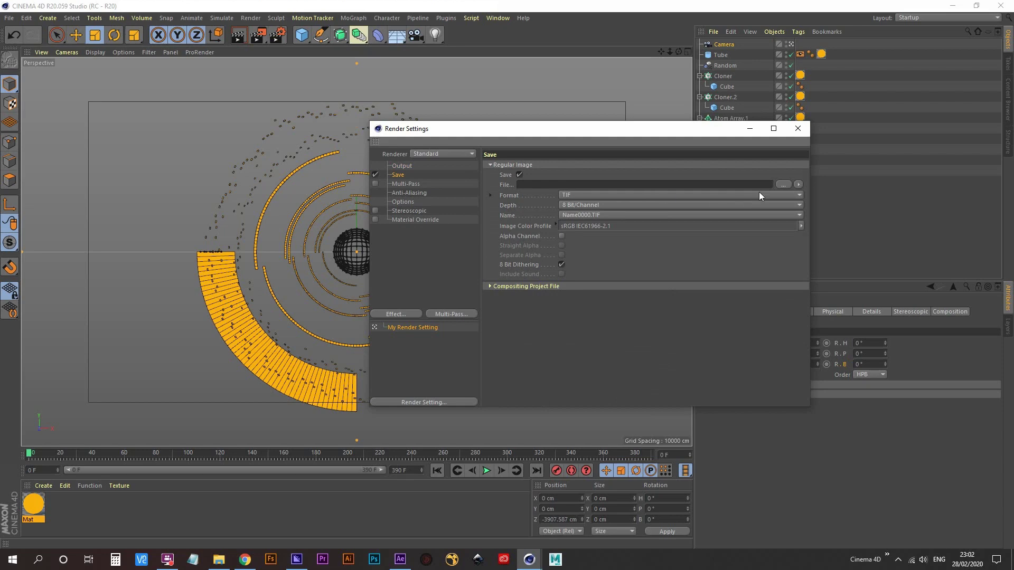
click(782, 185)
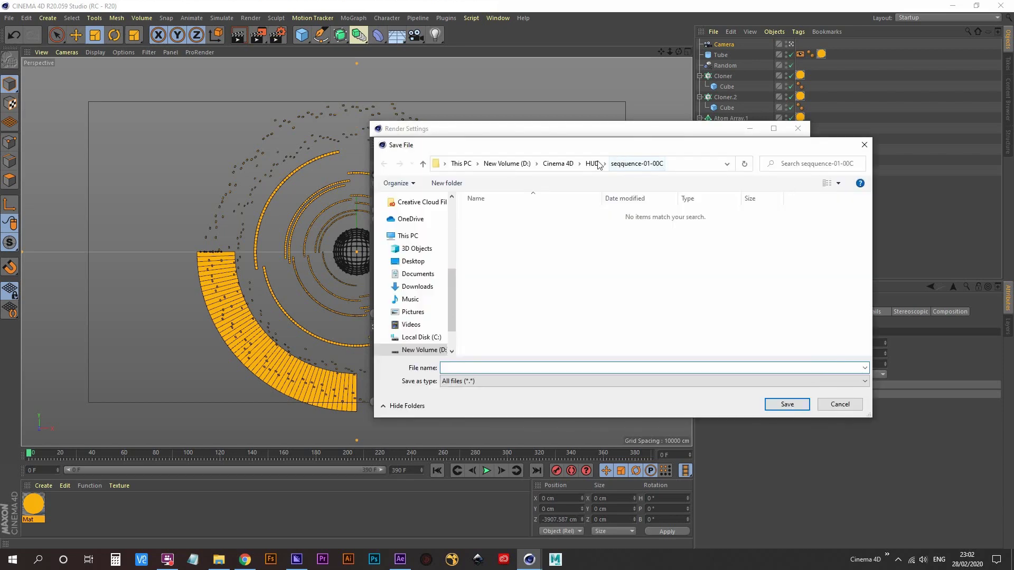
click(551, 164)
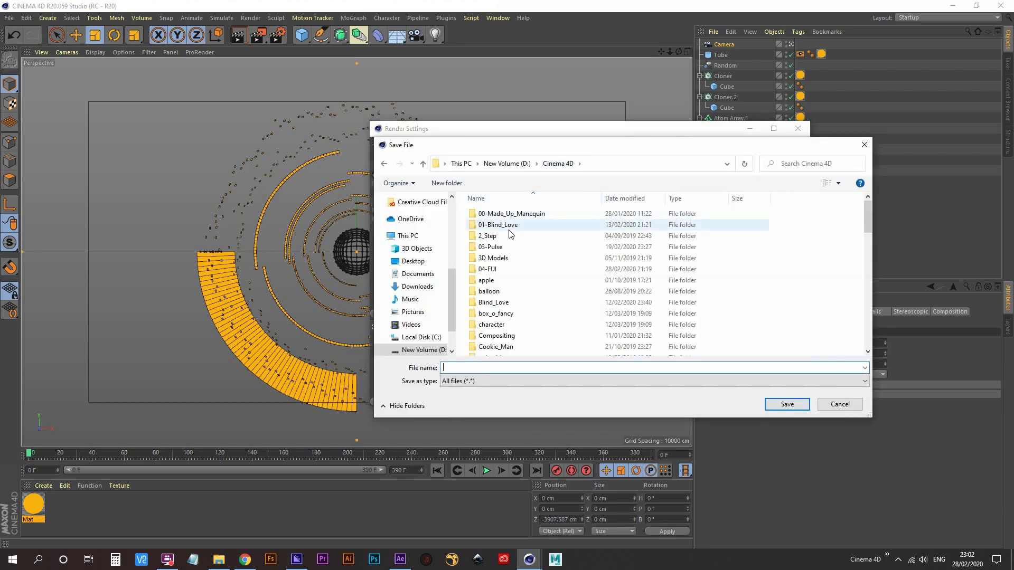
double_click(507, 269)
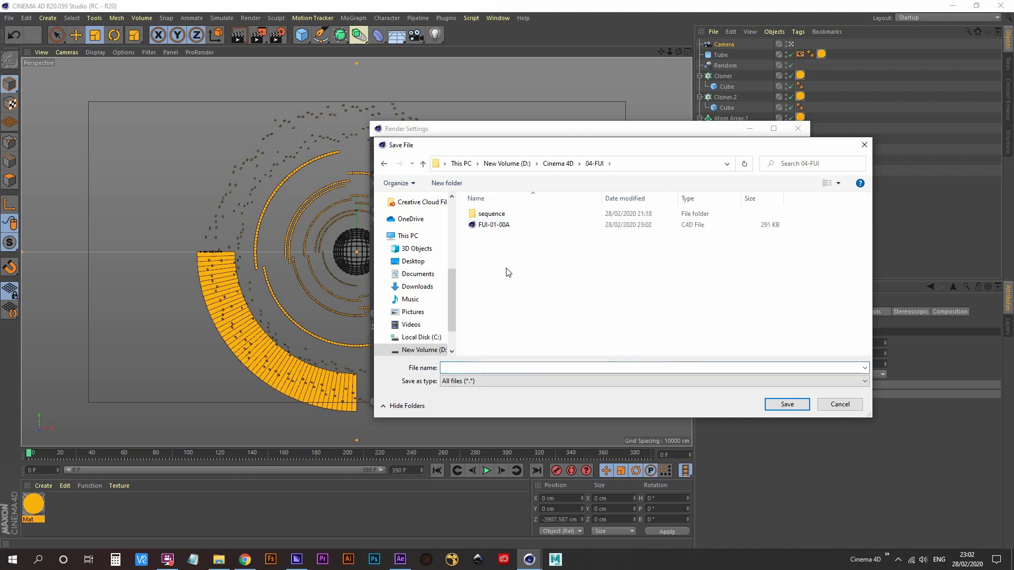
double_click(492, 214)
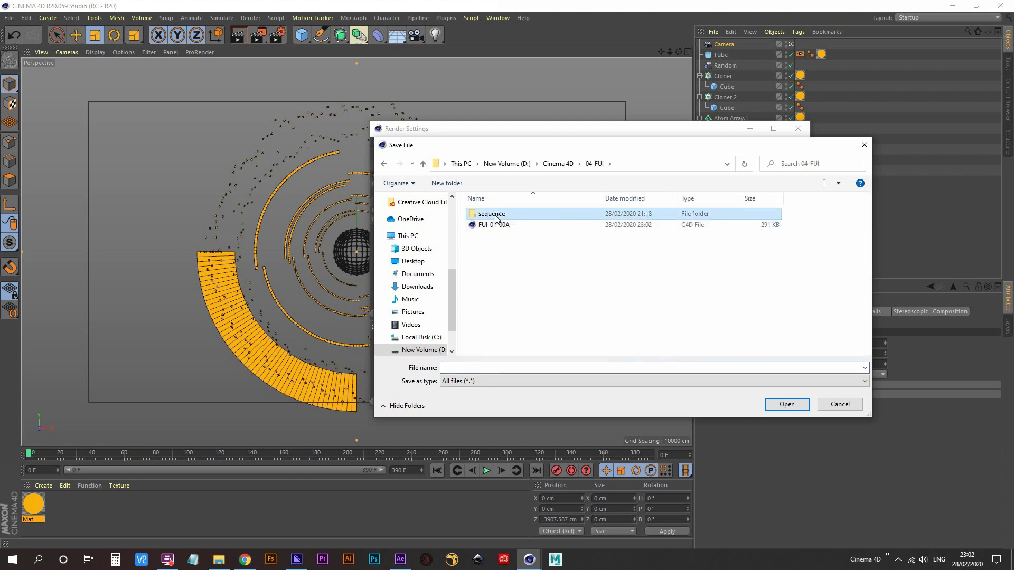
click(479, 366)
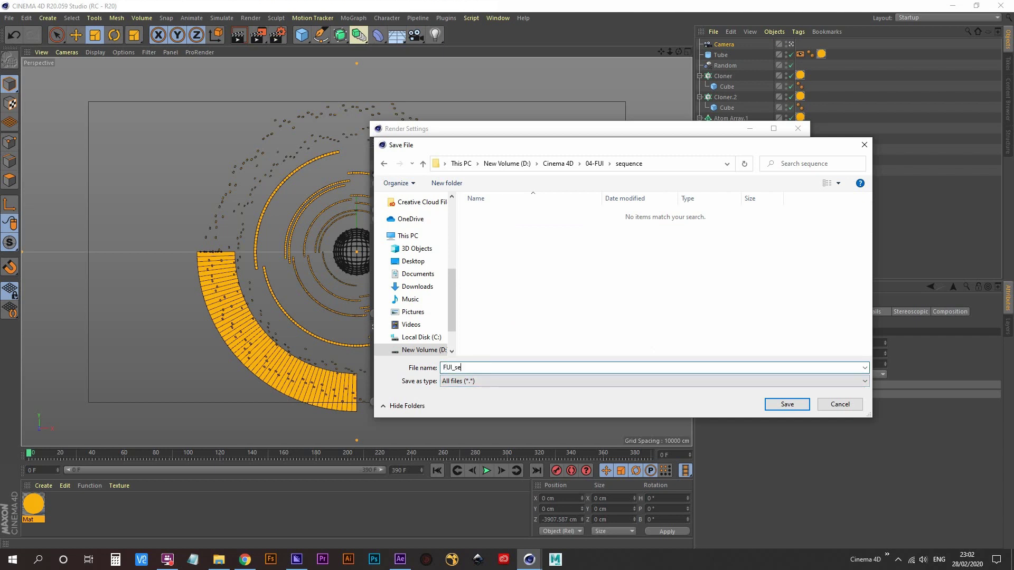
key(Return)
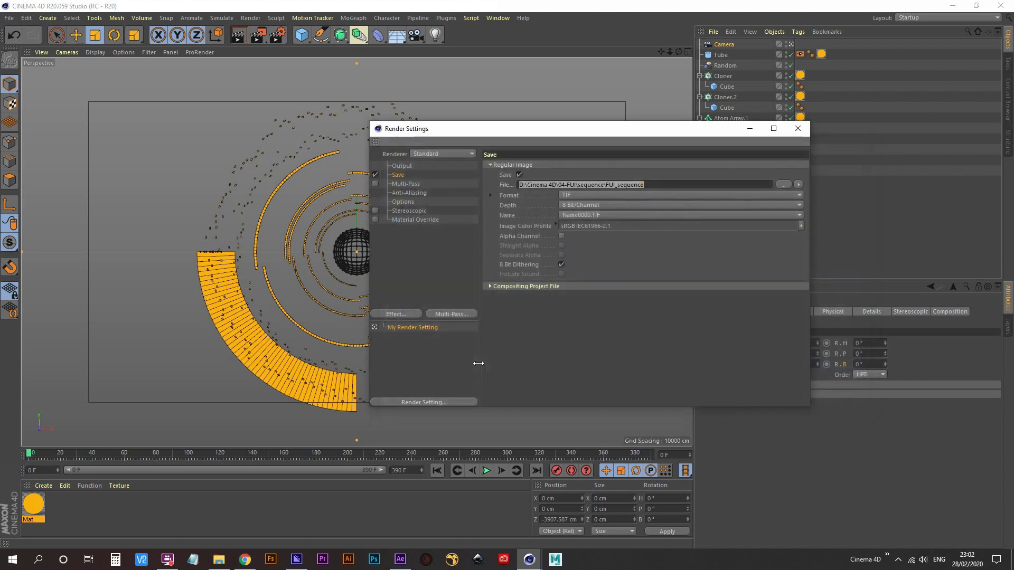
- Set the render image format to PNG and enable the alpha channel
click(583, 197)
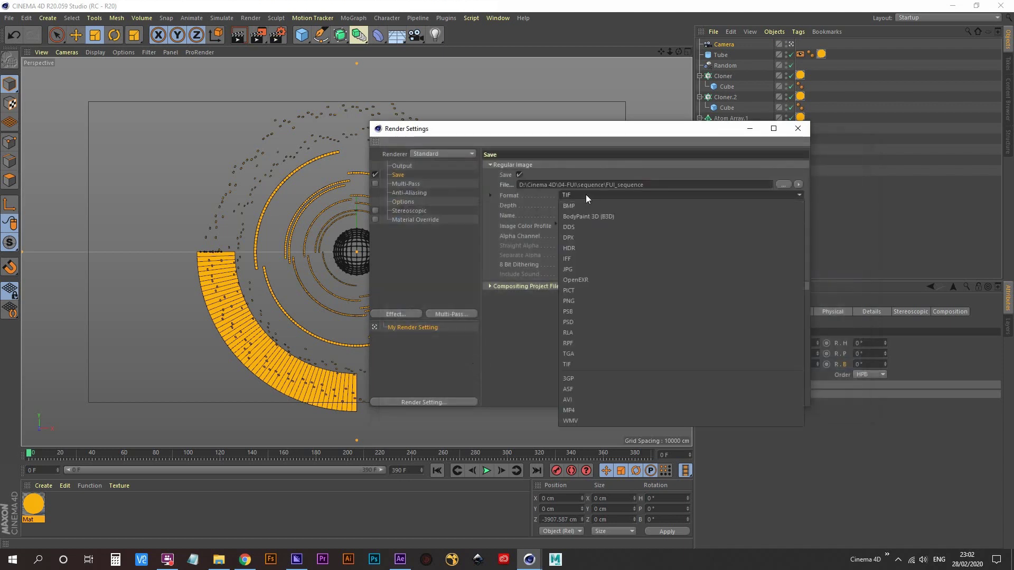
click(587, 301)
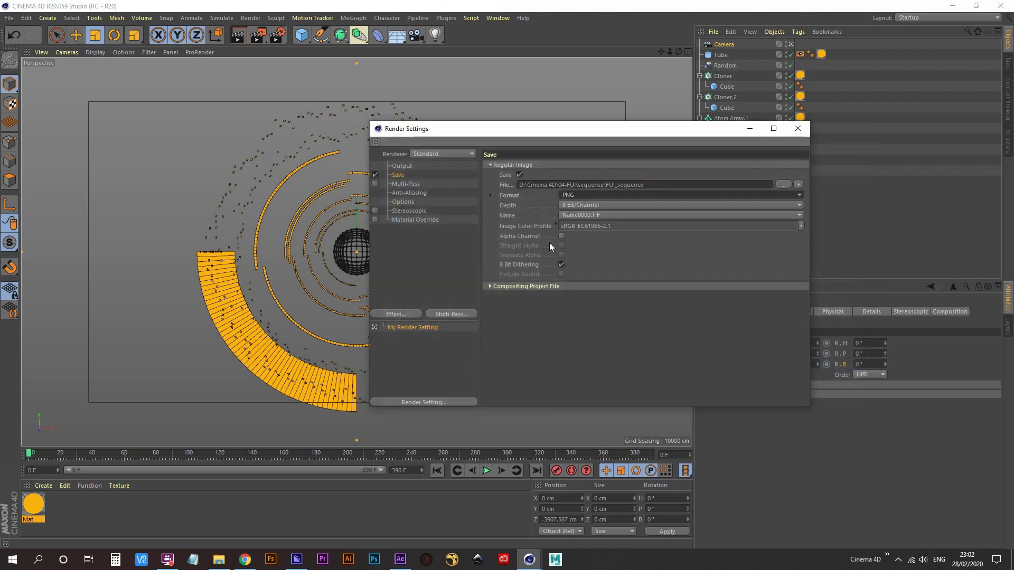
click(562, 237)
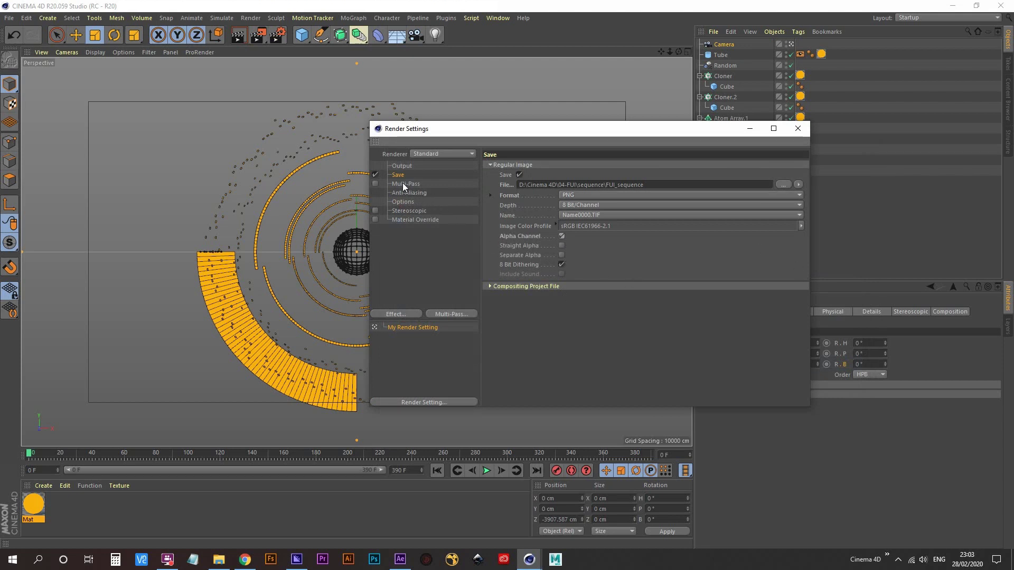
- Review the Output, Save, Multi-Pass and Anti-Aliasing render settings, and close the render settings
click(402, 166)
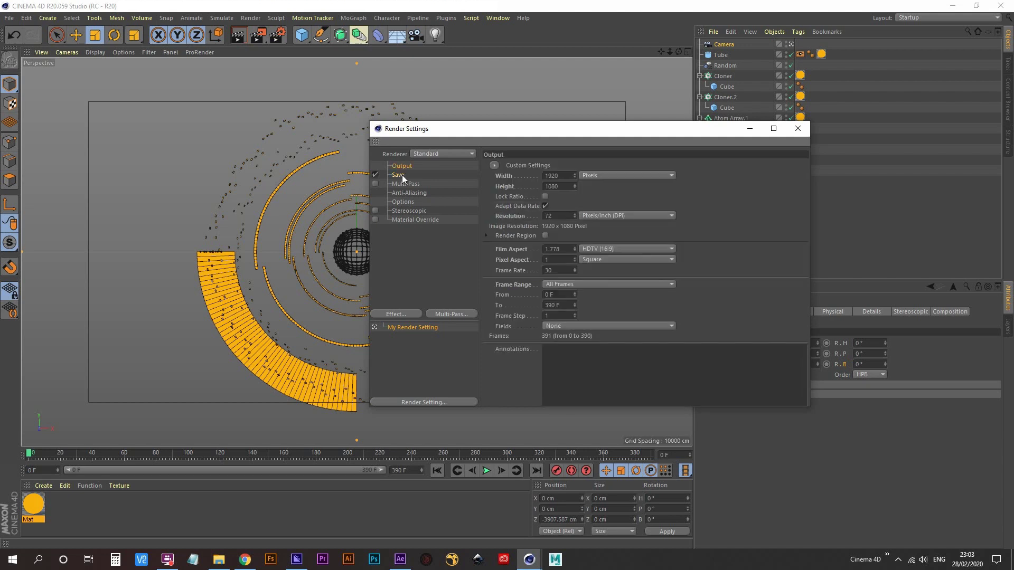
click(401, 175)
click(406, 183)
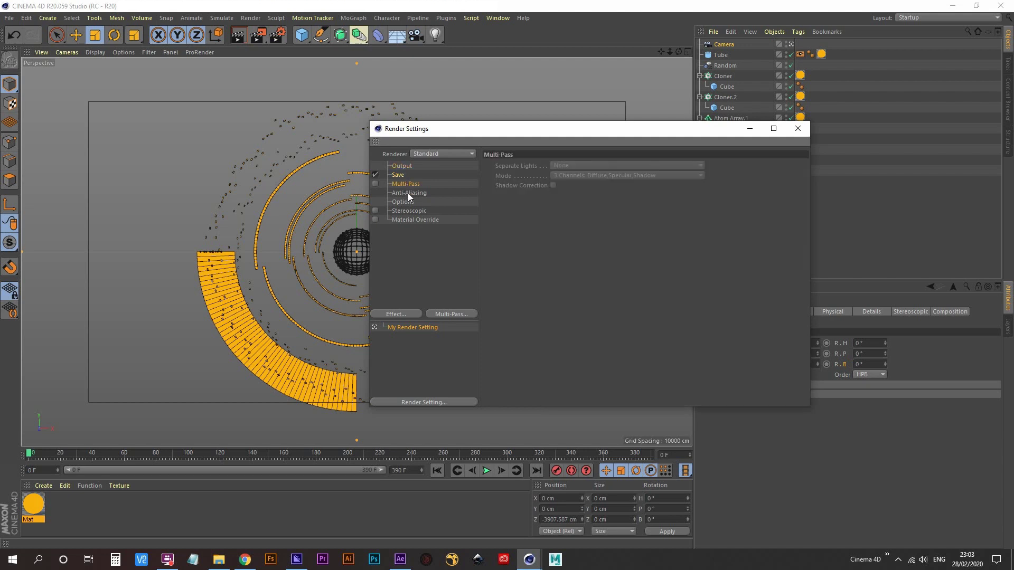
click(408, 193)
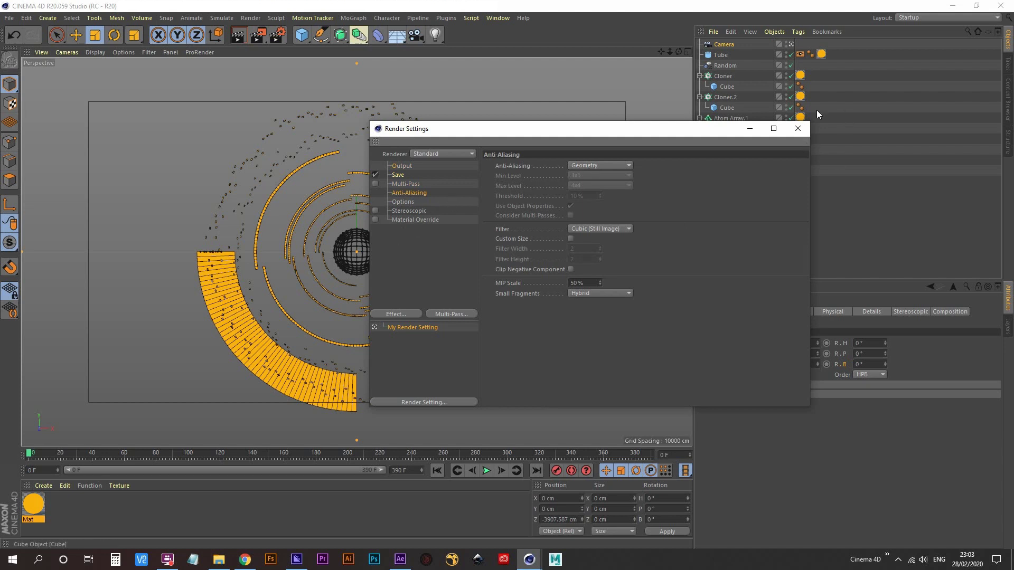
click(797, 128)
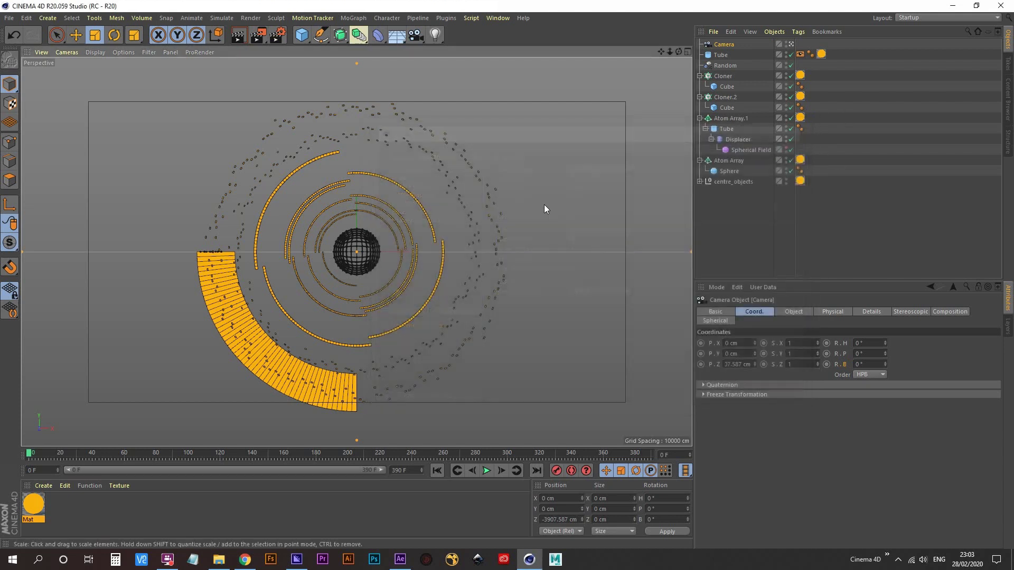
- Save the project and render the full sequence to the Picture Viewer, viewing the frames at 100%
click(8, 18)
click(32, 104)
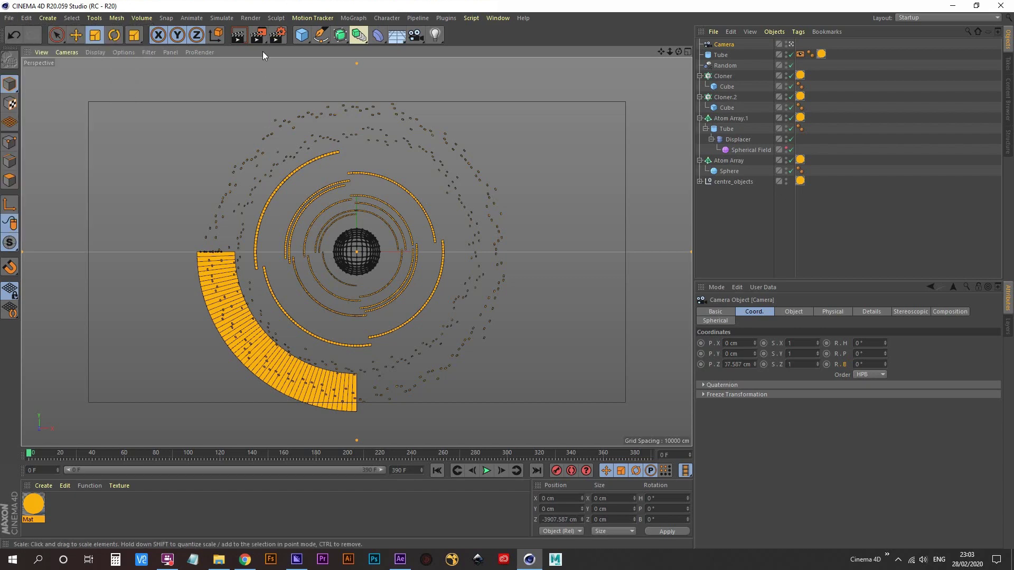
click(258, 35)
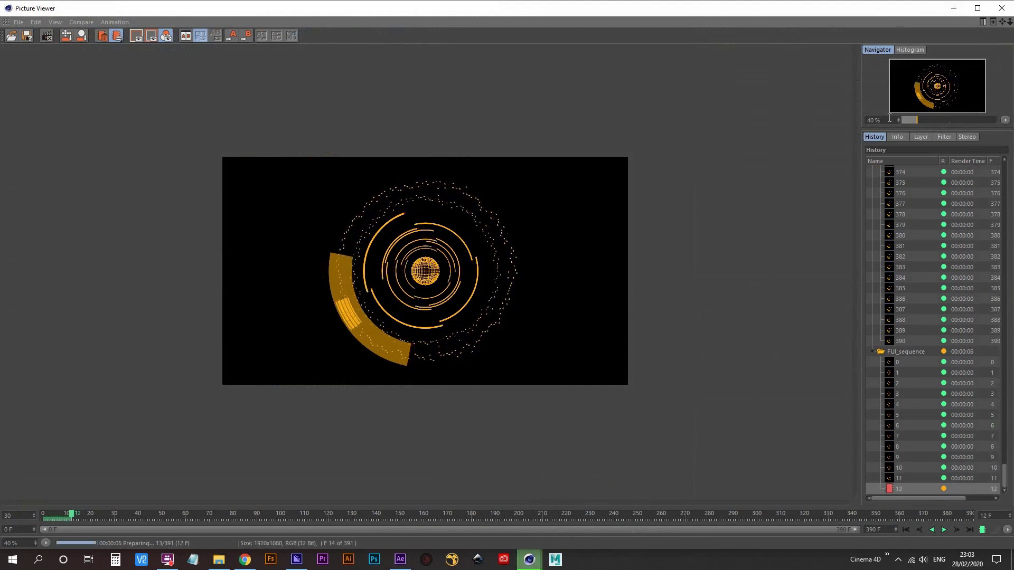
scroll(785, 120, up, 3)
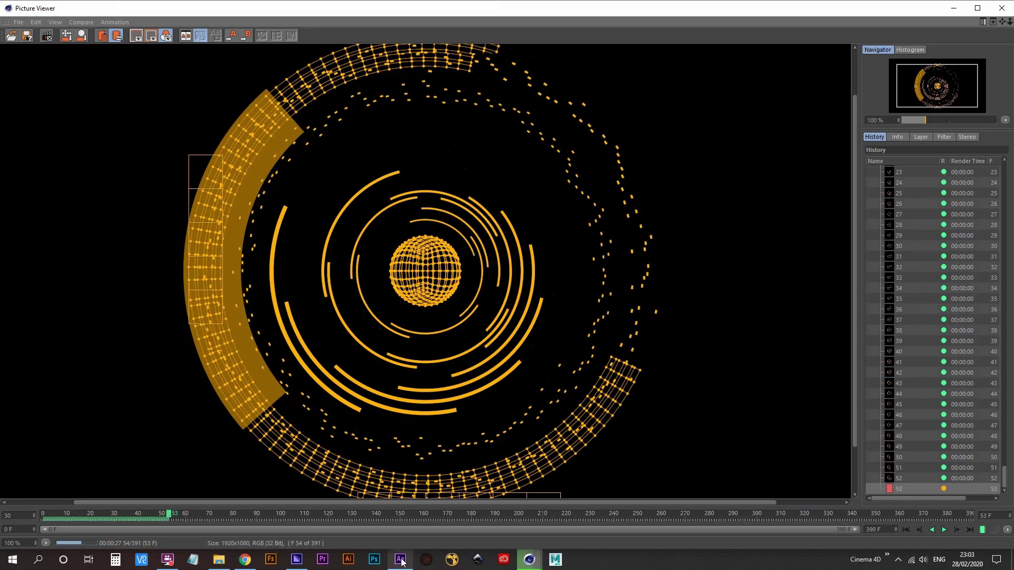
- Switch to After Effects and import the rendered FUI_sequence frames from the sequence folder as a PNG sequence
mouse_move(403, 563)
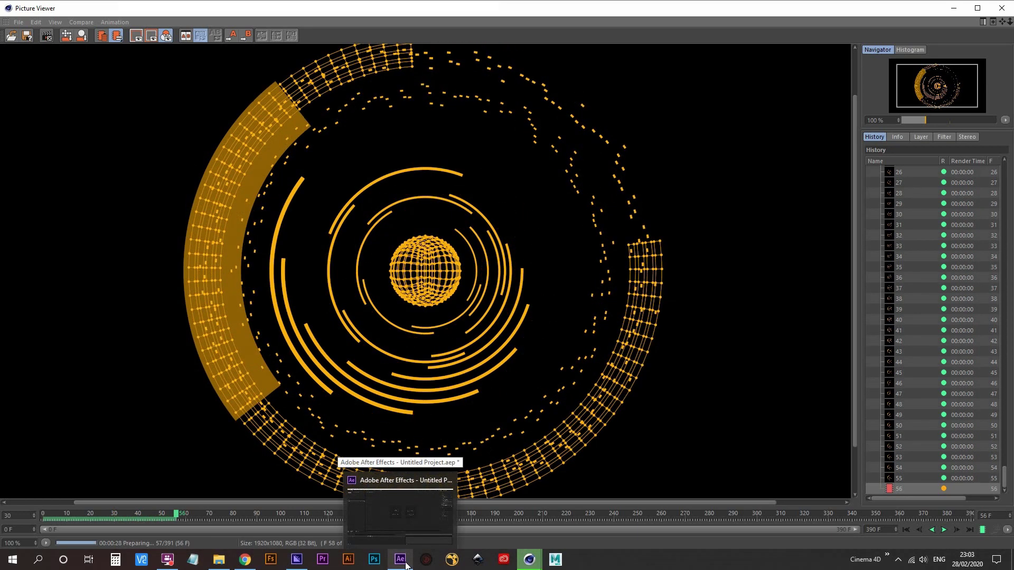
click(406, 564)
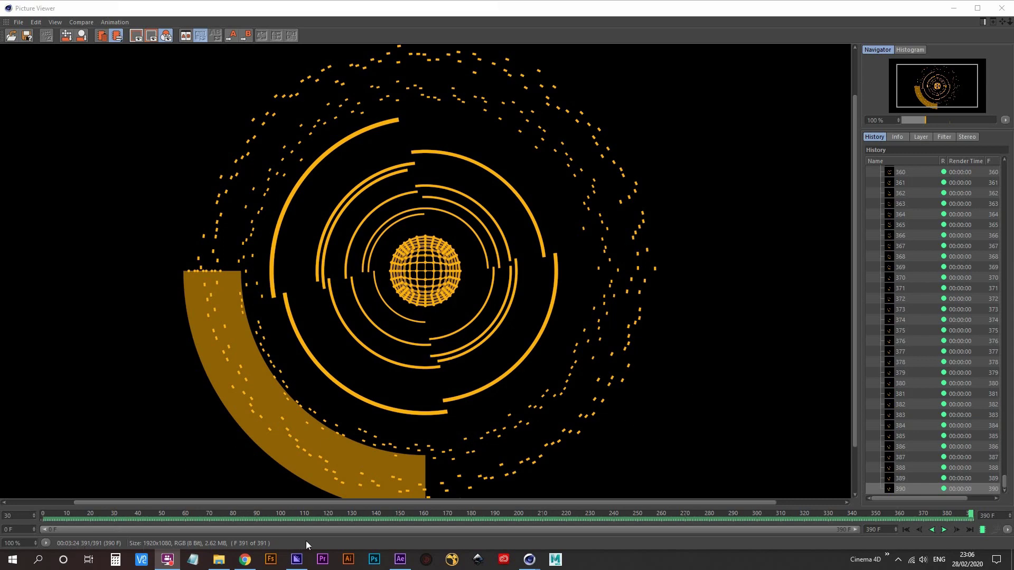
click(399, 560)
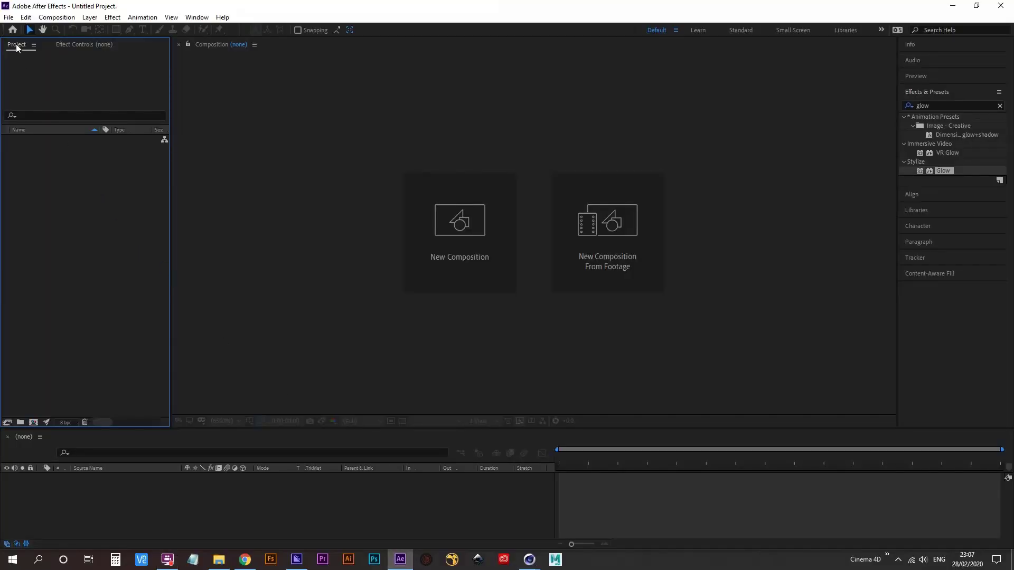
double_click(80, 200)
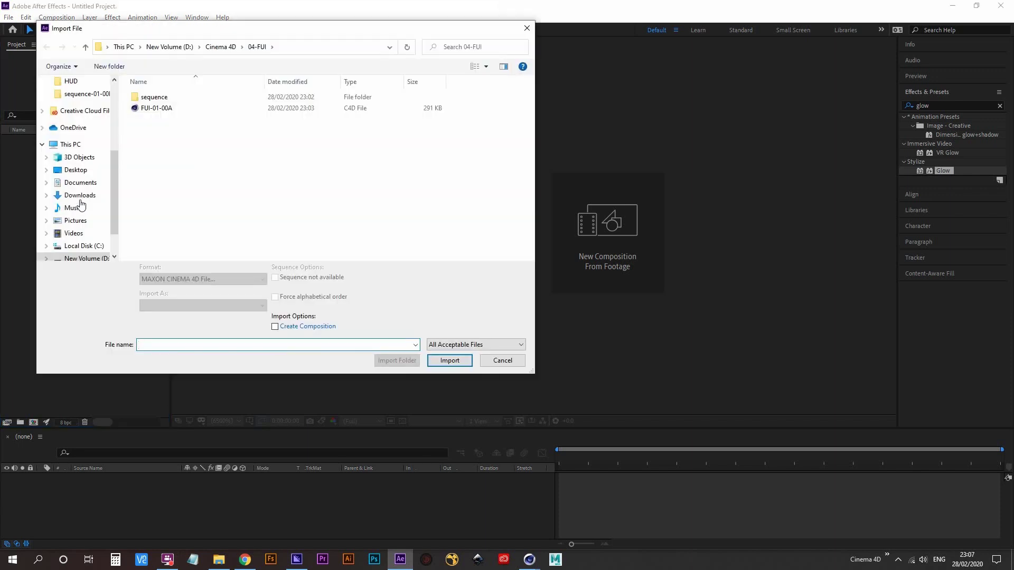
double_click(159, 98)
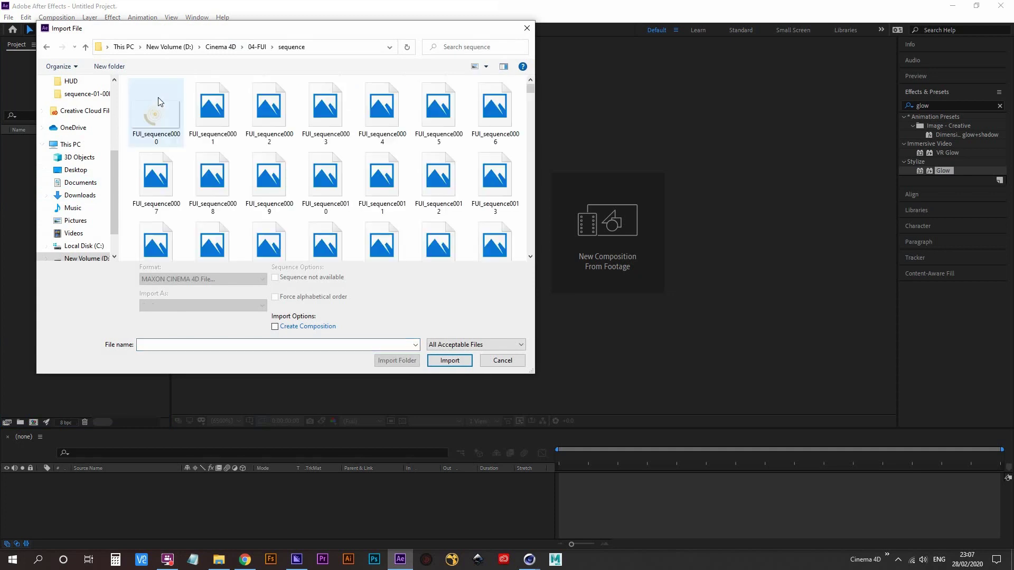
click(160, 111)
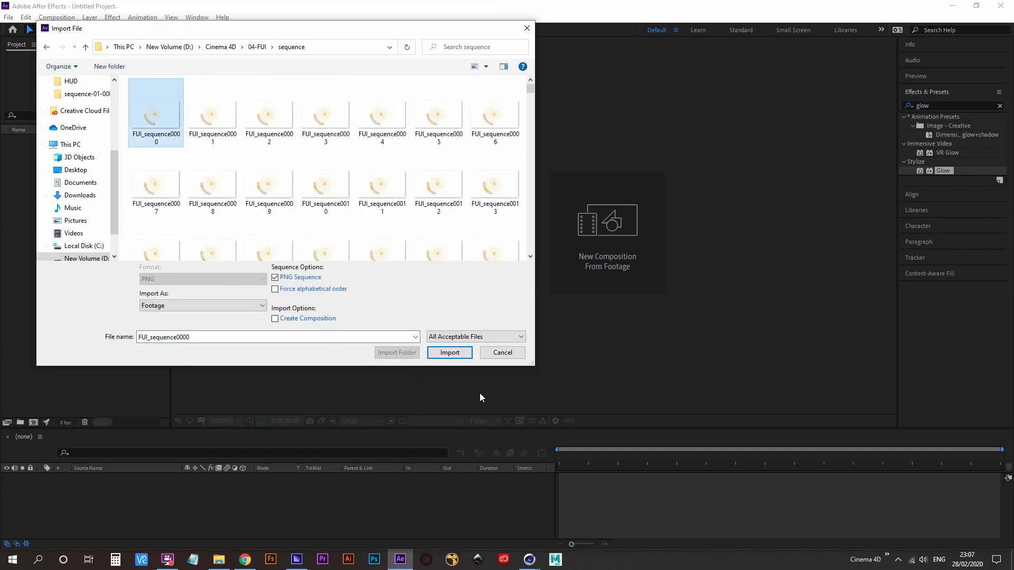
click(462, 358)
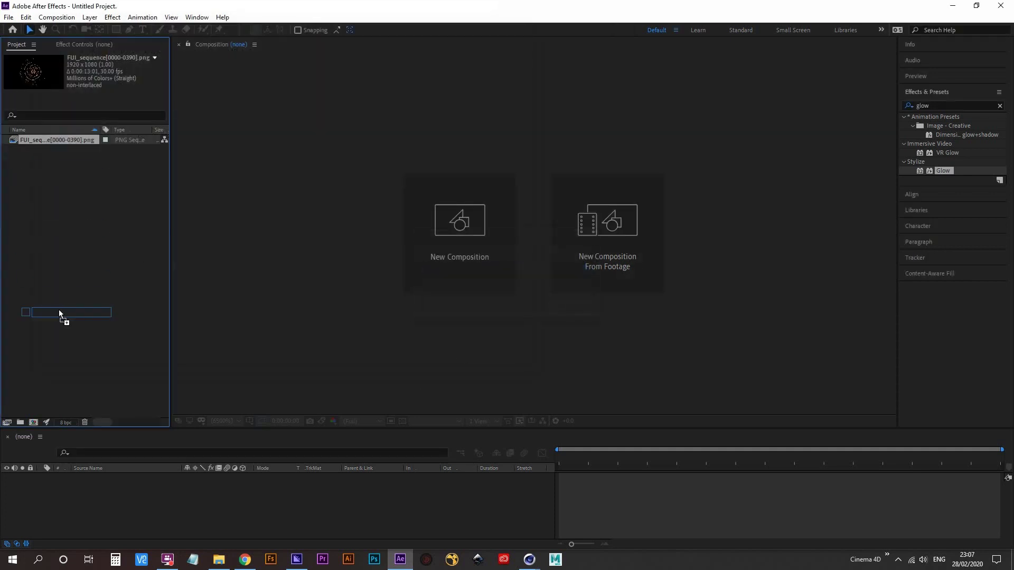
- Create a composition from the imported FUI_sequence footage and preview it with the whole frame fitted in the viewer
click(33, 423)
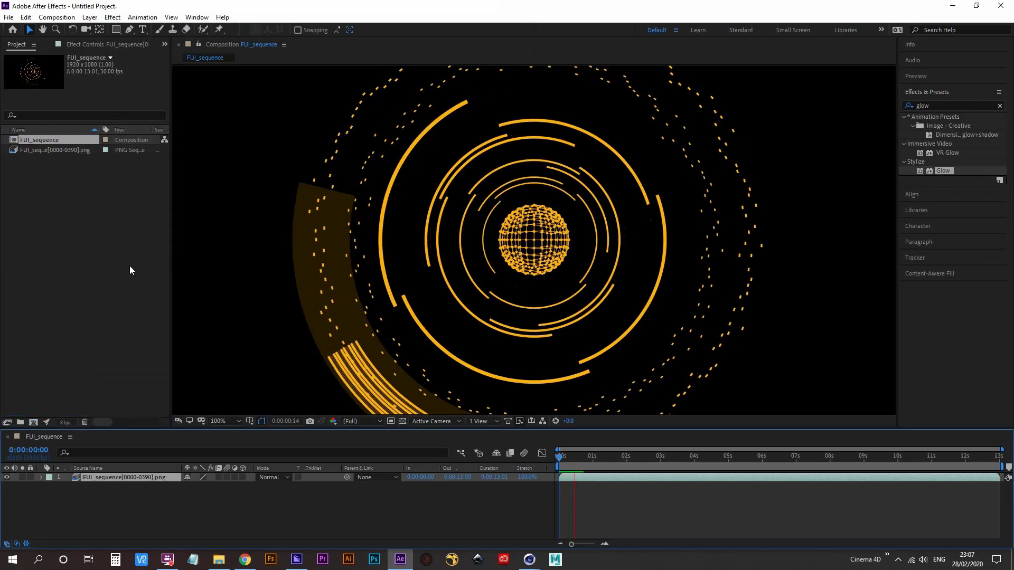
click(229, 421)
click(230, 421)
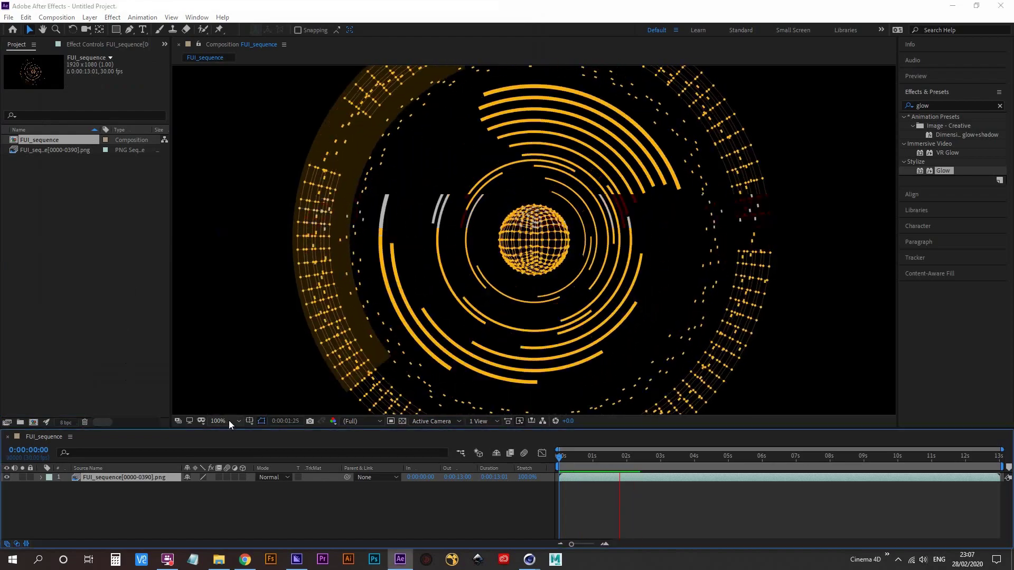
click(229, 420)
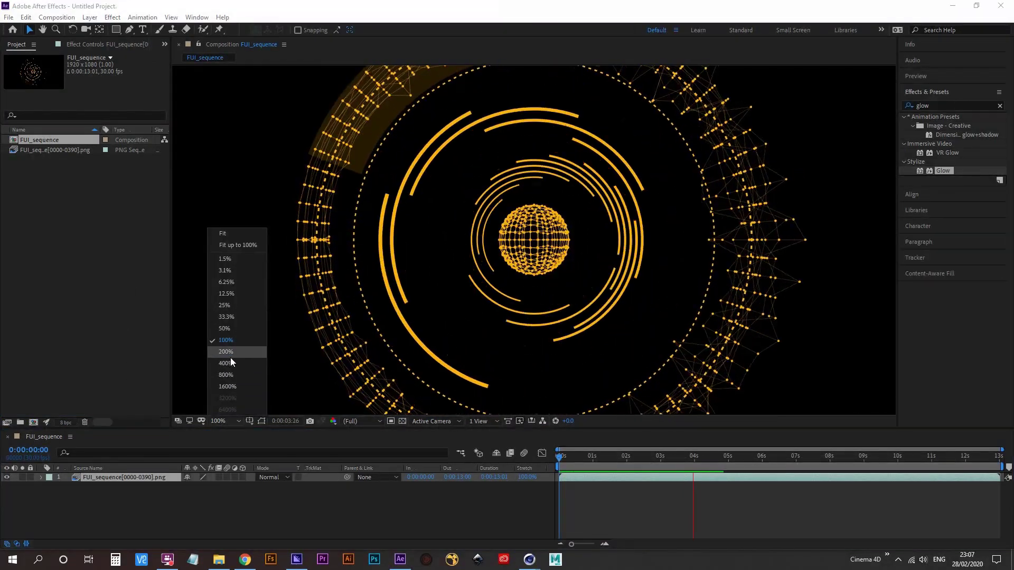
click(230, 237)
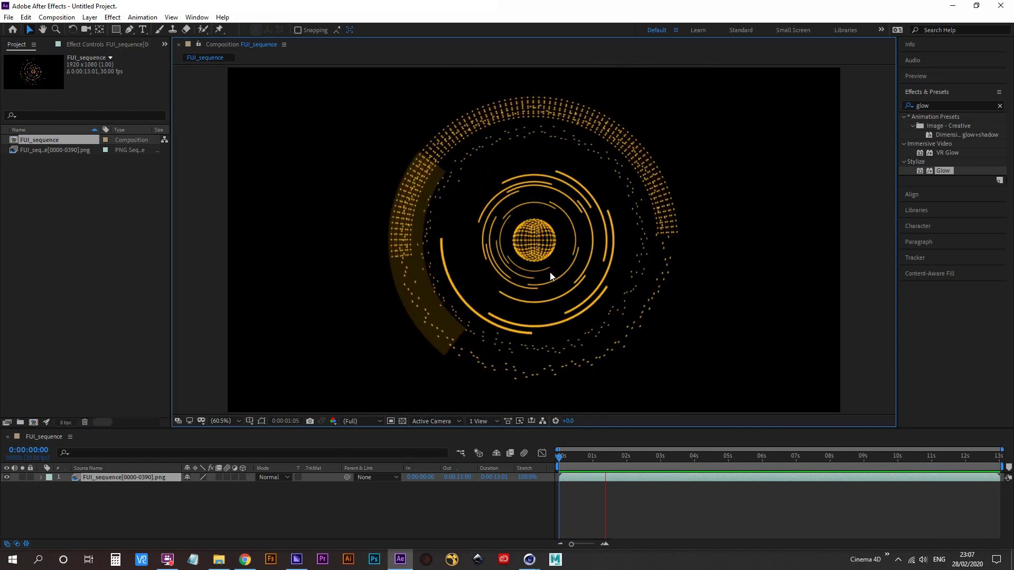
- Move the current time to 0:00:12:24 and play back the composition, viewing it at 100% magnification
click(744, 460)
drag(743, 460, 993, 458)
key(space)
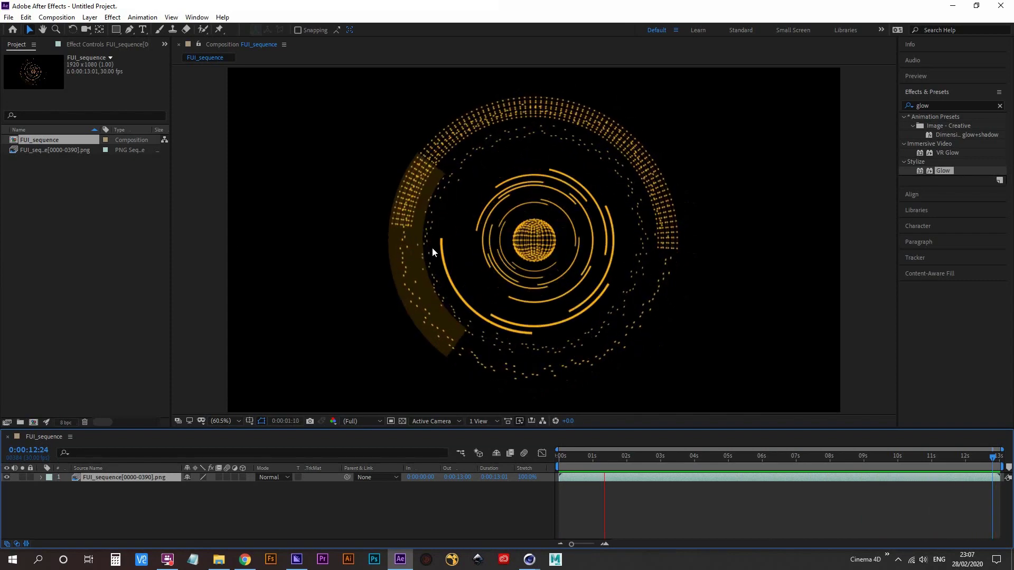
click(222, 421)
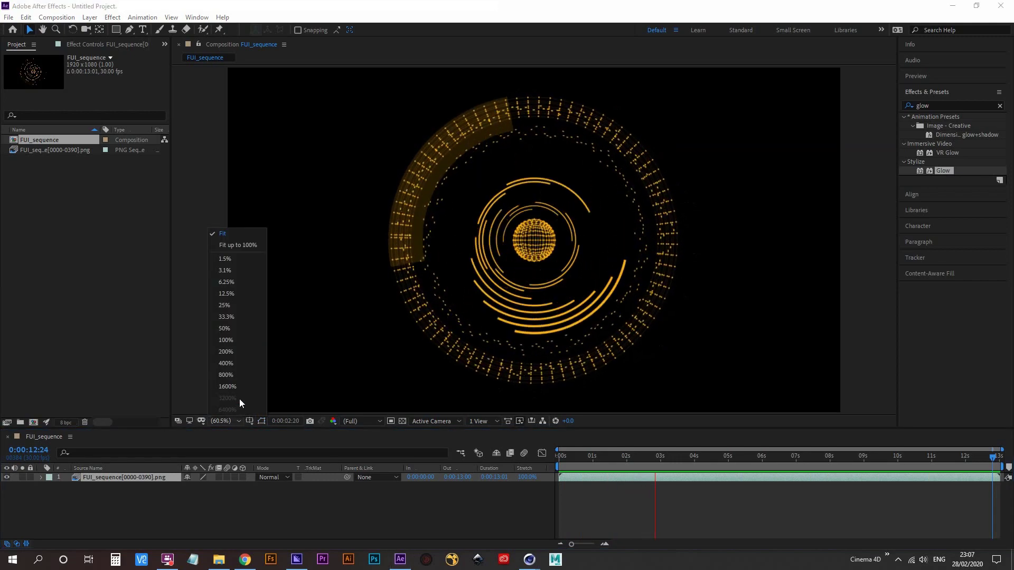
click(233, 341)
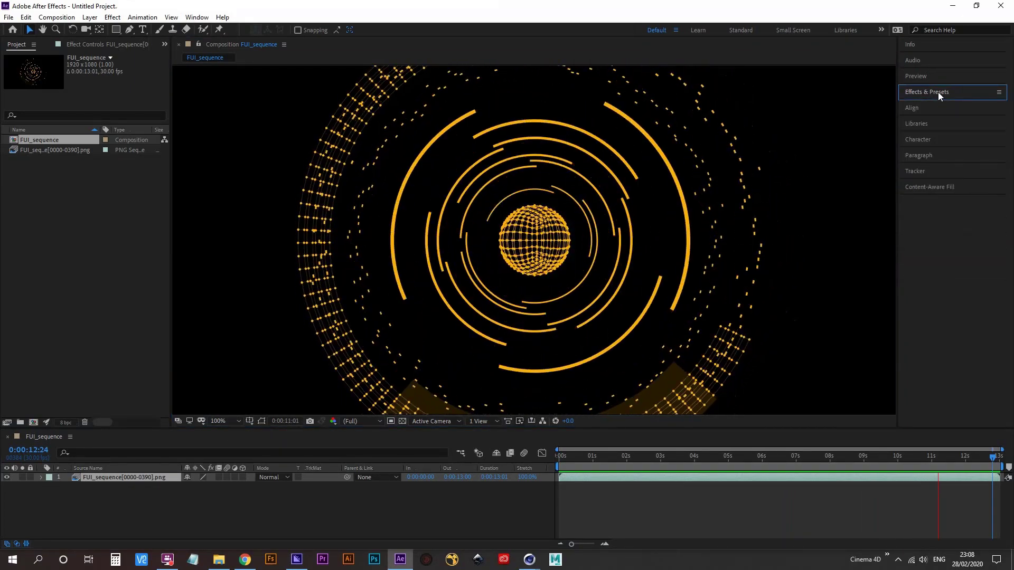
- Apply the Stylize Glow effect to the FUI_sequence layer
click(938, 91)
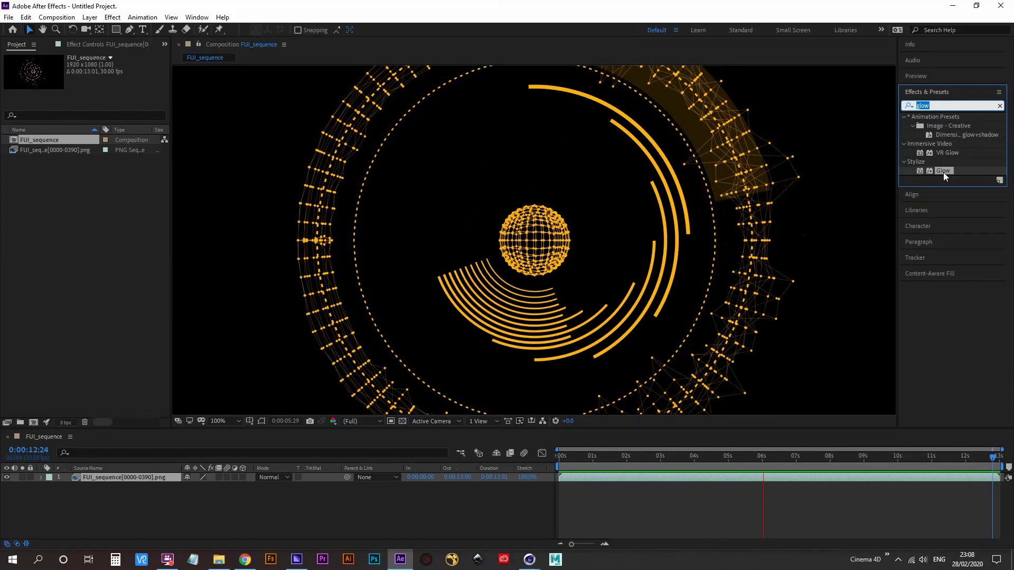
drag(944, 172, 924, 217)
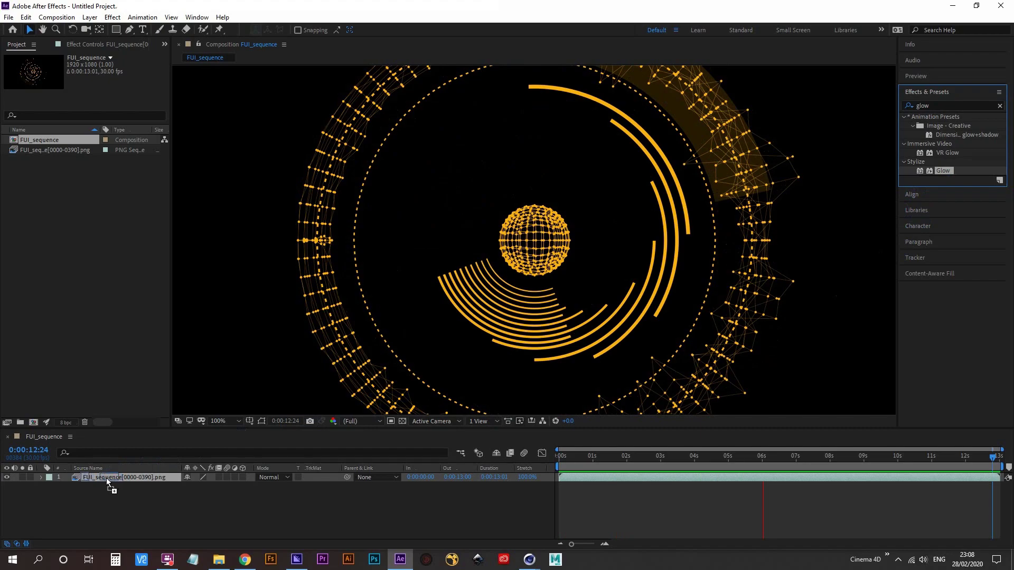
drag(106, 479, 107, 478)
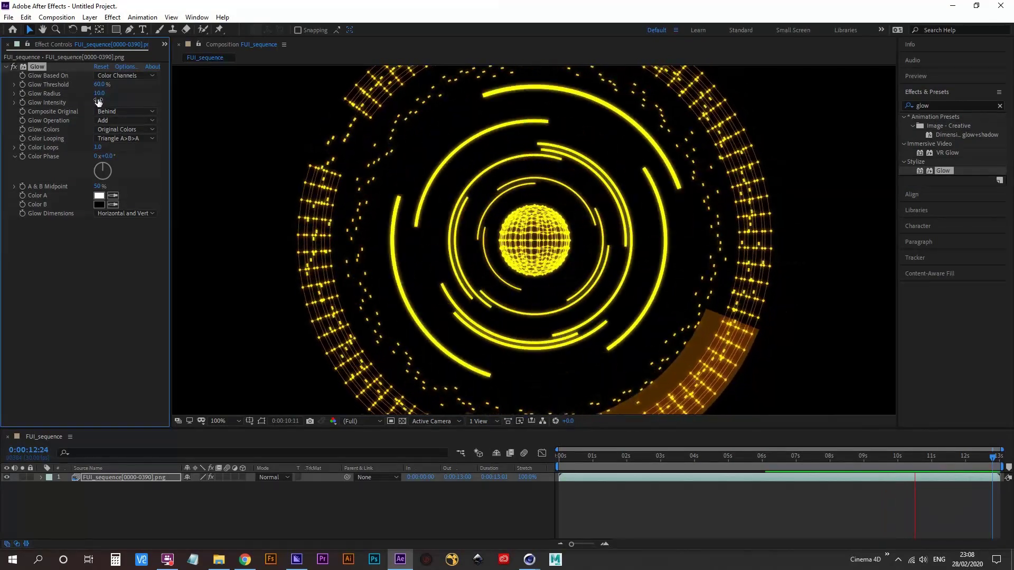
- Try a Glow Intensity of 2 and a Glow Radius of 20 on the FUI_sequence layer
click(98, 103)
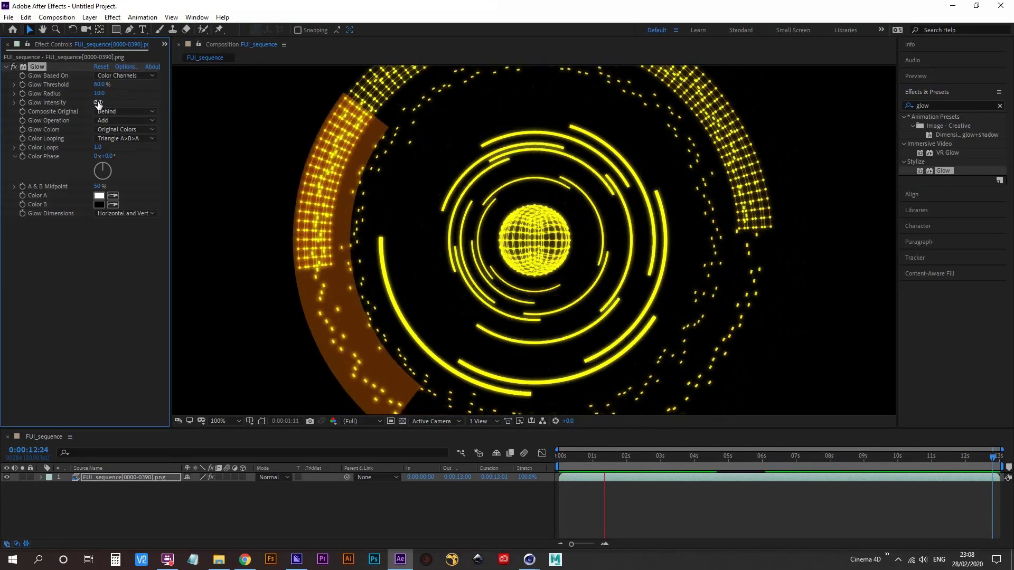
click(99, 94)
text(2)
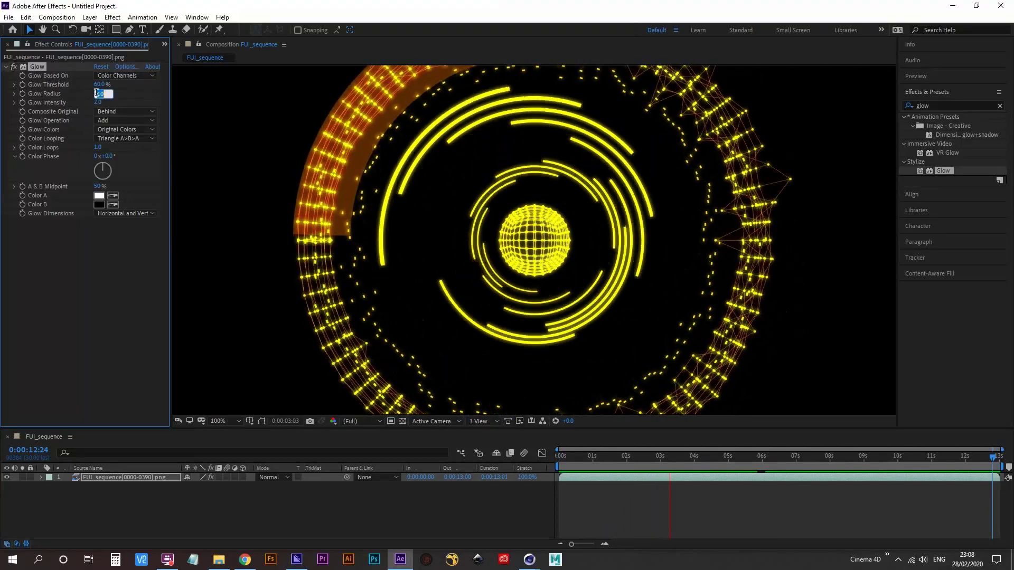
text(0)
key(Return)
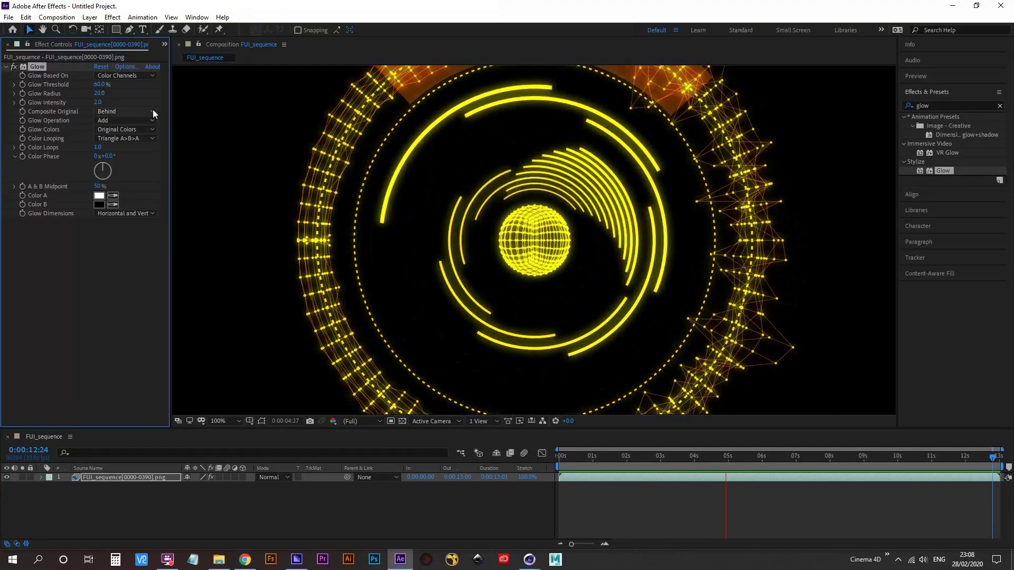
- Raise the Glow Radius to 71, and try a Glow Intensity of 3 before settling on 1
drag(94, 96, 100, 95)
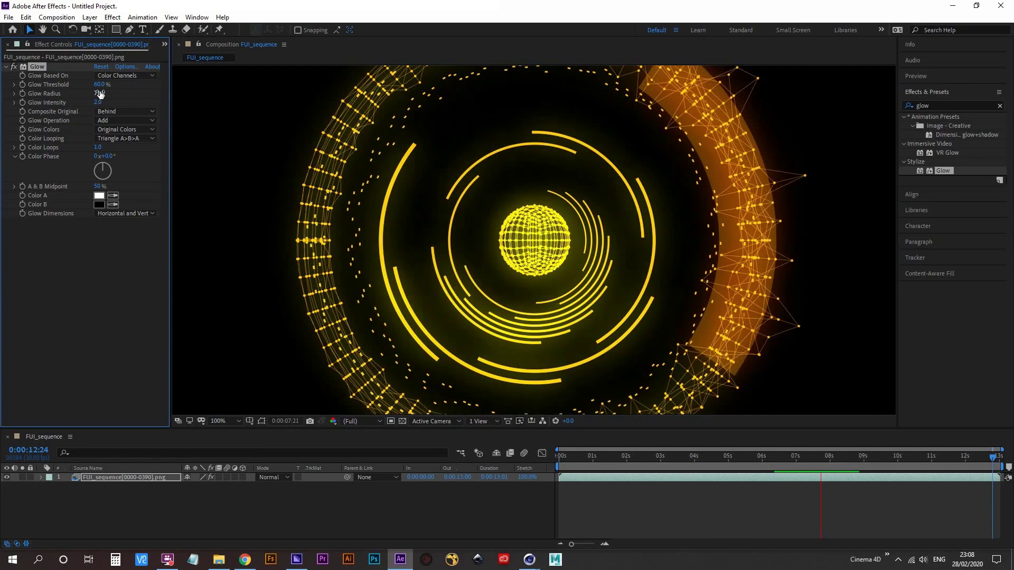
click(98, 102)
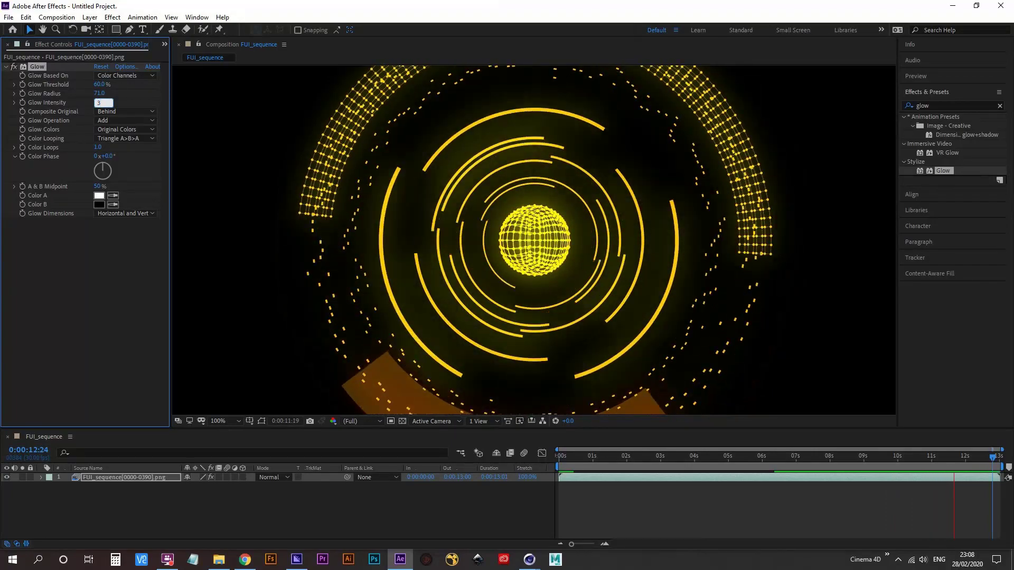
text(3)
key(Return)
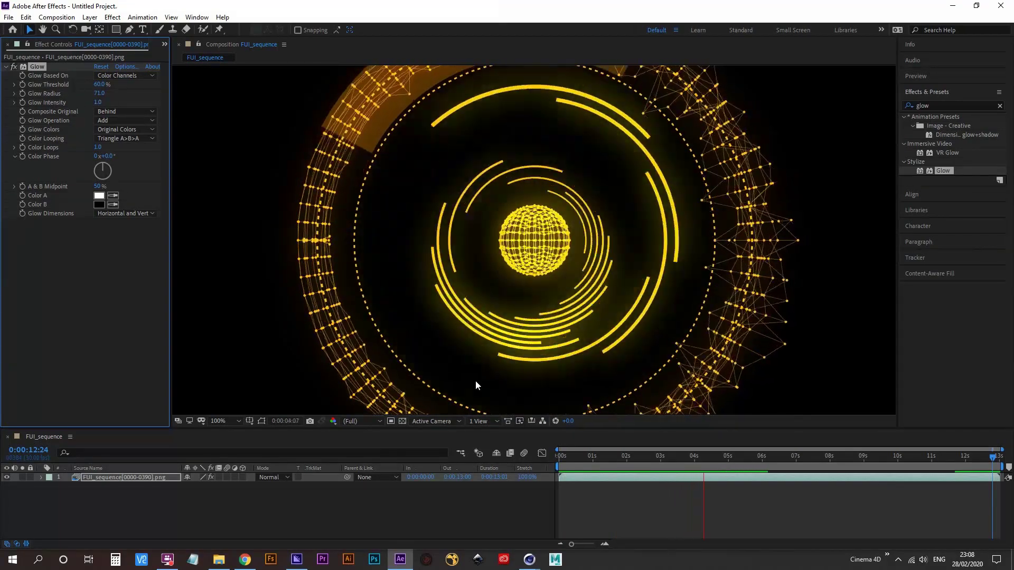
- Fit the whole composition frame in the viewer and look over the available commands for rendering the composition
click(219, 420)
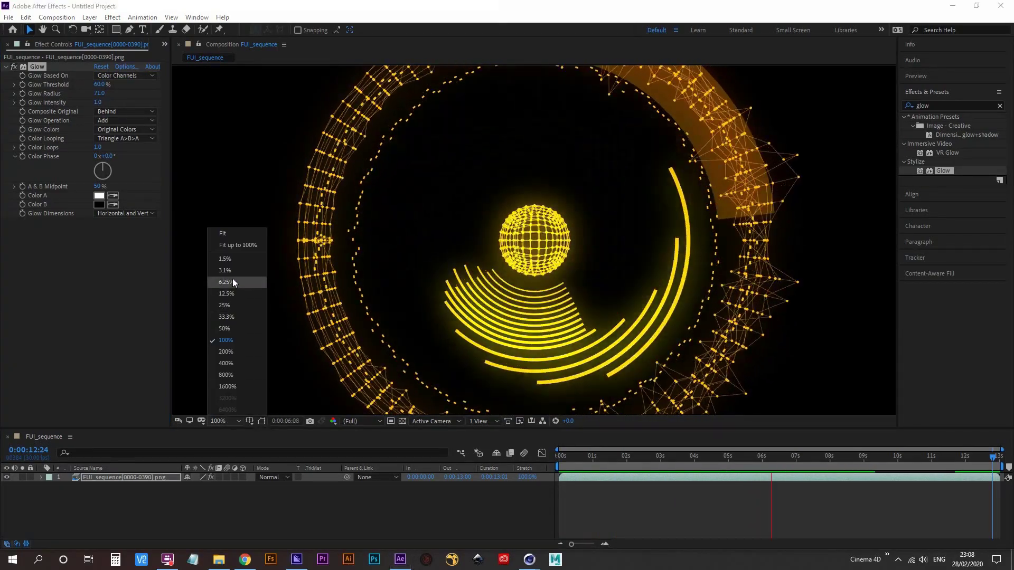
click(230, 235)
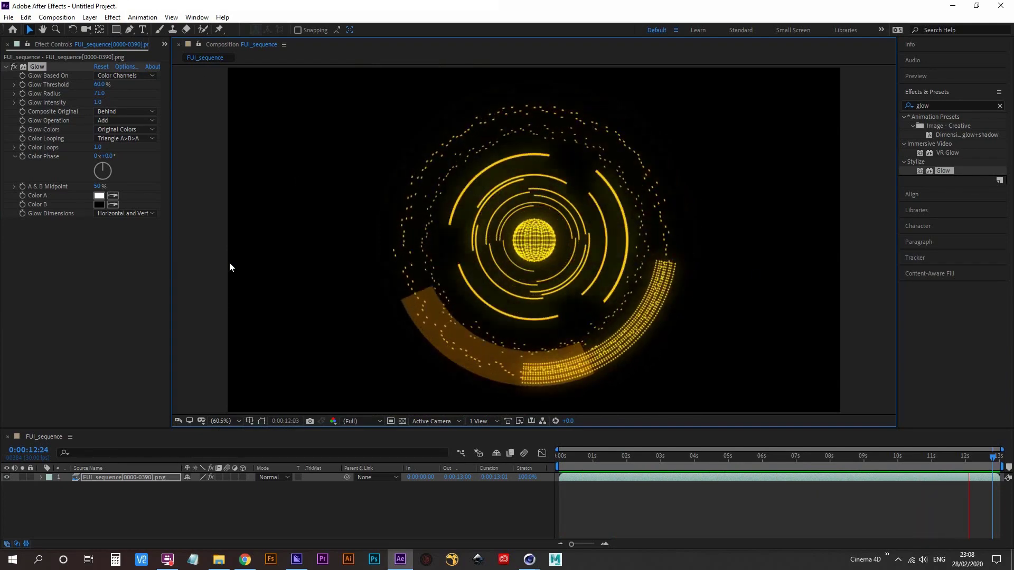
click(57, 18)
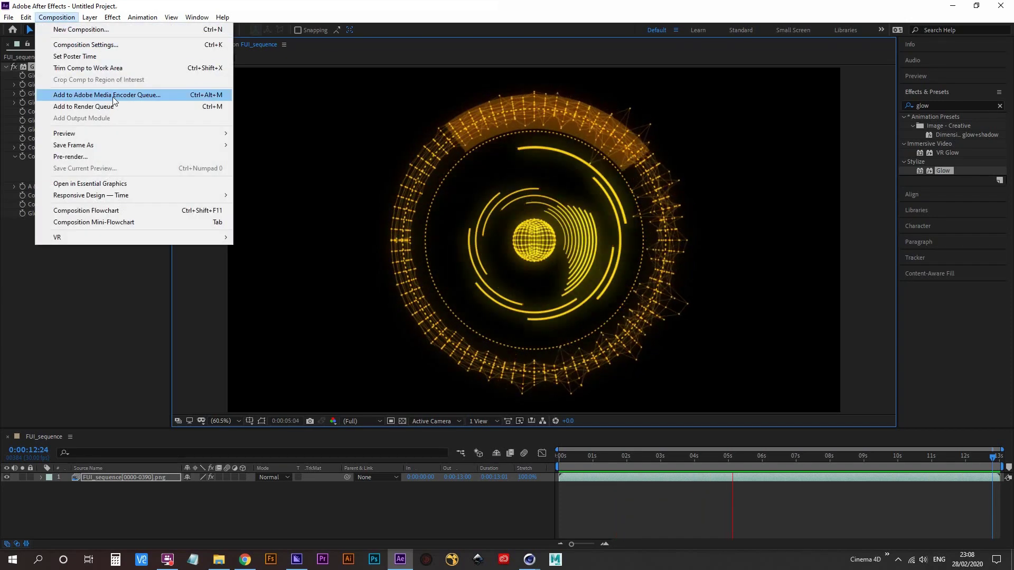
click(63, 19)
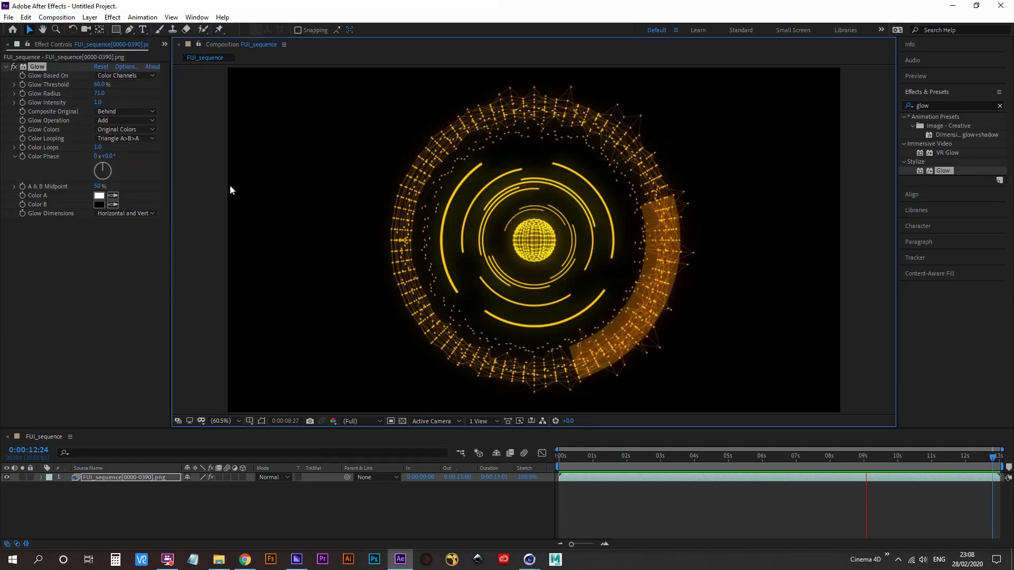